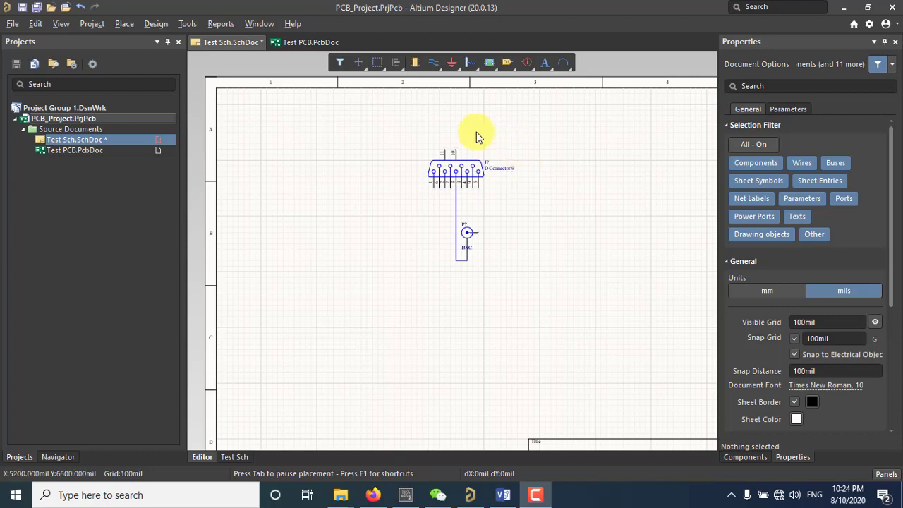
# Step: Show the component library, then switch to Visio and examine the LM350, LM7805 and LM7812 voltage regulator circuits
pyautogui.click(746, 456)
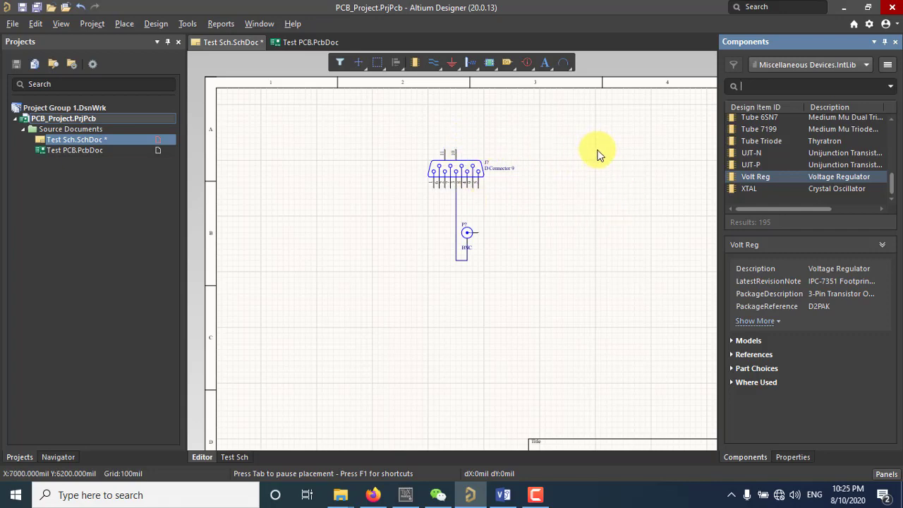
pyautogui.click(501, 490)
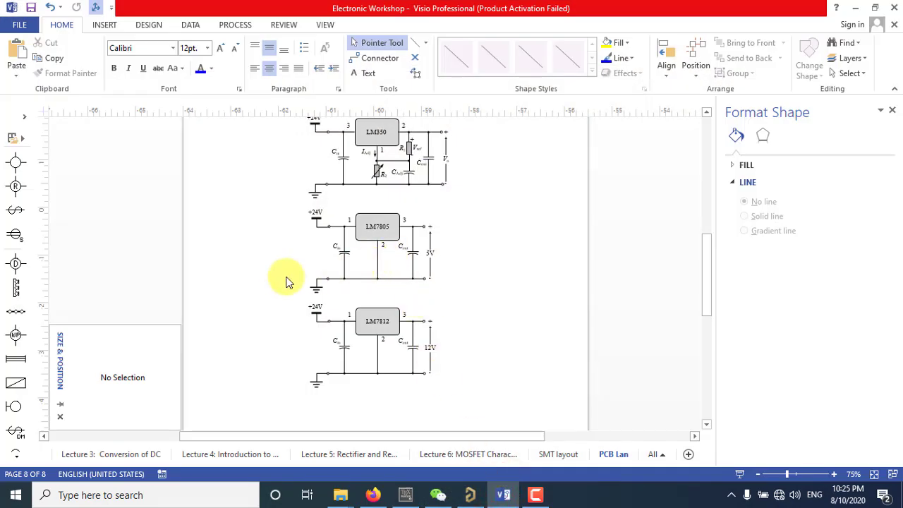
pyautogui.scroll(1, 283, 277)
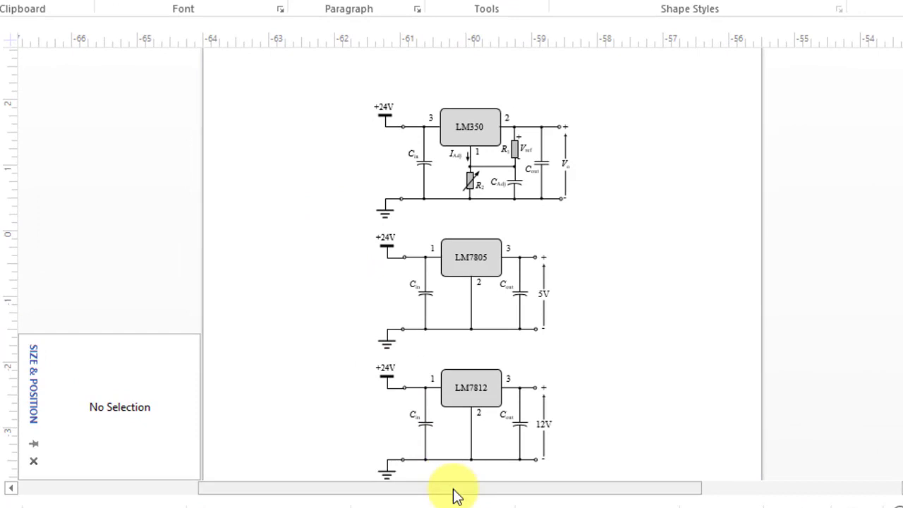
pyautogui.moveTo(366, 437); pyautogui.dragTo(360, 437)
pyautogui.scroll(-1, 442, 360)
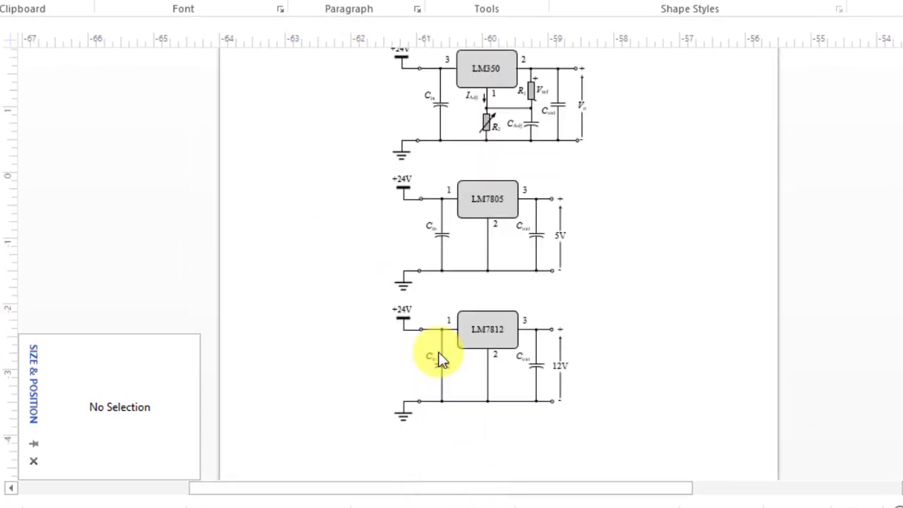
pyautogui.scroll(1, 439, 360)
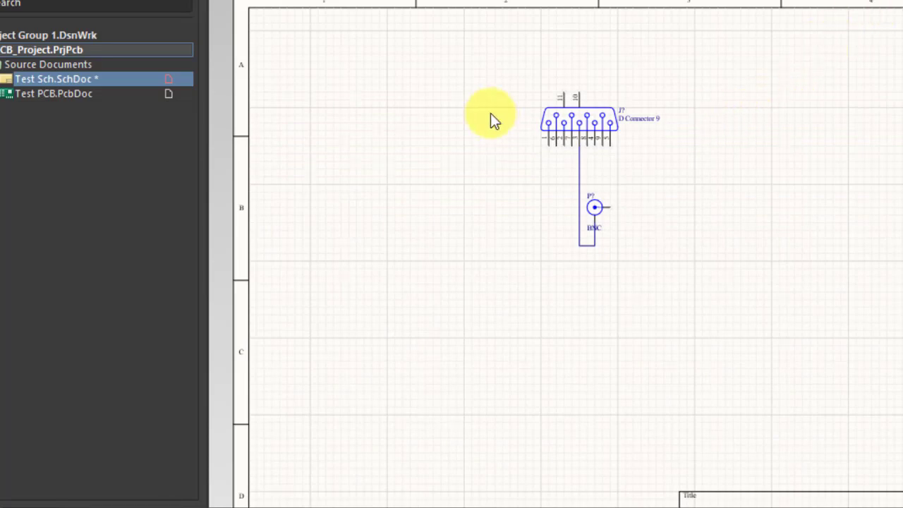
# Step: Delete the D Connector 9, the BNC connector and their connecting wire from the Test Sch.SchDoc schematic
pyautogui.moveTo(473, 49); pyautogui.dragTo(739, 332)
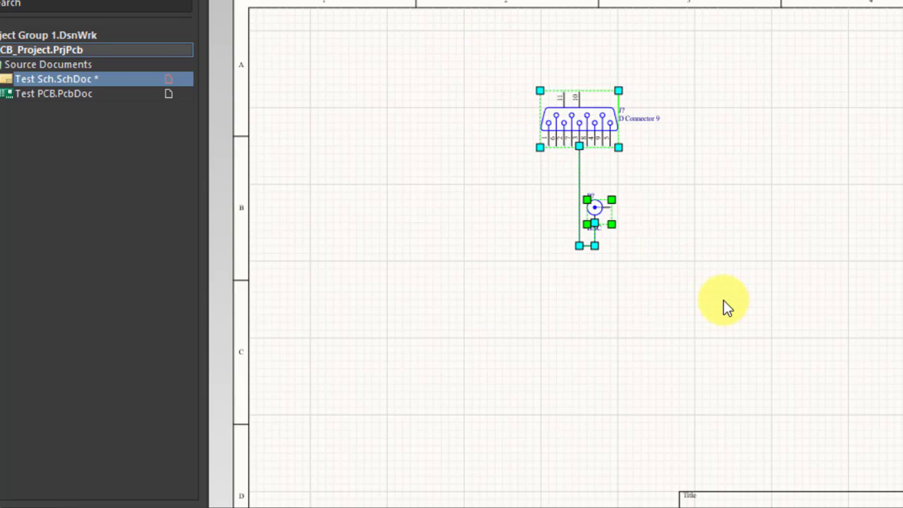
pyautogui.press('Delete')
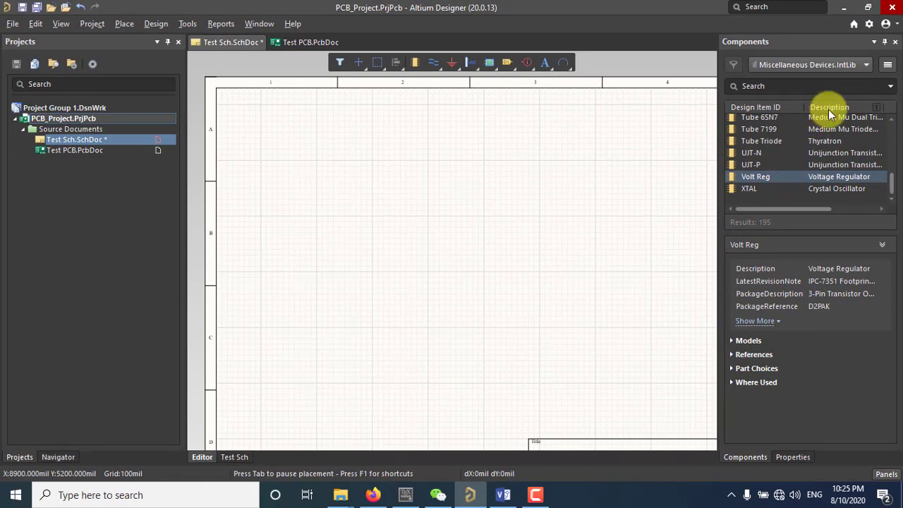
# Step: Try placing the SW-DPDT switch from Miscellaneous Devices.IntLib on the schematic
pyautogui.scroll(4, 775, 127)
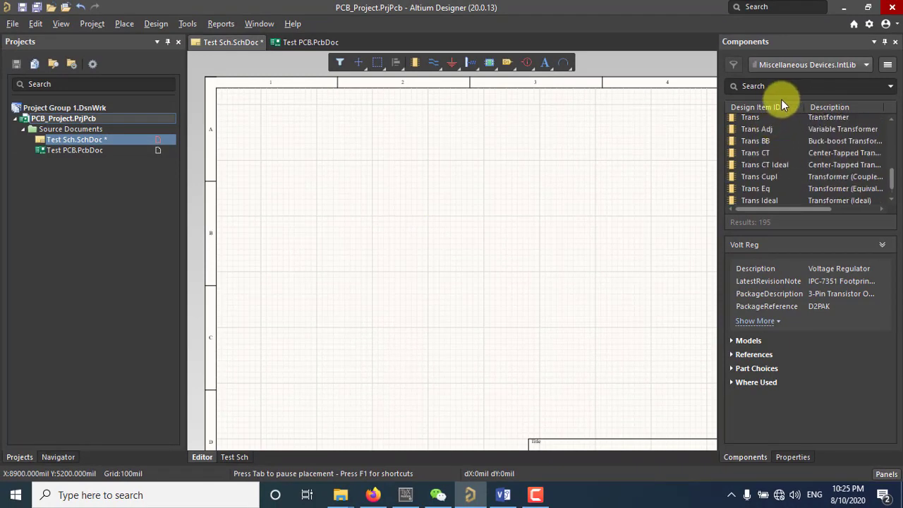
pyautogui.click(793, 457)
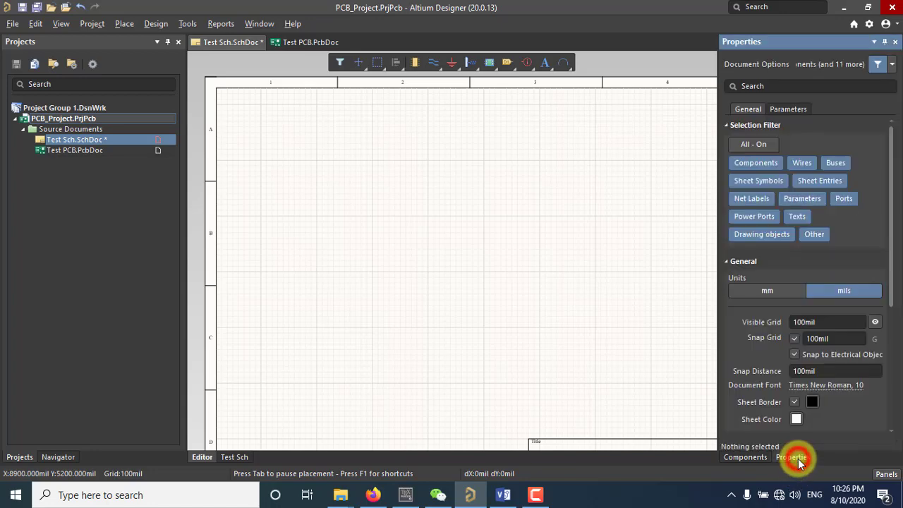
pyautogui.click(729, 460)
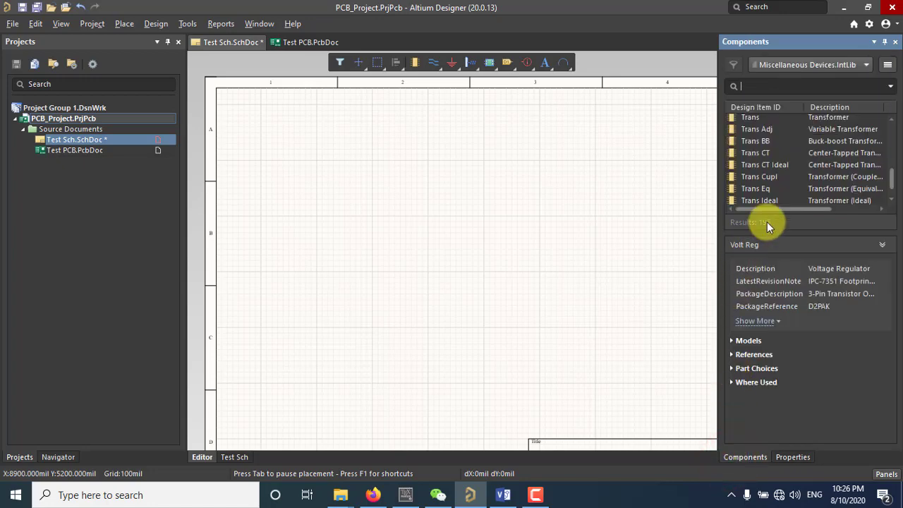
pyautogui.click(811, 65)
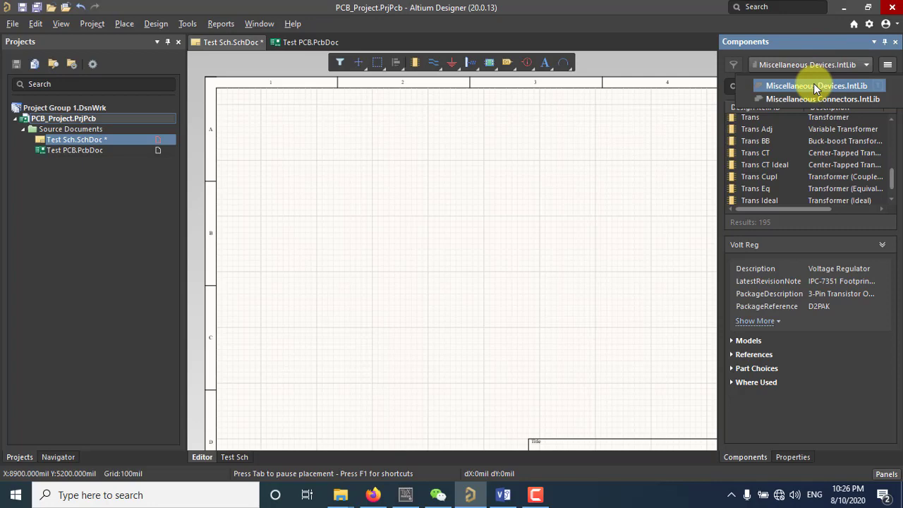
pyautogui.click(814, 85)
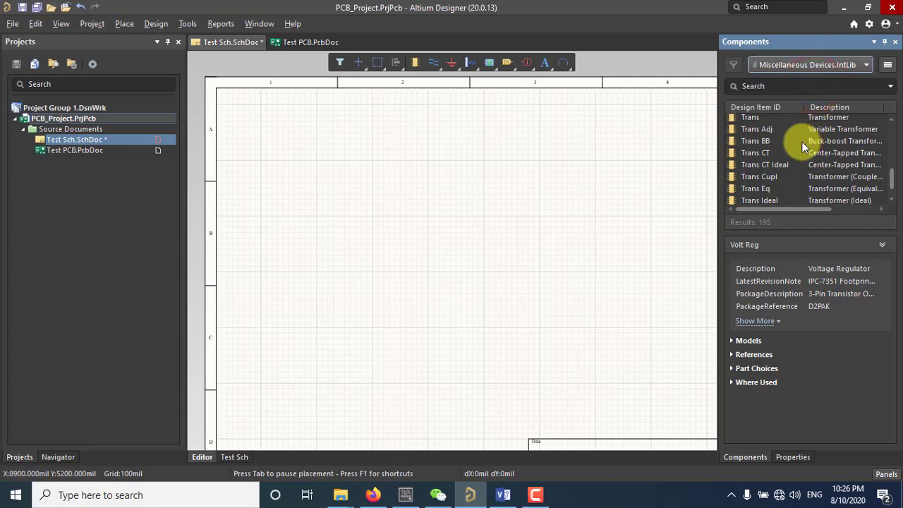
pyautogui.scroll(2, 802, 145)
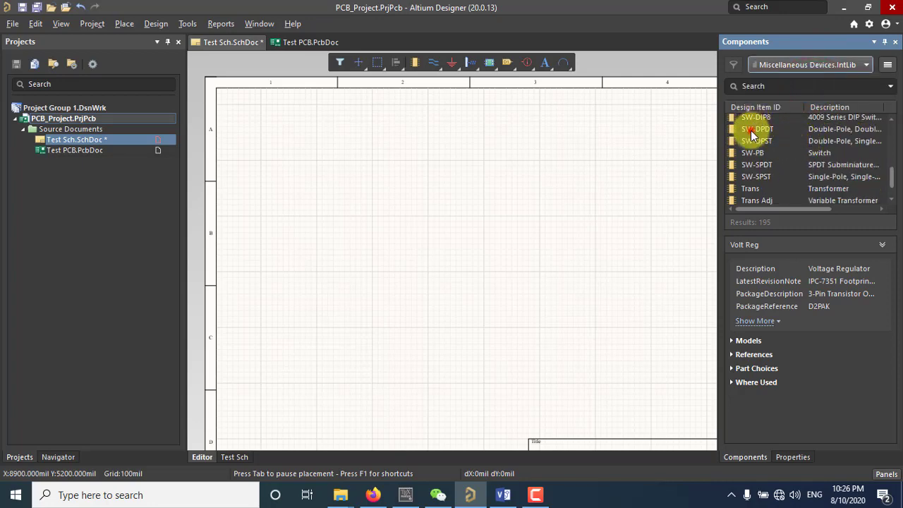
pyautogui.moveTo(755, 128); pyautogui.dragTo(585, 176)
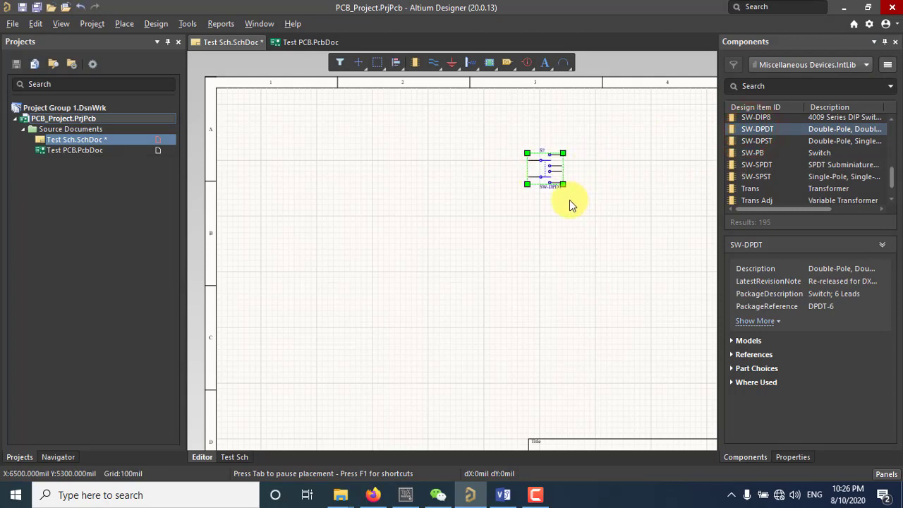
pyautogui.press('Escape')
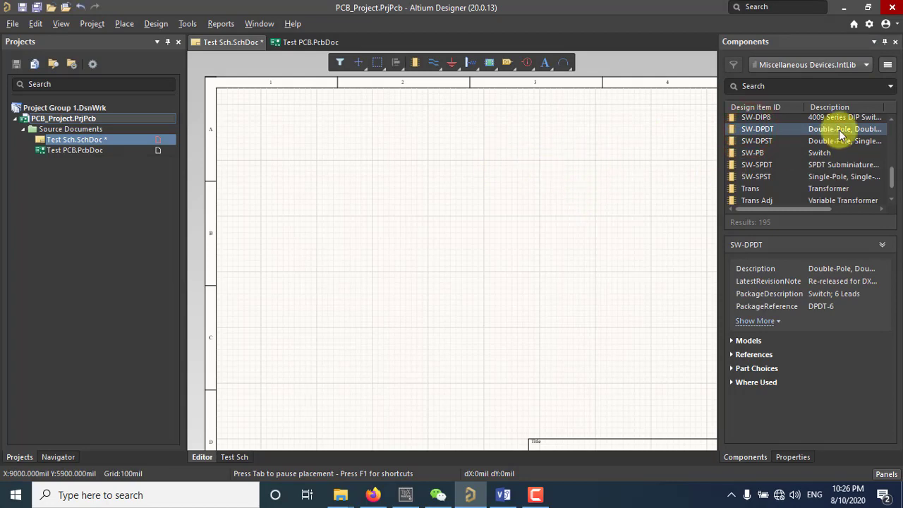
# Step: Deactivate Miscellaneous Connectors.IntLib in the installed file-based libraries and check which libraries can be chosen
pyautogui.click(888, 65)
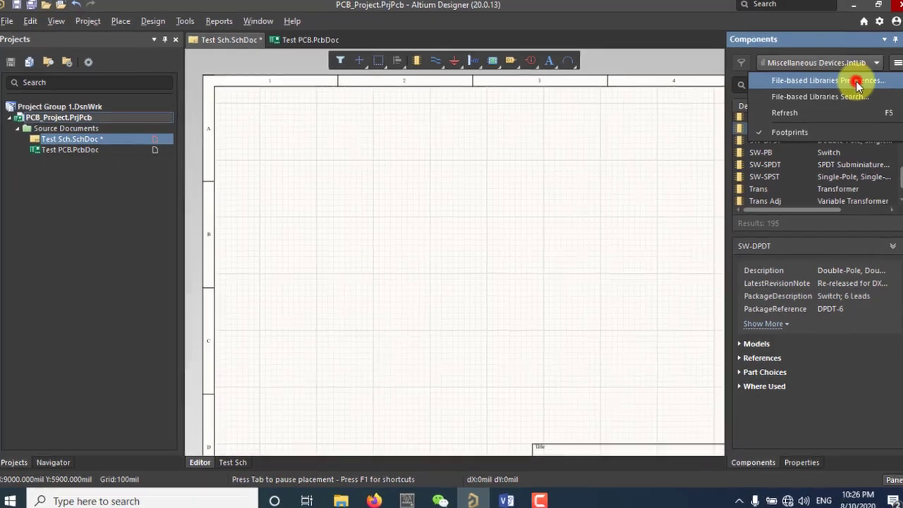
pyautogui.click(847, 82)
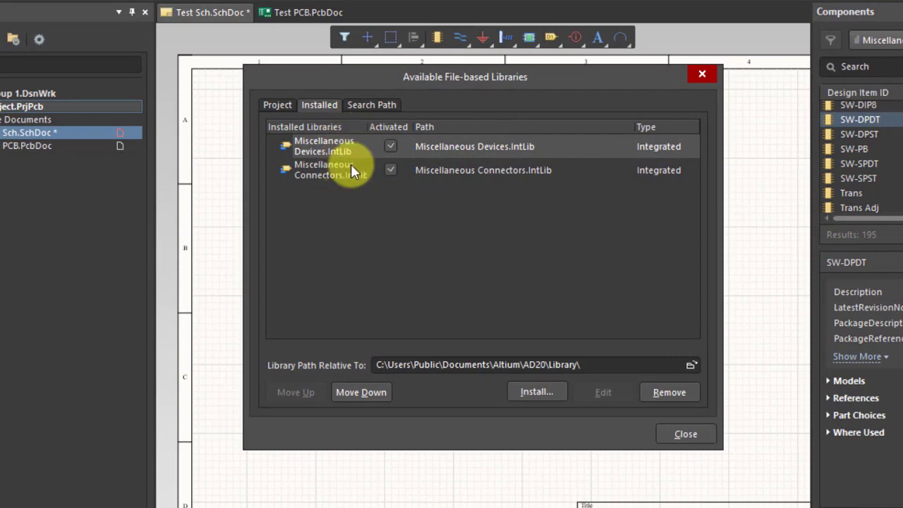
pyautogui.click(388, 171)
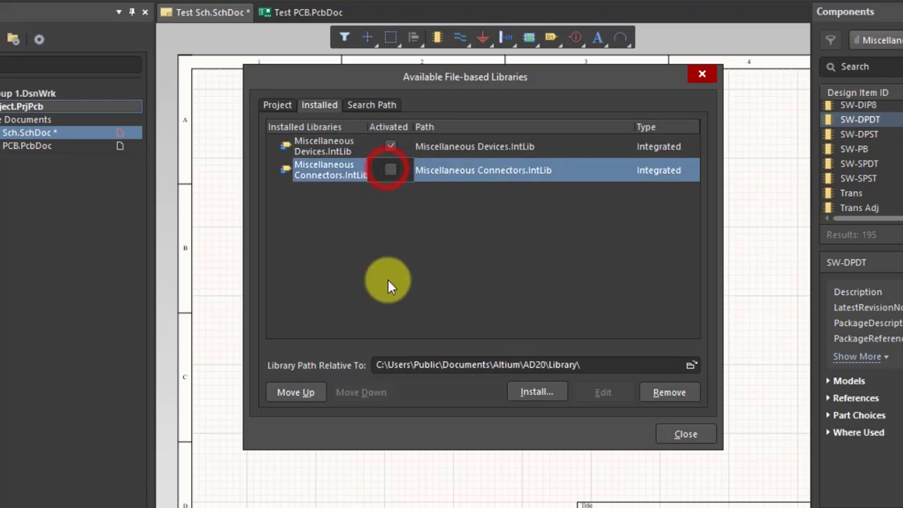
pyautogui.click(689, 436)
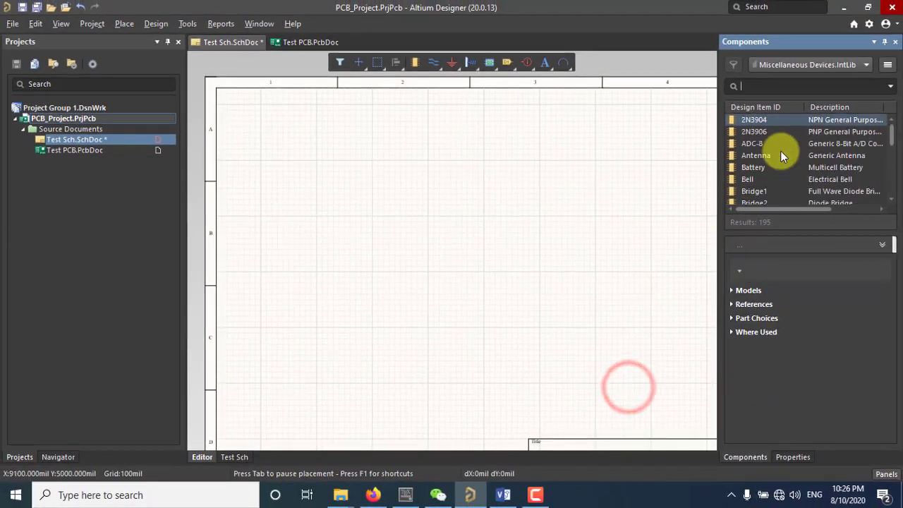
pyautogui.click(810, 65)
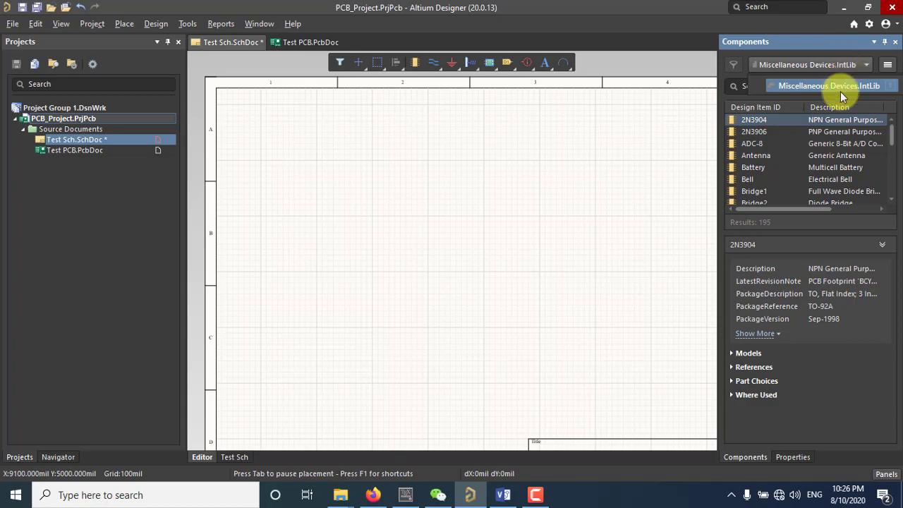
pyautogui.click(702, 97)
# Step: Reactivate Miscellaneous Connectors.IntLib in the installed file-based libraries and check the choice of libraries again
pyautogui.click(891, 65)
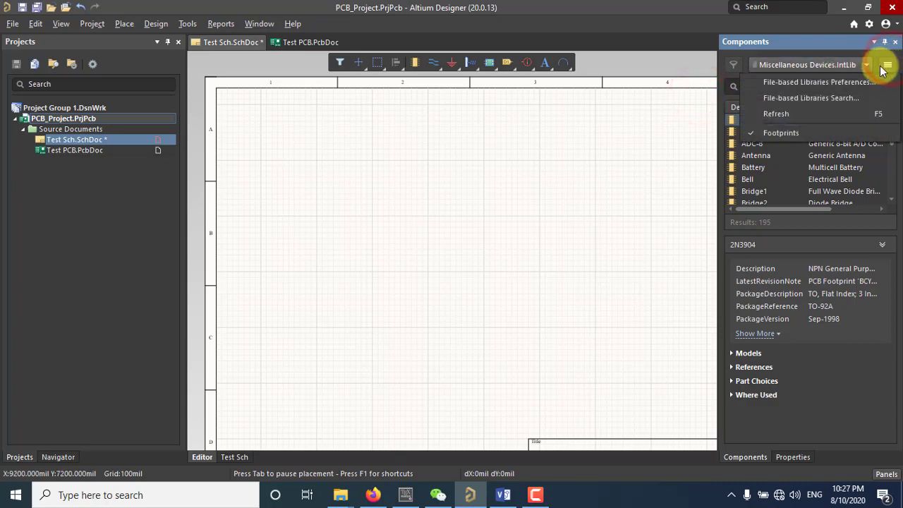
pyautogui.click(809, 81)
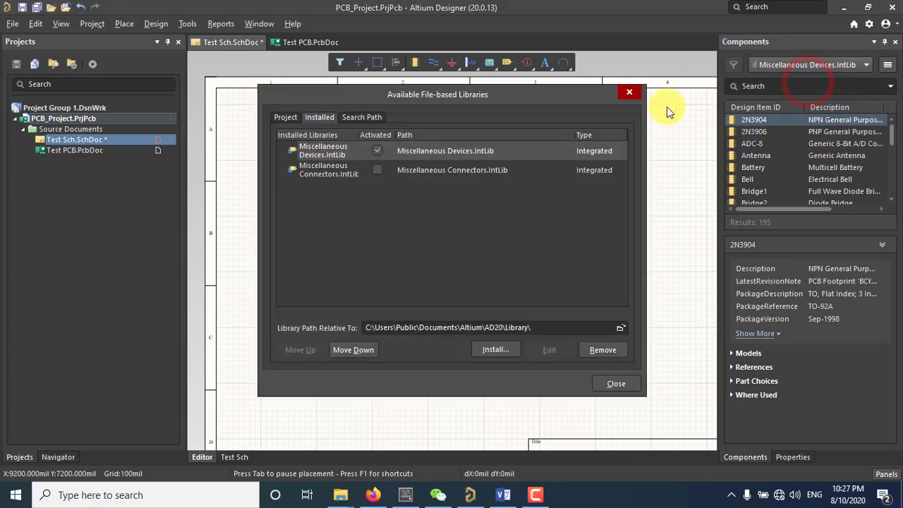
pyautogui.click(382, 170)
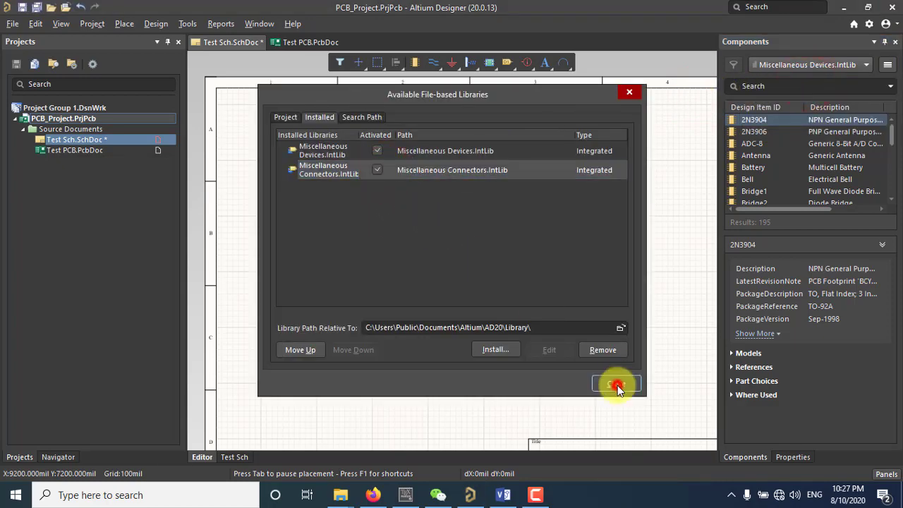
pyautogui.click(616, 384)
pyautogui.click(867, 65)
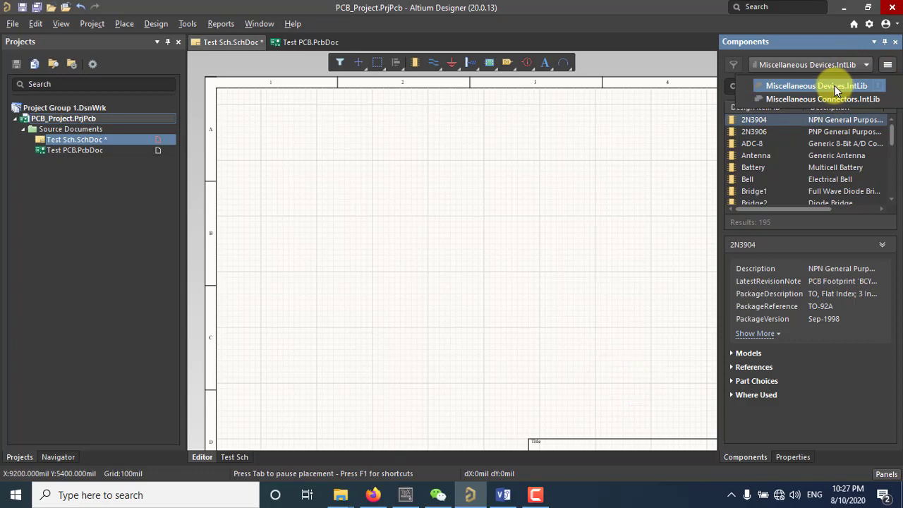
pyautogui.click(633, 156)
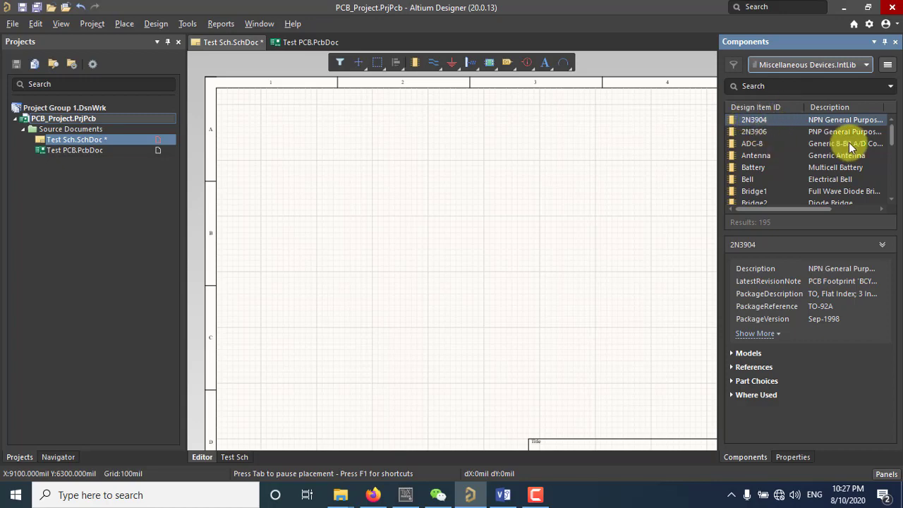
# Step: Look through the components in Miscellaneous Devices.IntLib and view the whole empty schematic sheet
pyautogui.scroll(-4, 849, 142)
pyautogui.scroll(-5, 848, 157)
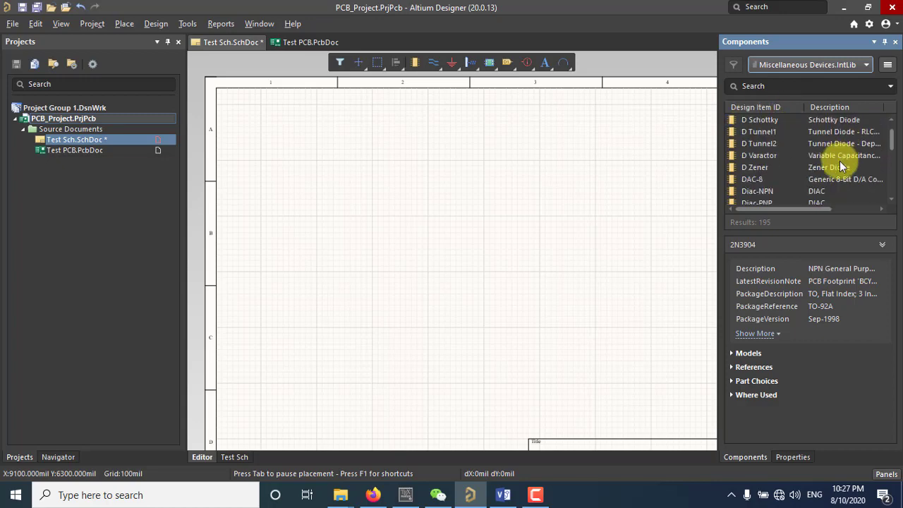
pyautogui.scroll(4, 837, 185)
pyautogui.scroll(5, 837, 183)
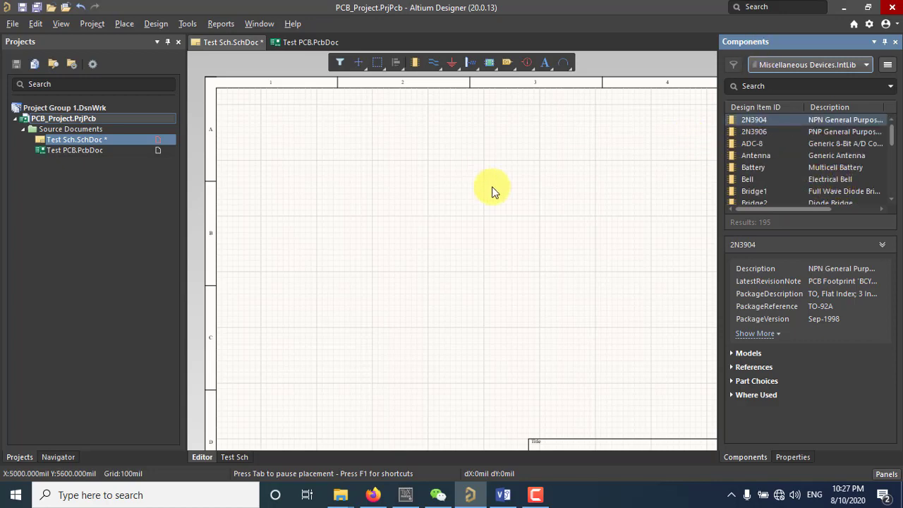
pyautogui.moveTo(518, 211); pyautogui.dragTo(508, 192, button='right')
pyautogui.keyDown('ctrl'); pyautogui.scroll(-1, 508, 192); pyautogui.keyUp('ctrl')
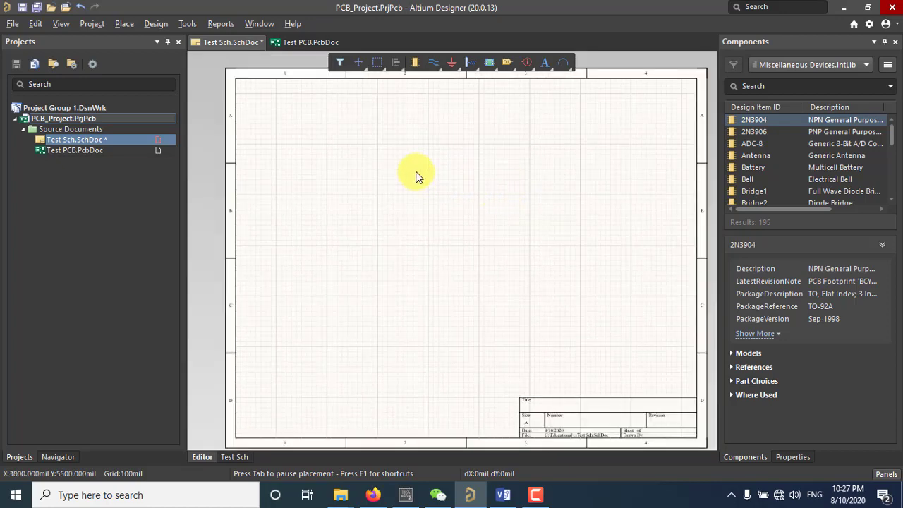
# Step: Switch to Visio, inspect the LM350 and LM7805 regulator circuits up close, and return to Altium Designer
pyautogui.click(503, 495)
pyautogui.scroll(-1, 359, 268)
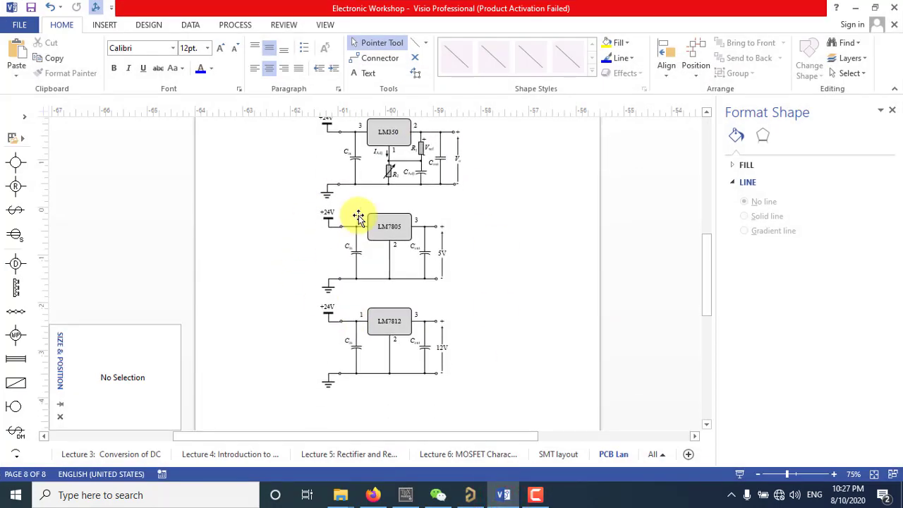
pyautogui.scroll(1, 358, 216)
pyautogui.keyDown('ctrl'); pyautogui.scroll(1, 345, 212); pyautogui.keyUp('ctrl')
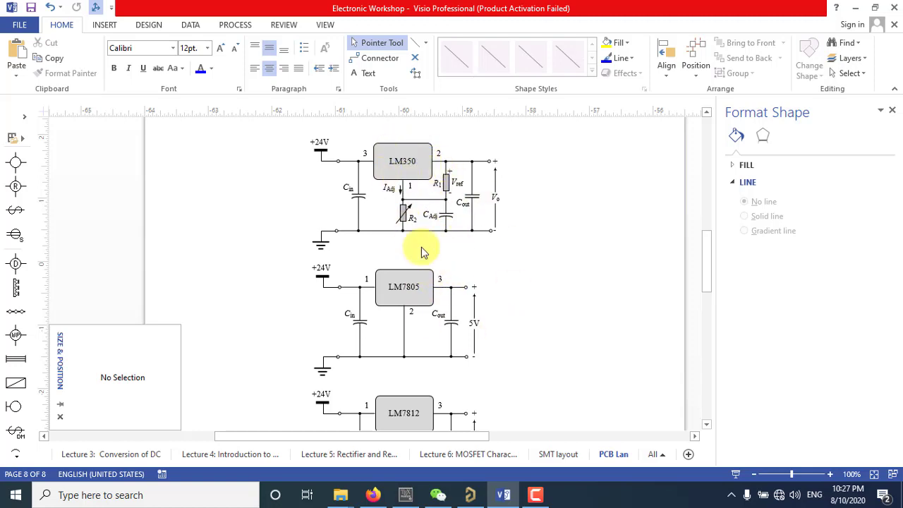
pyautogui.click(853, 9)
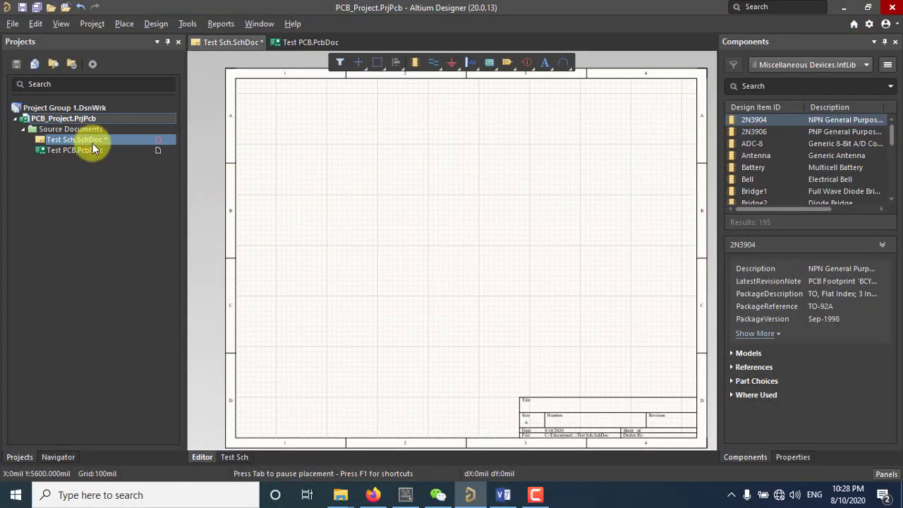
# Step: Create a new schematic library file
pyautogui.click(10, 23)
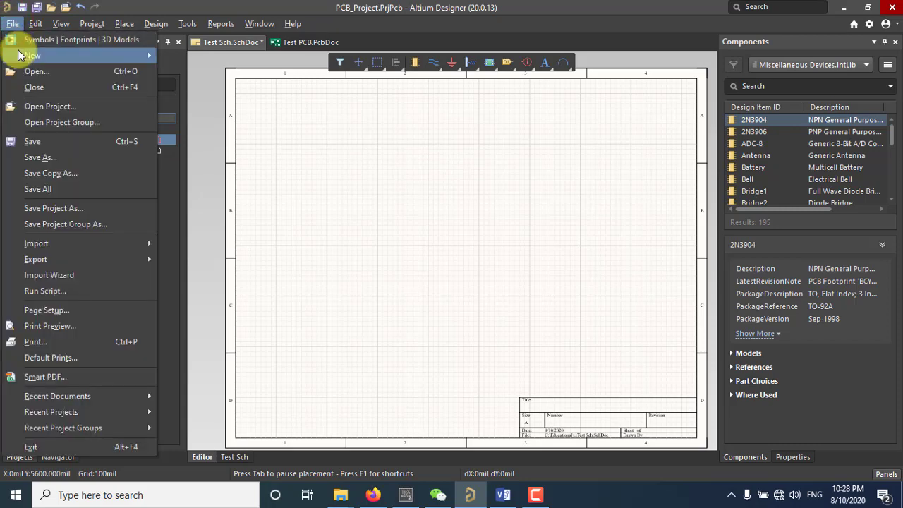
pyautogui.moveTo(20, 55)
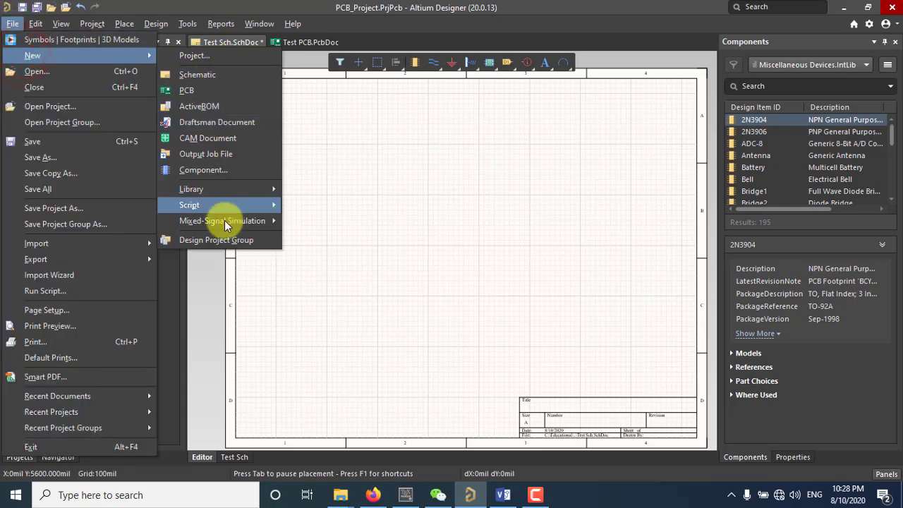
pyautogui.moveTo(230, 219)
pyautogui.moveTo(227, 192)
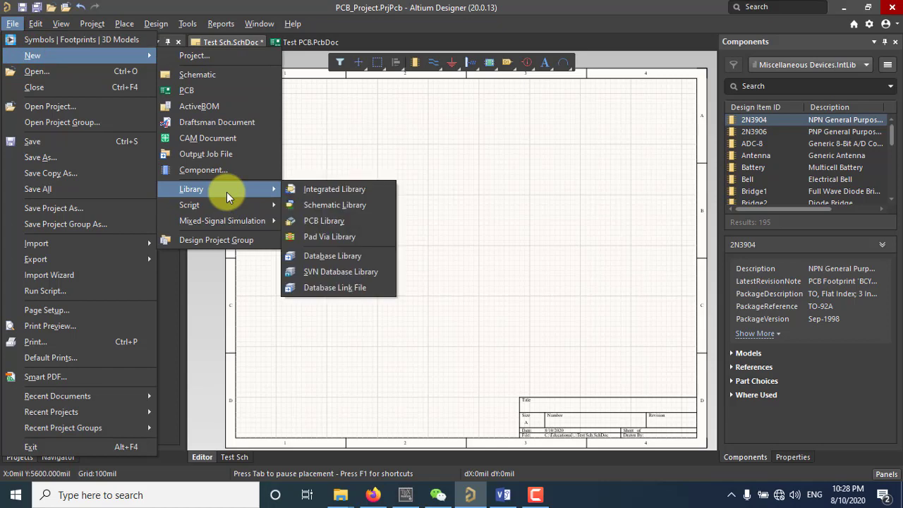
pyautogui.click(373, 205)
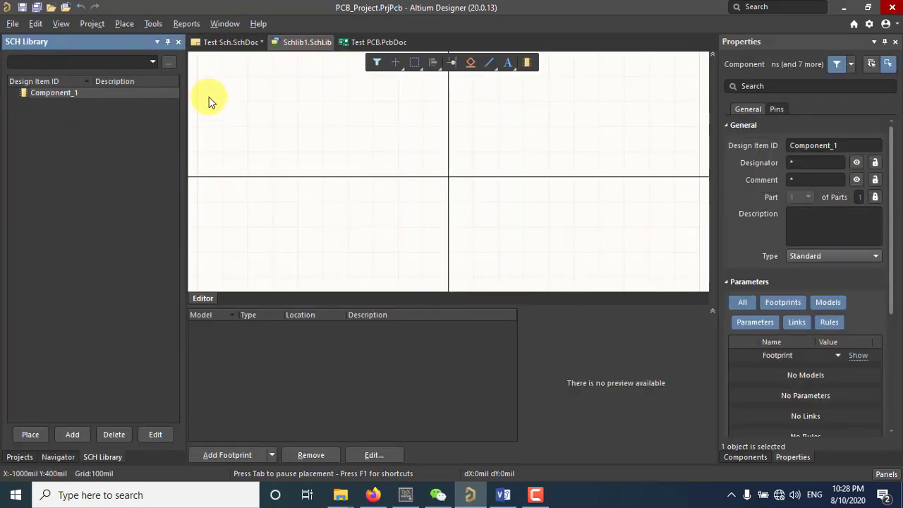
# Step: Enlarge the drawing area of Schlib1.SchLib and compare it with the Test Sch.SchDoc schematic sheet
pyautogui.moveTo(436, 307); pyautogui.dragTo(428, 363)
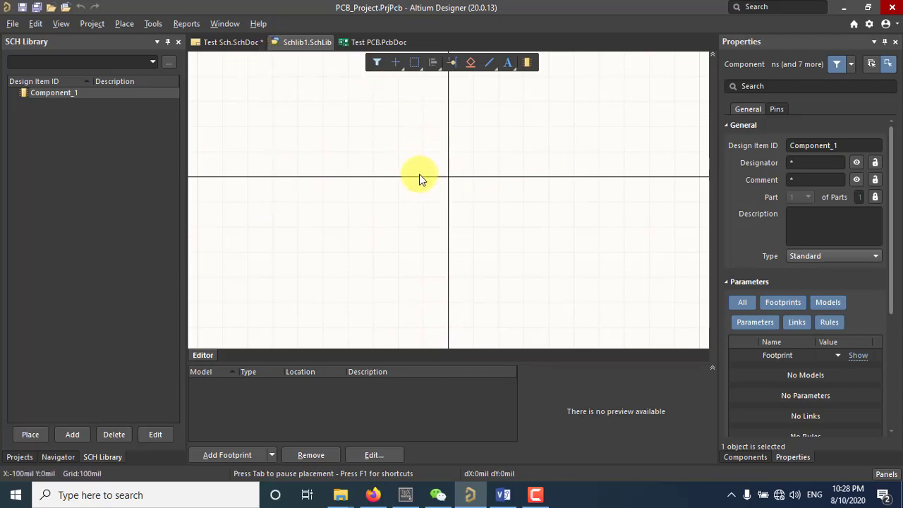
pyautogui.click(242, 42)
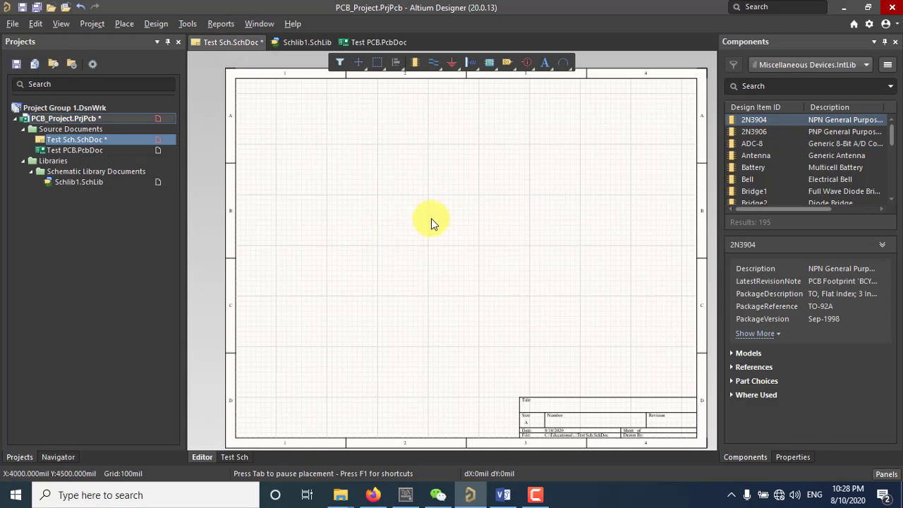
pyautogui.click(305, 43)
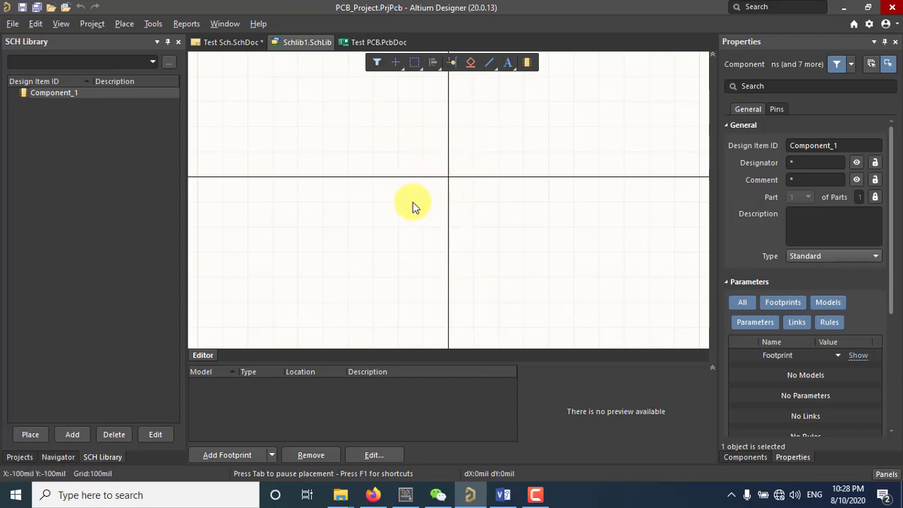
pyautogui.click(58, 90)
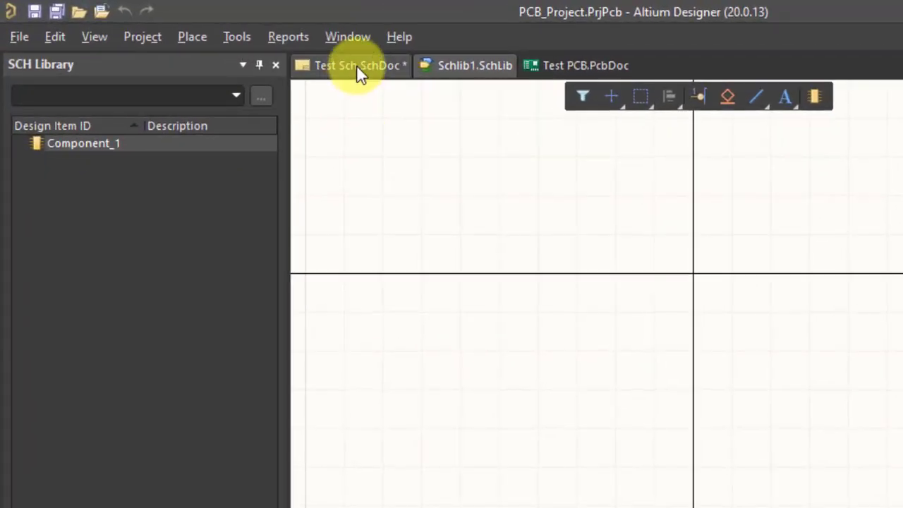
# Step: From Test Sch.SchDoc, examine how the Source Documents and Libraries folders of PCB_Project.PrjPcb organise the project files
pyautogui.click(357, 65)
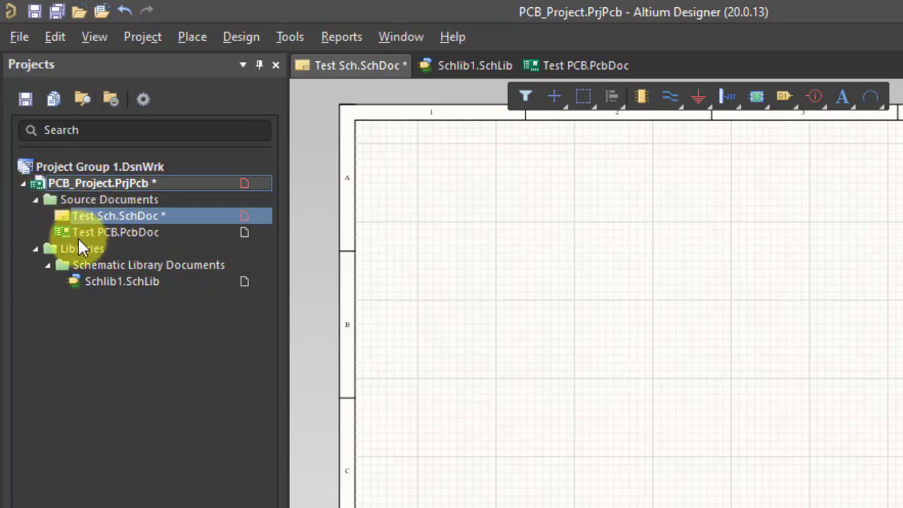
pyautogui.click(36, 200)
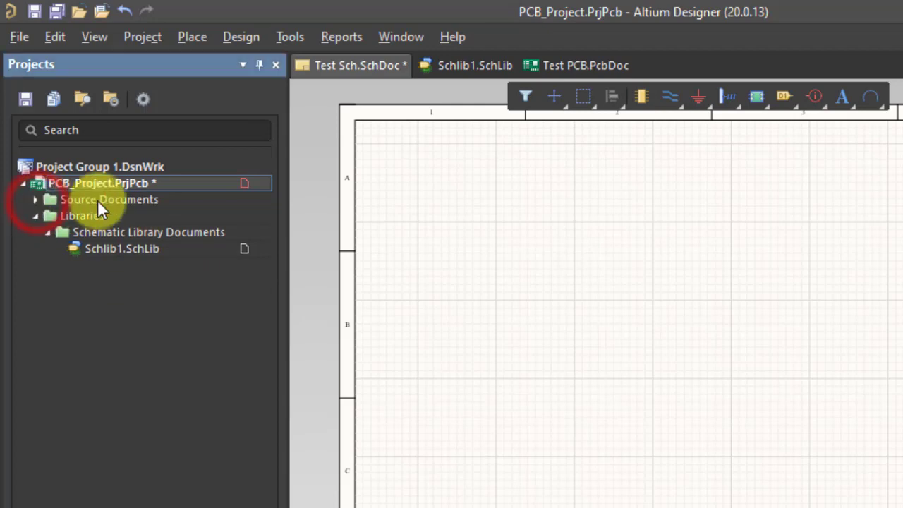
pyautogui.click(36, 216)
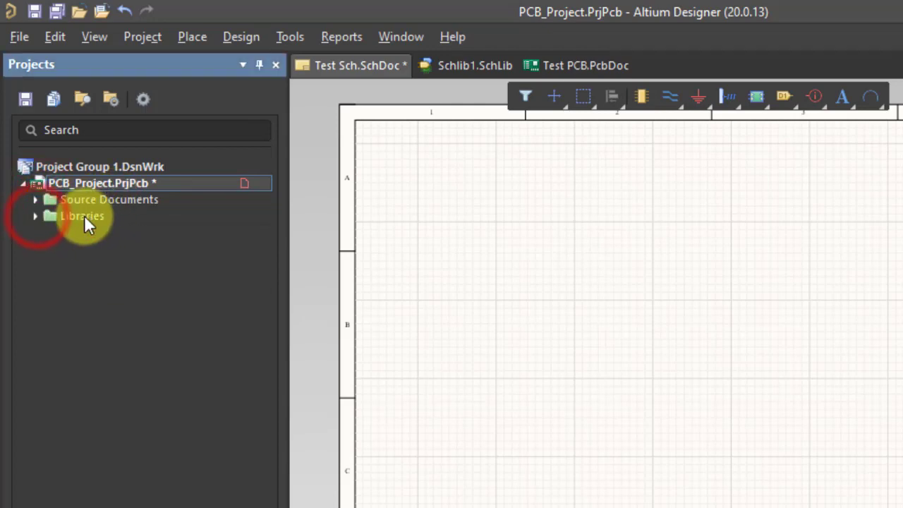
pyautogui.click(31, 215)
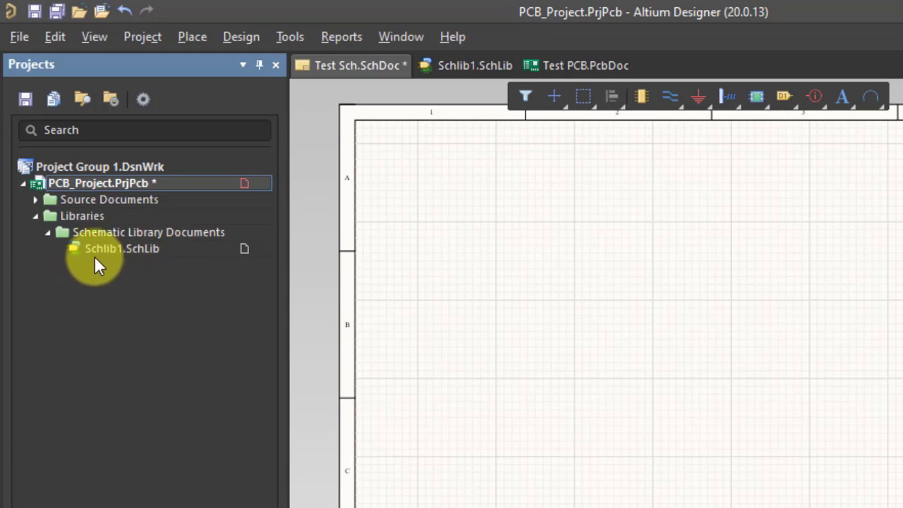
pyautogui.click(34, 200)
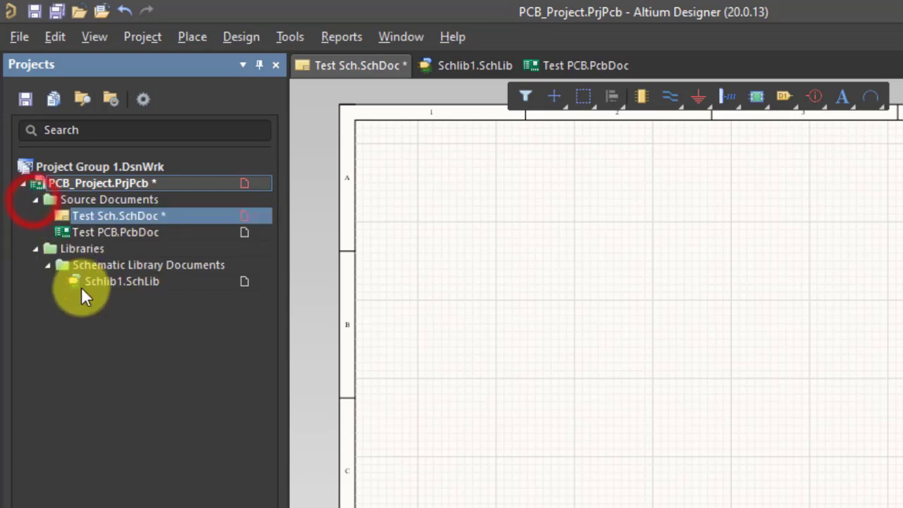
# Step: Return to Schlib1.SchLib and compare its entry in the project tree with the library's own component list
pyautogui.click(439, 64)
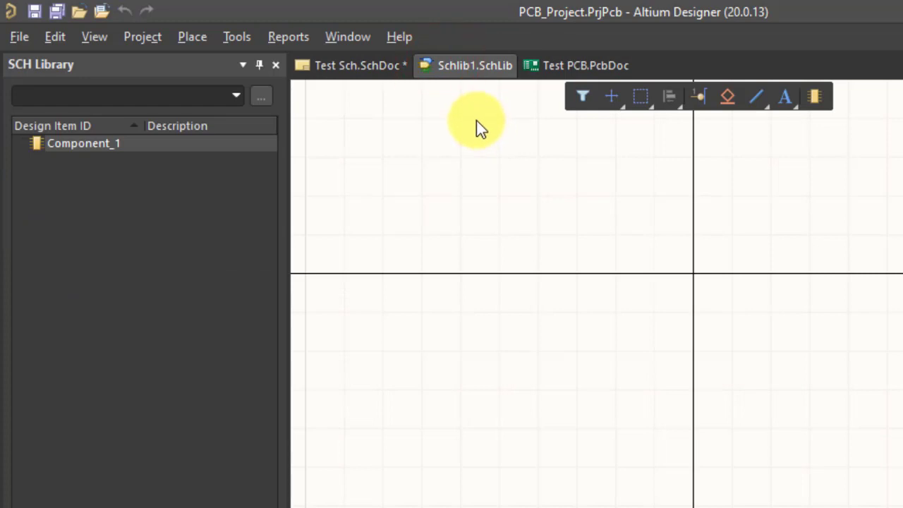
pyautogui.rightClick(464, 64)
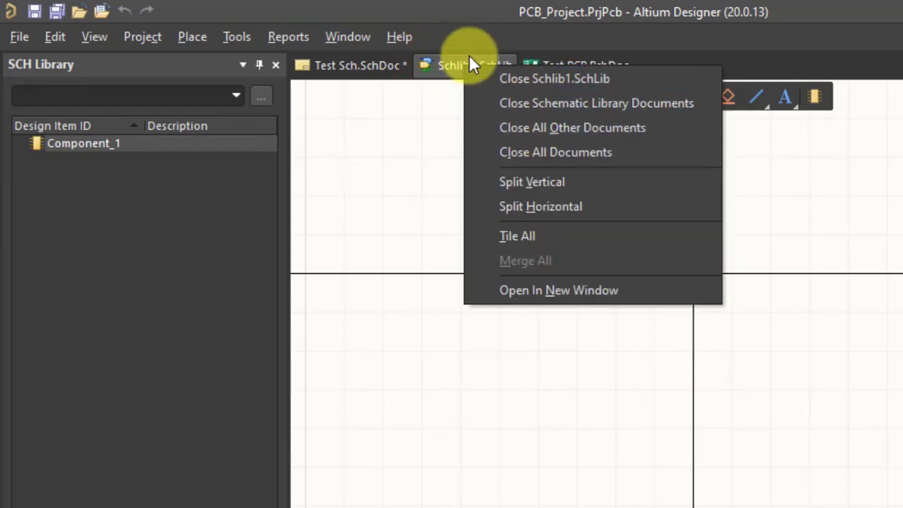
pyautogui.click(437, 67)
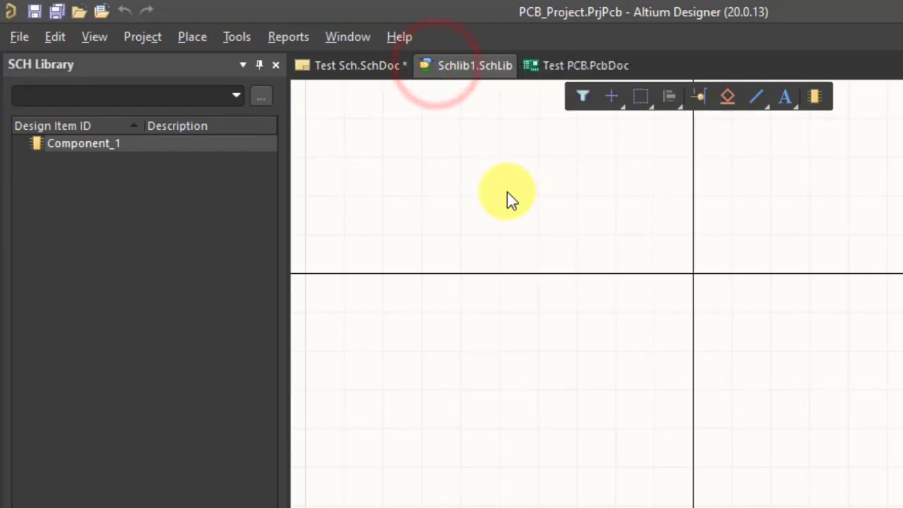
pyautogui.click(32, 507)
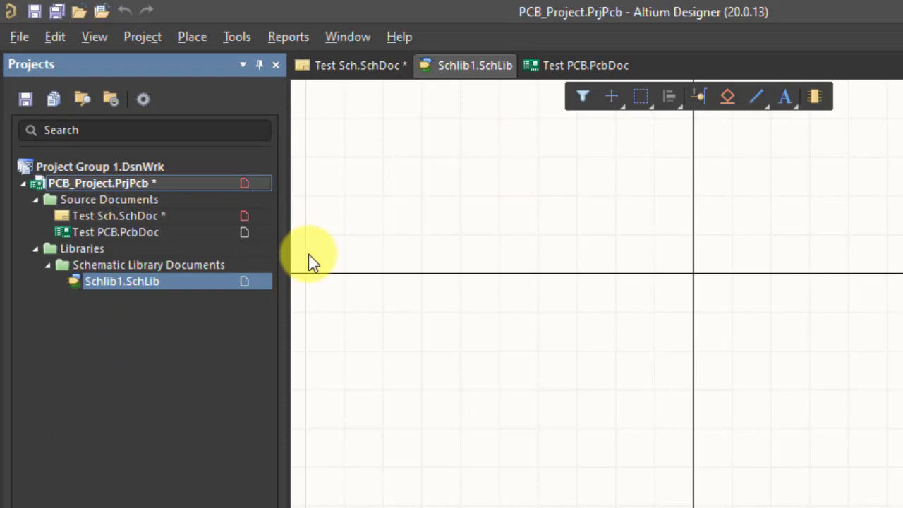
pyautogui.click(454, 64)
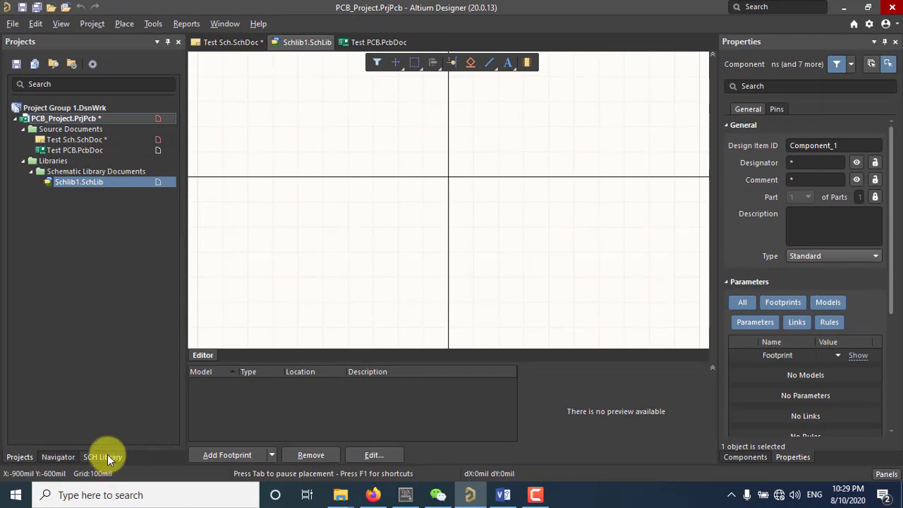
pyautogui.click(106, 457)
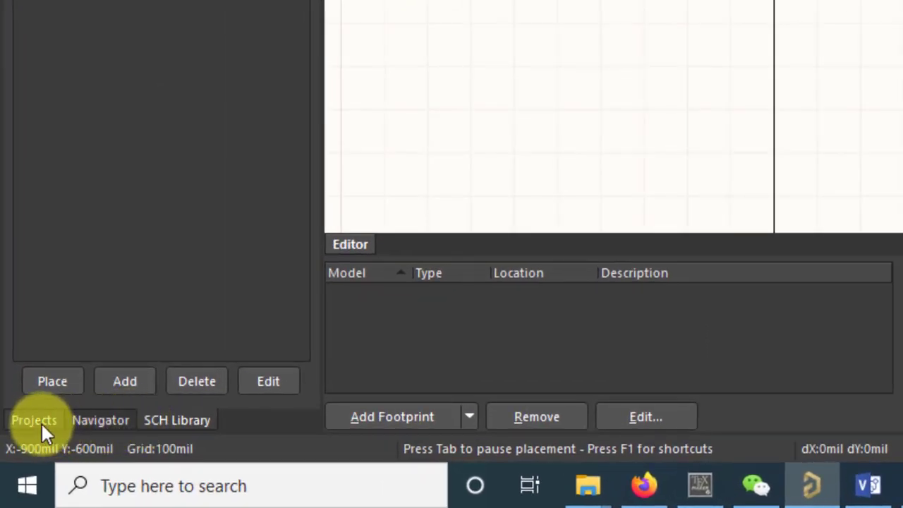
pyautogui.click(85, 417)
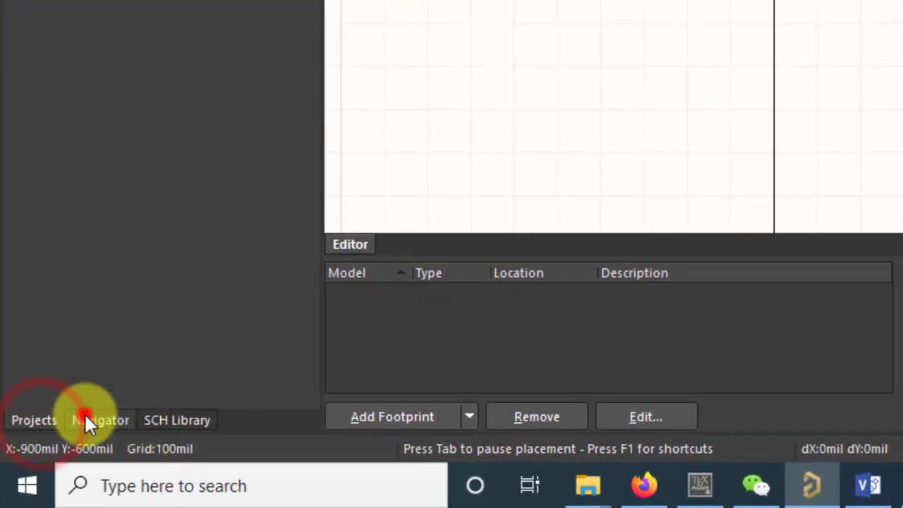
pyautogui.click(177, 419)
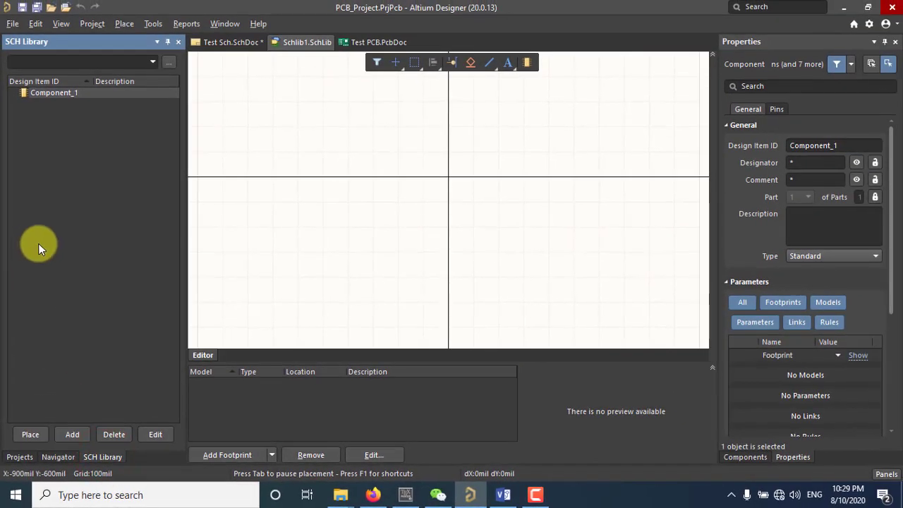
# Step: Set the Design Item ID of Component_1 in Schlib1.SchLib to LM7805
pyautogui.click(40, 92)
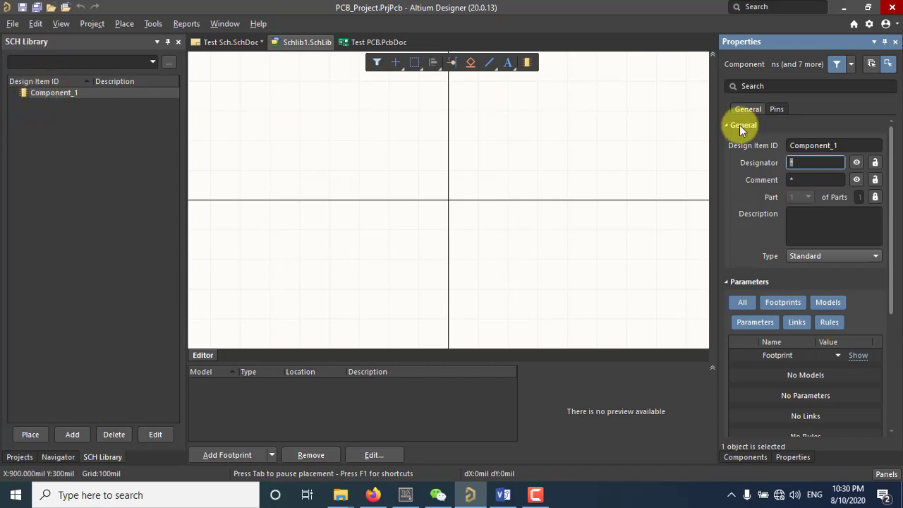
pyautogui.click(43, 106)
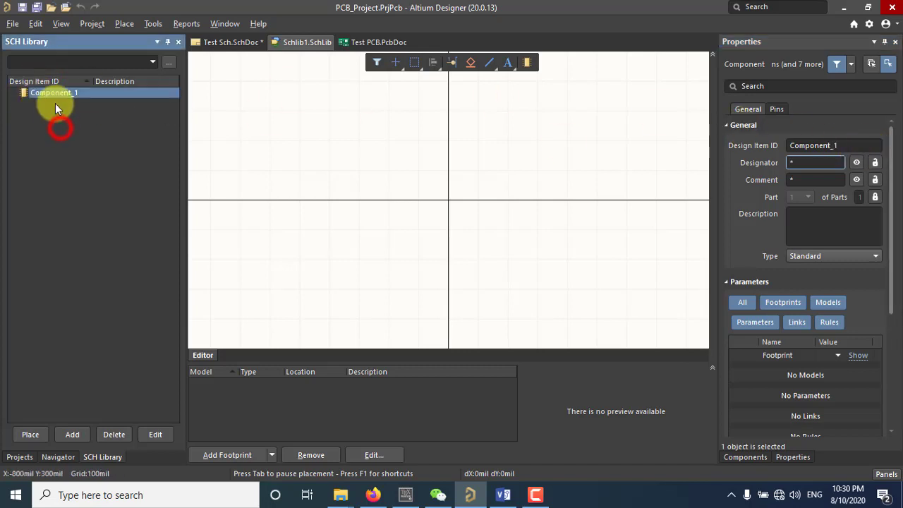
pyautogui.doubleClick(850, 143)
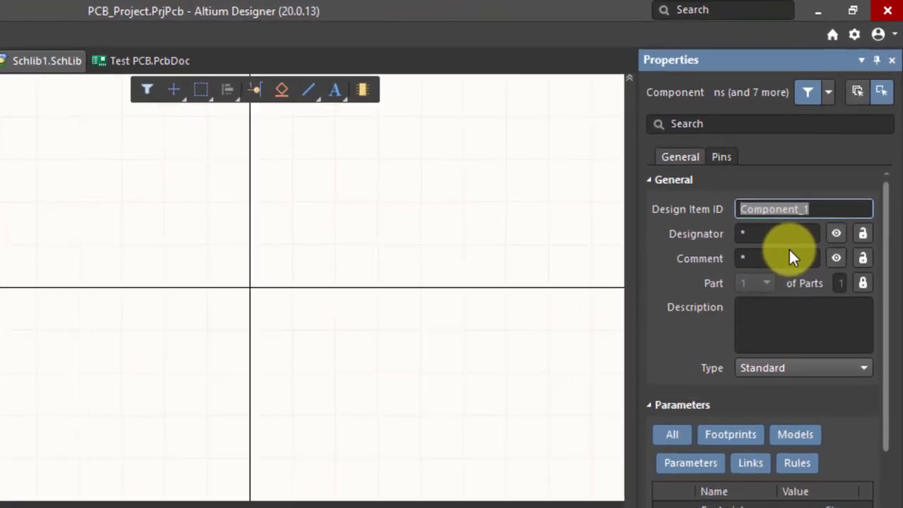
pyautogui.scroll(-1, 789, 248)
pyautogui.scroll(1, 789, 248)
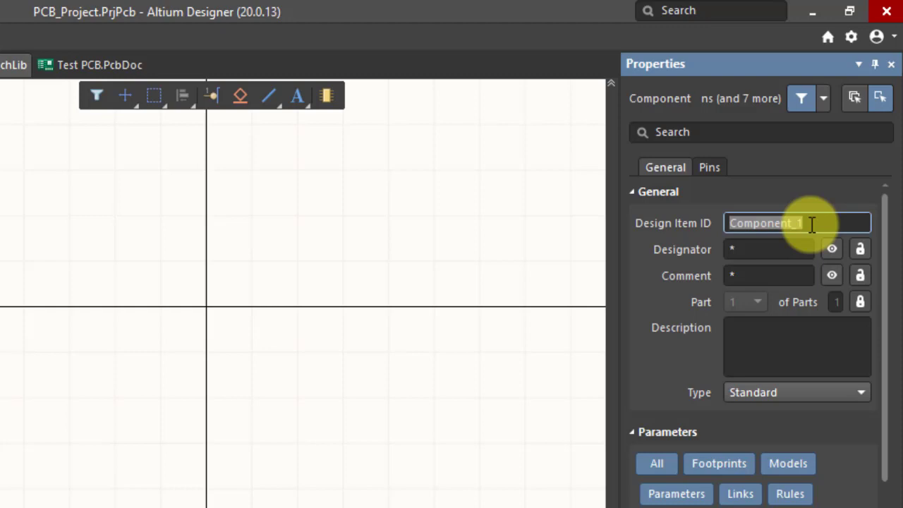
pyautogui.write('LM')
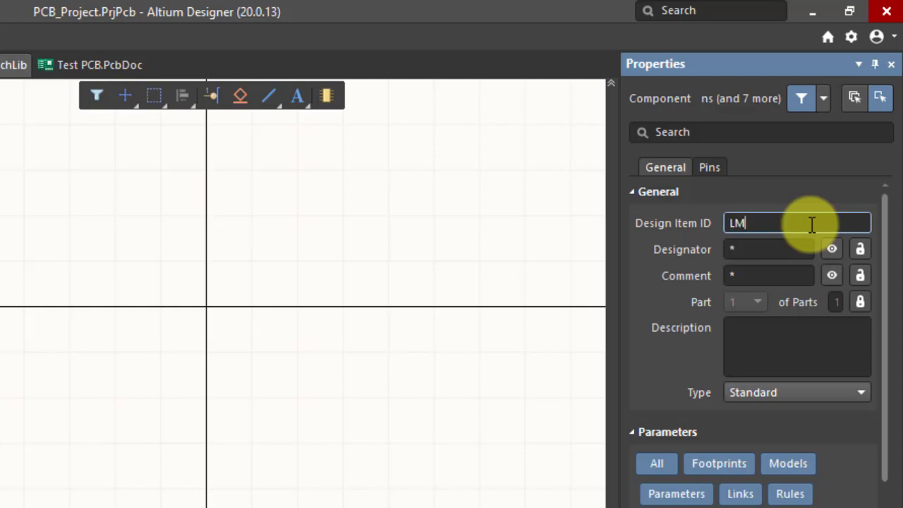
pyautogui.write('7805')
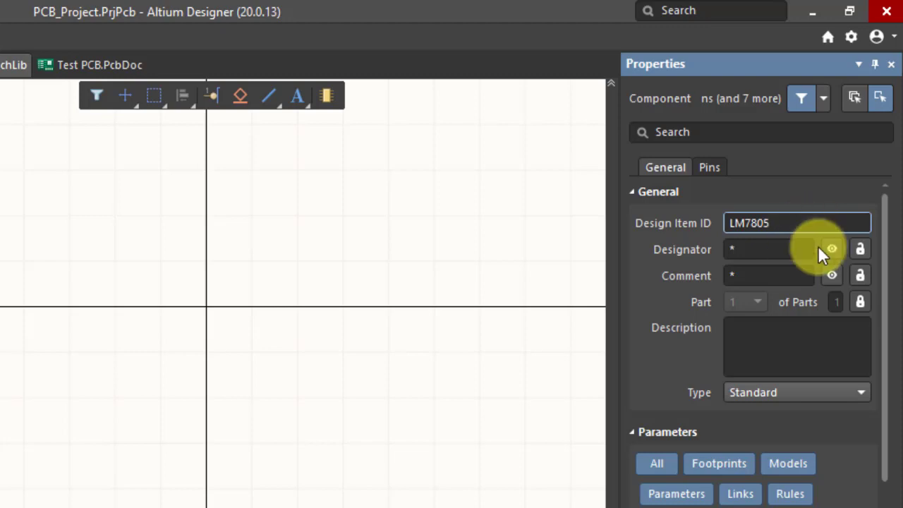
pyautogui.click(780, 255)
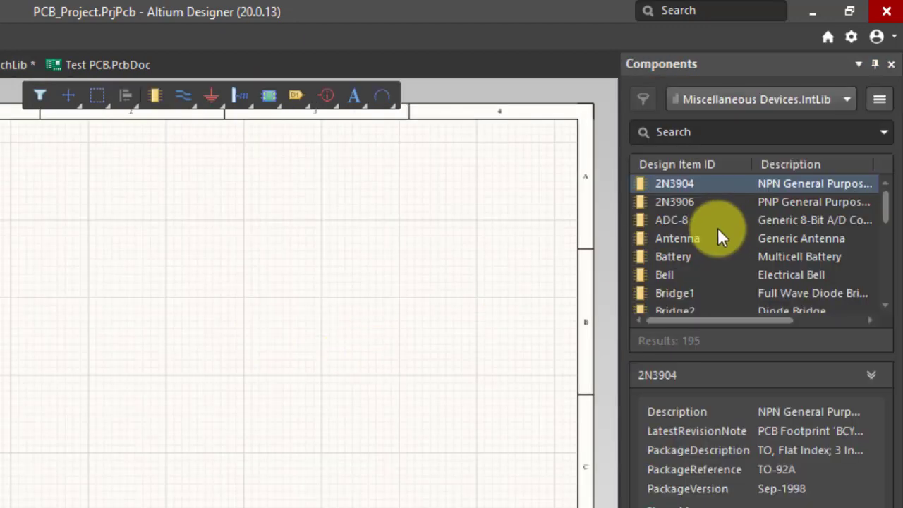
# Step: Place two 2N3904 transistors from Miscellaneous Devices.IntLib side by side on the Test Sch.SchDoc schematic
pyautogui.moveTo(681, 185); pyautogui.dragTo(313, 286)
pyautogui.keyDown('ctrl'); pyautogui.scroll(3, 288, 246); pyautogui.keyUp('ctrl')
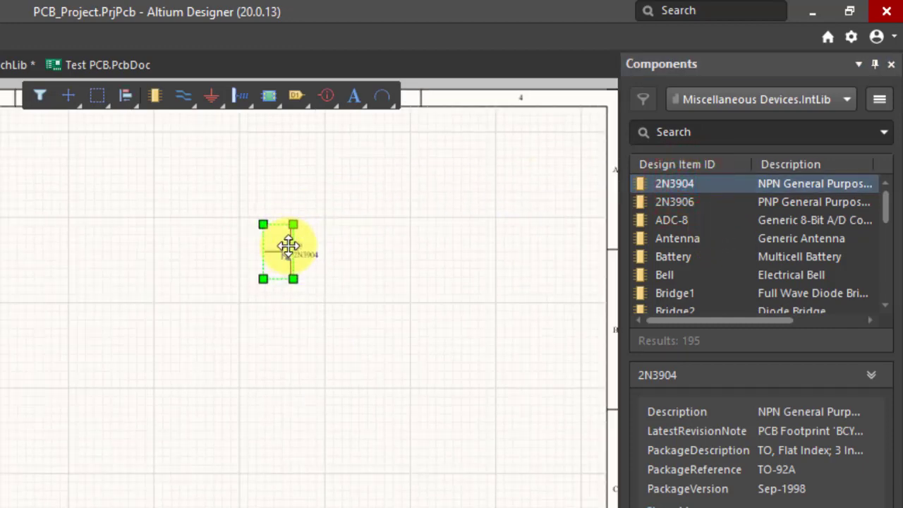
pyautogui.keyDown('ctrl'); pyautogui.scroll(3, 289, 246); pyautogui.keyUp('ctrl')
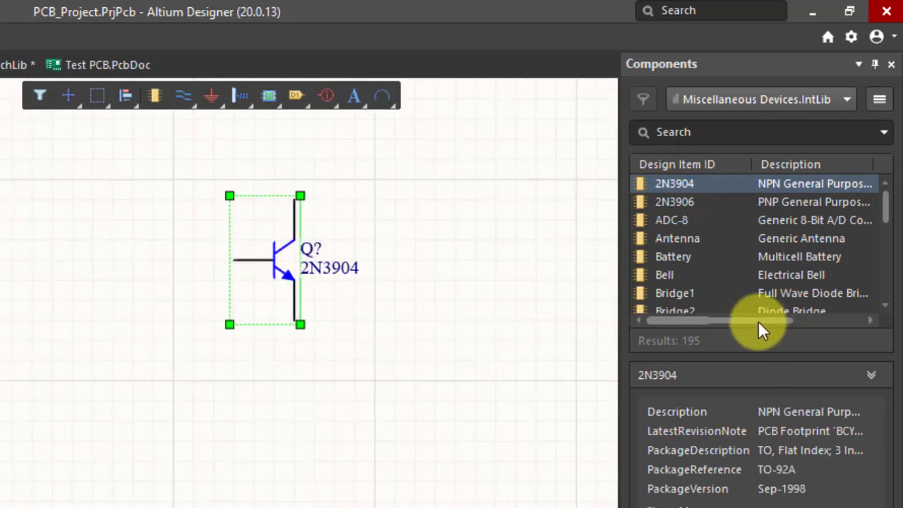
pyautogui.moveTo(758, 320); pyautogui.dragTo(646, 325)
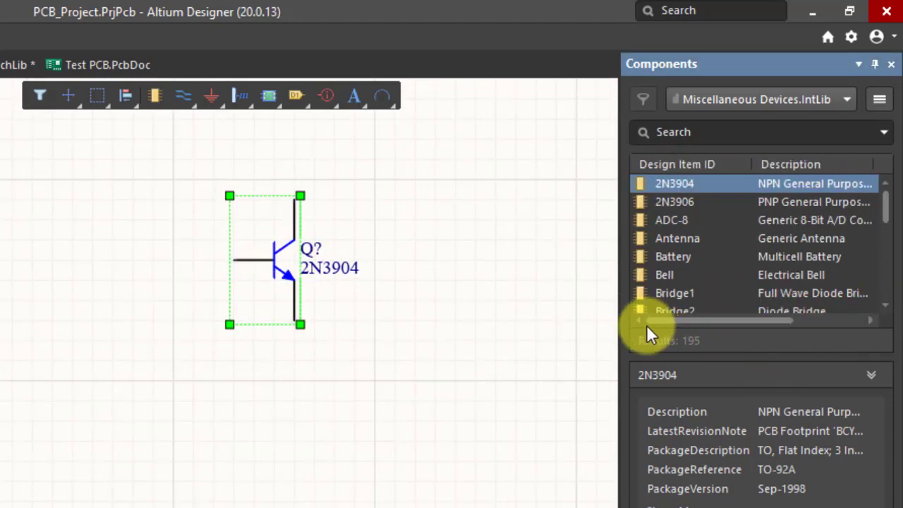
pyautogui.keyDown('ctrl'); pyautogui.scroll(1, 315, 252); pyautogui.keyUp('ctrl')
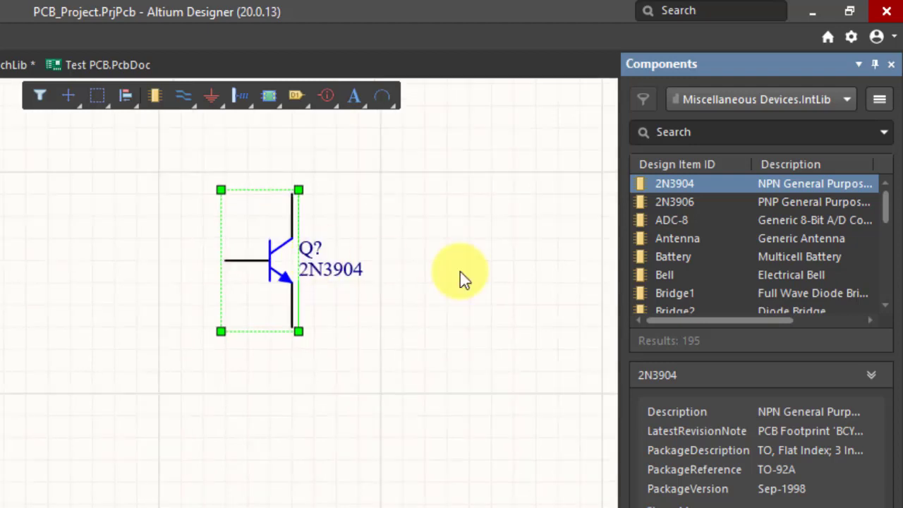
pyautogui.moveTo(688, 185); pyautogui.dragTo(422, 251)
pyautogui.click(383, 415)
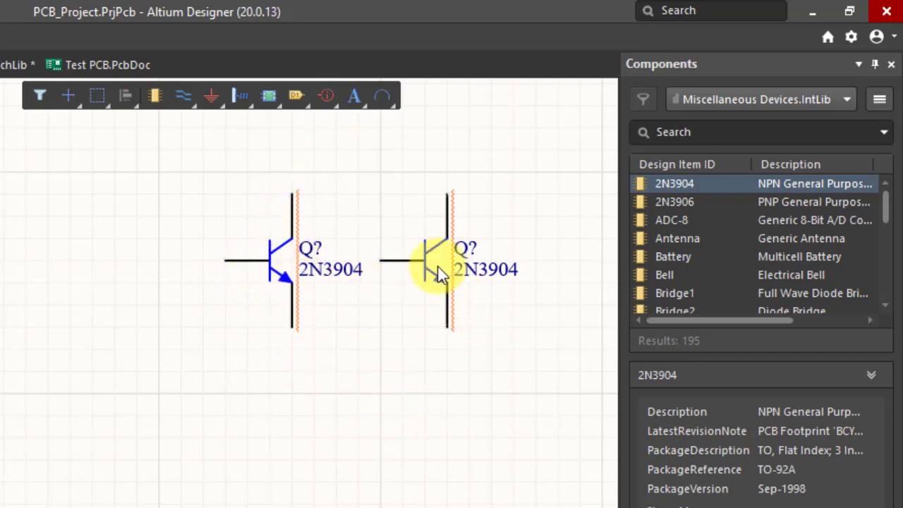
# Step: Set the designator of the first 2N3904 transistor to Q1
pyautogui.click(294, 241)
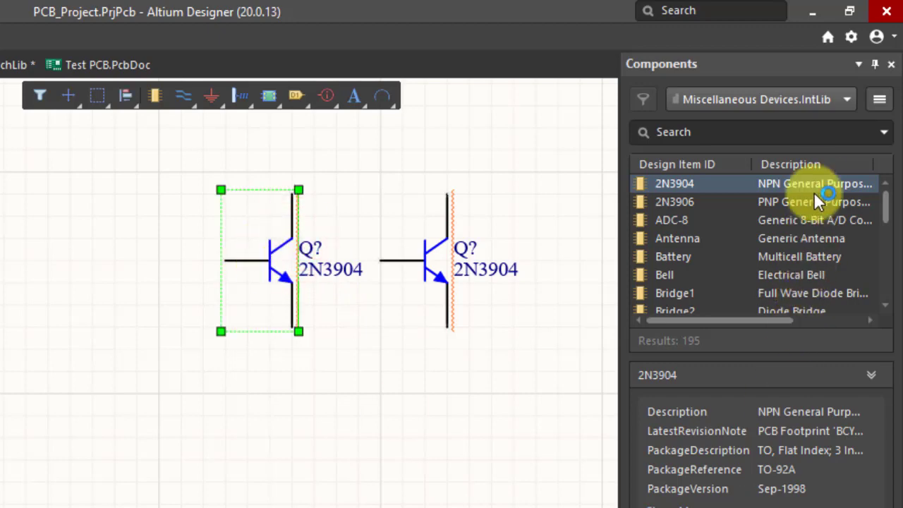
pyautogui.click(768, 223)
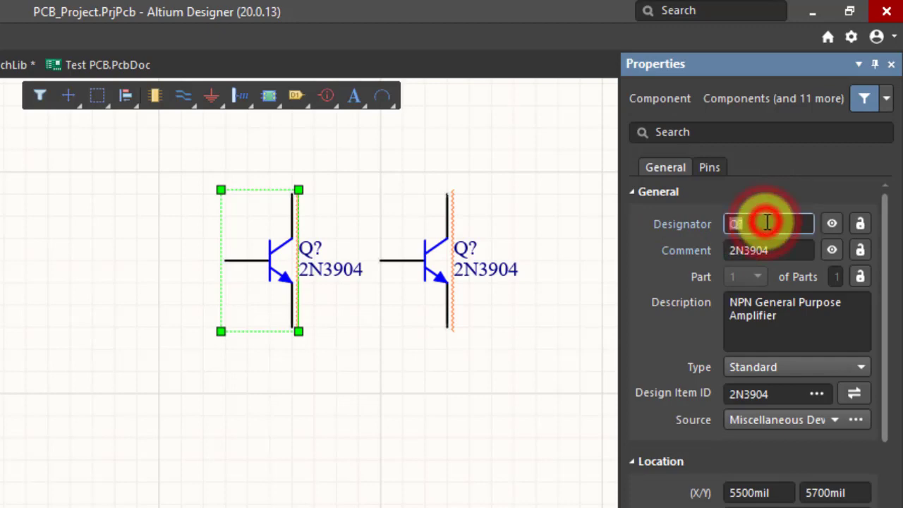
pyautogui.write('Q1')
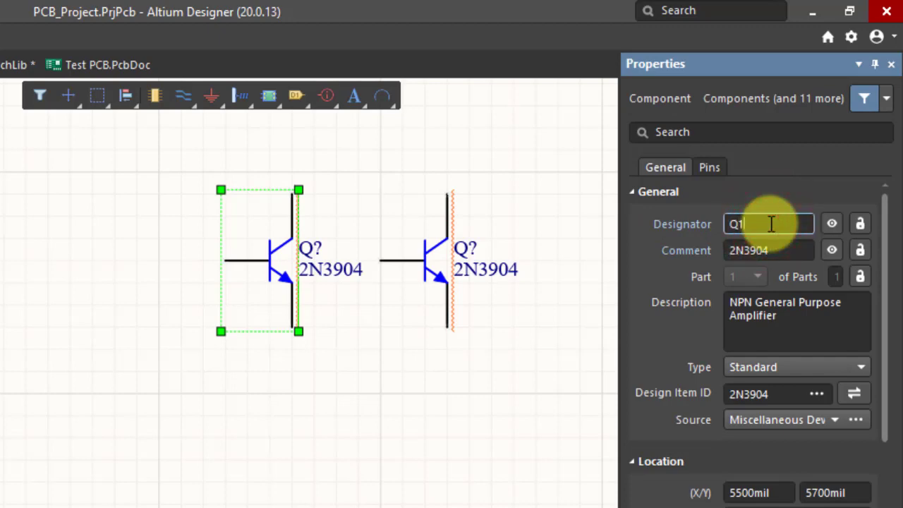
pyautogui.press('Return')
# Step: Set the designator of the second 2N3904 transistor to Q2
pyautogui.click(452, 274)
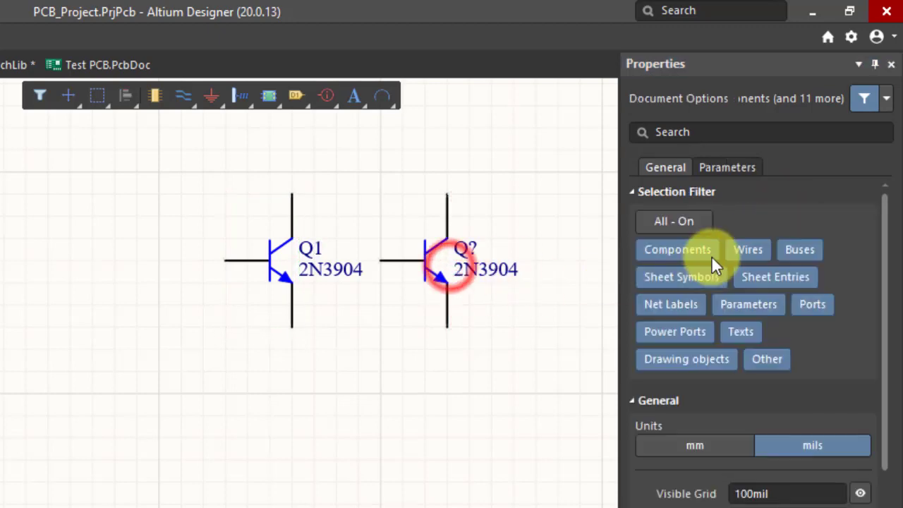
pyautogui.click(427, 246)
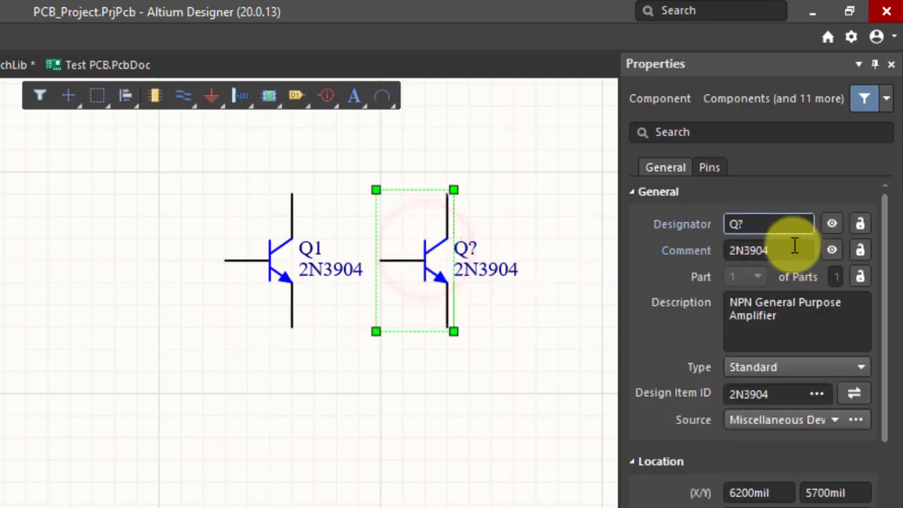
pyautogui.click(780, 223)
pyautogui.write('Q')
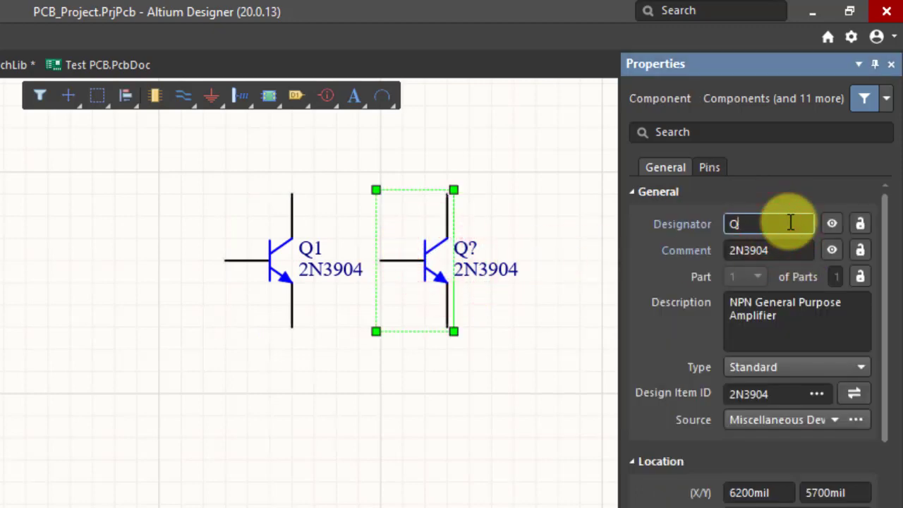
pyautogui.write('2')
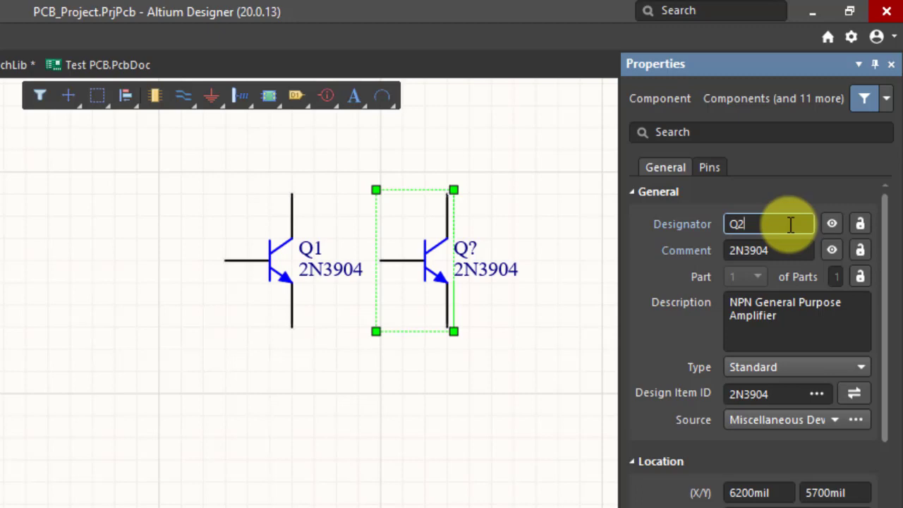
pyautogui.press('Return')
pyautogui.click(343, 452)
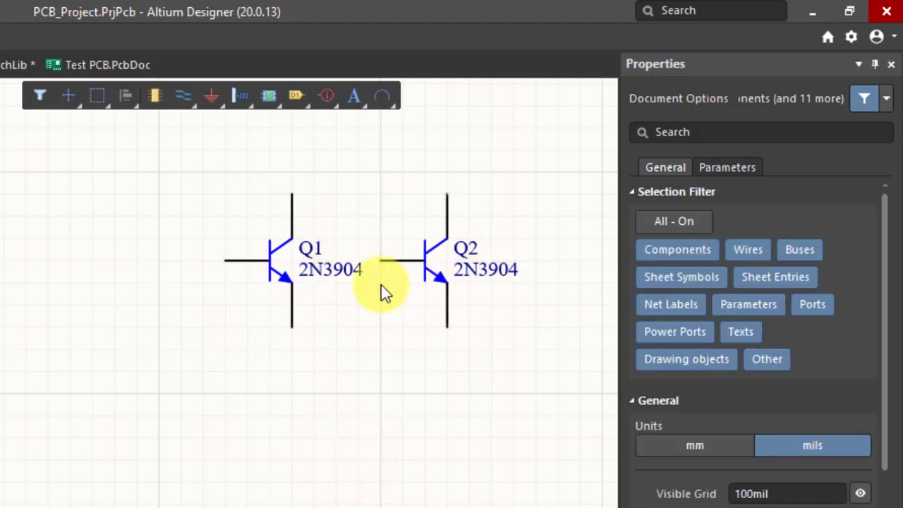
# Step: Move Q1's 2N3904 comment text slightly down and toward the symbol, and compare it with the comment of Q2
pyautogui.click(343, 266)
pyautogui.moveTo(347, 268); pyautogui.dragTo(353, 306)
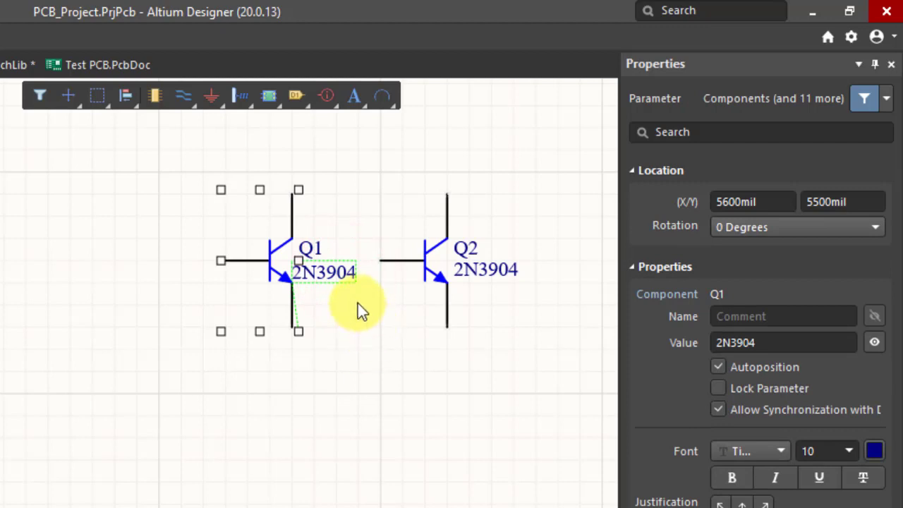
pyautogui.moveTo(350, 275); pyautogui.dragTo(358, 294)
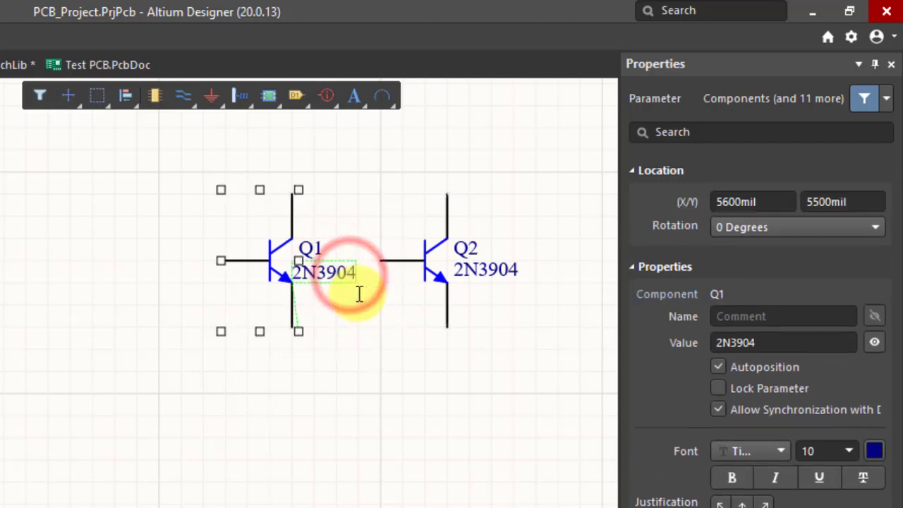
pyautogui.click(484, 269)
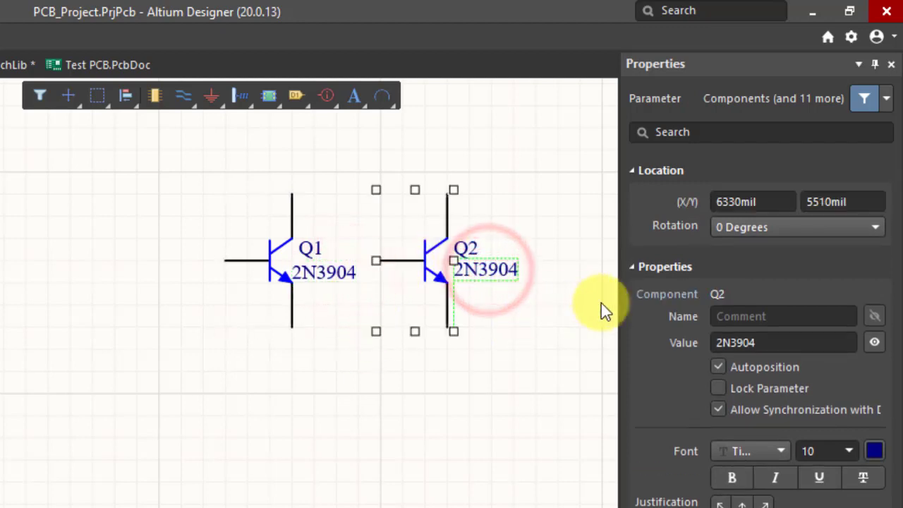
pyautogui.click(386, 437)
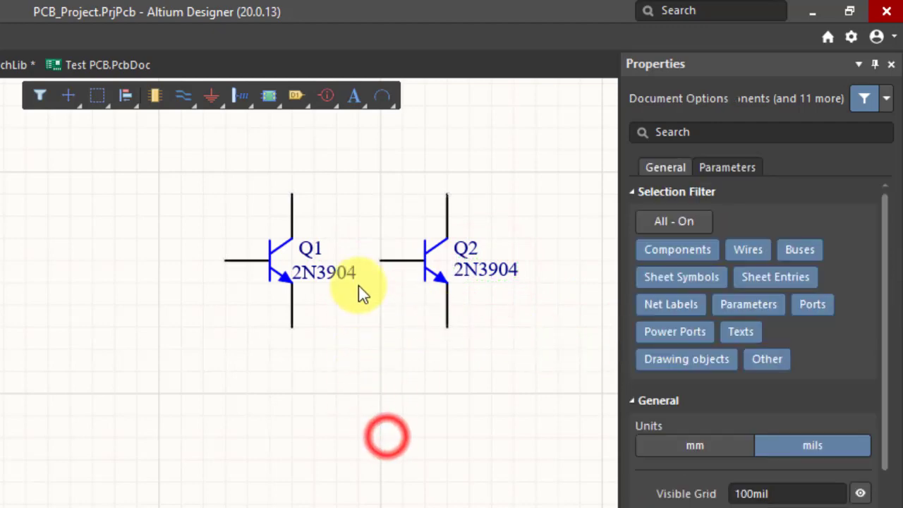
pyautogui.click(310, 248)
pyautogui.click(331, 415)
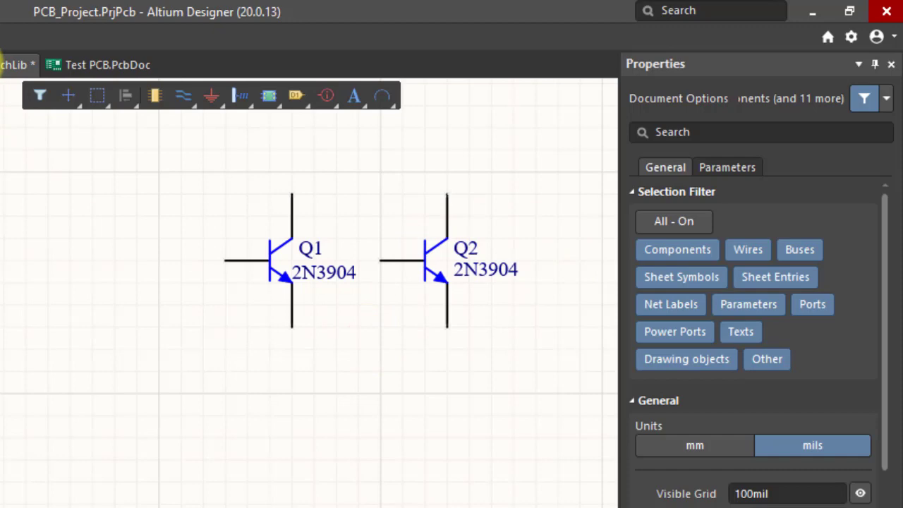
# Step: Return to Schlib1.SchLib and set the designator of the LM7805 component to U?
pyautogui.click(9, 65)
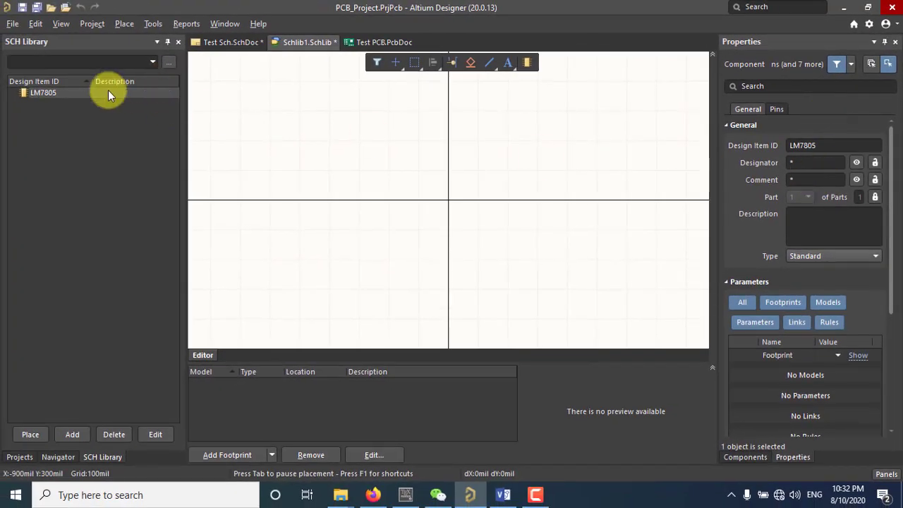
pyautogui.click(792, 162)
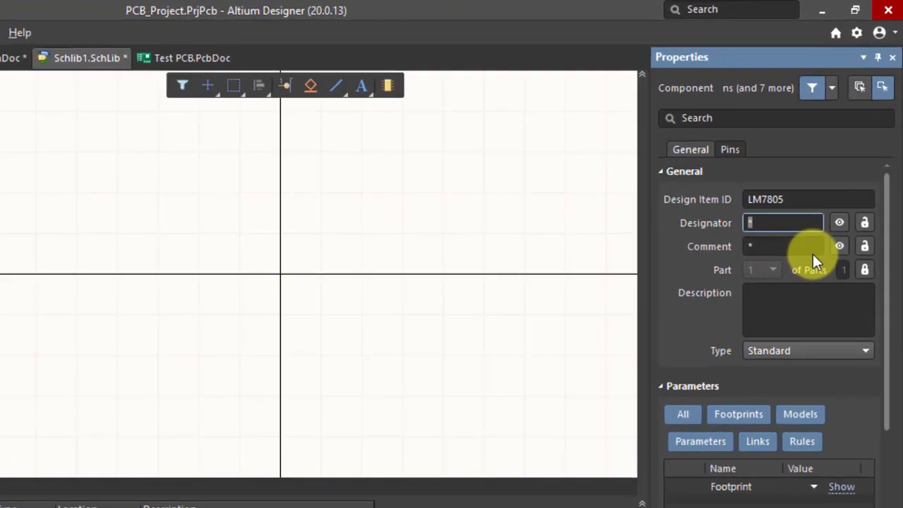
pyautogui.write('U')
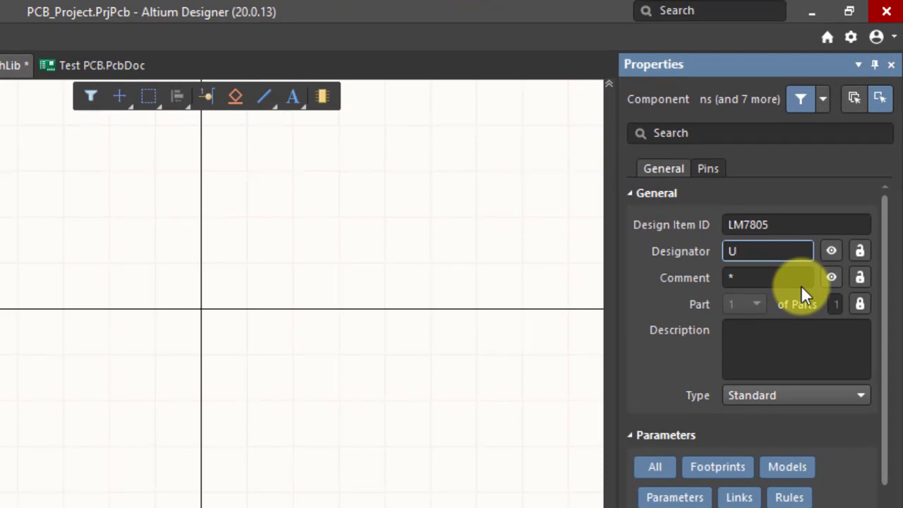
pyautogui.write('?')
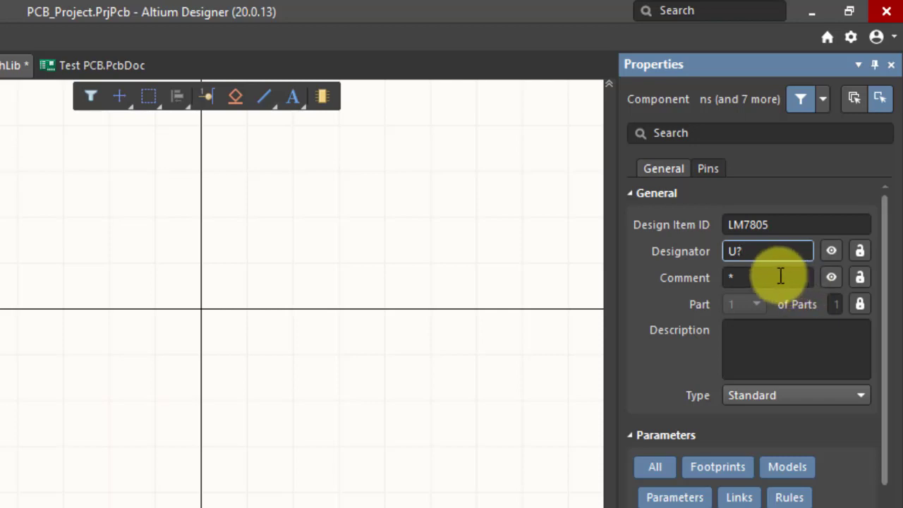
# Step: Set the comment of the LM7805 component to Reg. IC and leave its description empty
pyautogui.click(782, 277)
pyautogui.doubleClick(785, 277)
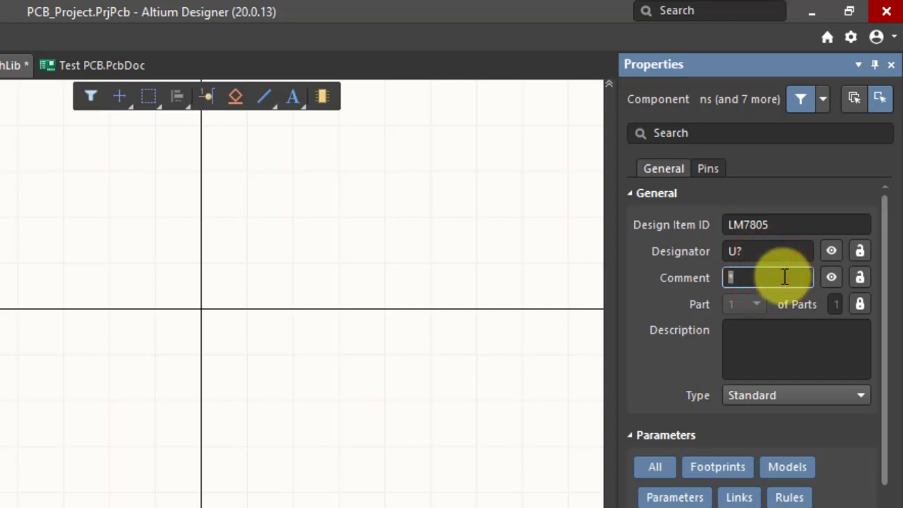
pyautogui.write('Reg. IC')
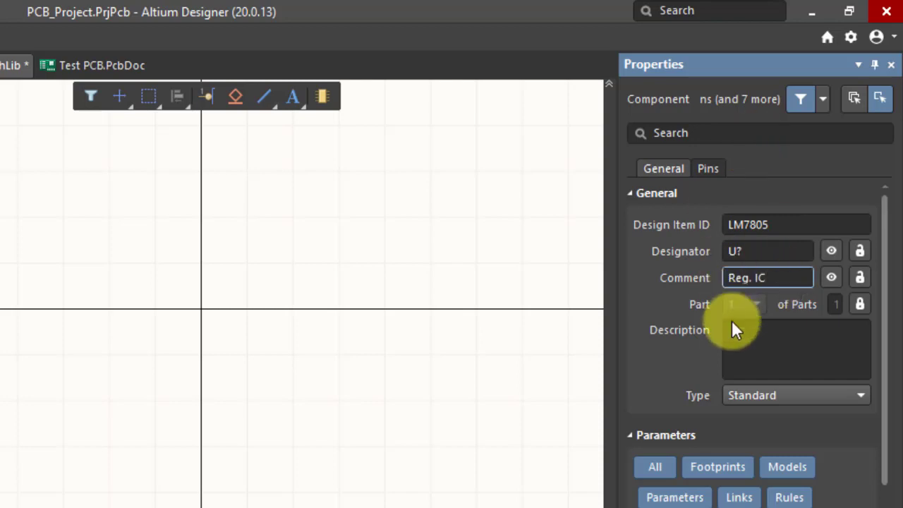
pyautogui.click(761, 347)
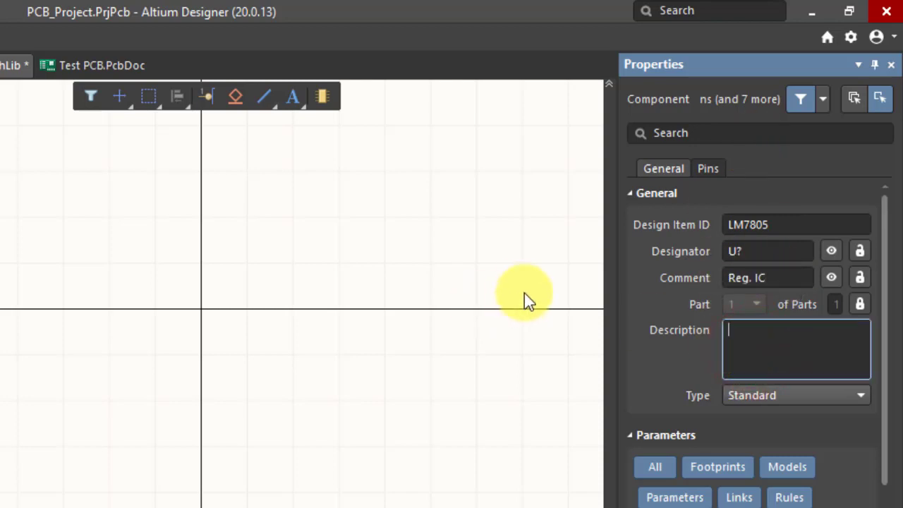
pyautogui.click(783, 278)
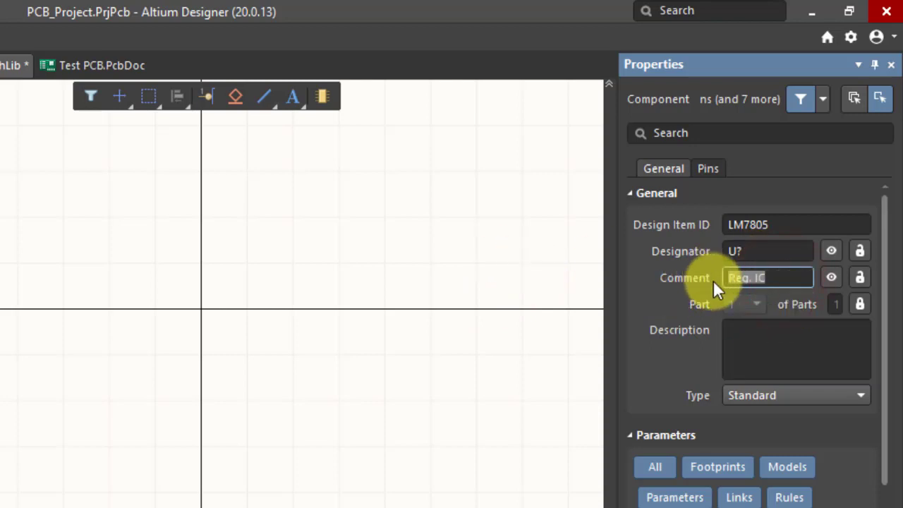
pyautogui.click(517, 262)
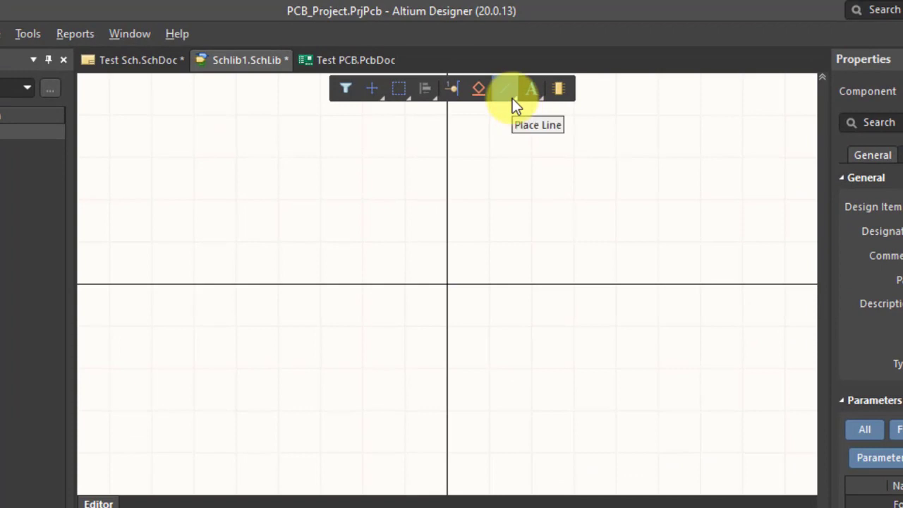
pyautogui.rightClick(512, 98)
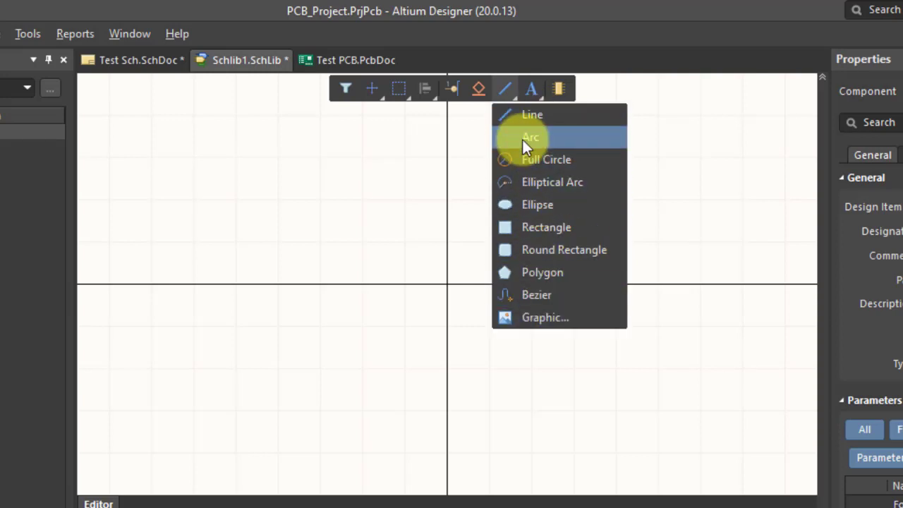
pyautogui.click(668, 95)
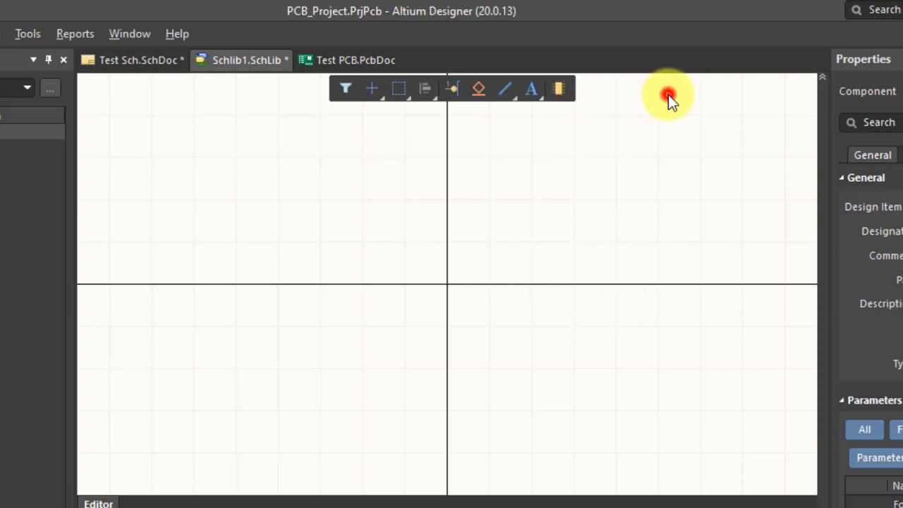
pyautogui.click(504, 88)
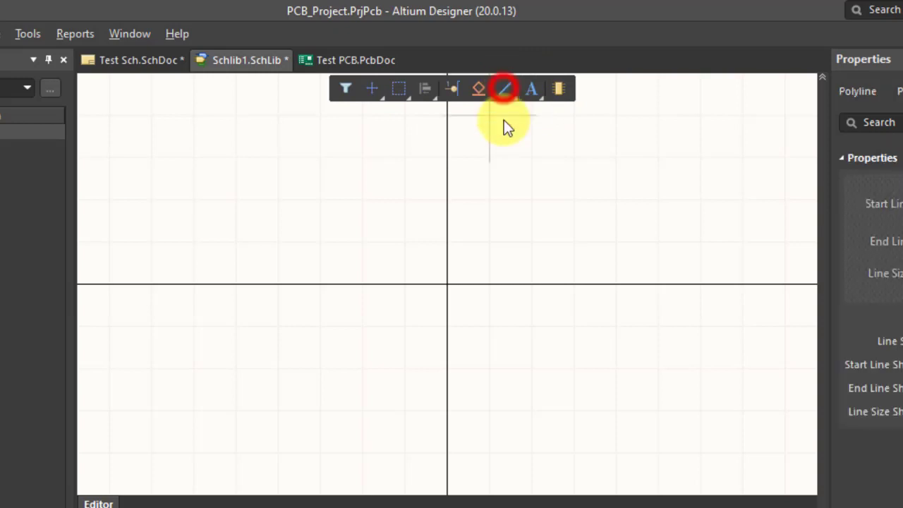
pyautogui.click(489, 157)
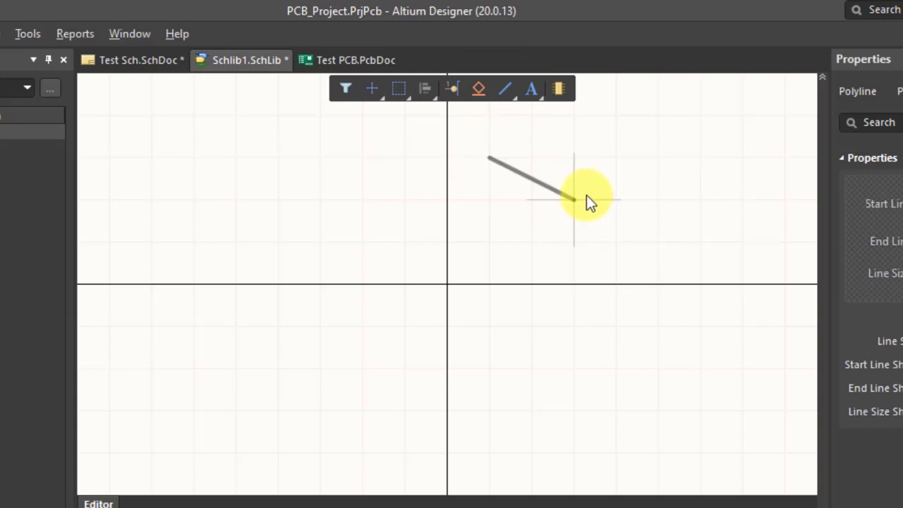
pyautogui.press('Escape')
pyautogui.press('Escape')
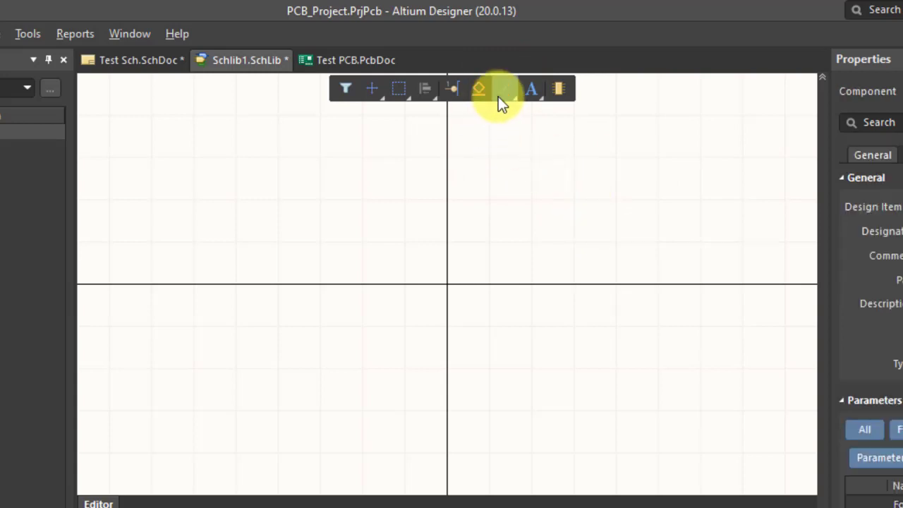
# Step: Draw a rectangle 600 mil wide and 400 mil high, centred on the origin, as the body of the LM7805 symbol
pyautogui.click(507, 96)
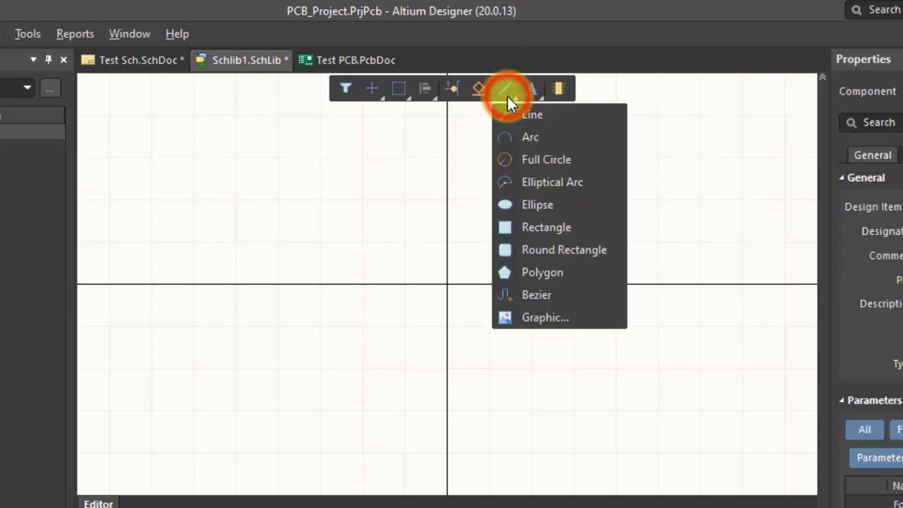
pyautogui.click(532, 227)
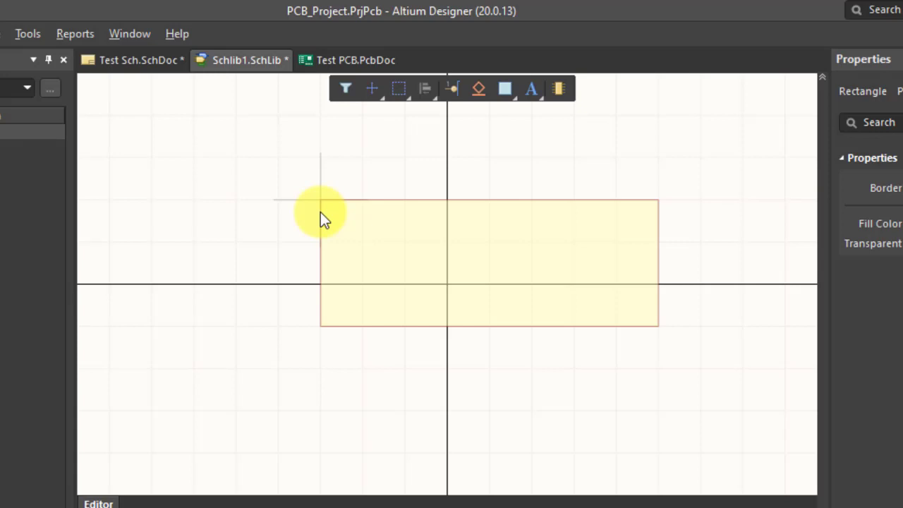
pyautogui.click(321, 216)
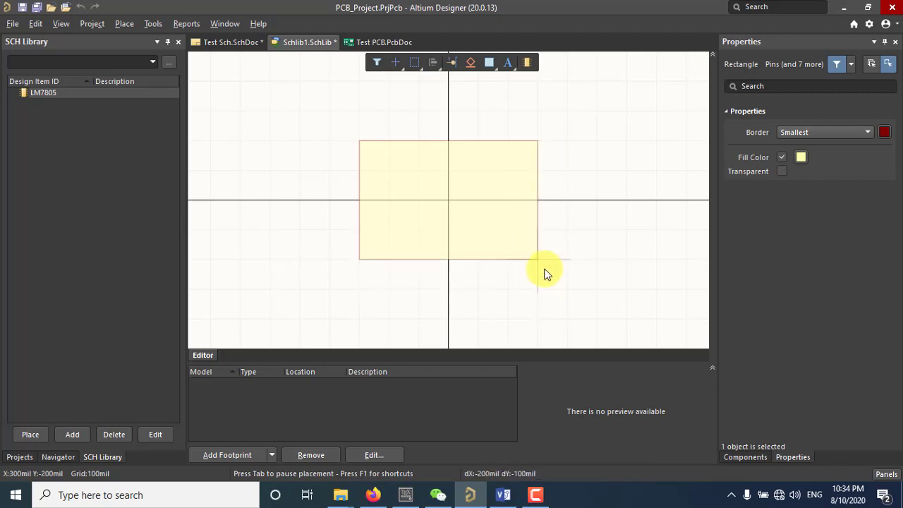
pyautogui.click(542, 262)
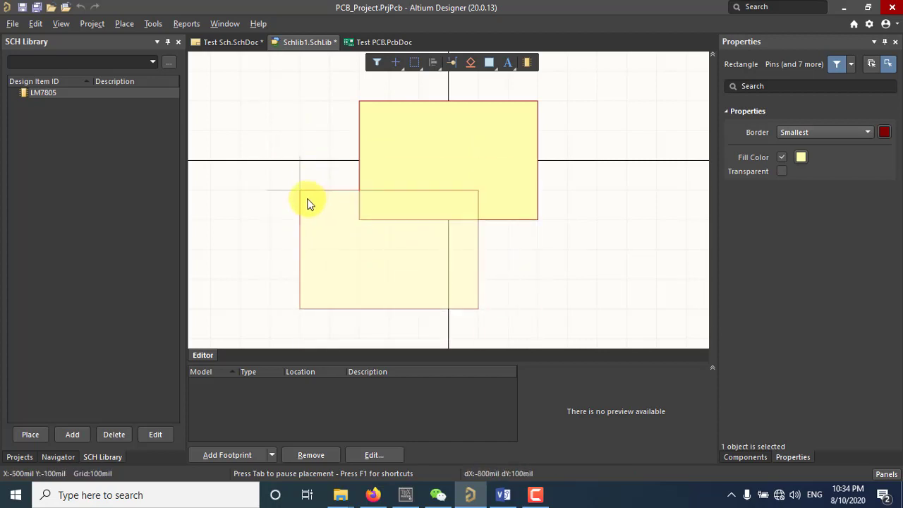
pyautogui.press('Escape')
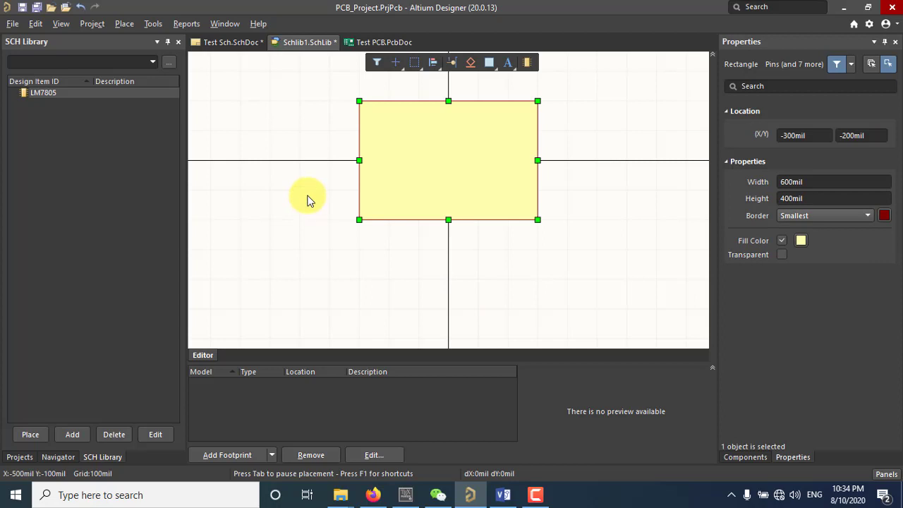
pyautogui.click(308, 206)
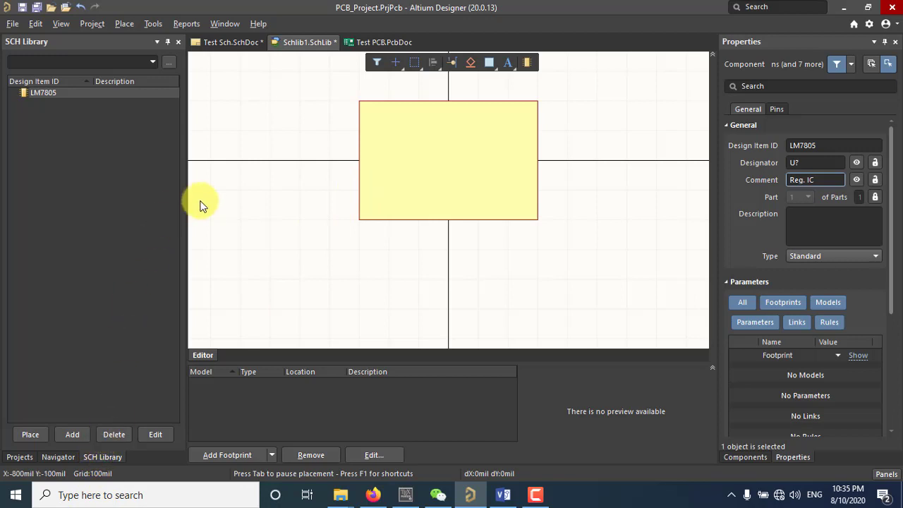
# Step: Toggle the library editor's units to millimetres and back to mils
pyautogui.click(55, 24)
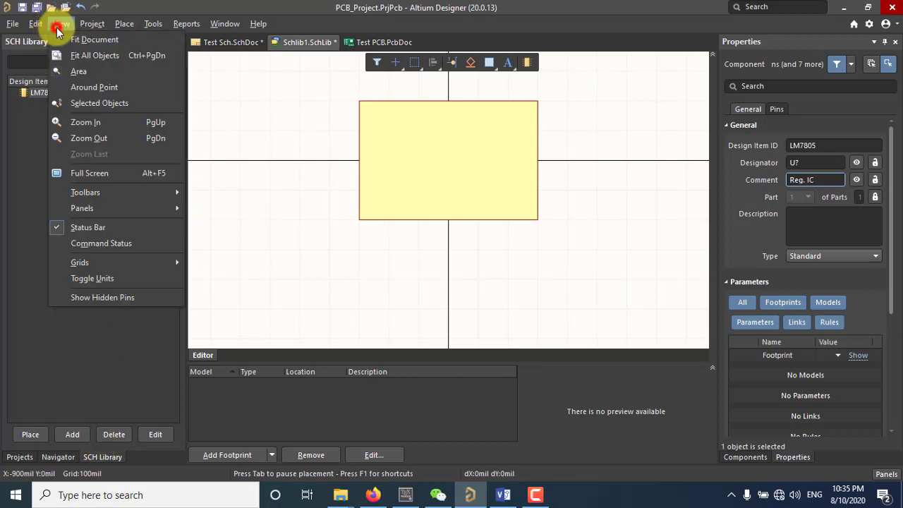
pyautogui.click(107, 278)
pyautogui.click(361, 260)
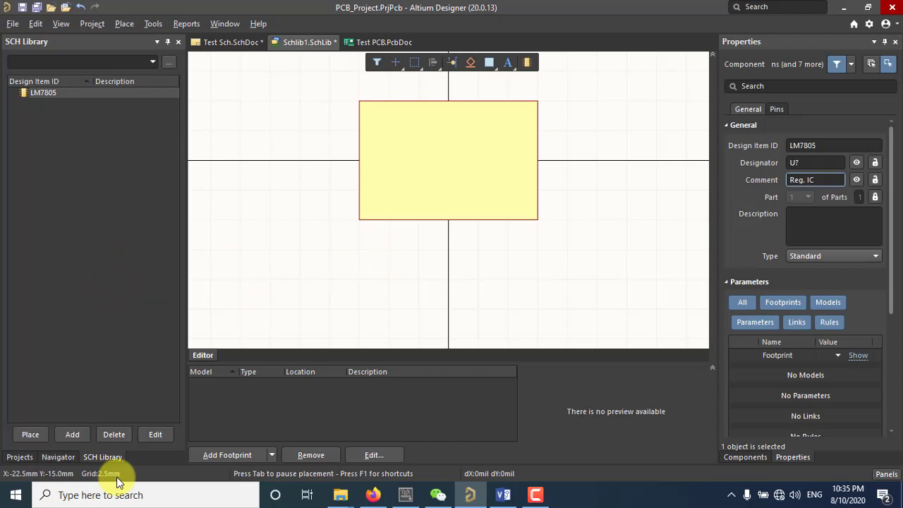
pyautogui.click(60, 24)
pyautogui.click(115, 279)
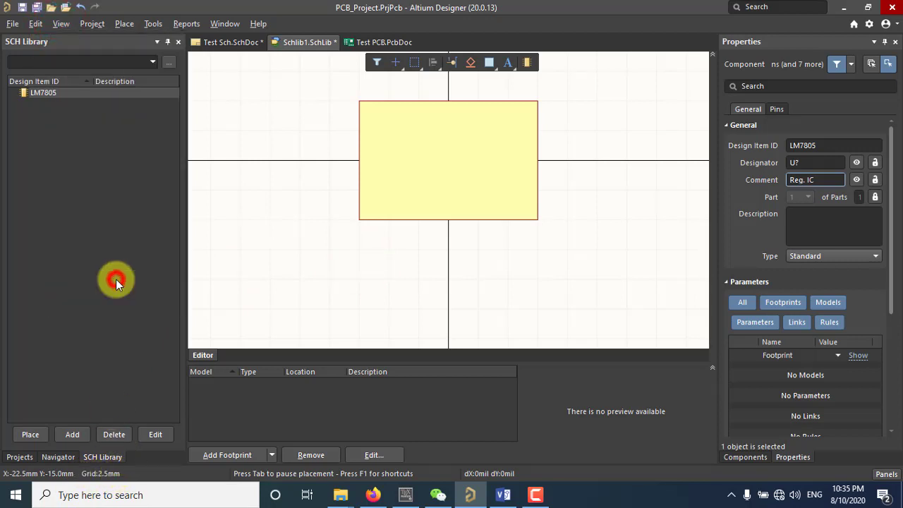
pyautogui.click(61, 24)
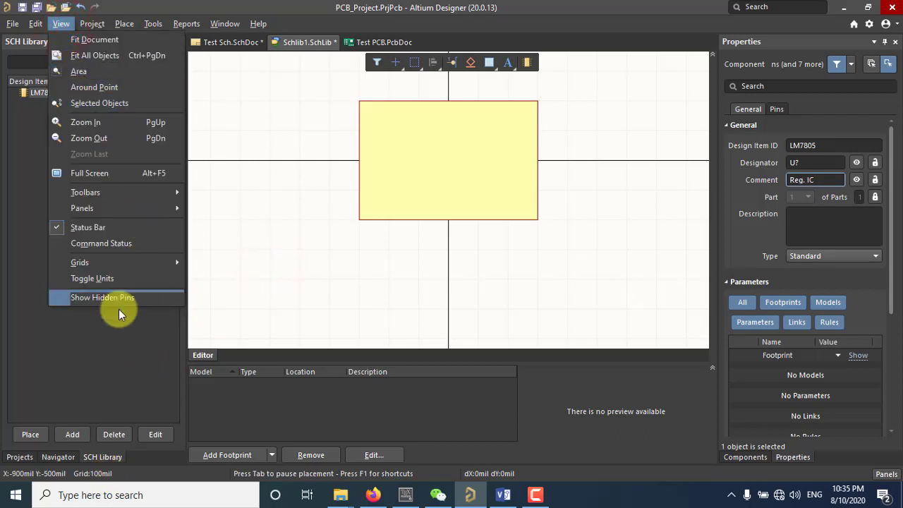
pyautogui.click(269, 272)
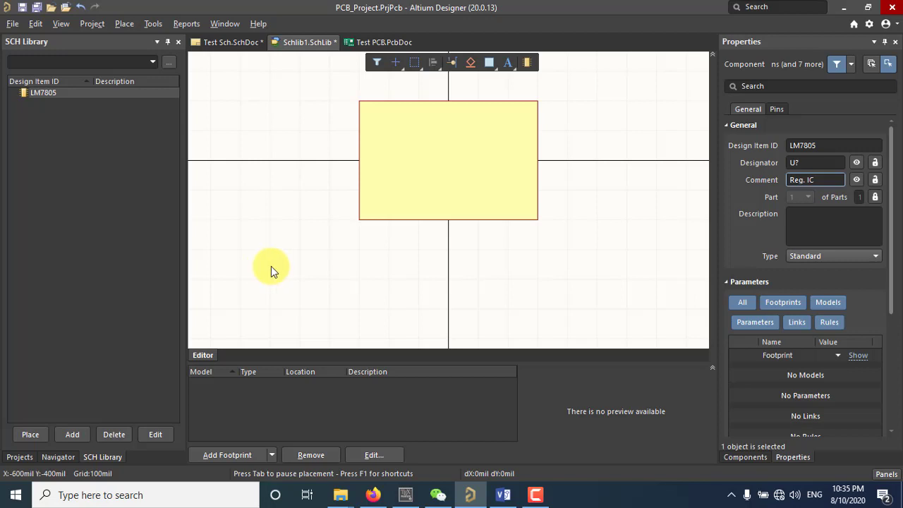
# Step: Cycle the snap grid of the library editor to 50 mil and on to 10 mil
pyautogui.keyDown('ctrl'); pyautogui.scroll(1, 451, 145); pyautogui.keyUp('ctrl')
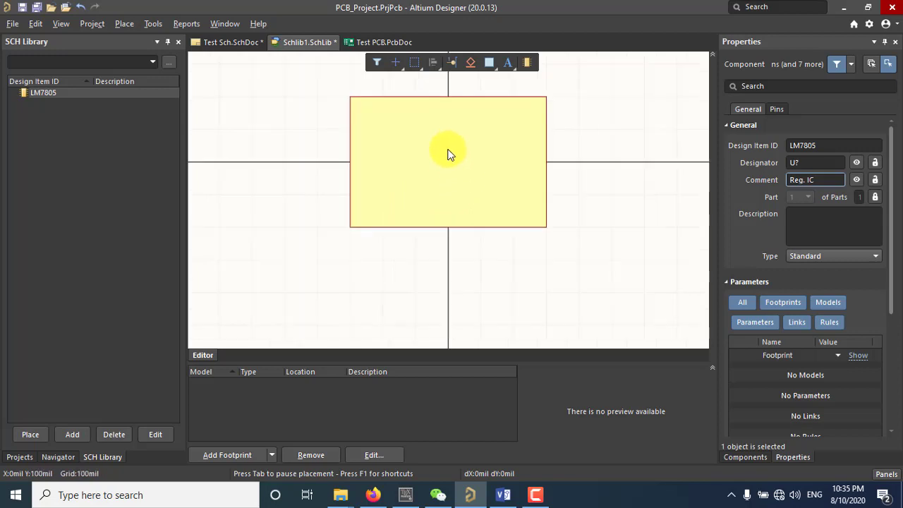
pyautogui.scroll(1, 448, 154)
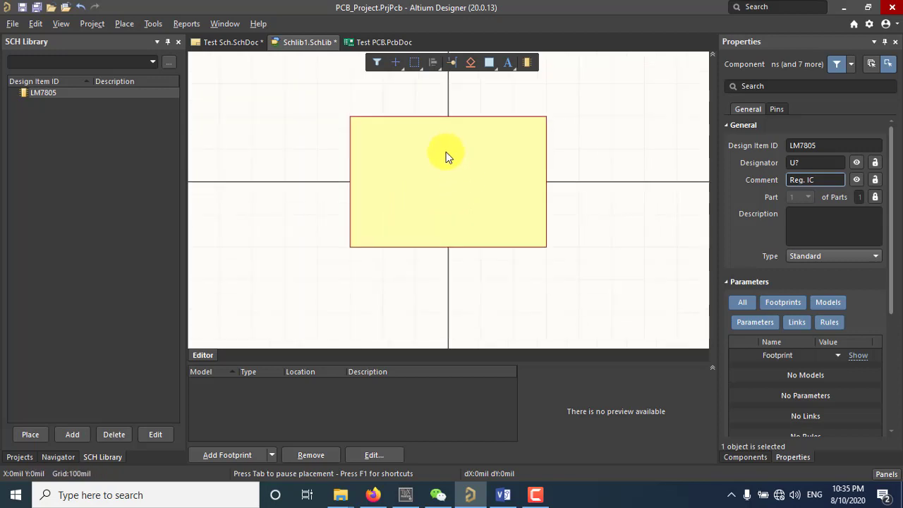
pyautogui.click(66, 26)
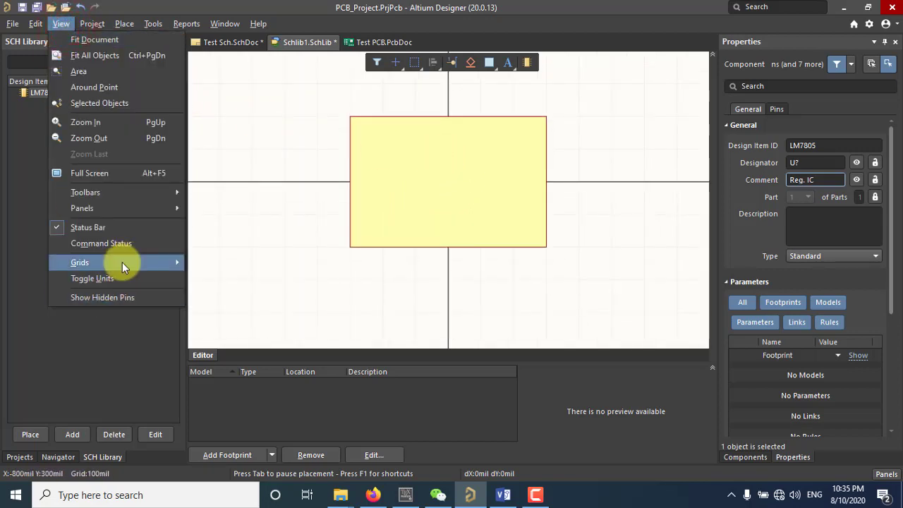
pyautogui.moveTo(122, 262)
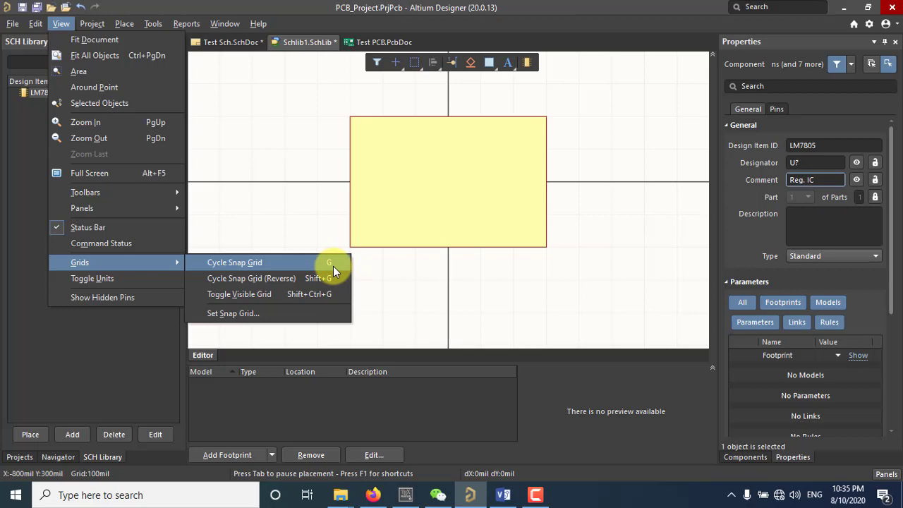
pyautogui.click(381, 289)
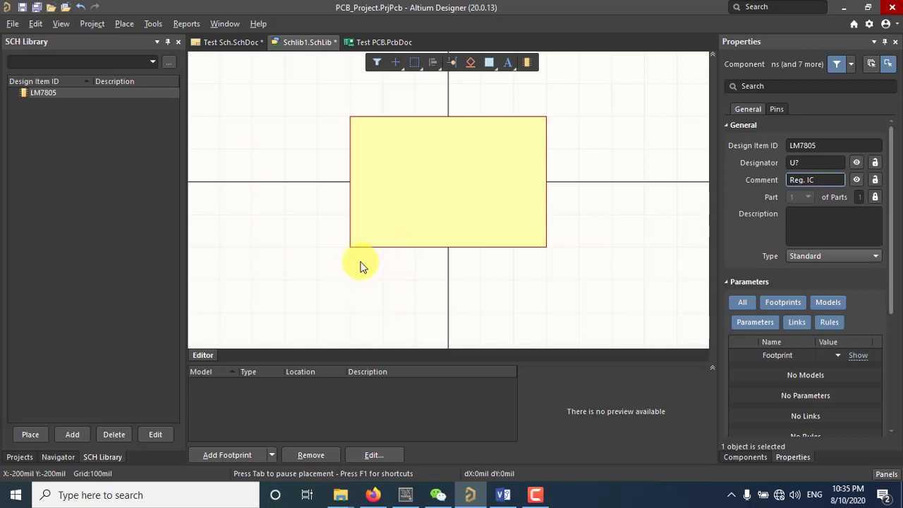
pyautogui.press('g')
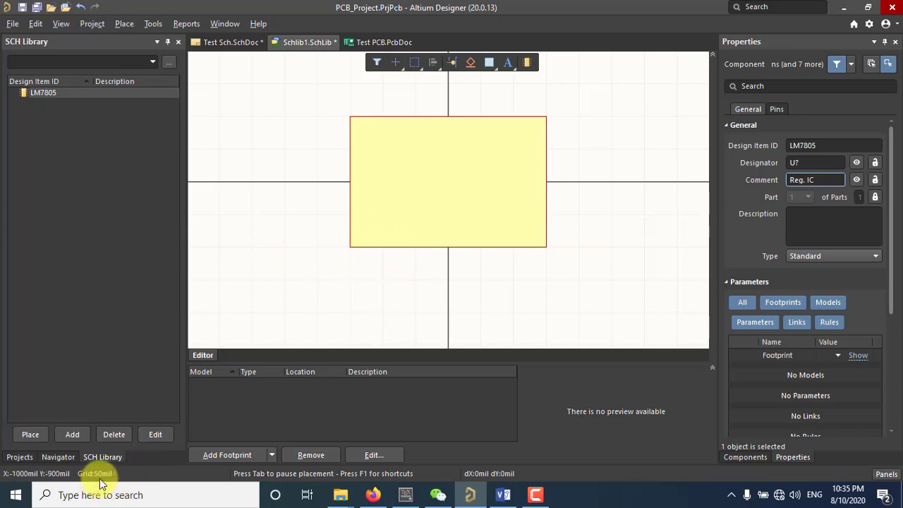
pyautogui.press('g')
pyautogui.press('g')
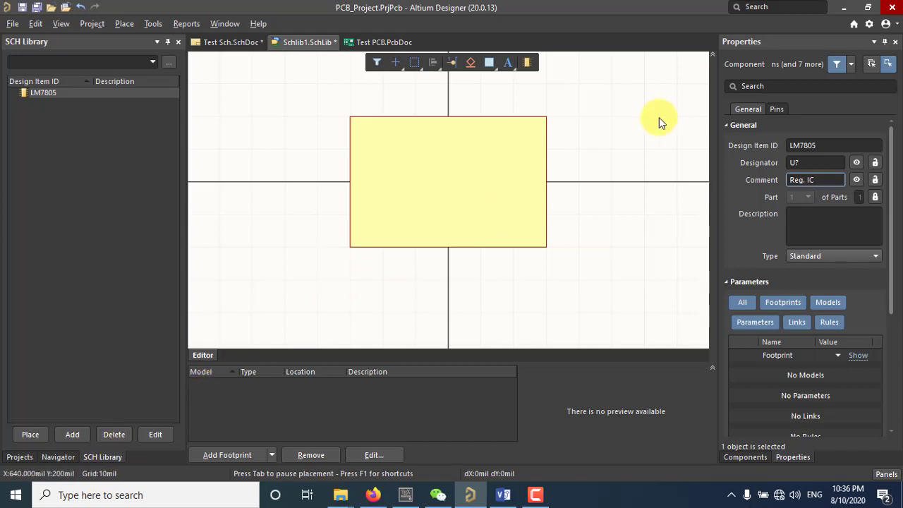
# Step: Try resizing the LM7805 body rectangle by its right edge on the 10 mil and 50 mil snap grids
pyautogui.click(499, 214)
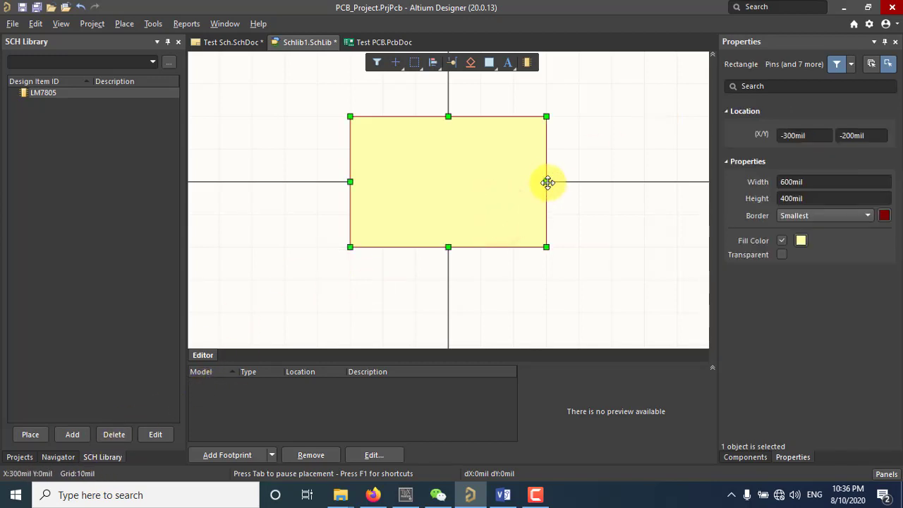
pyautogui.moveTo(547, 182)
pyautogui.mouseDown()
pyautogui.moveTo(513, 184)
pyautogui.moveTo(546, 190)
pyautogui.mouseUp()
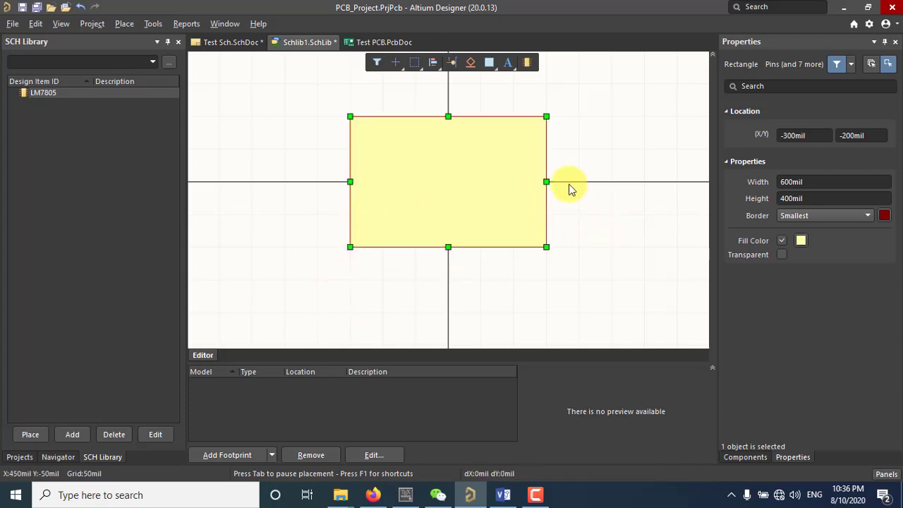
pyautogui.moveTo(546, 182)
pyautogui.mouseDown()
pyautogui.moveTo(518, 184)
pyautogui.moveTo(541, 190)
pyautogui.mouseUp()
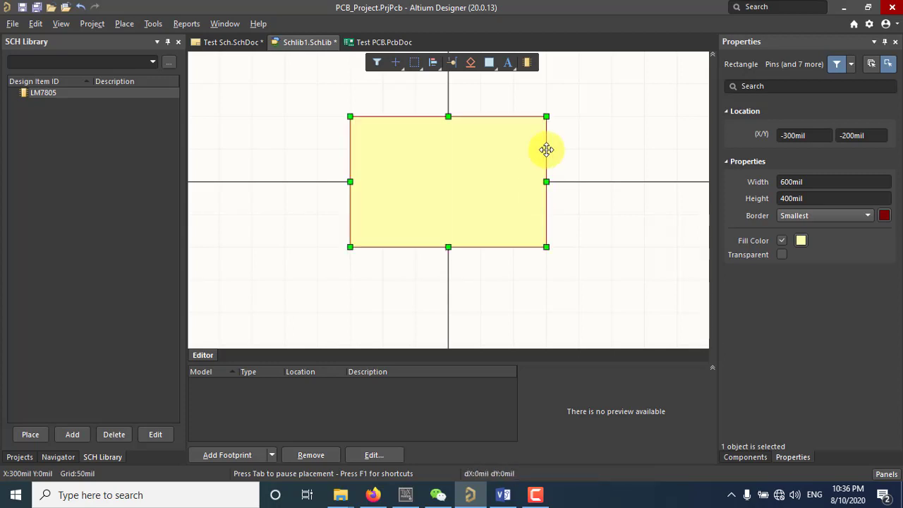
pyautogui.click(585, 145)
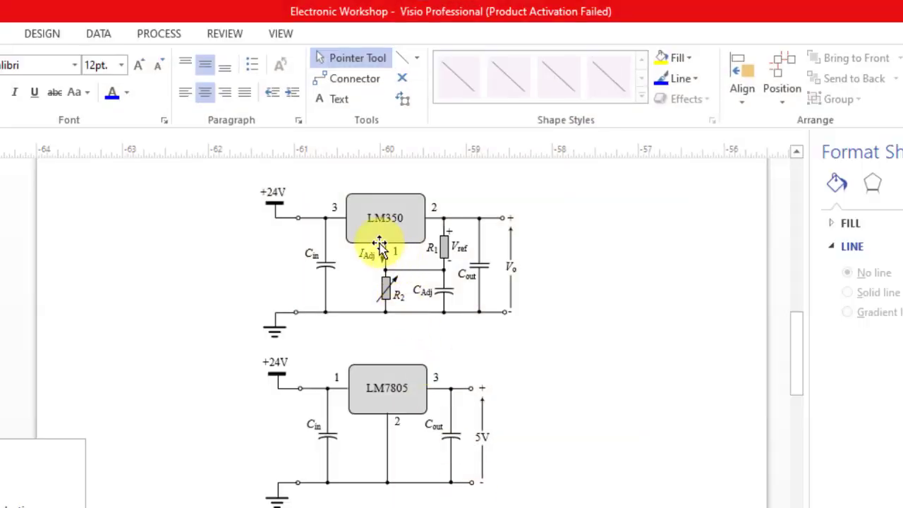
# Step: Check the LM7805 pin layout in the Visio circuit drawing, return to Schlib1.SchLib and place 300 mil pins 1 and 2 on the body's right and left edges
pyautogui.keyDown('ctrl'); pyautogui.scroll(5, 390, 430); pyautogui.keyUp('ctrl')
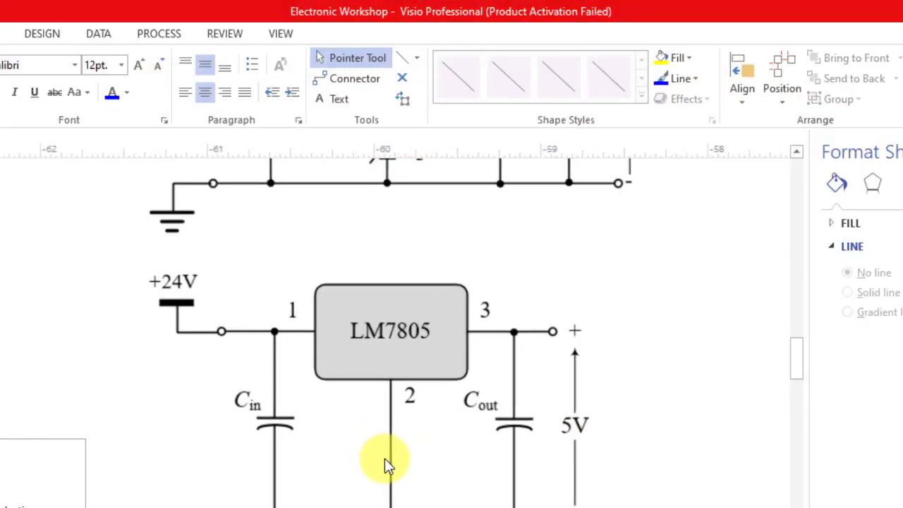
pyautogui.keyDown('ctrl'); pyautogui.scroll(2, 384, 458); pyautogui.keyUp('ctrl')
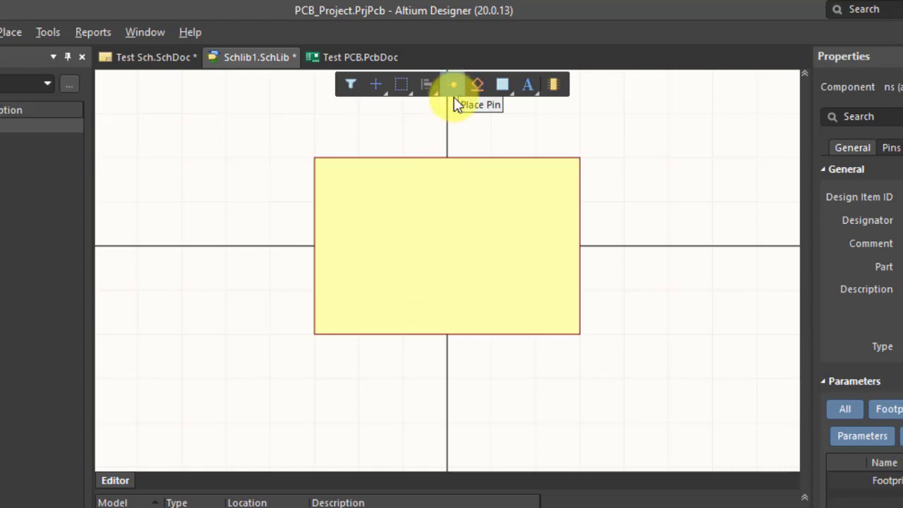
pyautogui.click(10, 34)
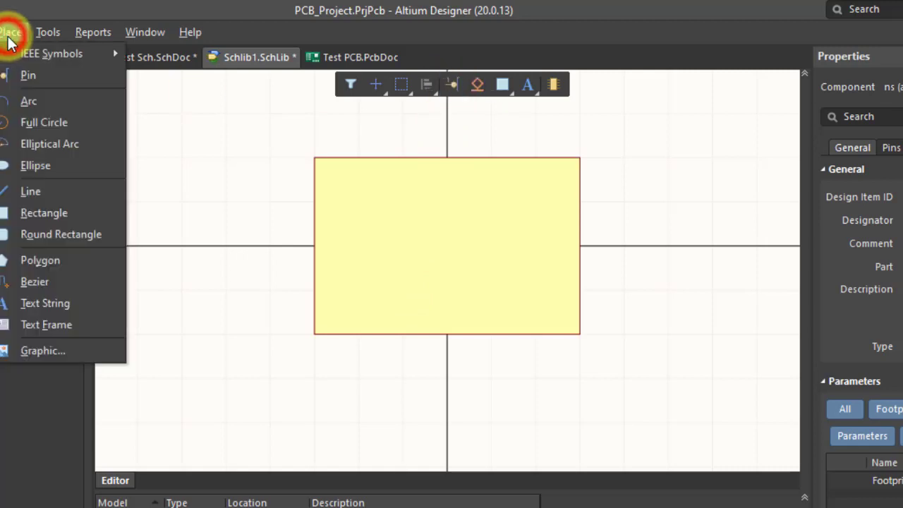
pyautogui.click(31, 74)
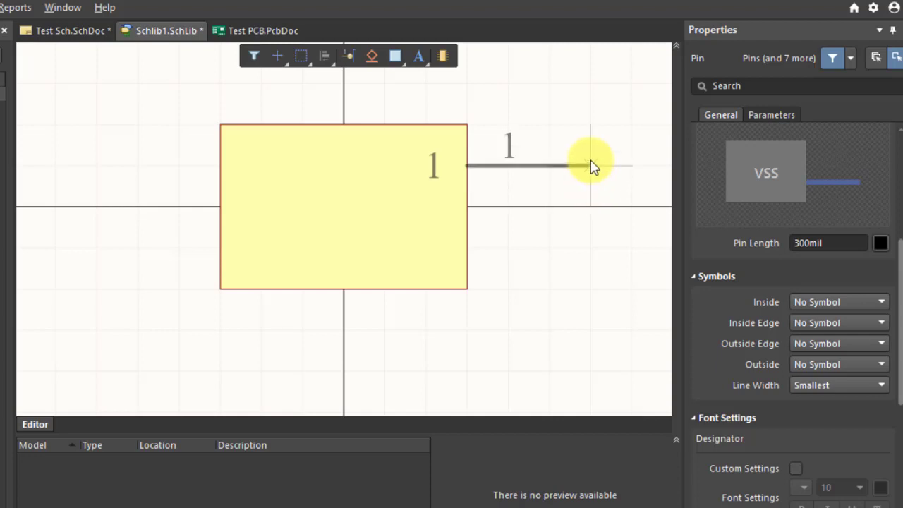
pyautogui.click(591, 165)
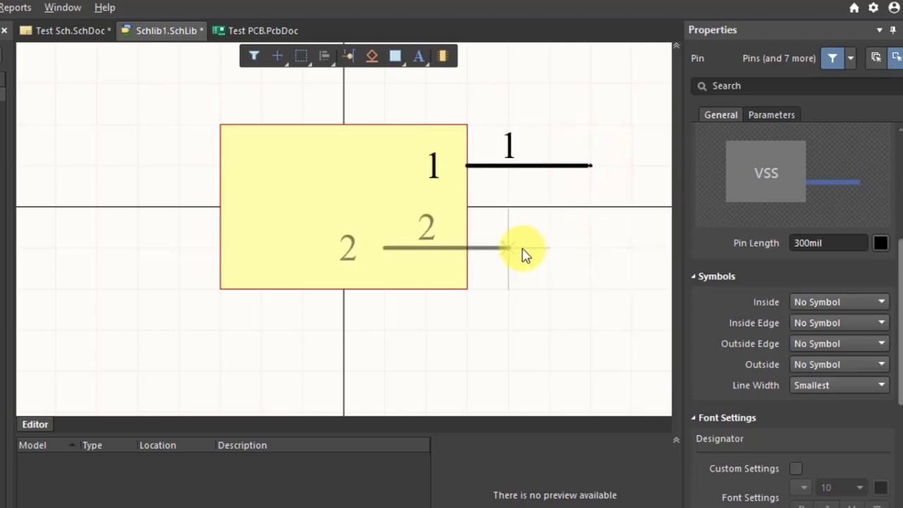
pyautogui.click(229, 176)
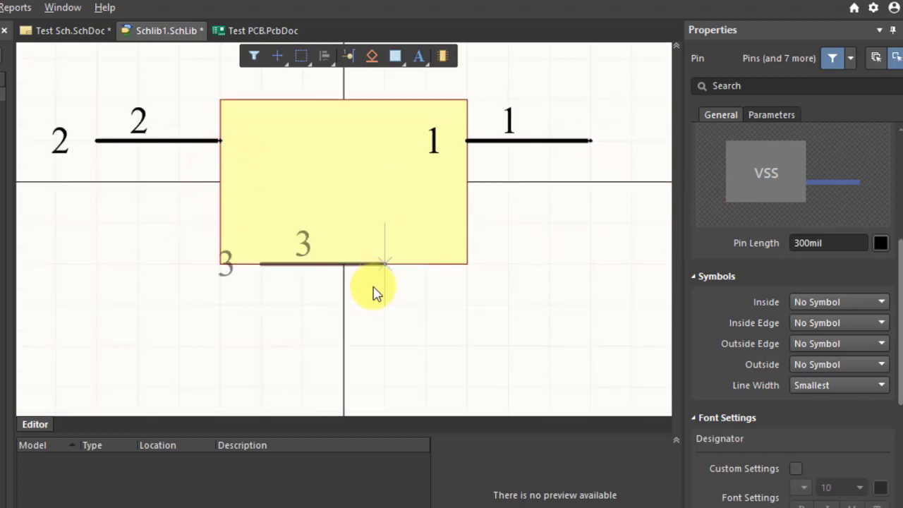
# Step: Place pin 3 vertically at the middle of the body's bottom edge, rotated so its connection end points away from the body, and end pin placement
pyautogui.press('space')
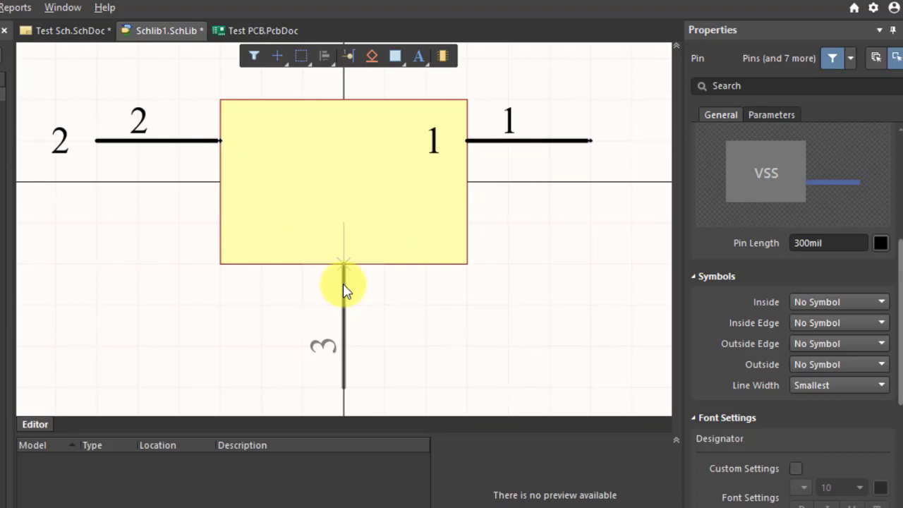
pyautogui.scroll(-1, 333, 227)
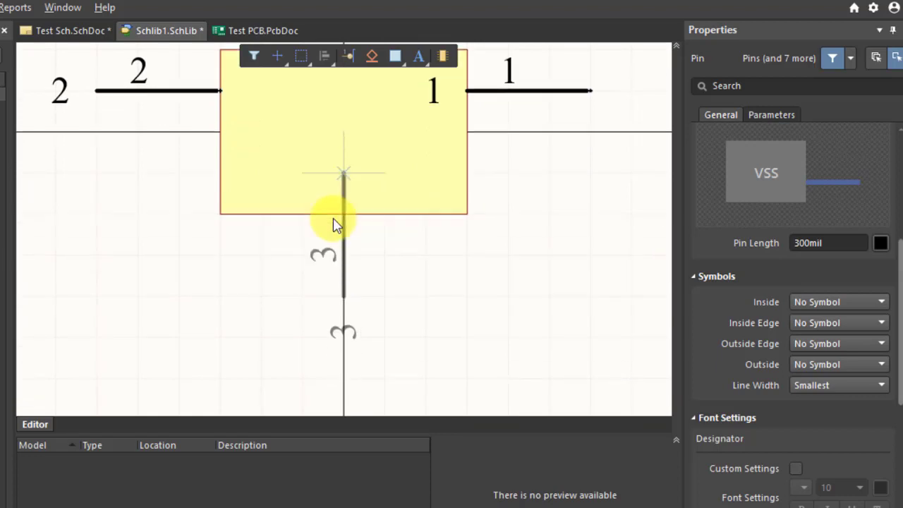
pyautogui.press('space')
pyautogui.press('space')
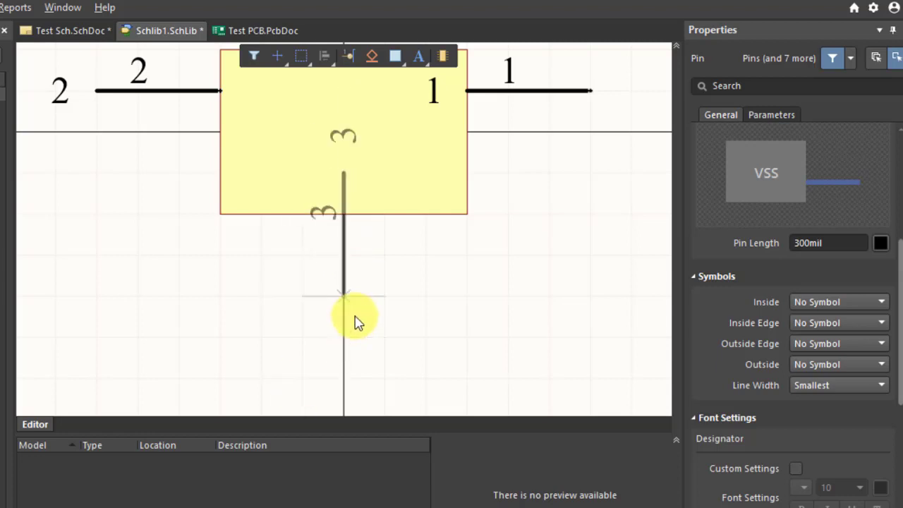
pyautogui.press('space')
pyautogui.press('space')
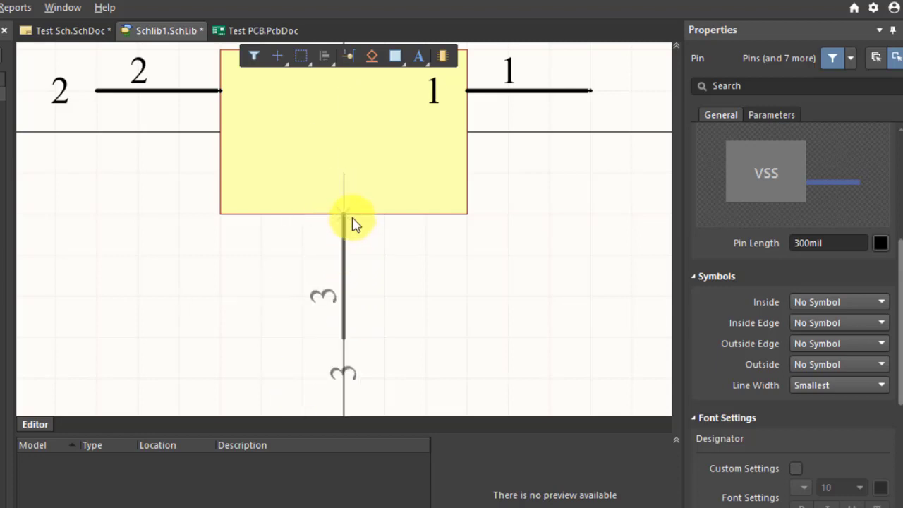
pyautogui.press('space')
pyautogui.press('space')
pyautogui.press('space')
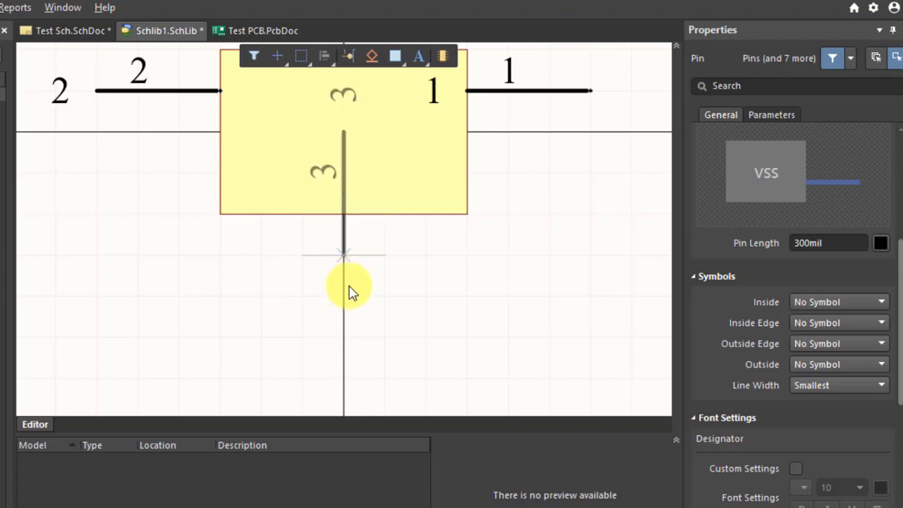
pyautogui.click(348, 331)
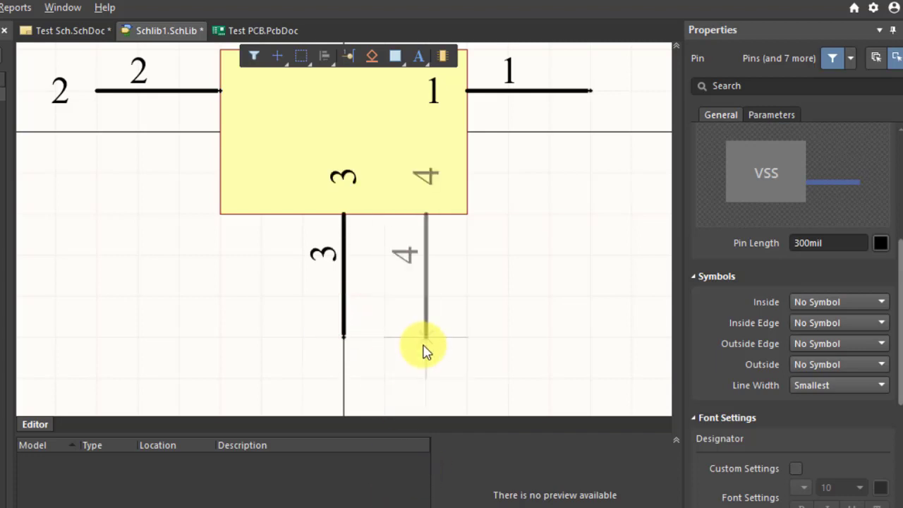
pyautogui.press('Escape')
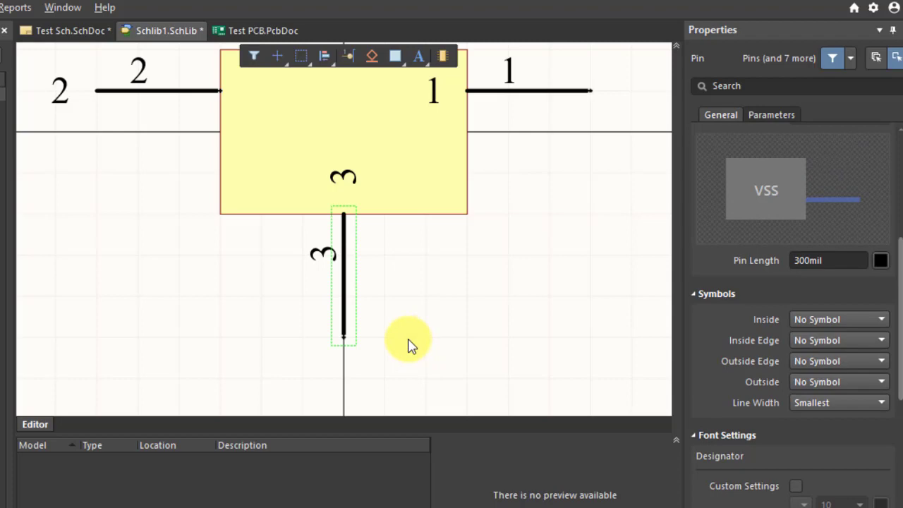
pyautogui.click(408, 346)
pyautogui.scroll(1, 408, 346)
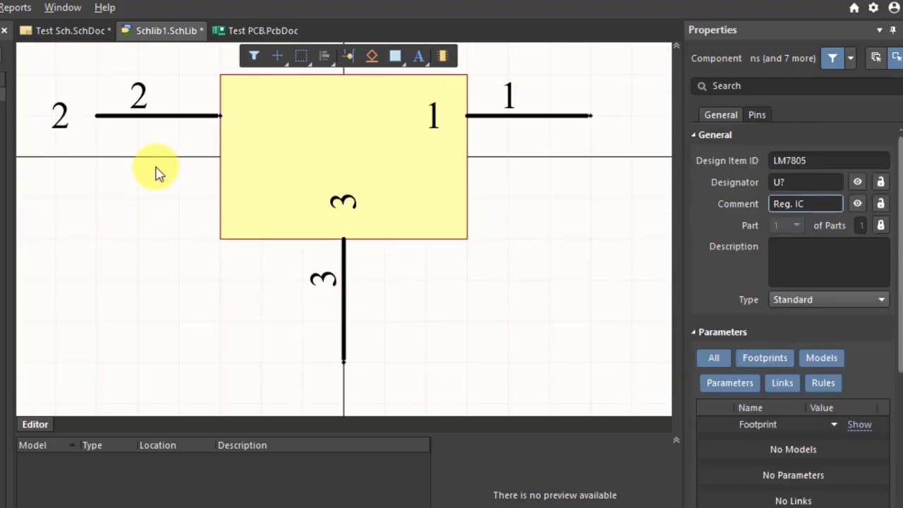
# Step: Rotate pin 2 by 180 degrees and set it against the body's left edge with its connection end facing outward
pyautogui.click(166, 120)
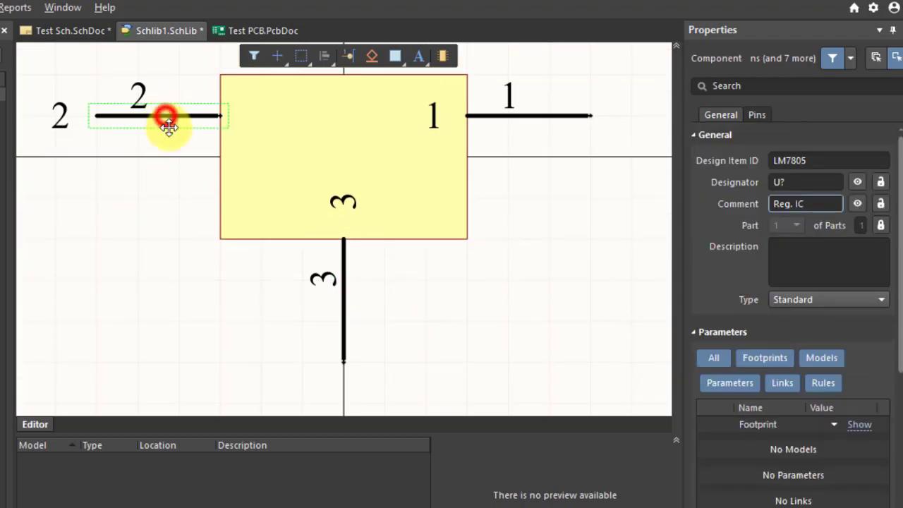
pyautogui.scroll(1, 162, 147)
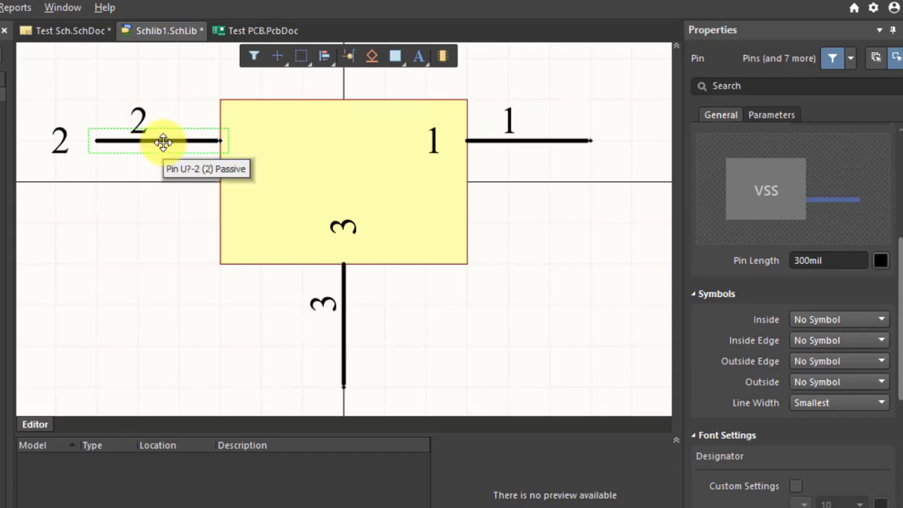
pyautogui.moveTo(163, 142); pyautogui.dragTo(115, 147)
pyautogui.press('space')
pyautogui.press('space')
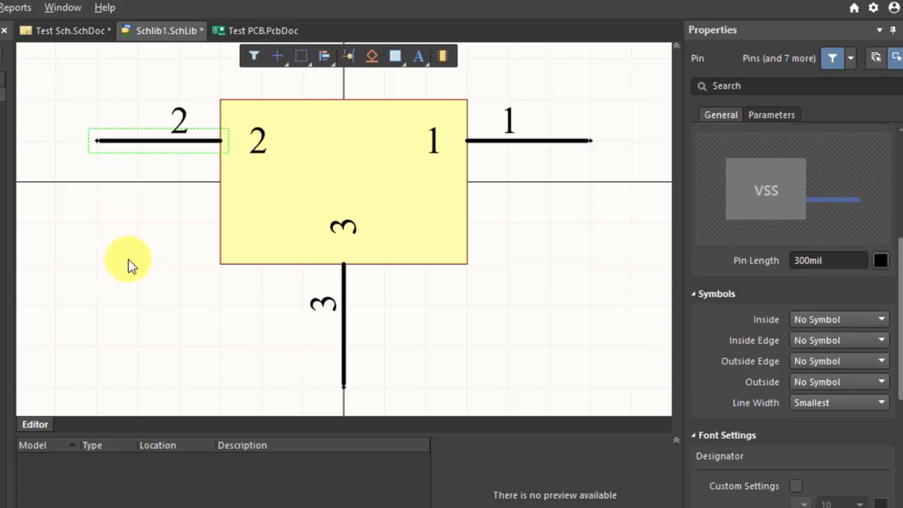
pyautogui.click(127, 259)
# Step: Examine the connection points at the outer ends of pins 3 and 1 up close
pyautogui.scroll(-1, 185, 244)
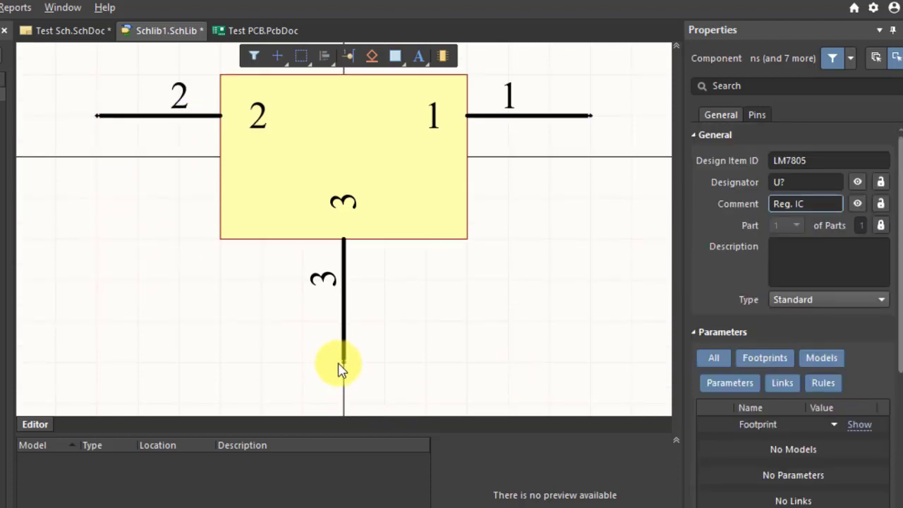
pyautogui.keyDown('ctrl'); pyautogui.scroll(1, 346, 367); pyautogui.keyUp('ctrl')
pyautogui.keyDown('ctrl'); pyautogui.scroll(4, 319, 314); pyautogui.keyUp('ctrl')
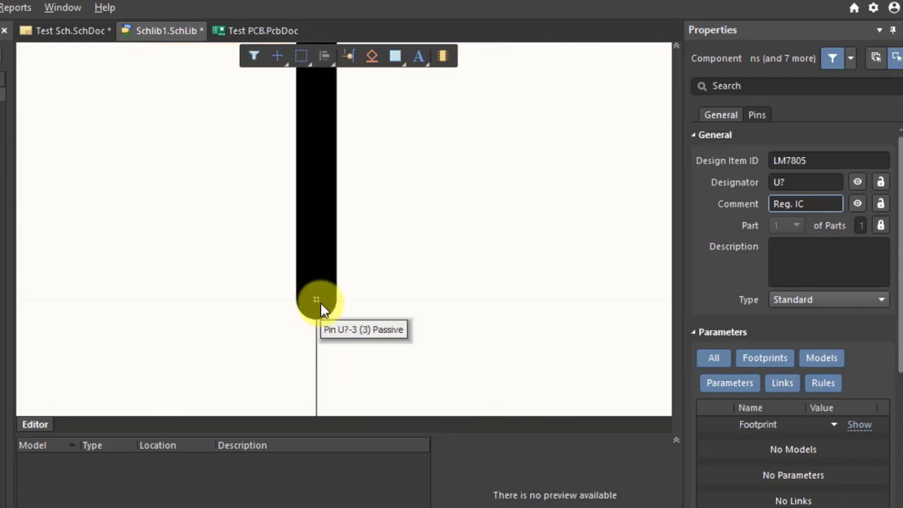
pyautogui.keyDown('ctrl'); pyautogui.scroll(1, 321, 307); pyautogui.keyUp('ctrl')
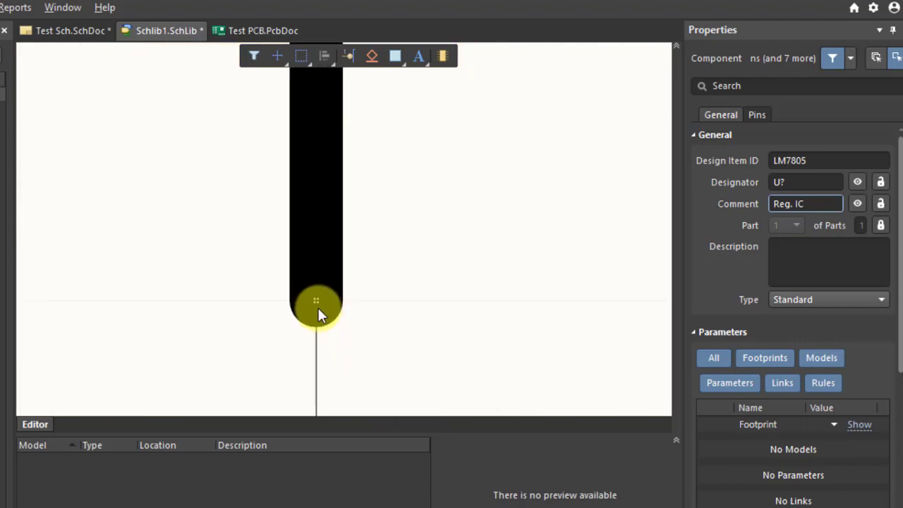
pyautogui.keyDown('ctrl'); pyautogui.scroll(-3, 321, 318); pyautogui.keyUp('ctrl')
pyautogui.keyDown('ctrl'); pyautogui.scroll(-1, 319, 314); pyautogui.keyUp('ctrl')
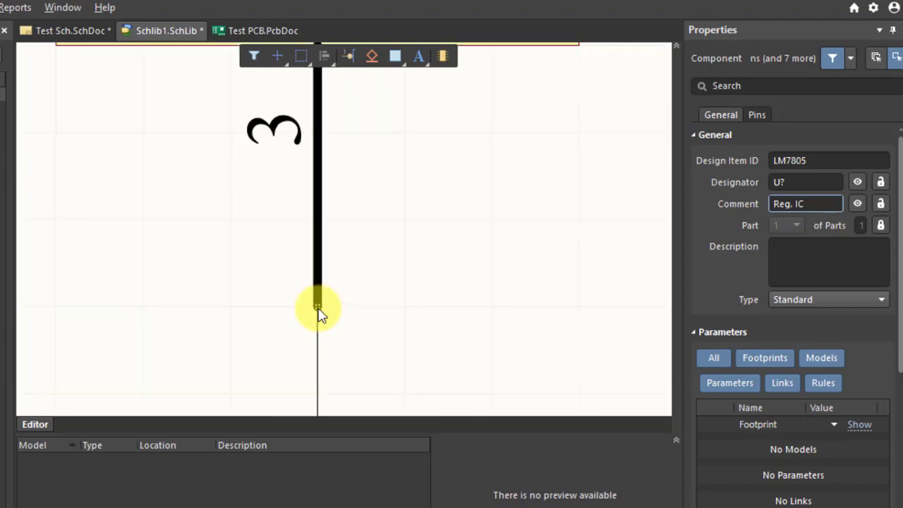
pyautogui.keyDown('ctrl'); pyautogui.scroll(1, 319, 314); pyautogui.keyUp('ctrl')
pyautogui.keyDown('ctrl'); pyautogui.scroll(-1, 319, 314); pyautogui.keyUp('ctrl')
pyautogui.scroll(2, 319, 314)
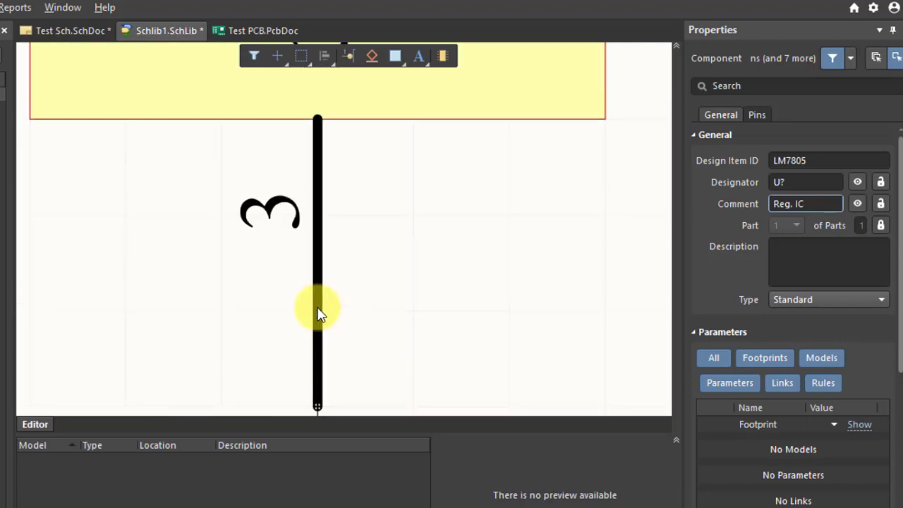
pyautogui.keyDown('ctrl'); pyautogui.scroll(-3, 317, 310); pyautogui.keyUp('ctrl')
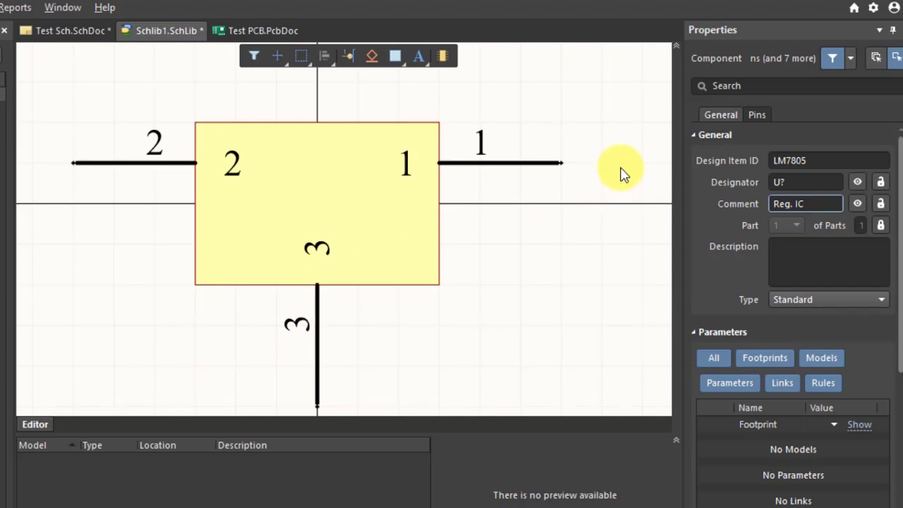
pyautogui.keyDown('ctrl'); pyautogui.scroll(4, 561, 168); pyautogui.keyUp('ctrl')
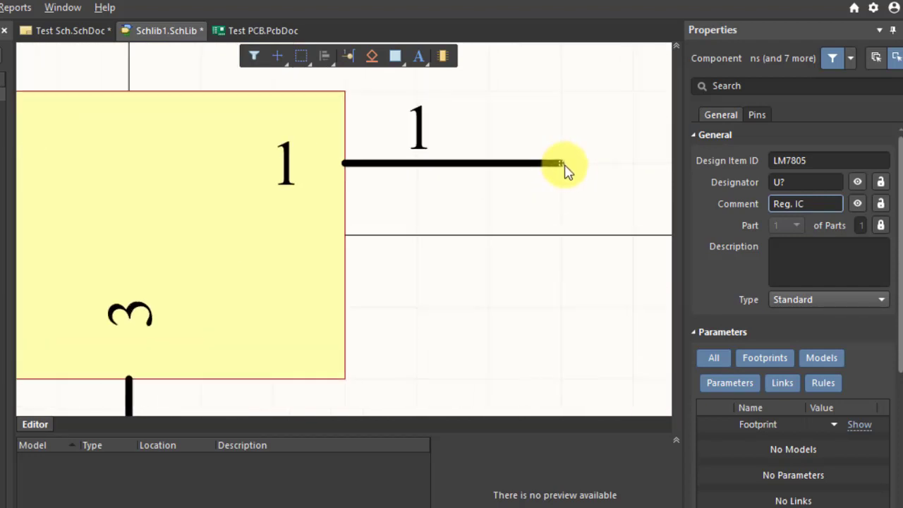
# Step: Set the designator of the pin on the body's left edge to 1 and its name to In
pyautogui.keyDown('ctrl'); pyautogui.scroll(1, 564, 169); pyautogui.keyUp('ctrl')
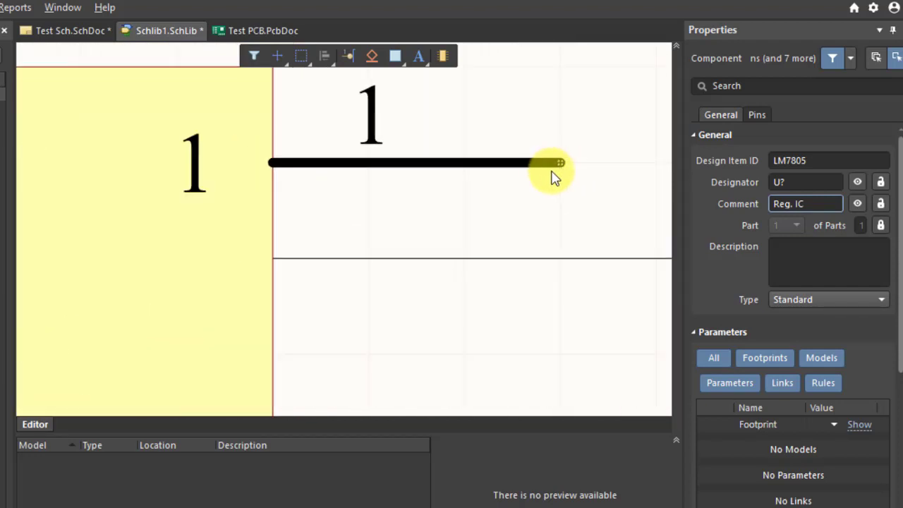
pyautogui.keyDown('ctrl'); pyautogui.scroll(-4, 570, 184); pyautogui.keyUp('ctrl')
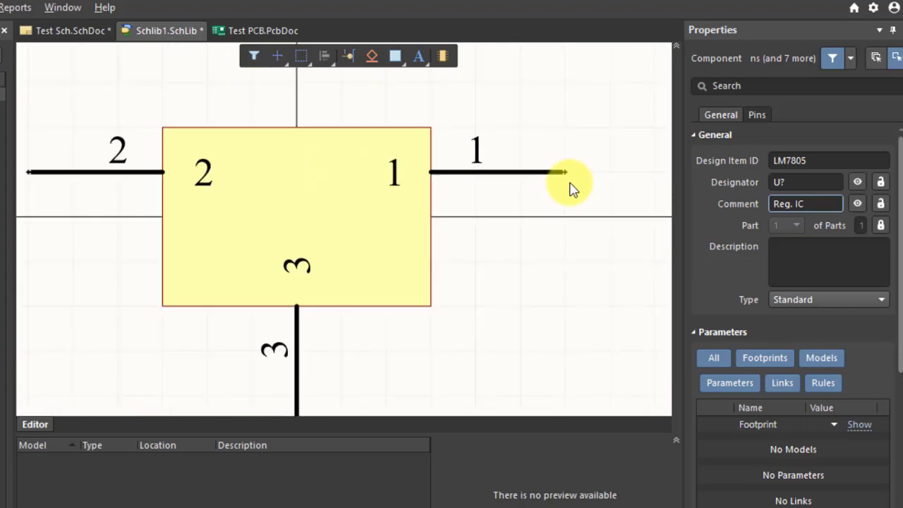
pyautogui.scroll(-1, 329, 238)
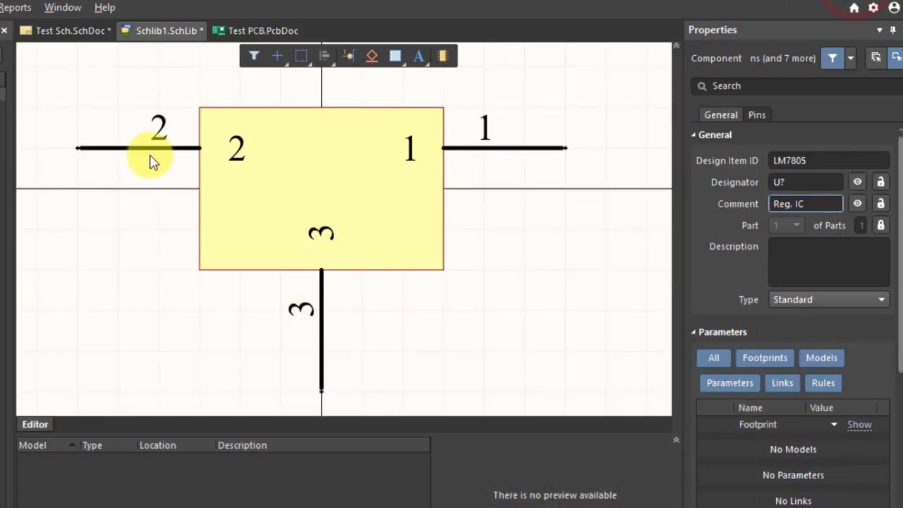
pyautogui.click(151, 150)
pyautogui.scroll(5, 798, 256)
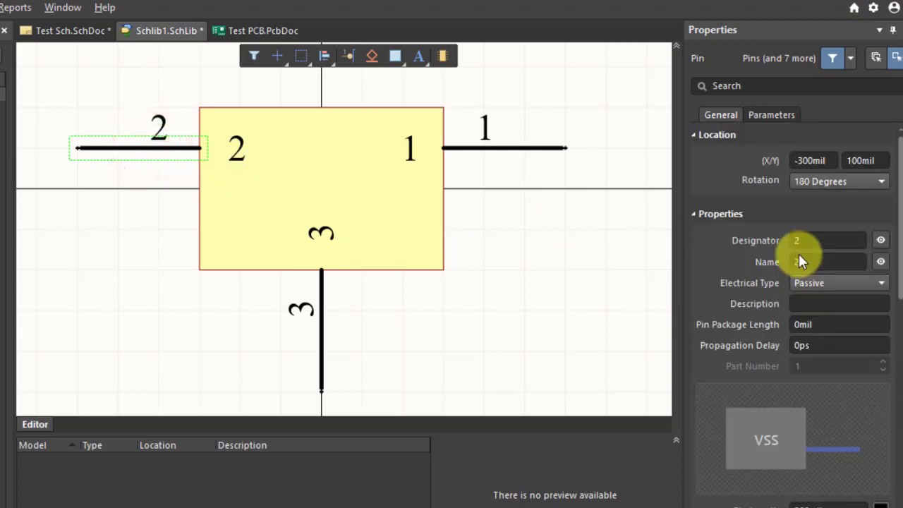
pyautogui.click(574, 238)
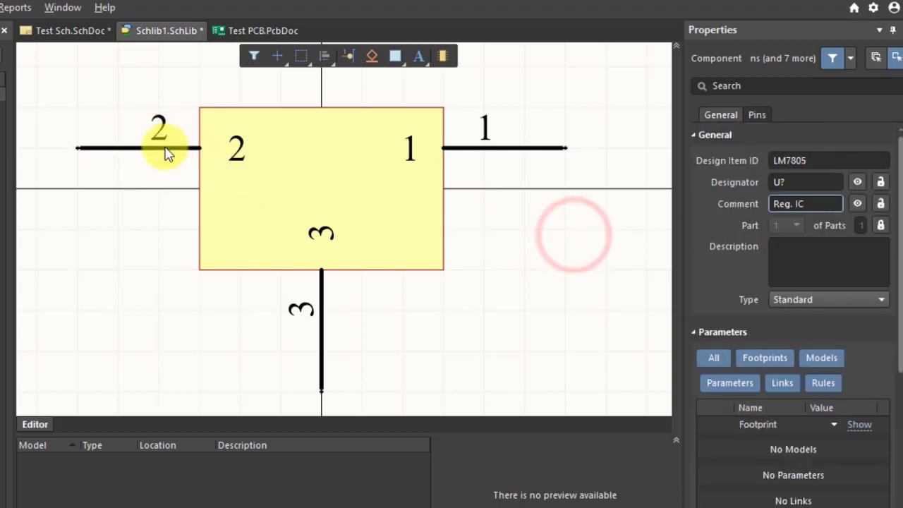
pyautogui.click(164, 150)
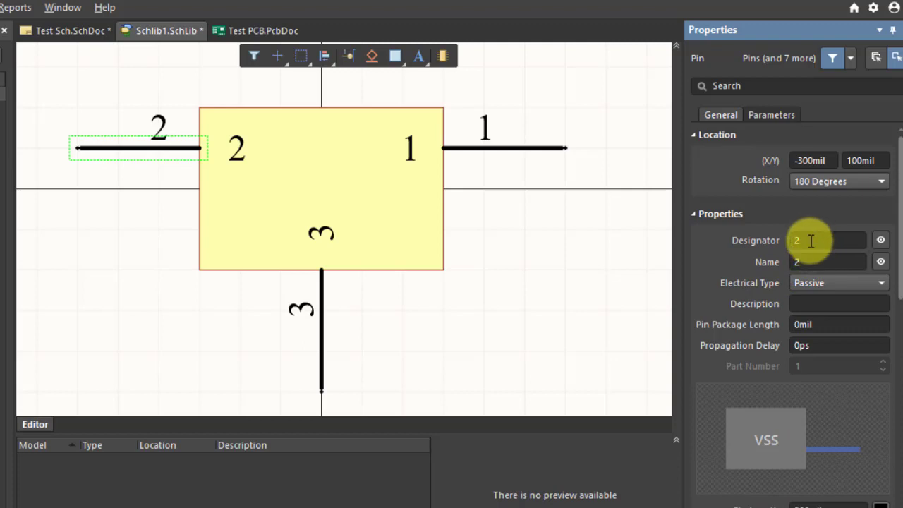
pyautogui.click(812, 241)
pyautogui.write('1')
pyautogui.click(813, 261)
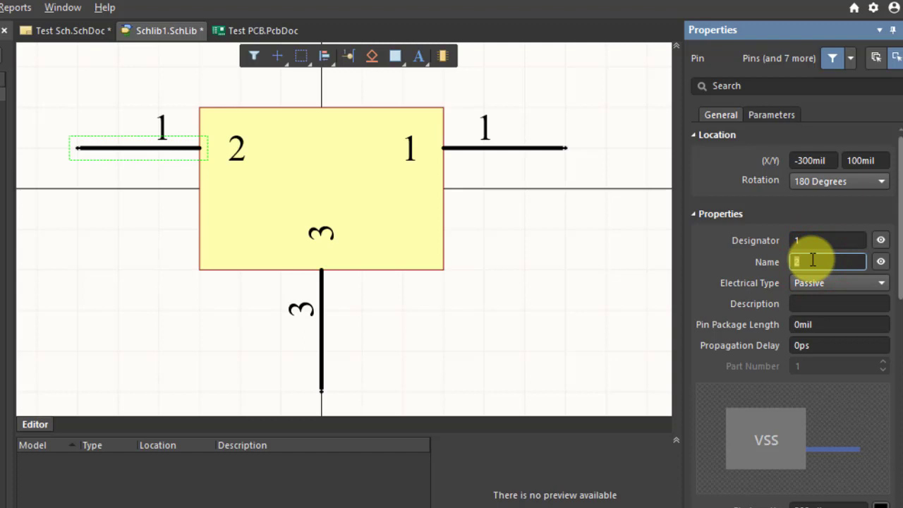
pyautogui.write('In')
pyautogui.press('Return')
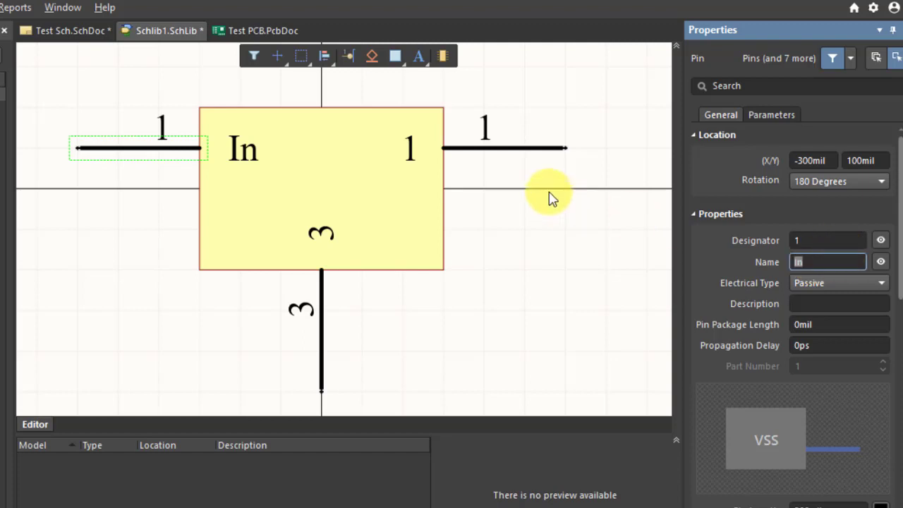
# Step: Set the designator of the pin on the body's right edge to 3 and its name to Out
pyautogui.click(529, 148)
pyautogui.doubleClick(824, 239)
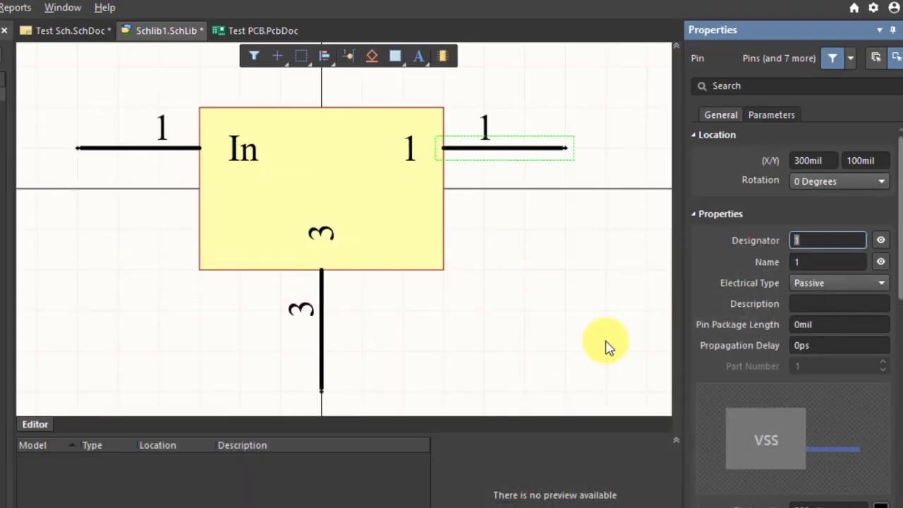
pyautogui.write('3')
pyautogui.press('Return')
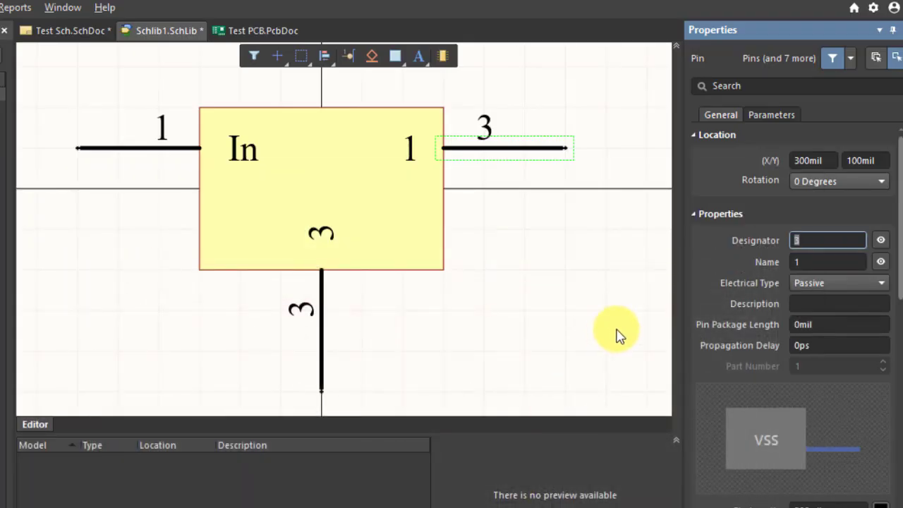
pyautogui.click(829, 260)
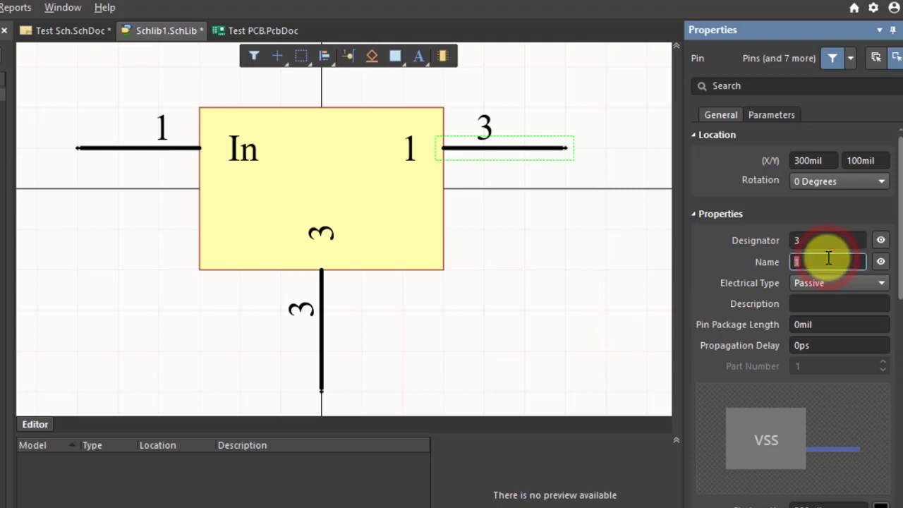
pyautogui.write('Out')
pyautogui.press('Return')
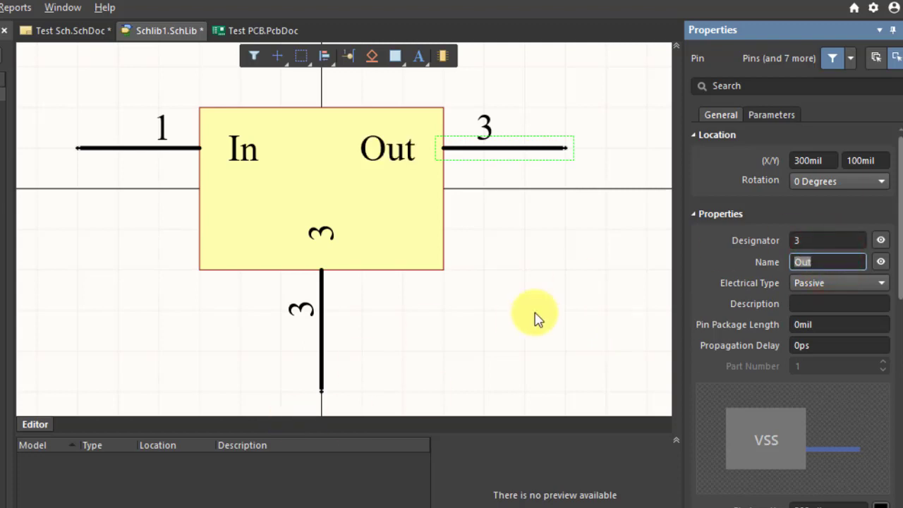
# Step: Set the designator of the pin on the body's bottom edge to 2 and its name to GND, and deselect it
pyautogui.scroll(-2, 760, 244)
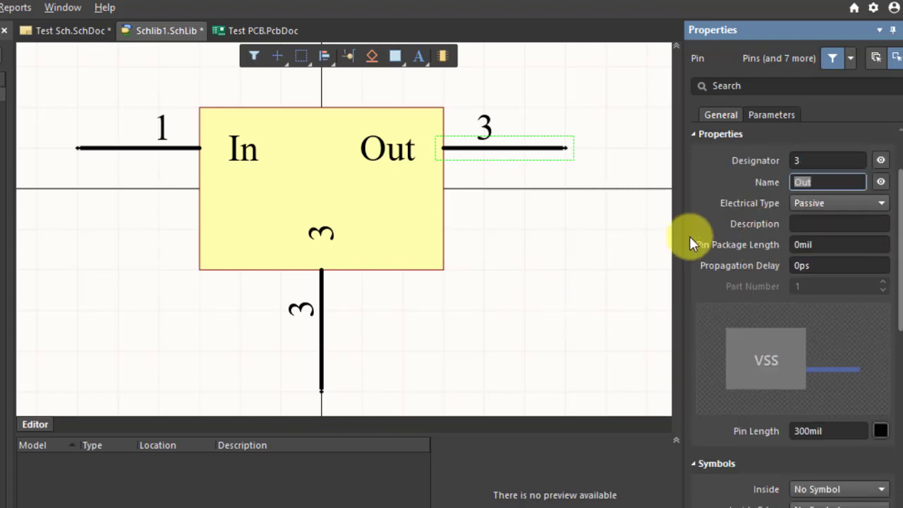
pyautogui.click(320, 313)
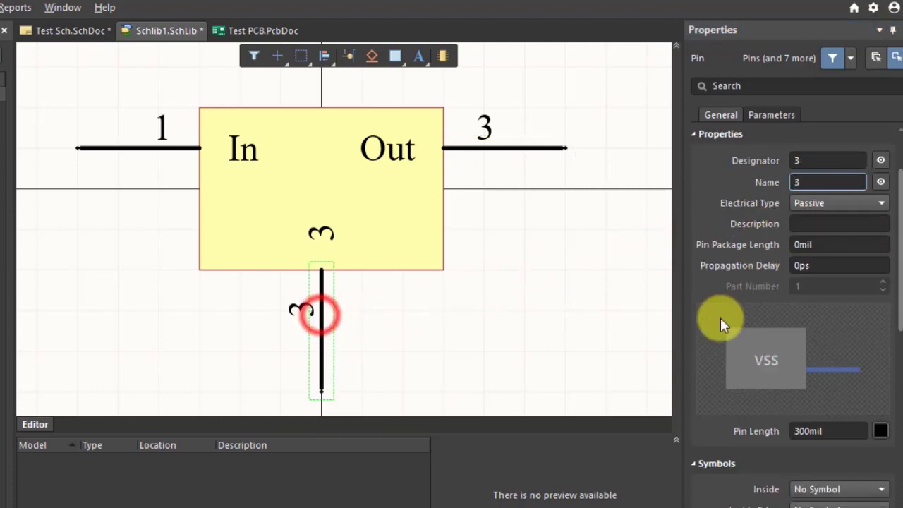
pyautogui.click(823, 162)
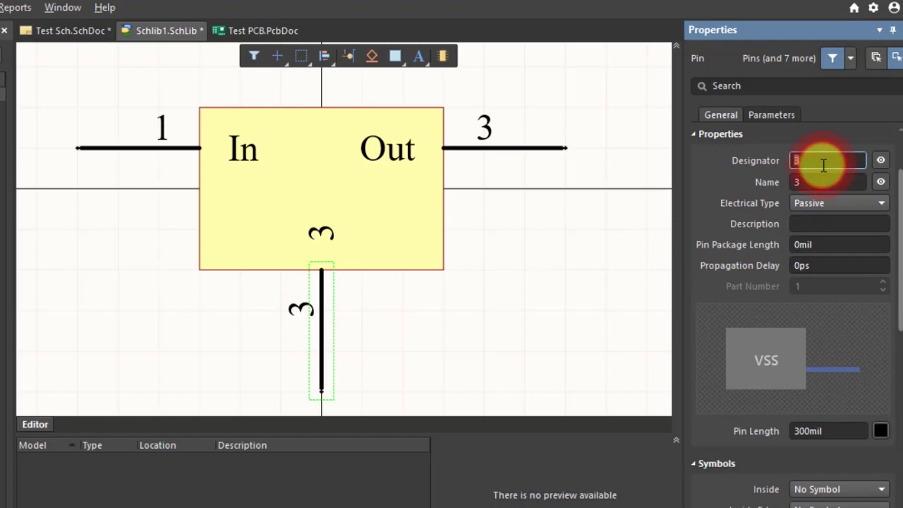
pyautogui.write('2')
pyautogui.press('Return')
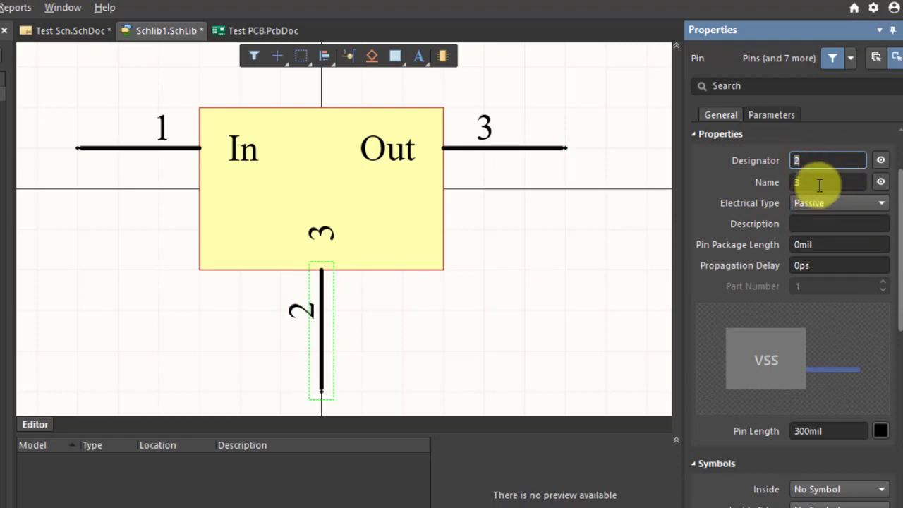
pyautogui.click(820, 183)
pyautogui.write('GND')
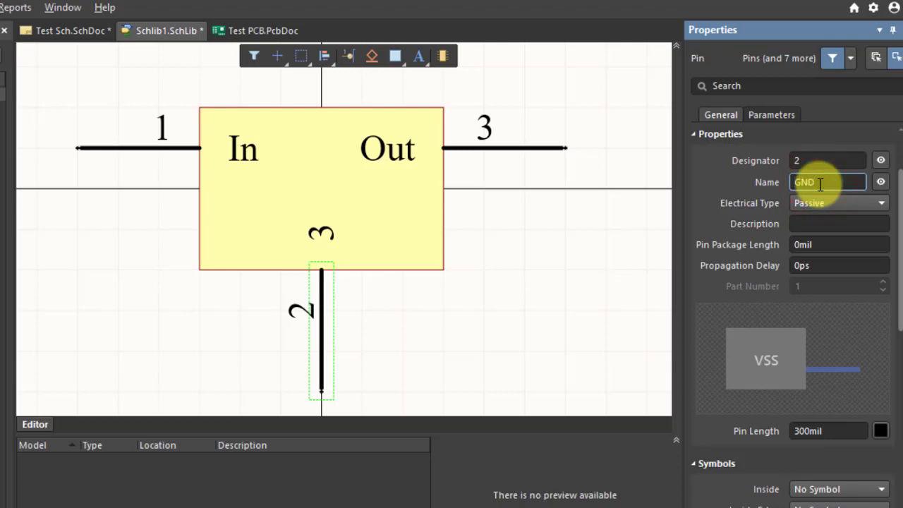
pyautogui.press('Return')
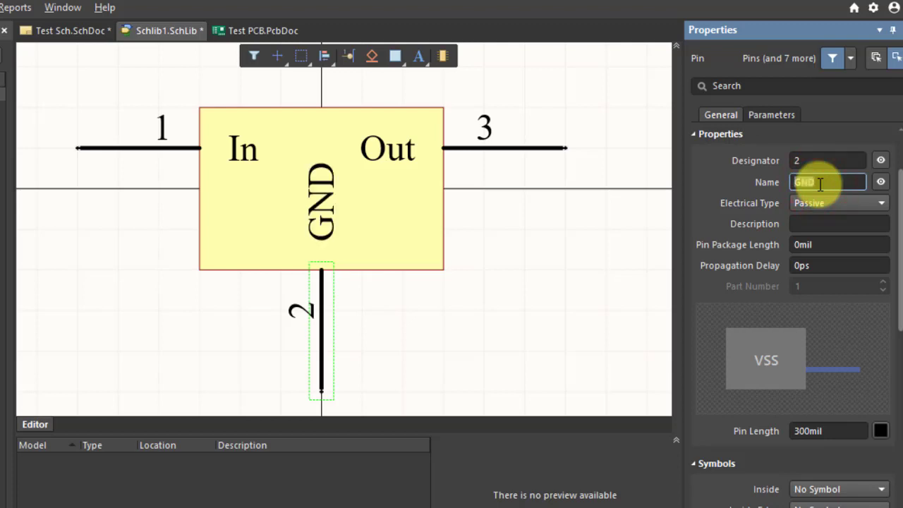
pyautogui.click(557, 263)
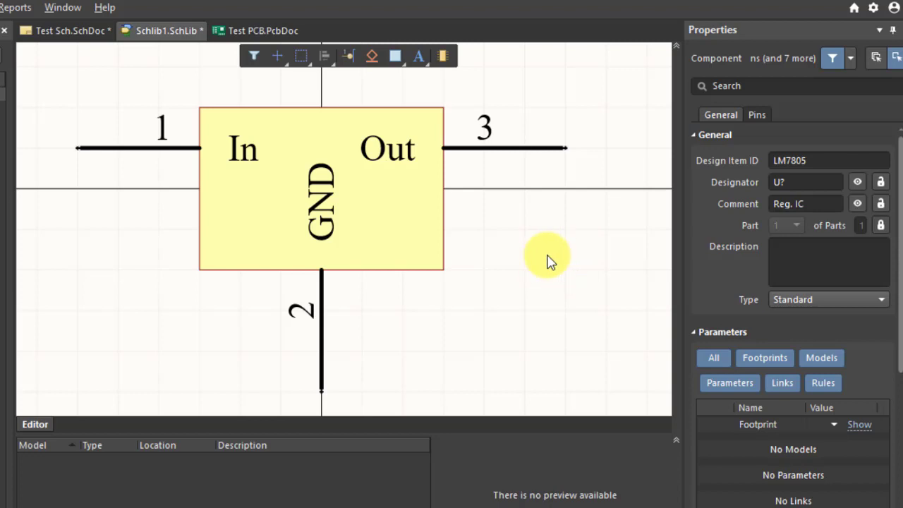
# Step: Shorten the In pin on the body's left edge to a pin length of 100 mil
pyautogui.keyDown('ctrl'); pyautogui.scroll(-1, 468, 256); pyautogui.keyUp('ctrl')
pyautogui.scroll(-1, 454, 256)
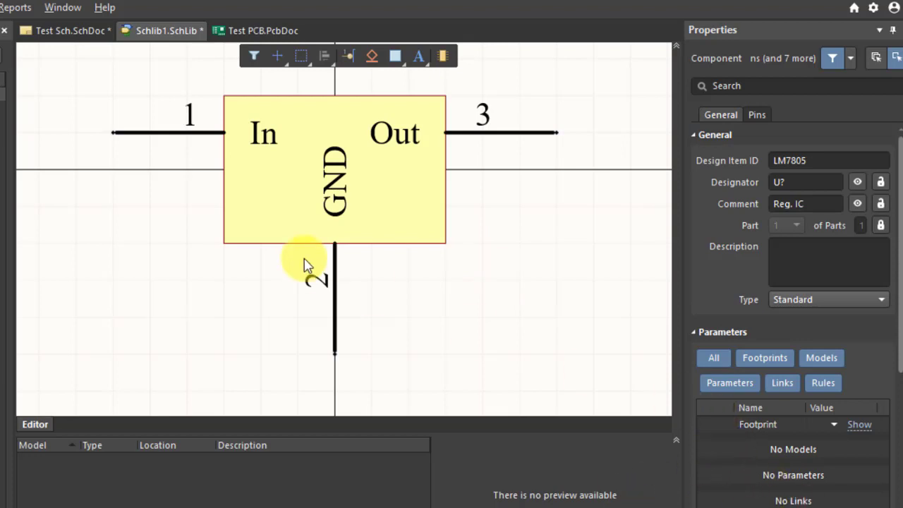
pyautogui.click(185, 139)
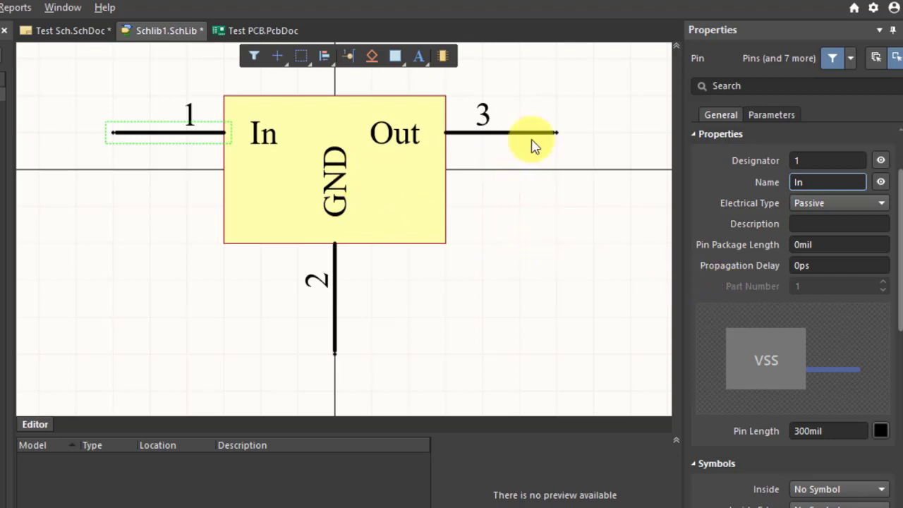
pyautogui.scroll(-2, 875, 319)
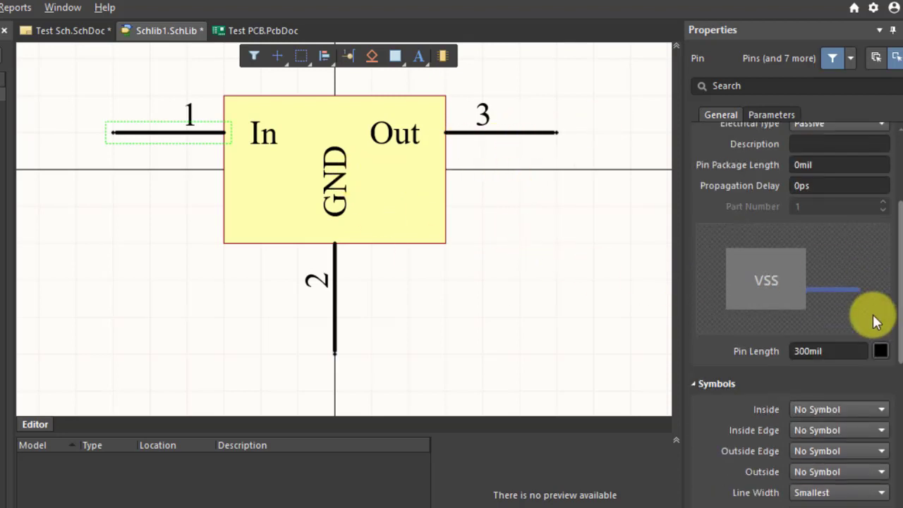
pyautogui.click(808, 351)
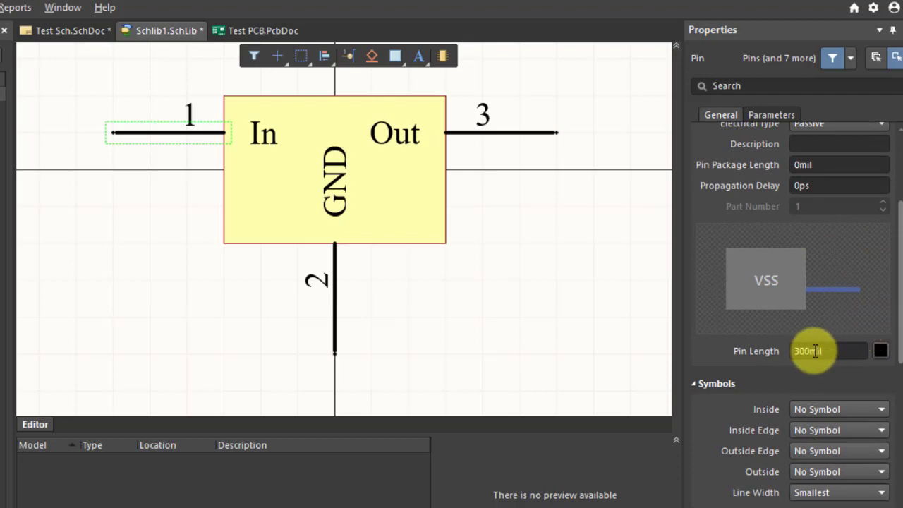
pyautogui.doubleClick(808, 351)
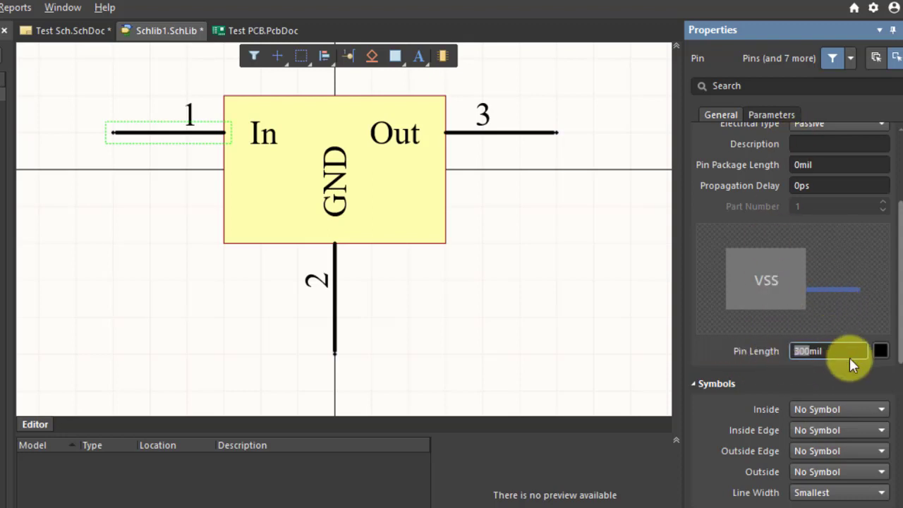
pyautogui.write('100')
pyautogui.press('Return')
pyautogui.doubleClick(850, 358)
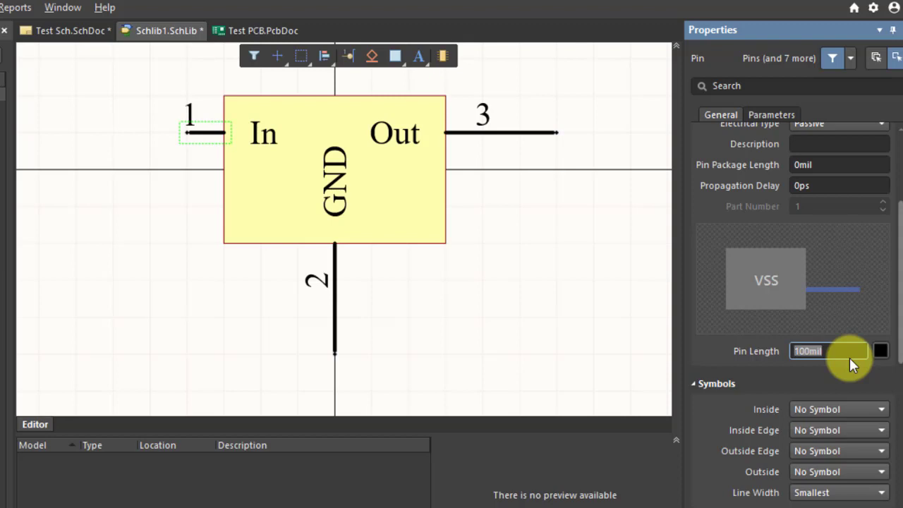
pyautogui.press('Left')
pyautogui.press('Right')
pyautogui.press('Right')
pyautogui.press('BackSpace')
pyautogui.write('0')
pyautogui.doubleClick(845, 355)
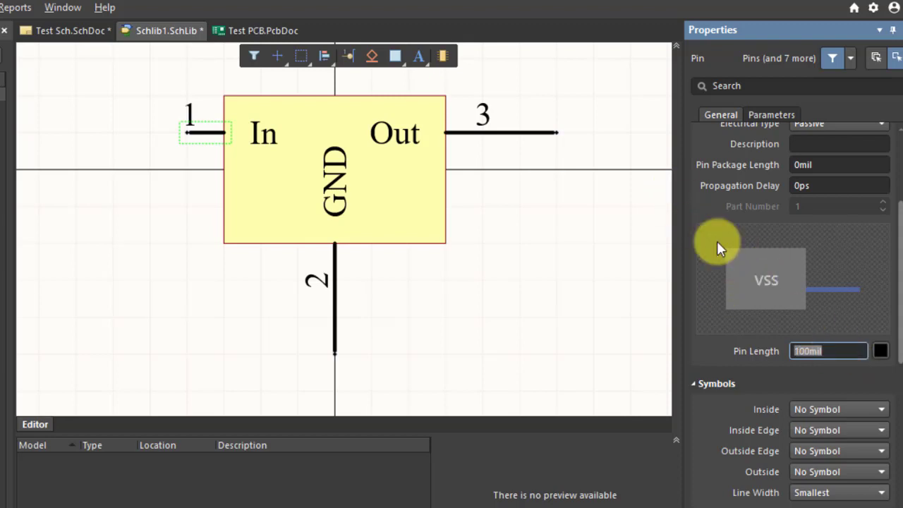
# Step: Select the Out and GND pins together, set their pin length to 100 mil and clear the selection
pyautogui.click(484, 132)
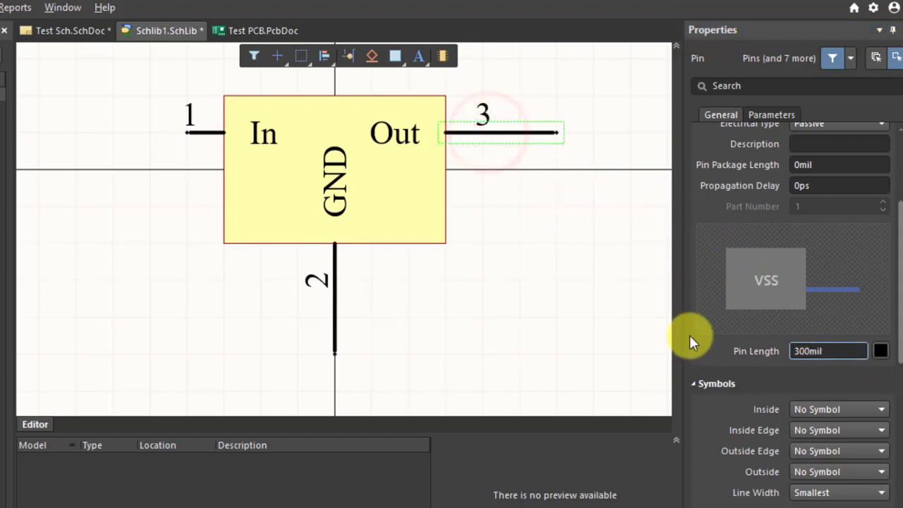
pyautogui.keyDown('shift'); pyautogui.click(334, 320); pyautogui.keyUp('shift')
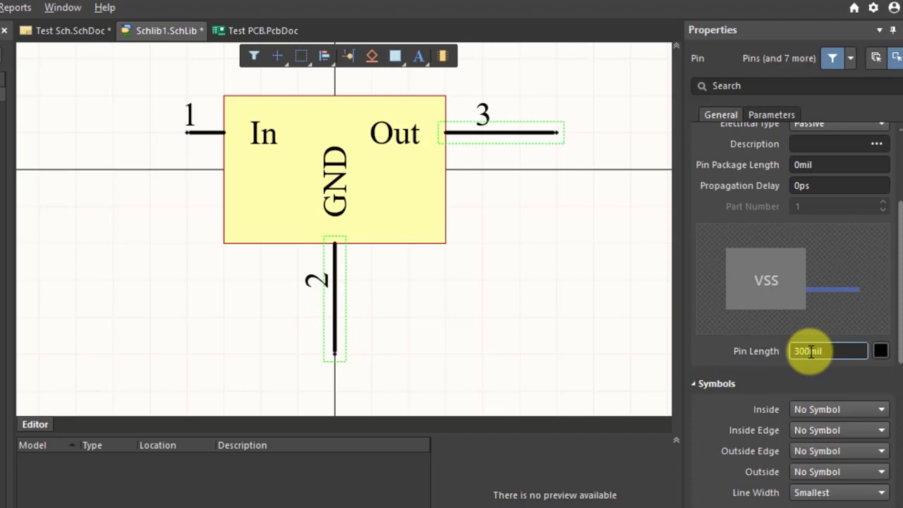
pyautogui.moveTo(810, 351); pyautogui.dragTo(780, 353)
pyautogui.press('BackSpace')
pyautogui.write('100')
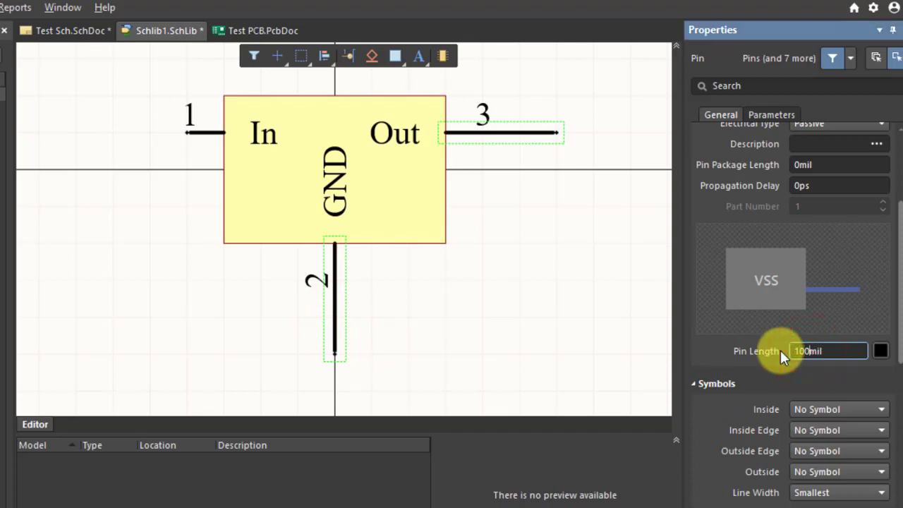
pyautogui.press('Return')
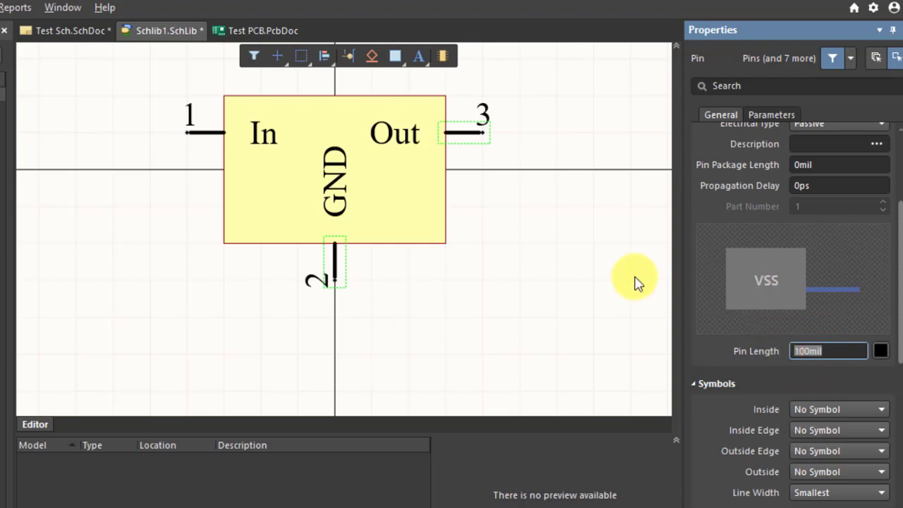
pyautogui.click(607, 283)
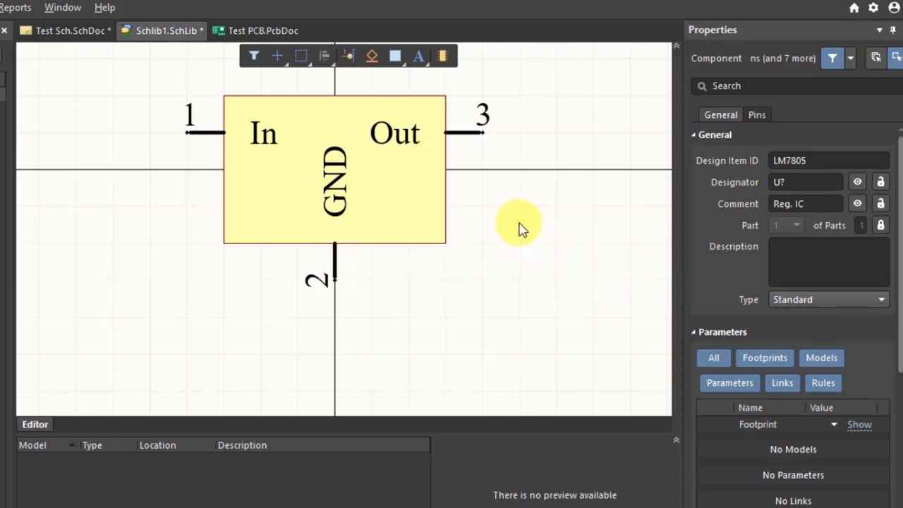
pyautogui.scroll(2, 487, 234)
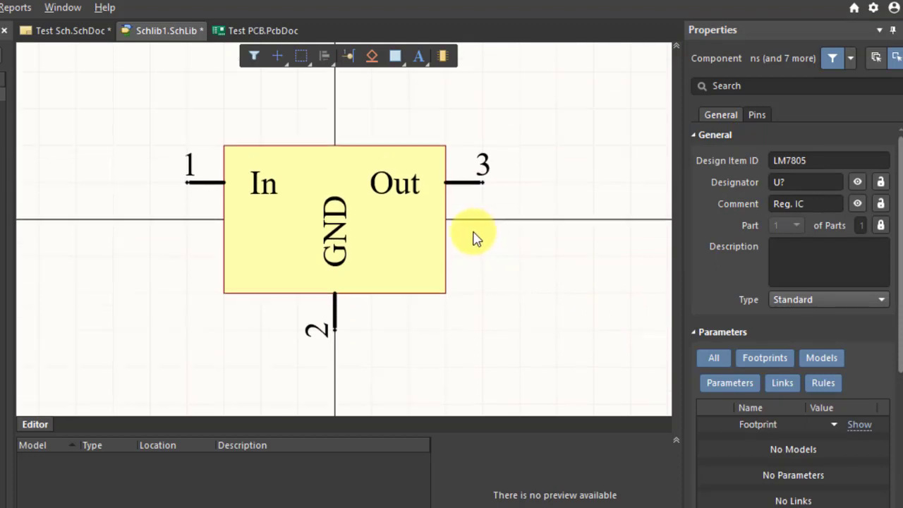
pyautogui.click(409, 244)
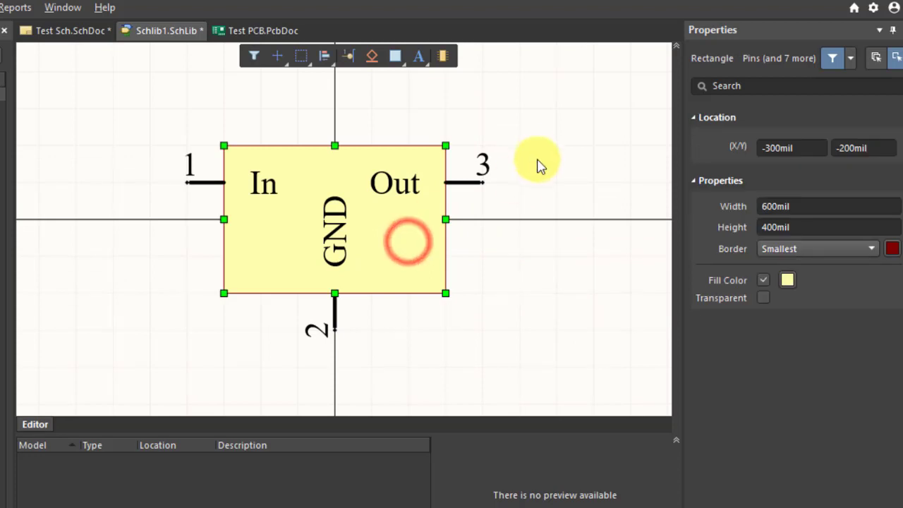
pyautogui.click(540, 150)
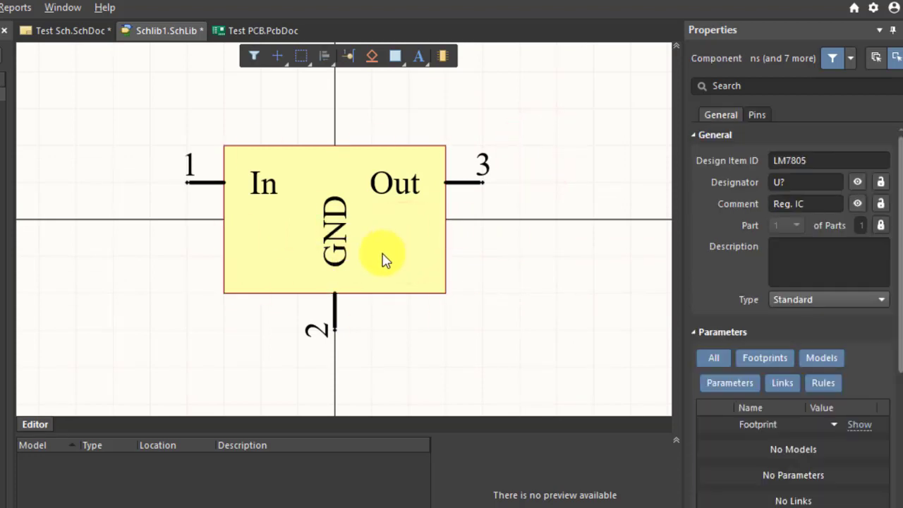
# Step: Hide the displayed name of the GND pin on the body's bottom edge and deselect the pin
pyautogui.click(336, 317)
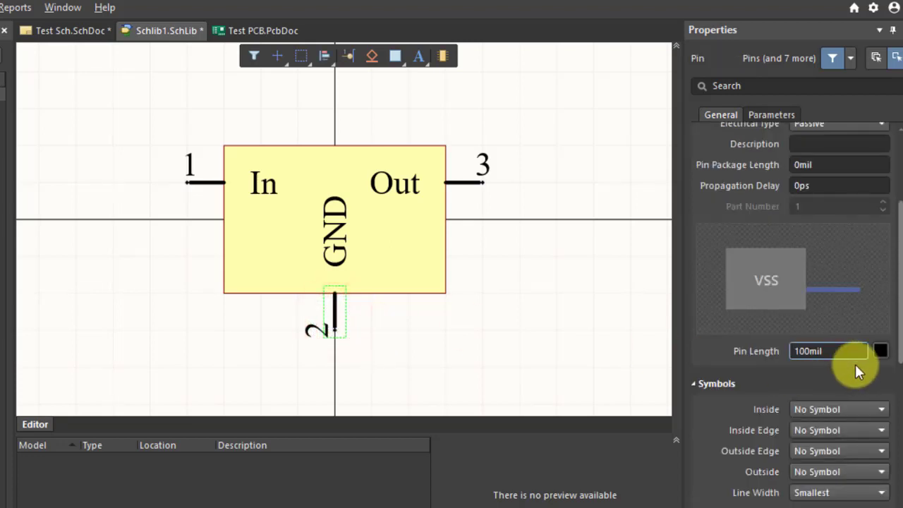
pyautogui.scroll(2, 854, 354)
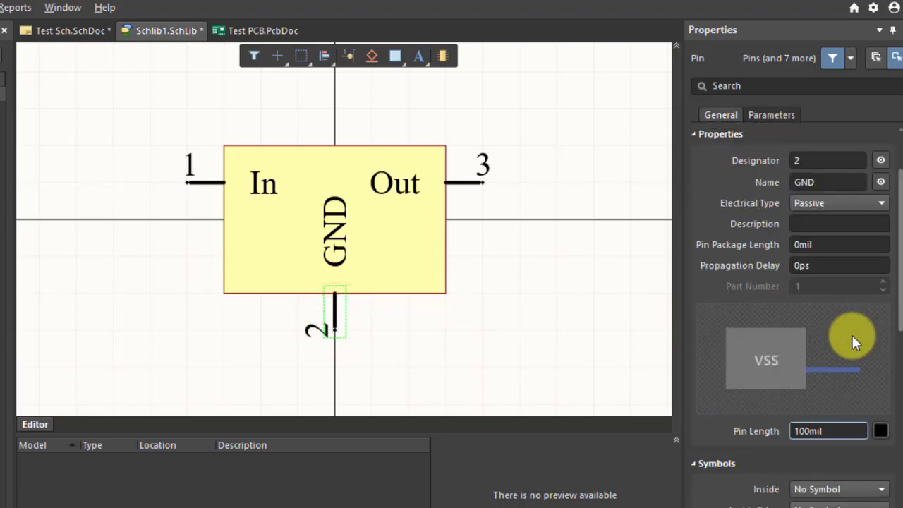
pyautogui.scroll(2, 852, 333)
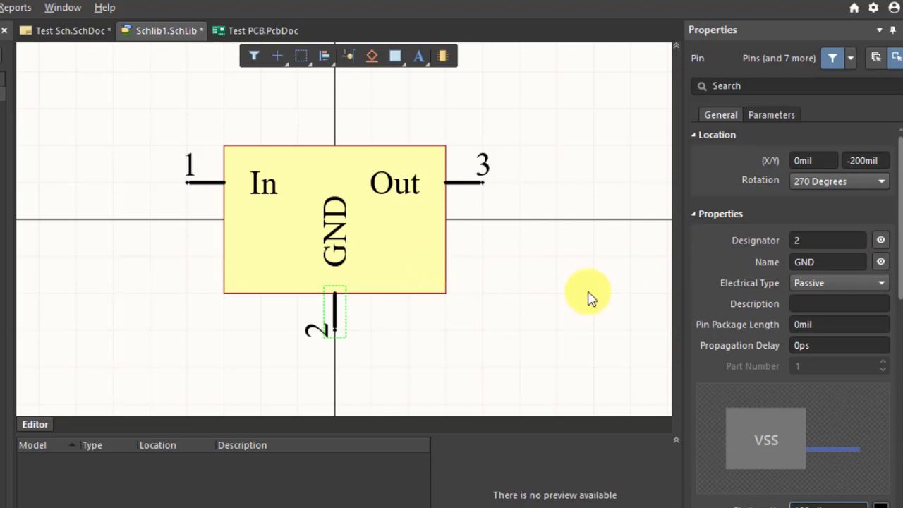
pyautogui.click(883, 264)
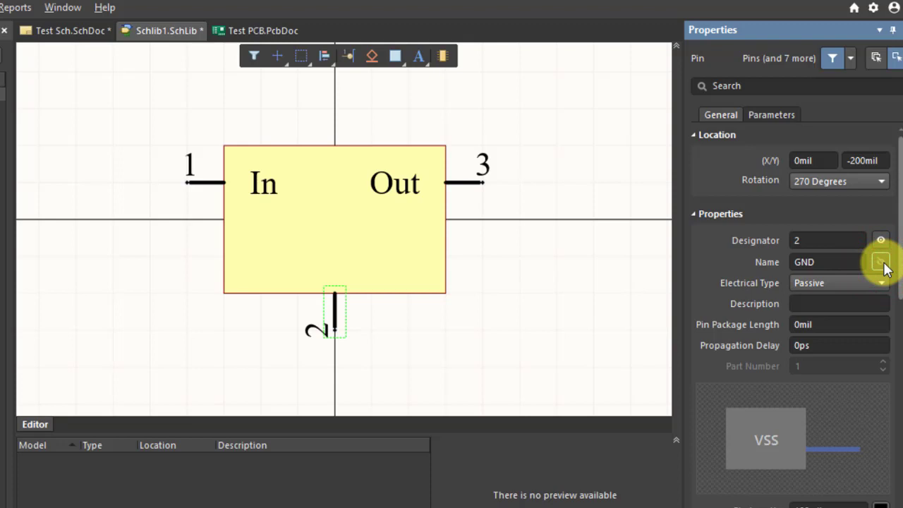
pyautogui.click(448, 348)
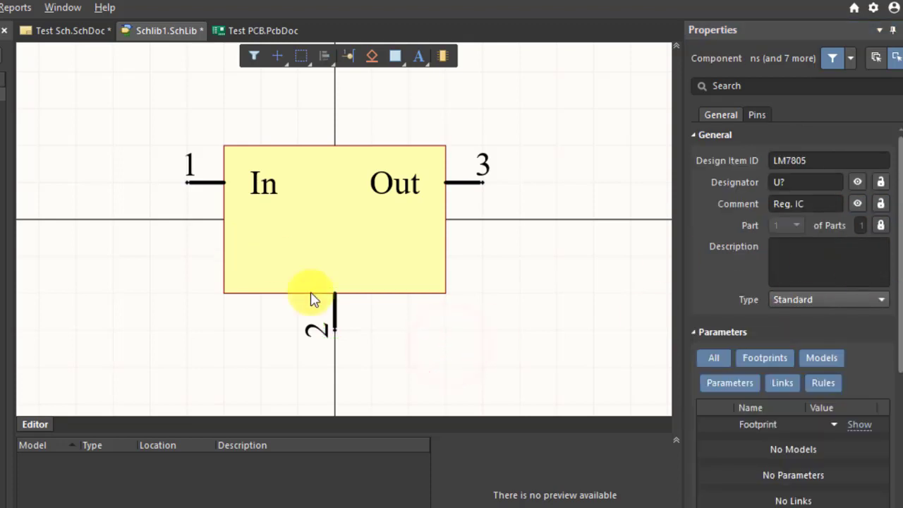
# Step: Place a text string inside the body just above pin 2, at X -100 mil, Y -200 mil
pyautogui.click(333, 316)
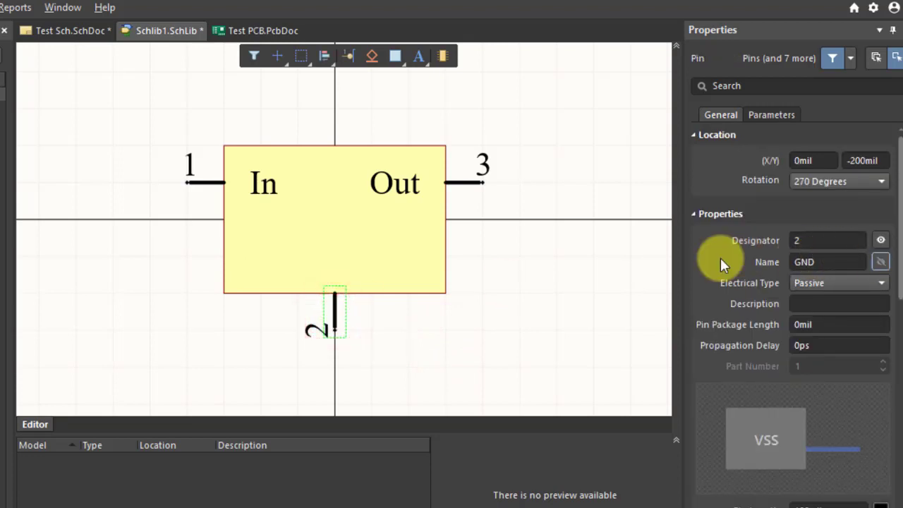
pyautogui.click(424, 56)
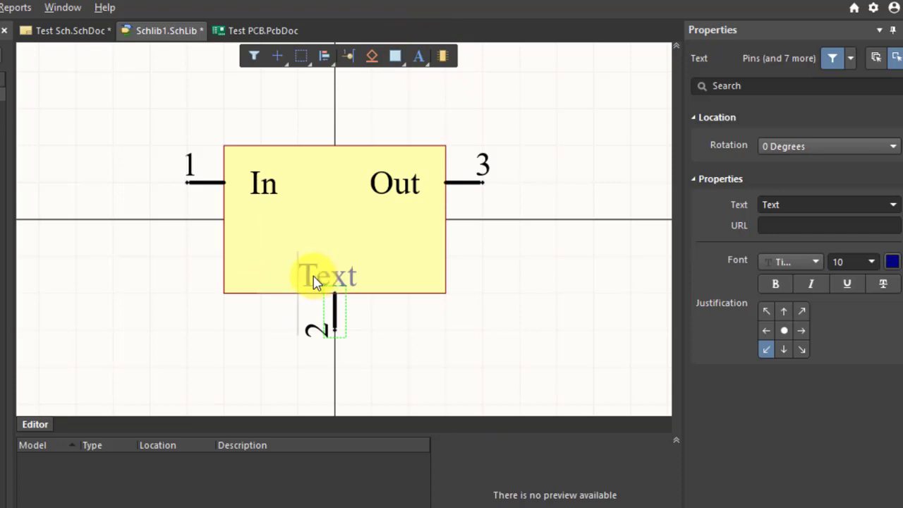
pyautogui.click(309, 277)
pyautogui.press('Escape')
pyautogui.click(343, 289)
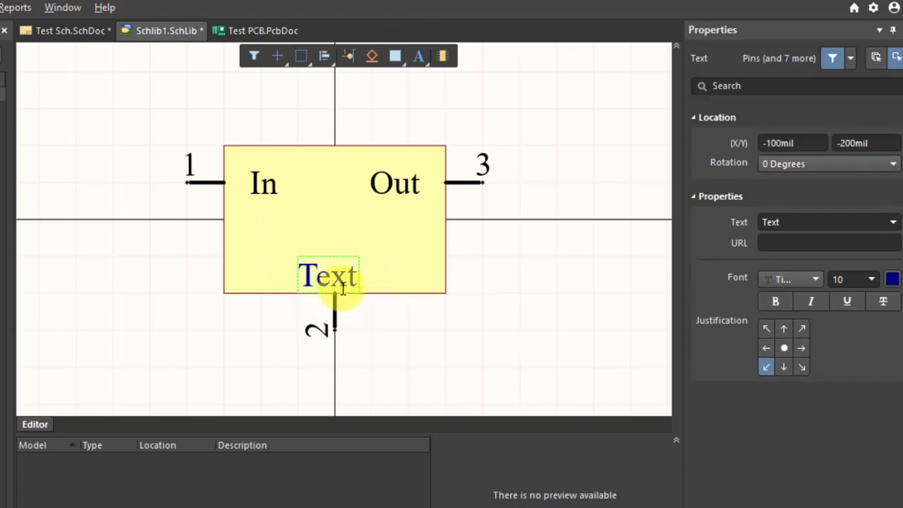
pyautogui.click(369, 321)
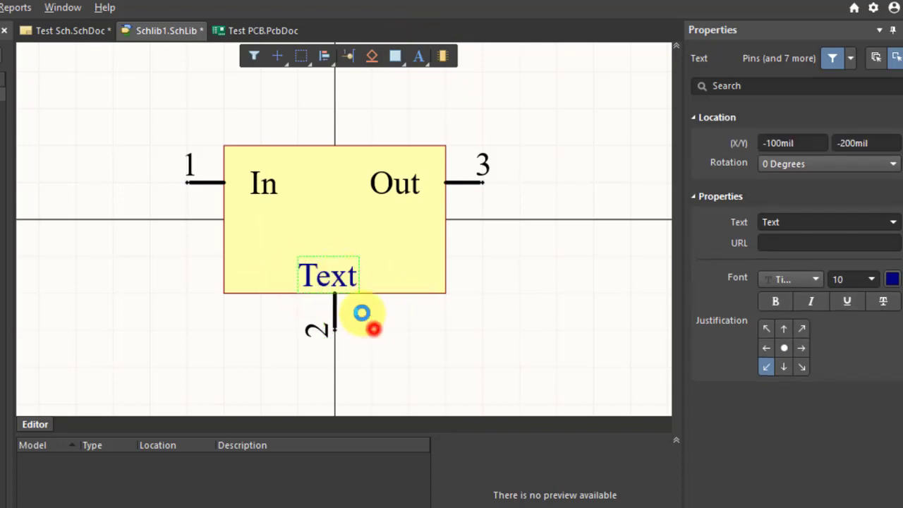
# Step: Change the text string above pin 2 to GND
pyautogui.click(331, 274)
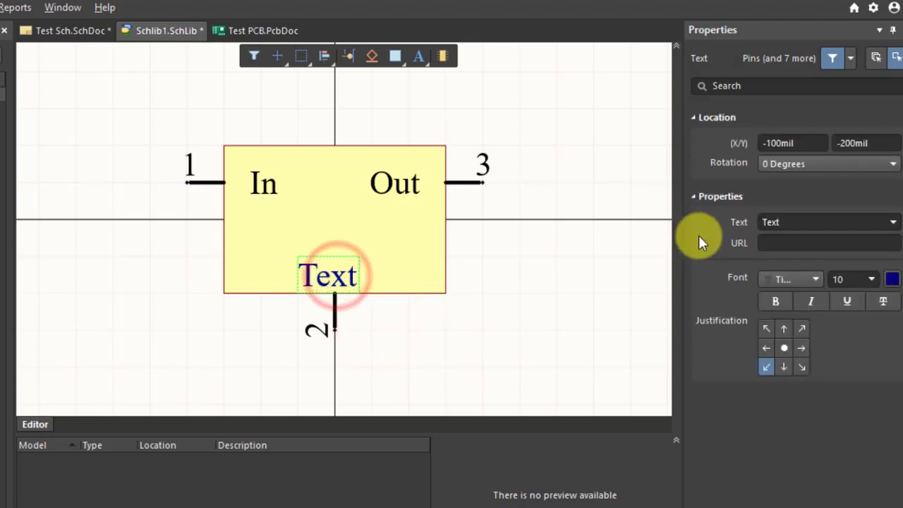
pyautogui.click(805, 222)
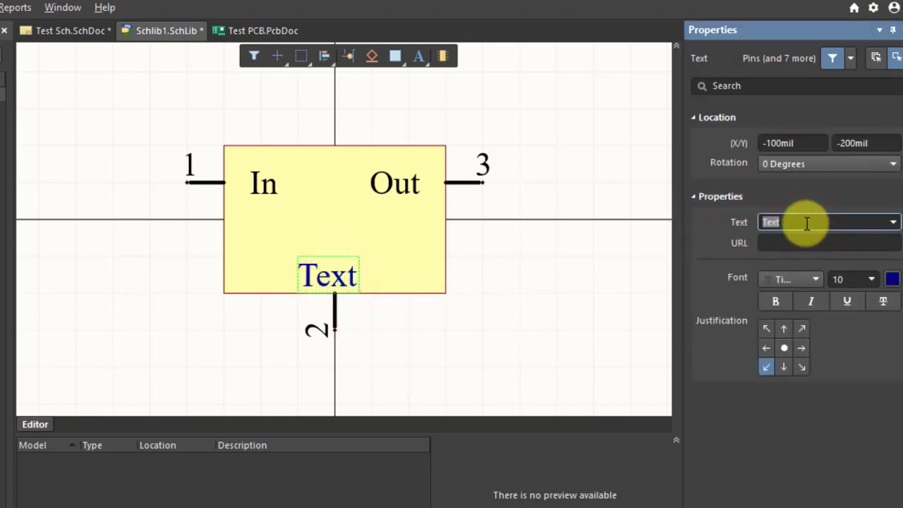
pyautogui.write('GND')
pyautogui.press('Return')
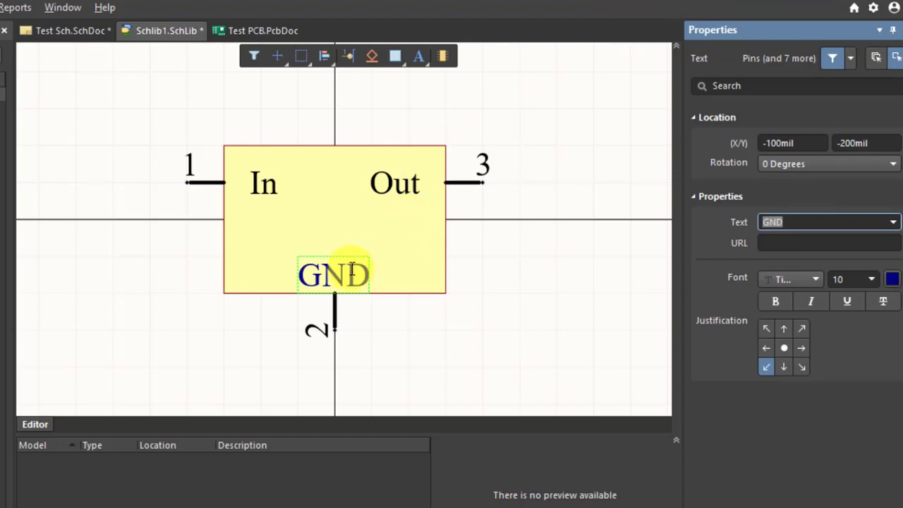
# Step: Set the font color of the GND text string to black and clear the selection
pyautogui.moveTo(347, 268); pyautogui.dragTo(347, 251)
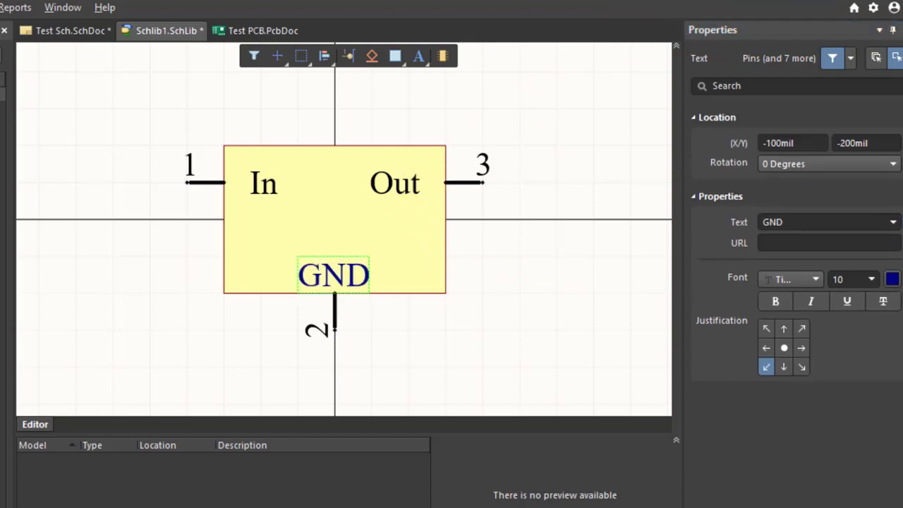
pyautogui.click(893, 280)
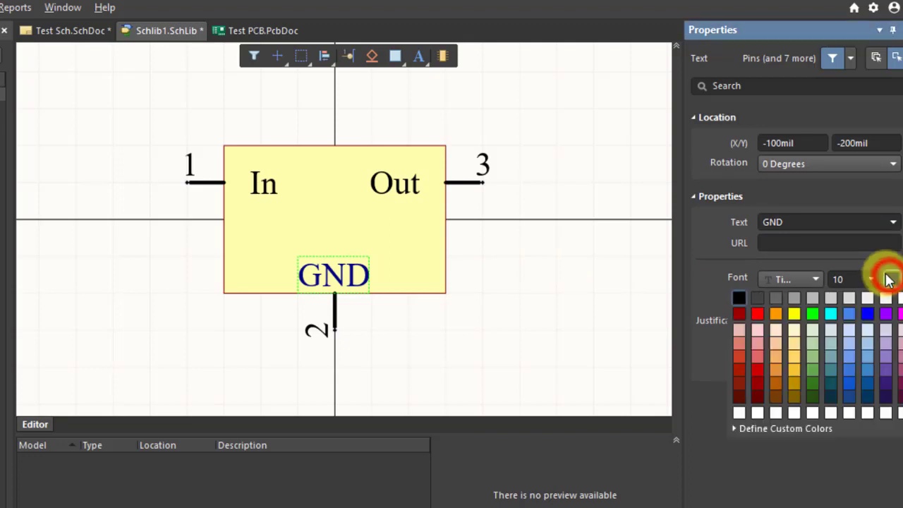
pyautogui.click(743, 297)
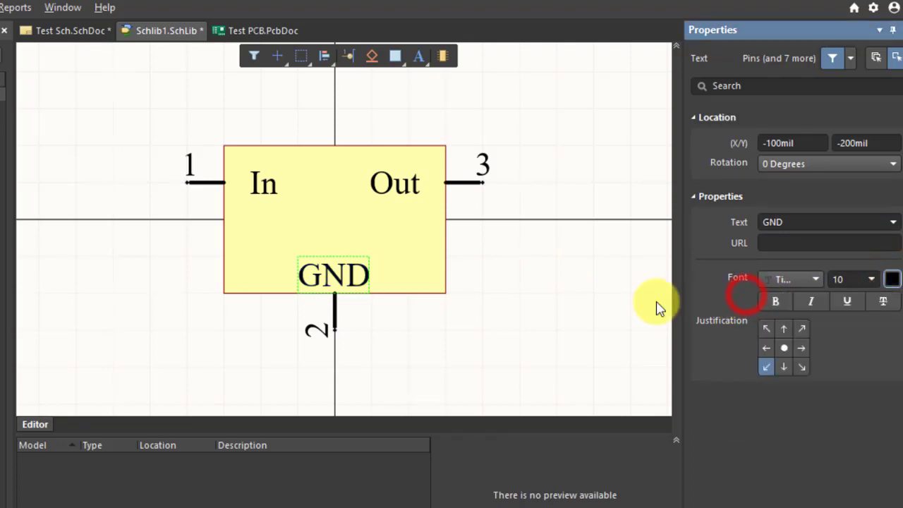
pyautogui.click(510, 300)
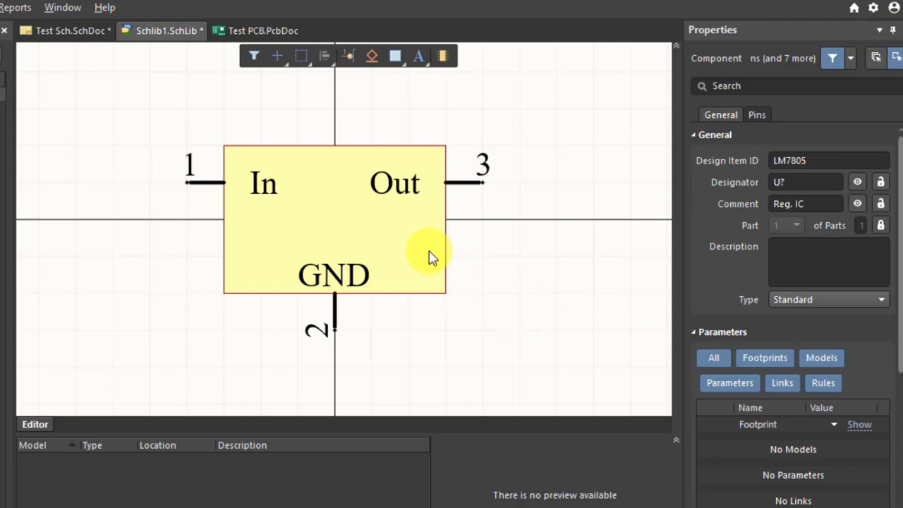
pyautogui.click(337, 317)
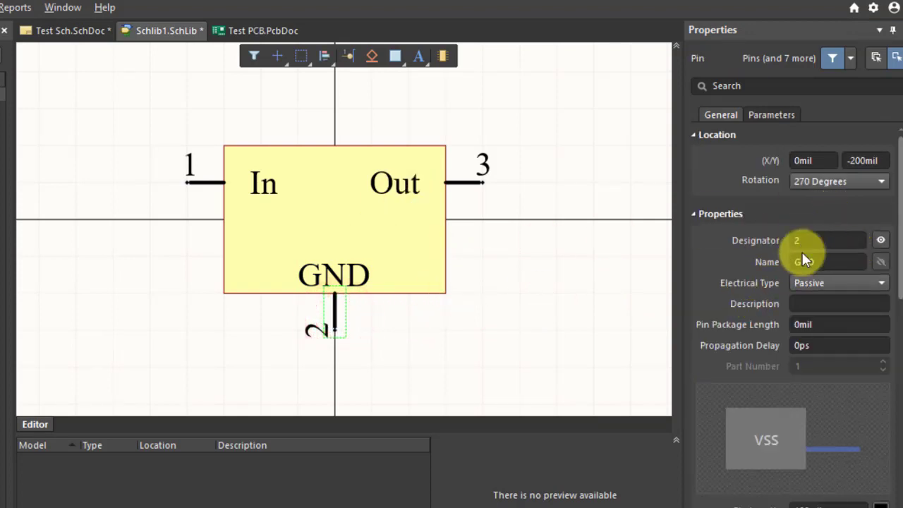
pyautogui.click(844, 261)
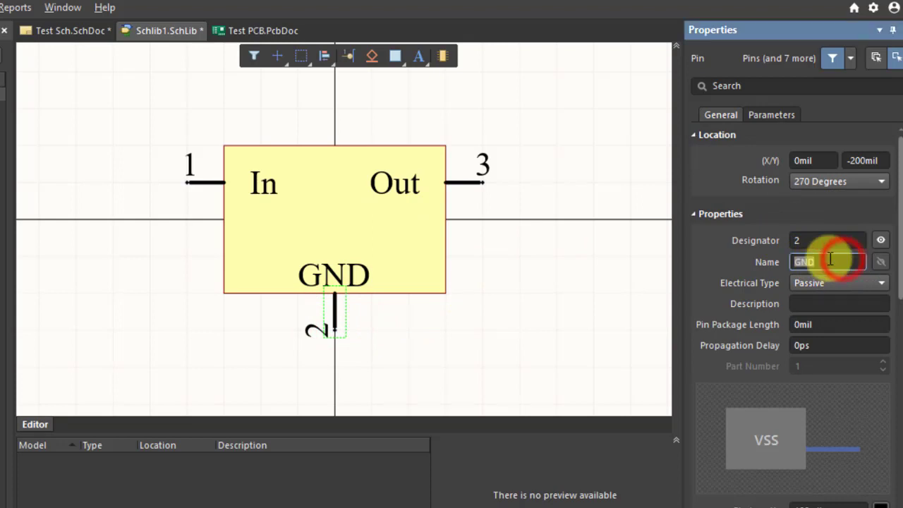
pyautogui.click(570, 293)
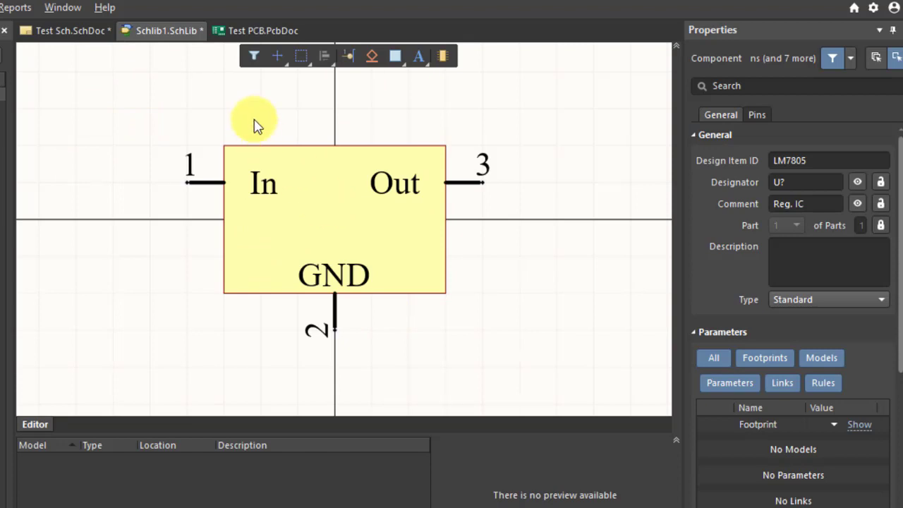
# Step: Save the schematic library in the PCB_Project folder under the file name Reg_Library
pyautogui.rightClick(188, 30)
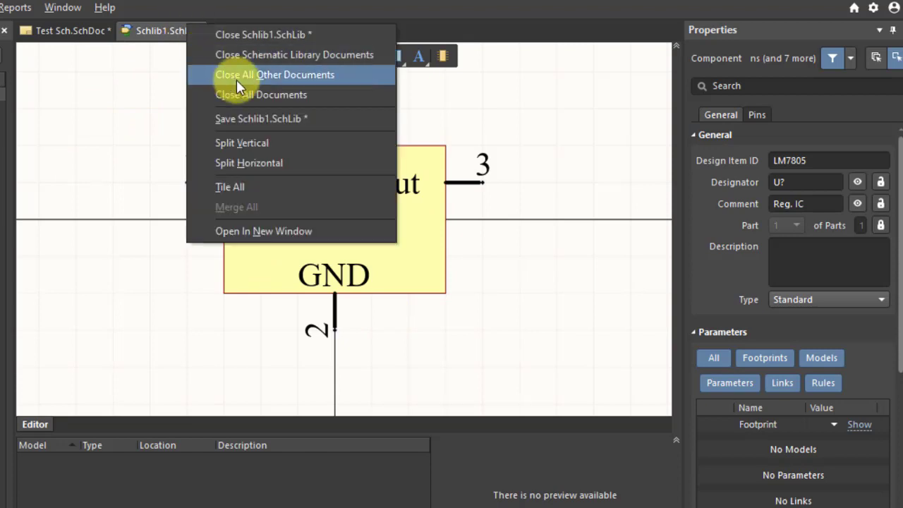
pyautogui.click(269, 121)
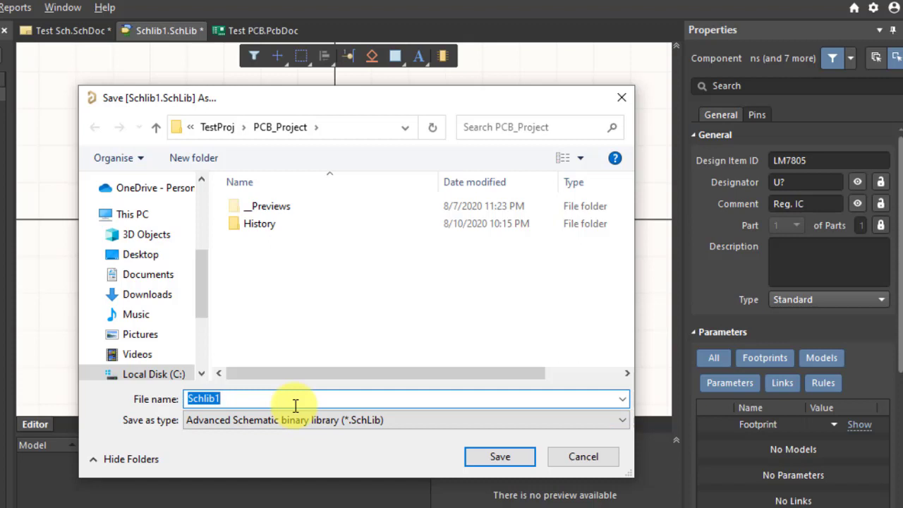
pyautogui.write('Reg_Library')
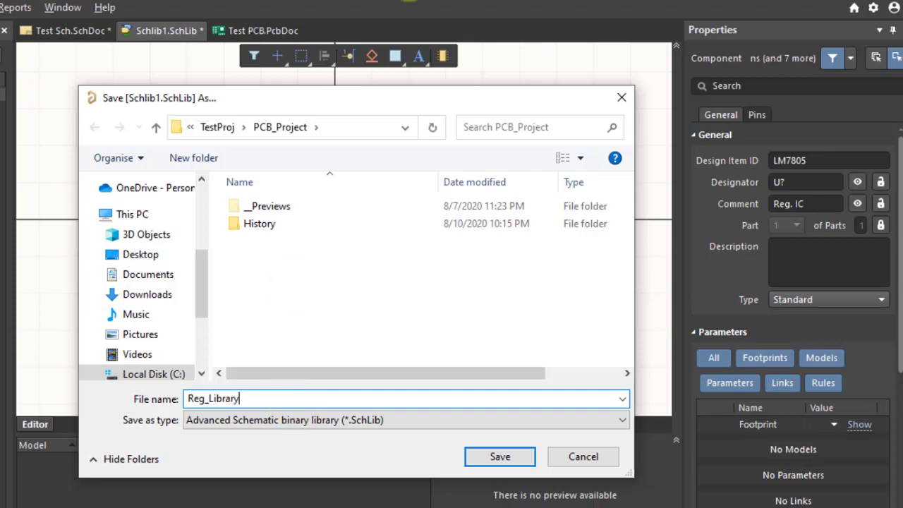
pyautogui.click(507, 458)
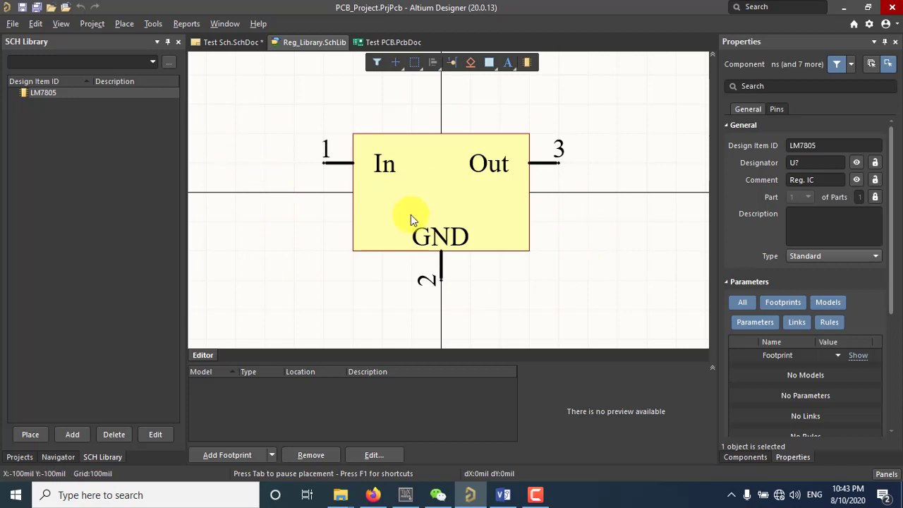
# Step: Show the project's document tree and save all modified documents of PCB_Project
pyautogui.click(22, 457)
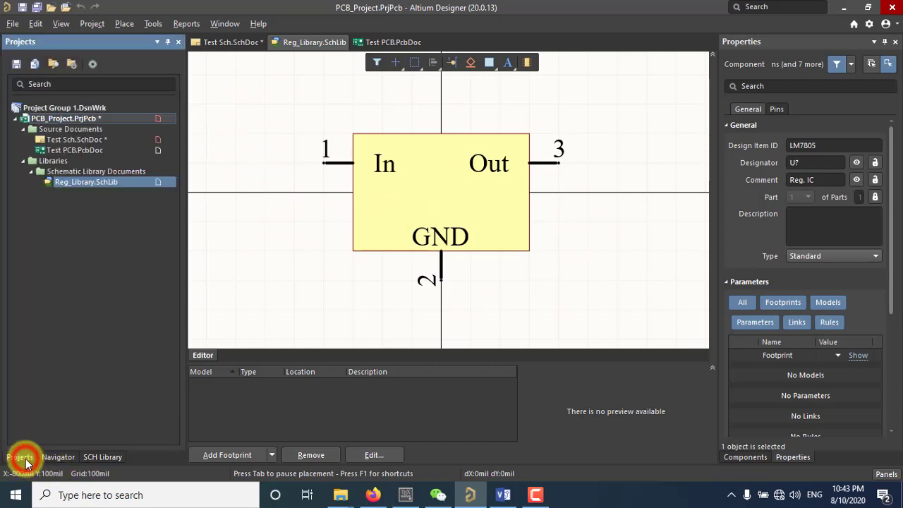
pyautogui.rightClick(81, 119)
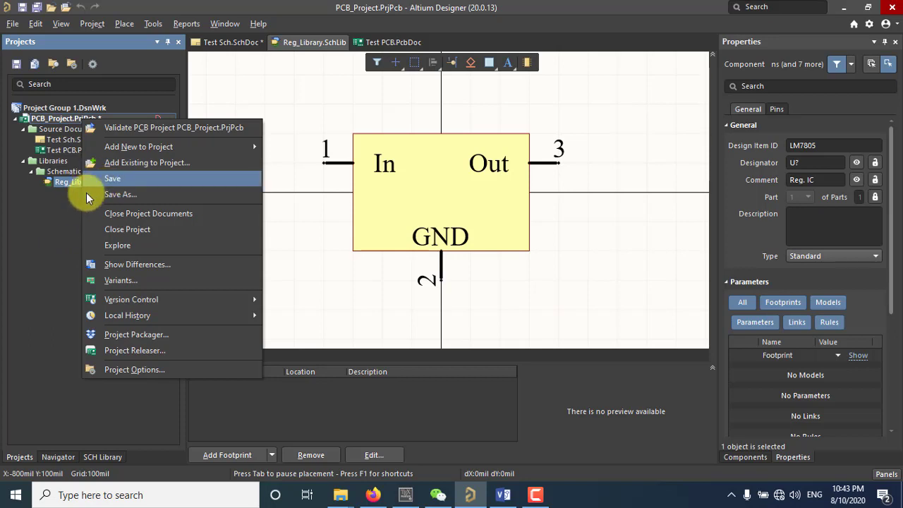
pyautogui.click(34, 222)
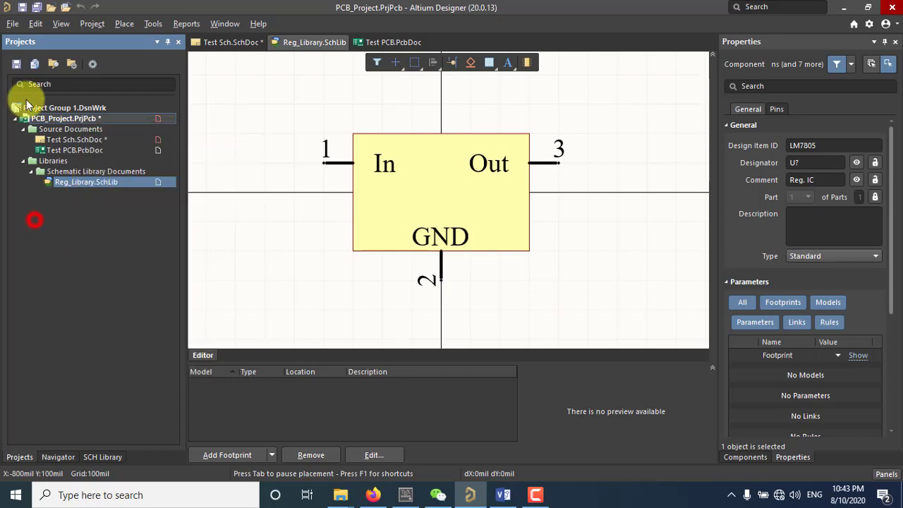
pyautogui.click(32, 8)
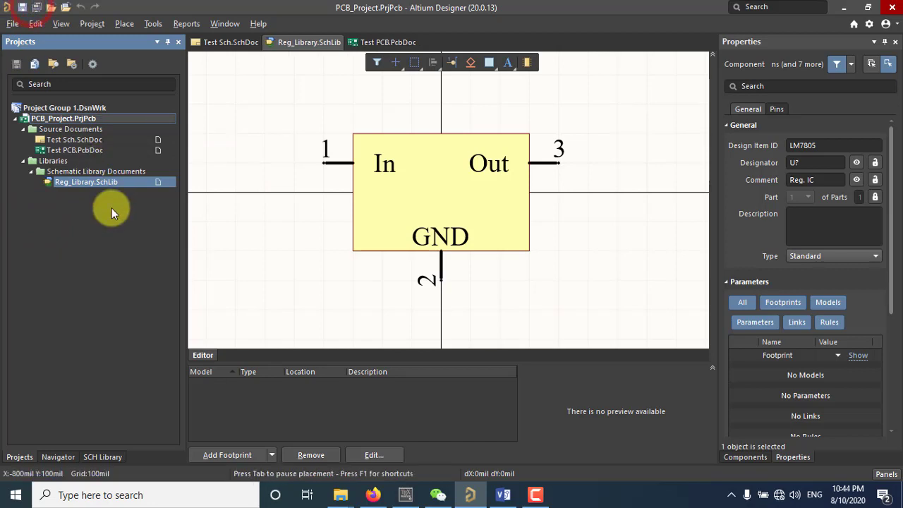
pyautogui.click(262, 209)
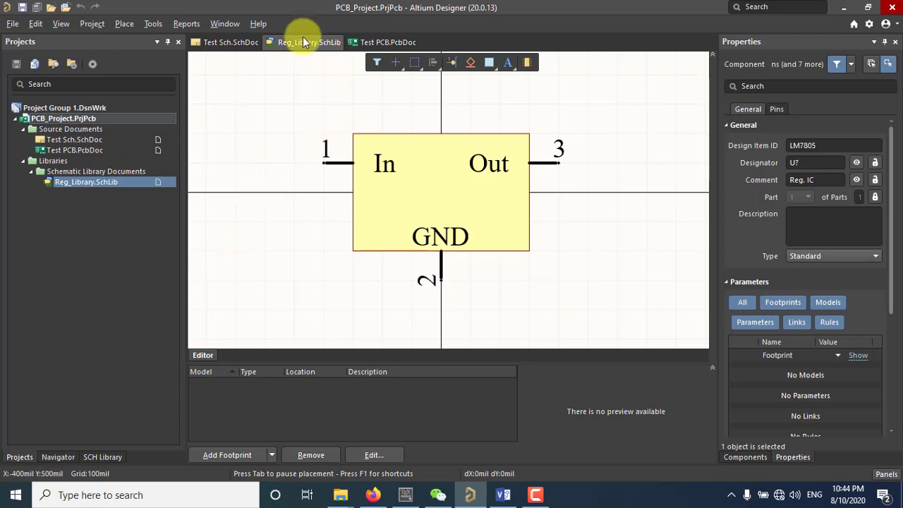
# Step: Show the library's component list, switch to Visio and examine the pin numbering in the LM350 circuit drawing
pyautogui.click(102, 456)
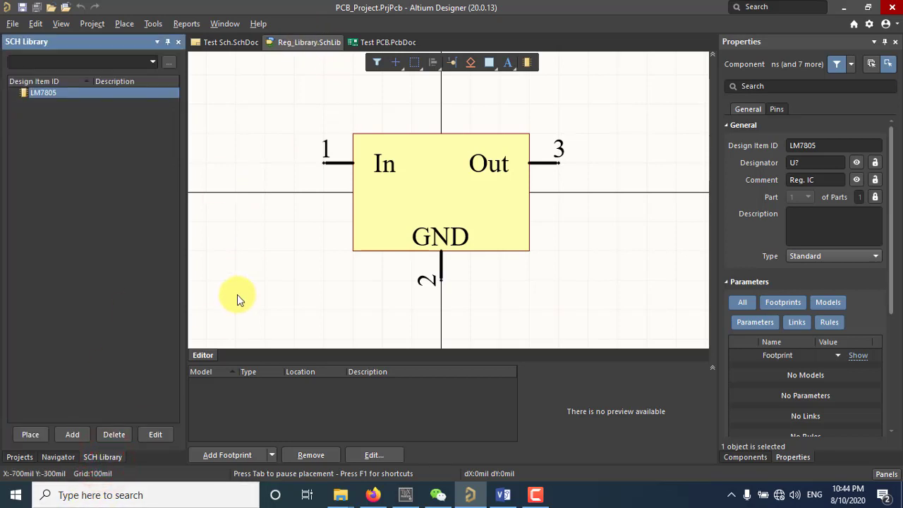
pyautogui.click(496, 499)
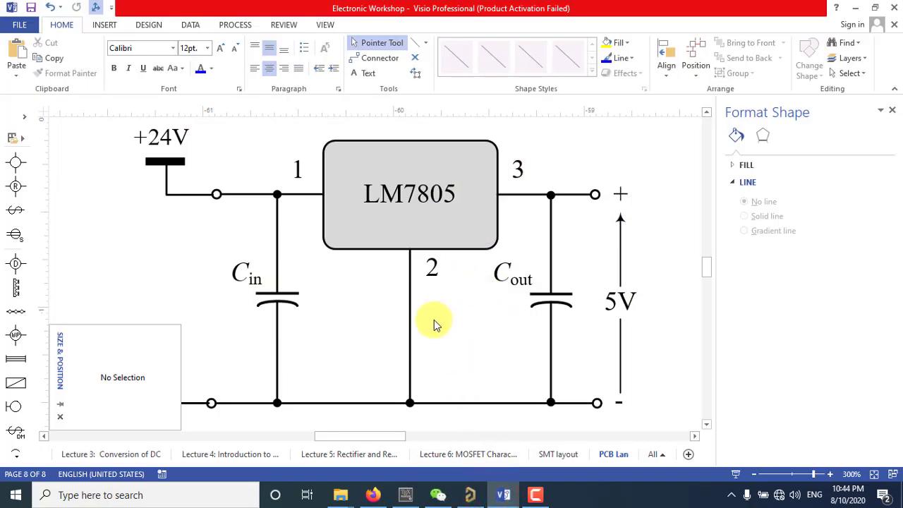
pyautogui.scroll(10, 434, 325)
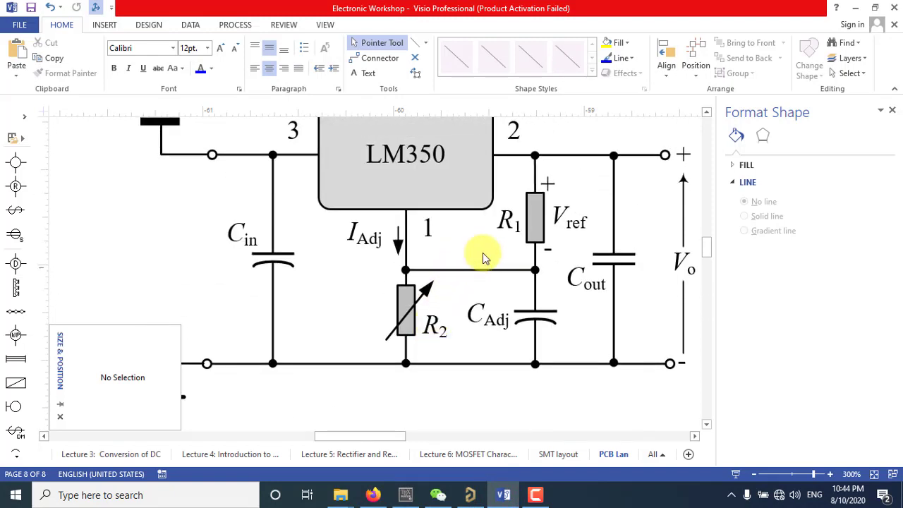
pyautogui.scroll(1, 483, 253)
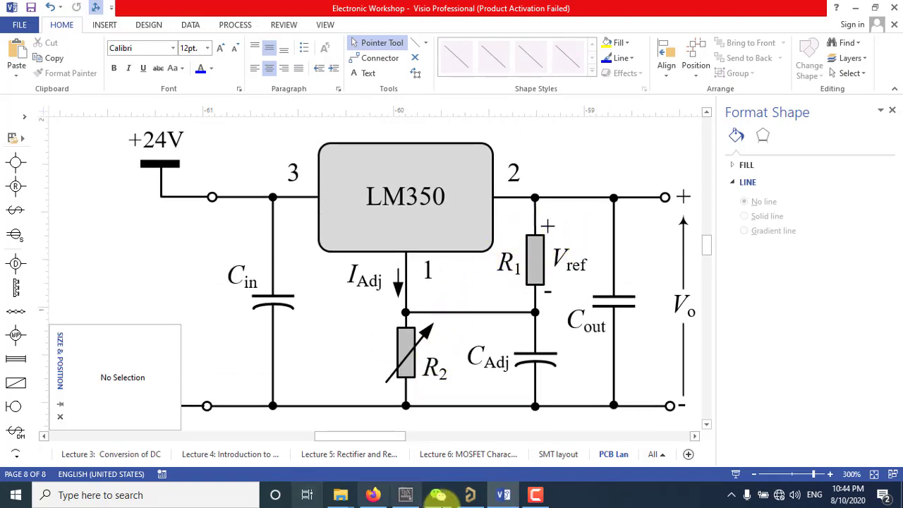
# Step: Switch to Altium Designer and add a new component with the Design Item ID Resistor to the schematic library
pyautogui.click(470, 494)
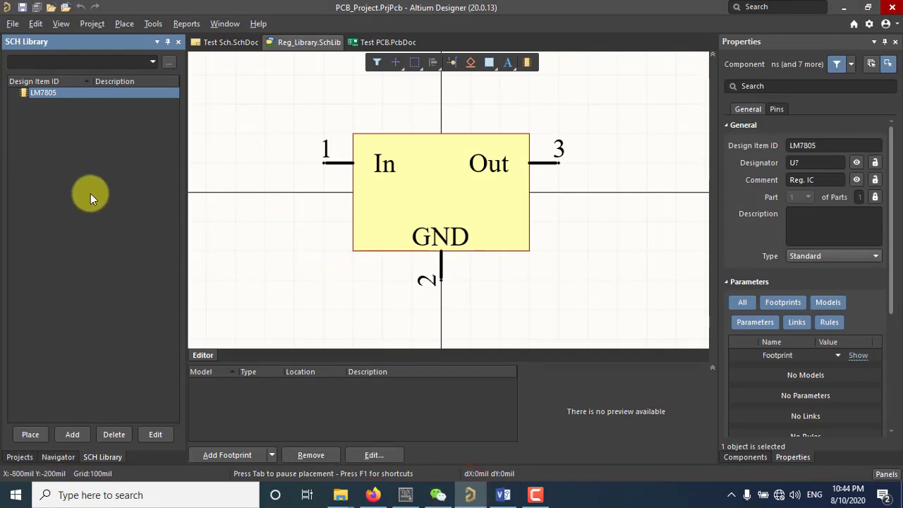
pyautogui.click(74, 434)
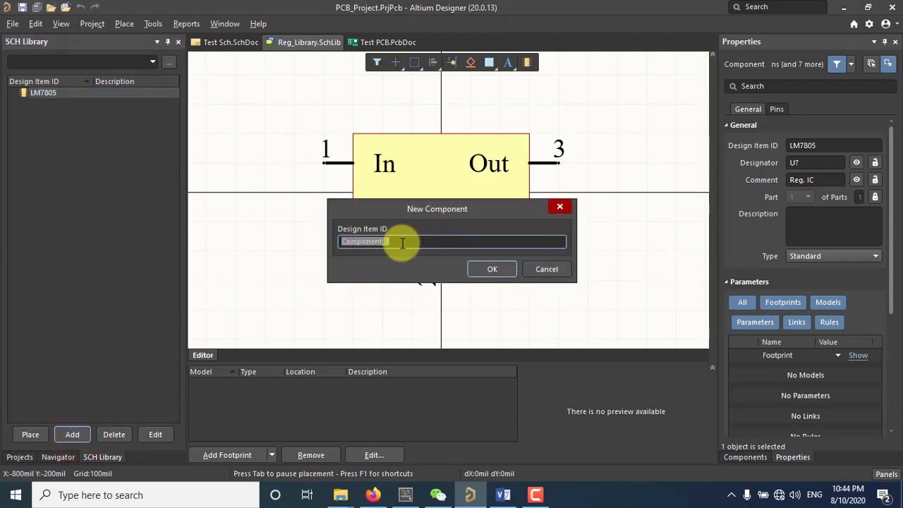
pyautogui.moveTo(428, 209); pyautogui.dragTo(422, 165)
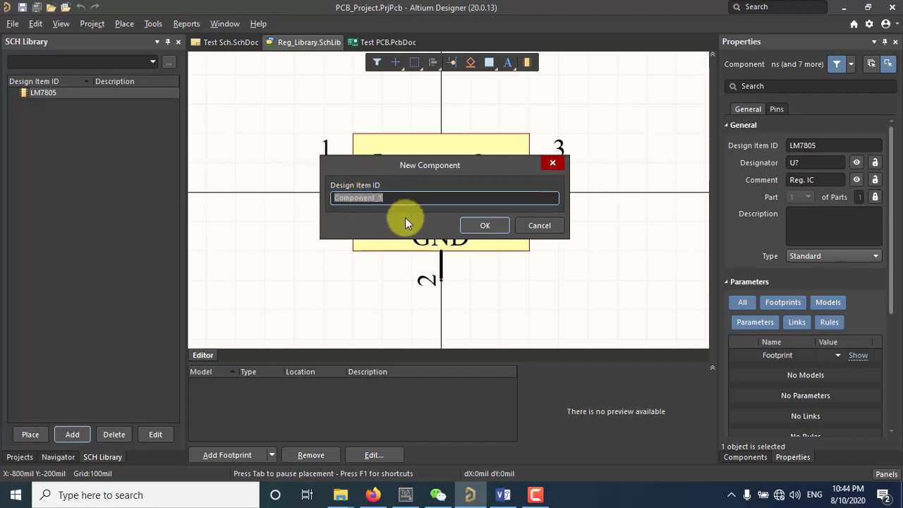
pyautogui.write('Re')
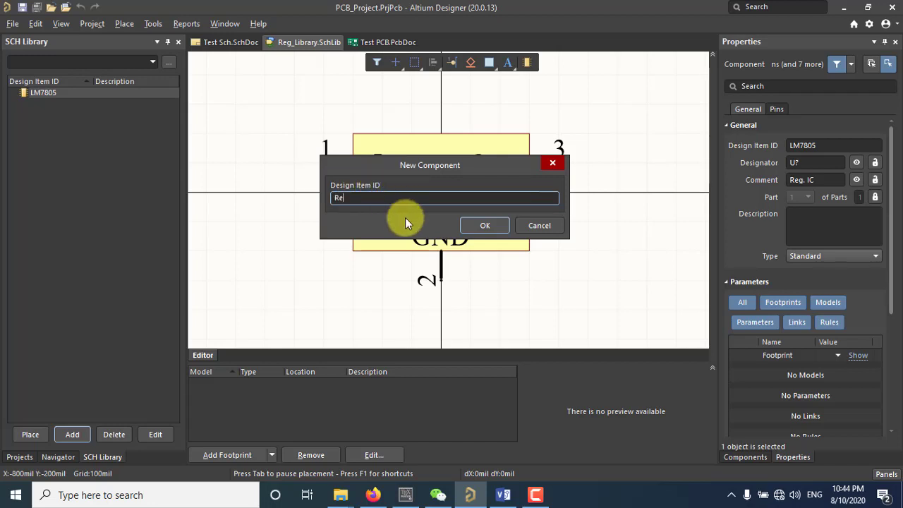
pyautogui.write('sistor')
pyautogui.click(507, 225)
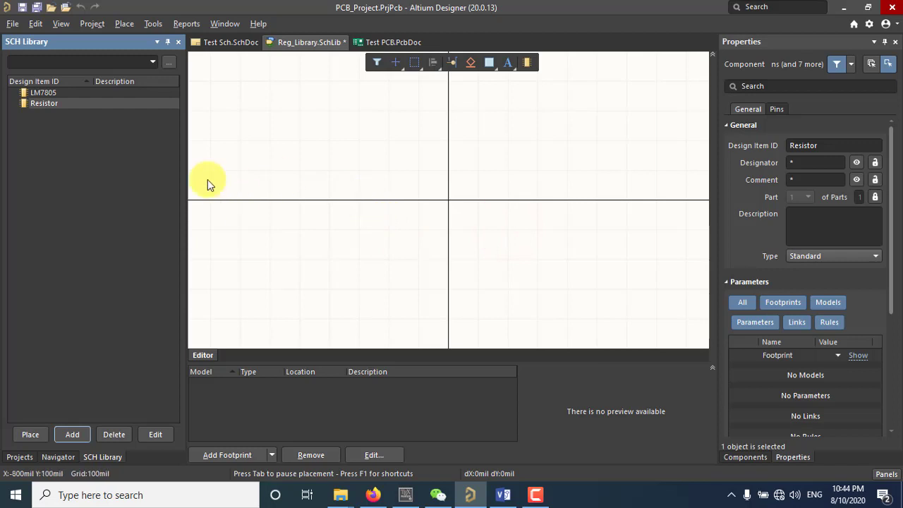
# Step: View the LM7805 symbol and the empty Resistor component alternately from the library's component list
pyautogui.click(34, 166)
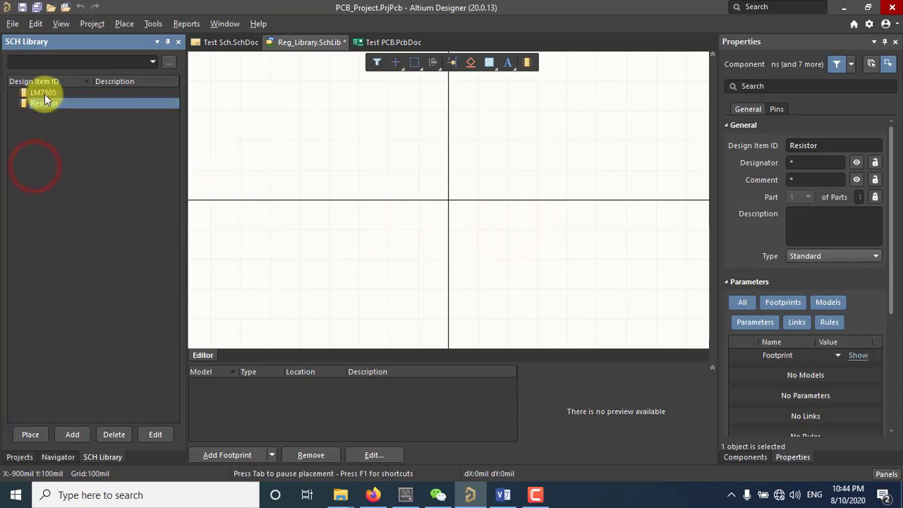
pyautogui.click(44, 94)
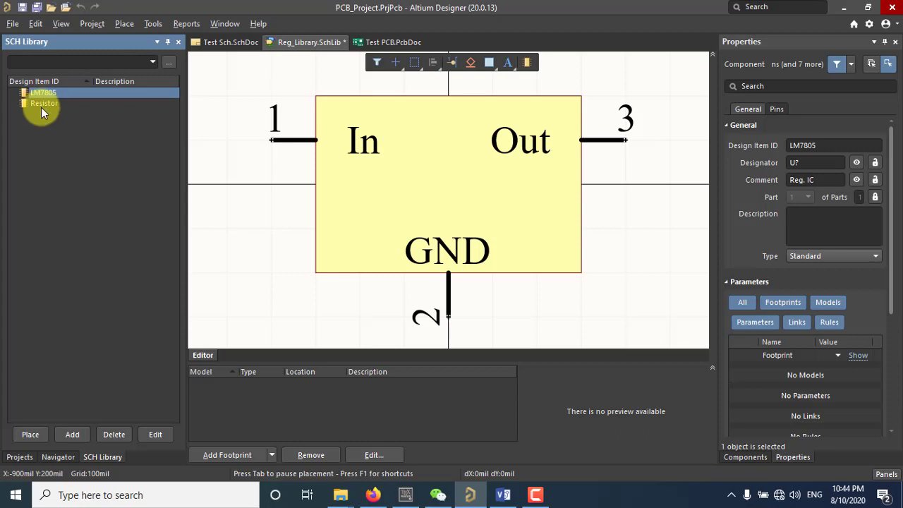
pyautogui.click(44, 103)
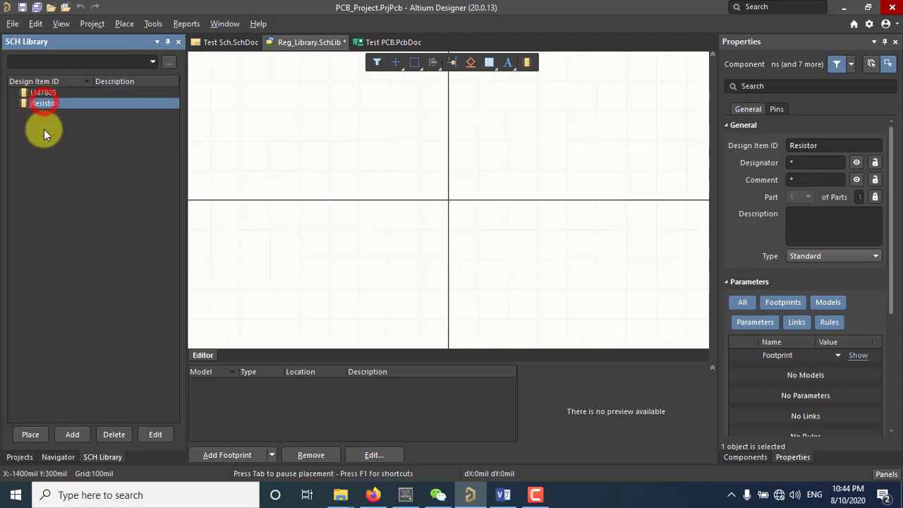
pyautogui.click(39, 93)
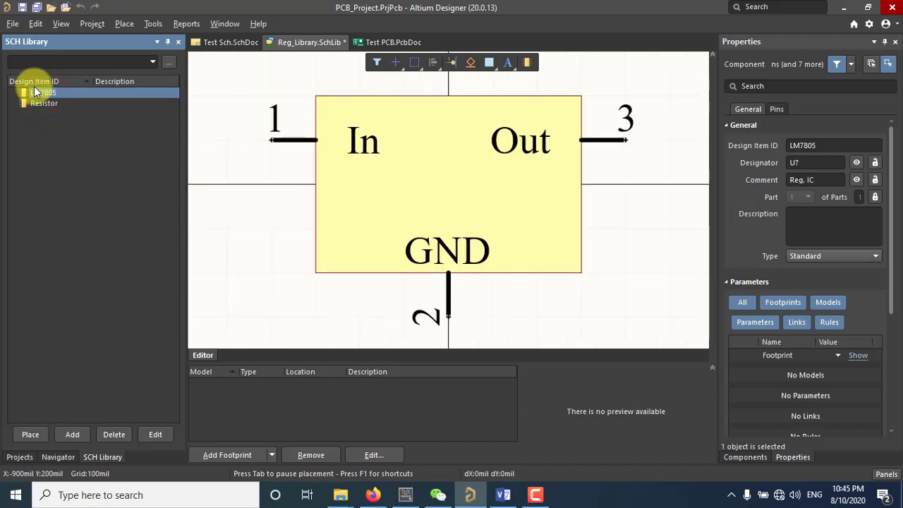
pyautogui.click(49, 106)
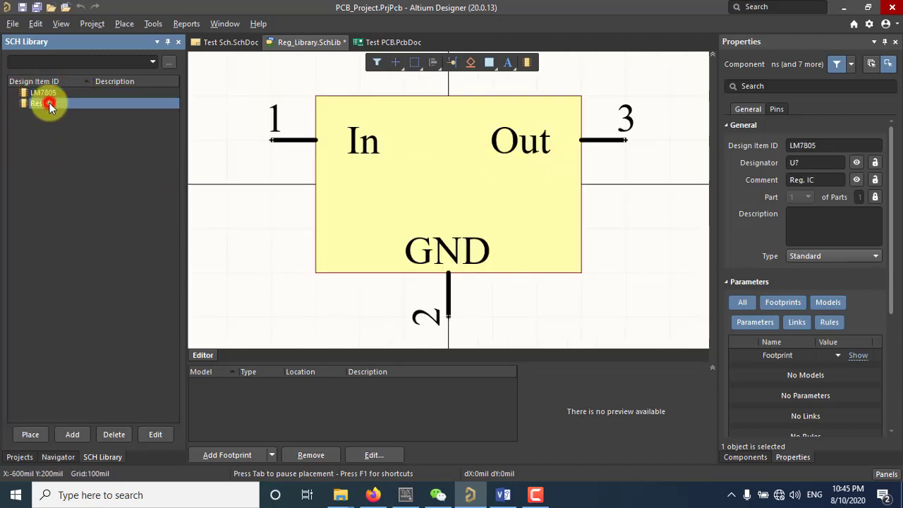
# Step: Change the Design Item ID of the LM7805 component to LM7805-15
pyautogui.click(45, 93)
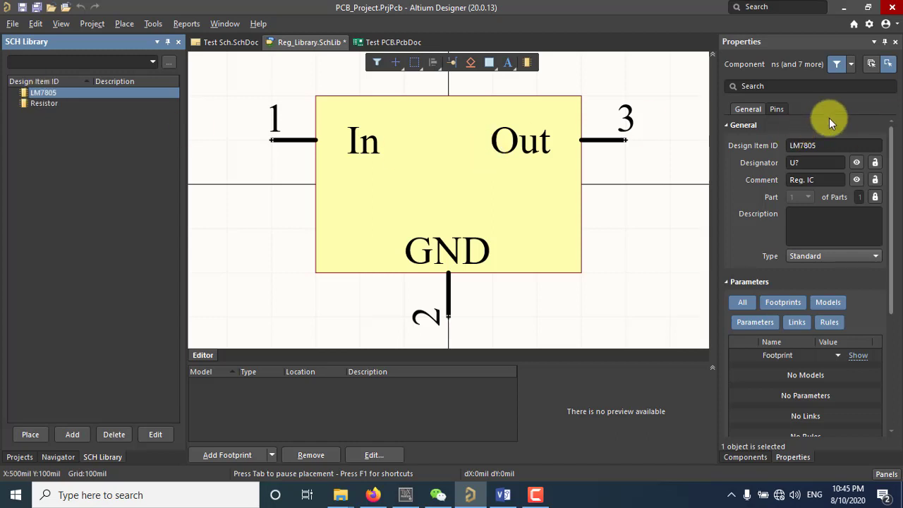
pyautogui.click(825, 146)
pyautogui.click(830, 145)
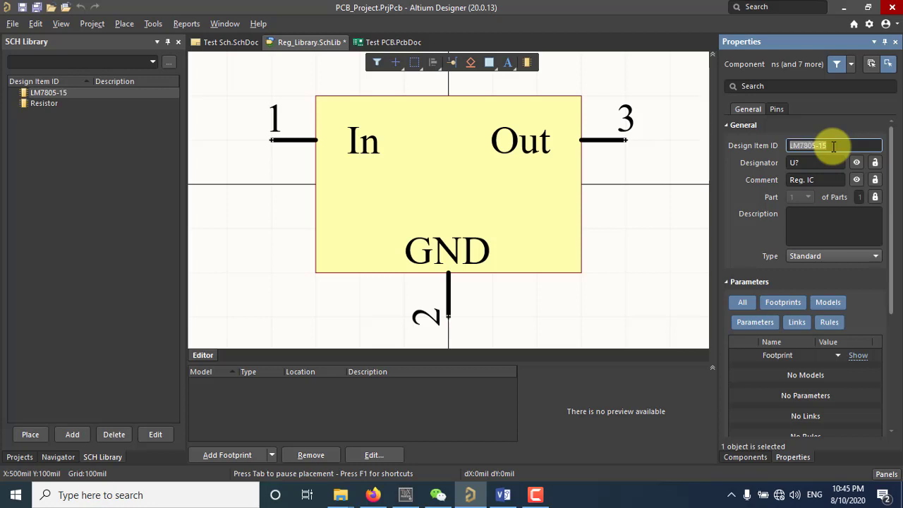
pyautogui.click(682, 250)
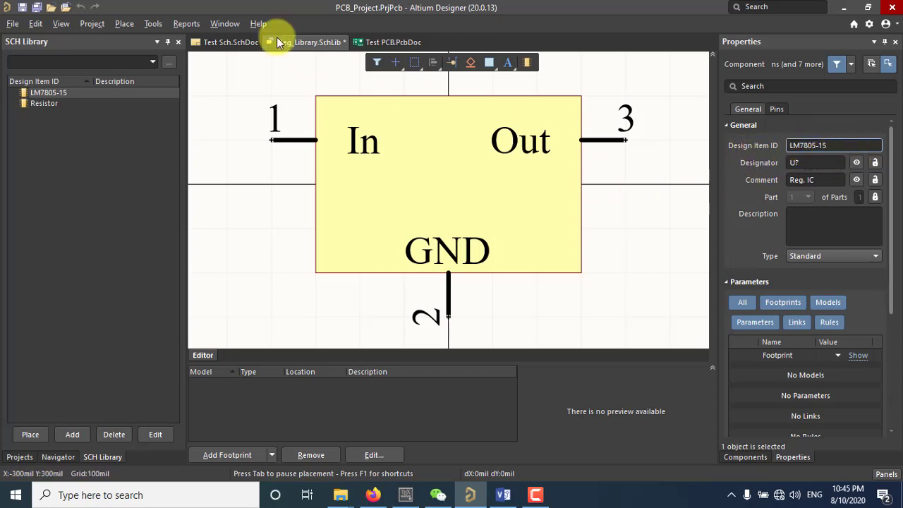
# Step: Save the modified Reg_Library schematic library
pyautogui.rightClick(300, 41)
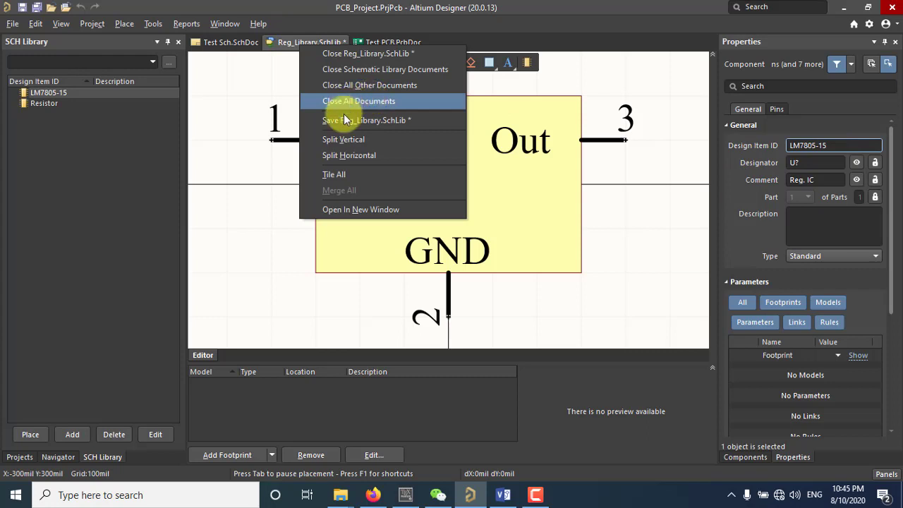
# Step: Save Reg_Library.SchLib and open the Resistor component's symbol for editing
pyautogui.click(345, 120)
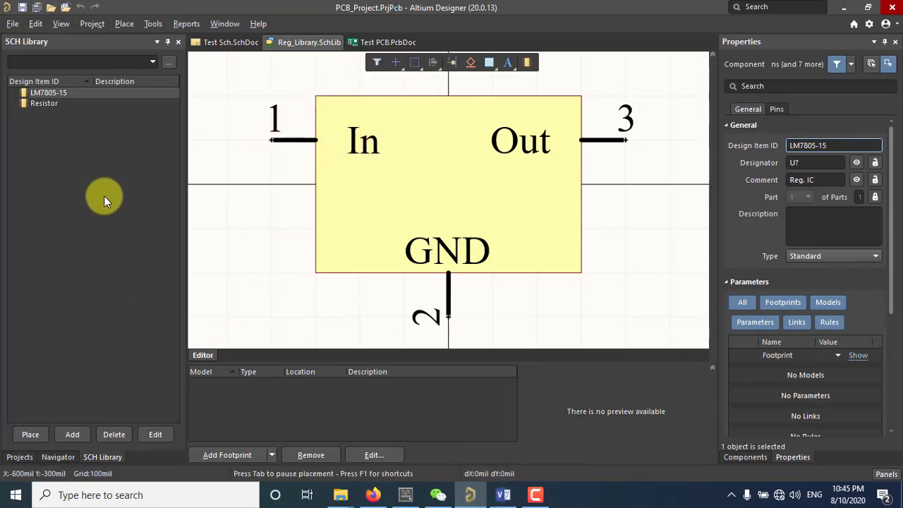
pyautogui.click(32, 102)
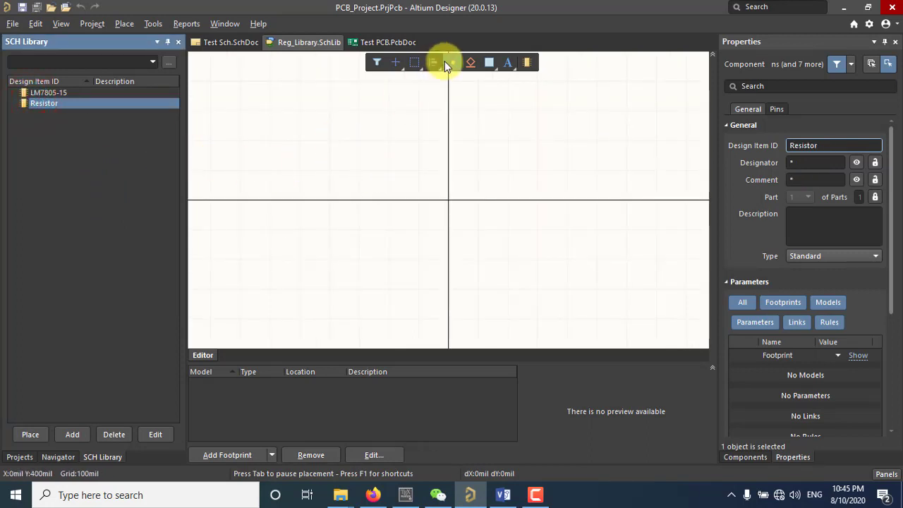
pyautogui.click(510, 66)
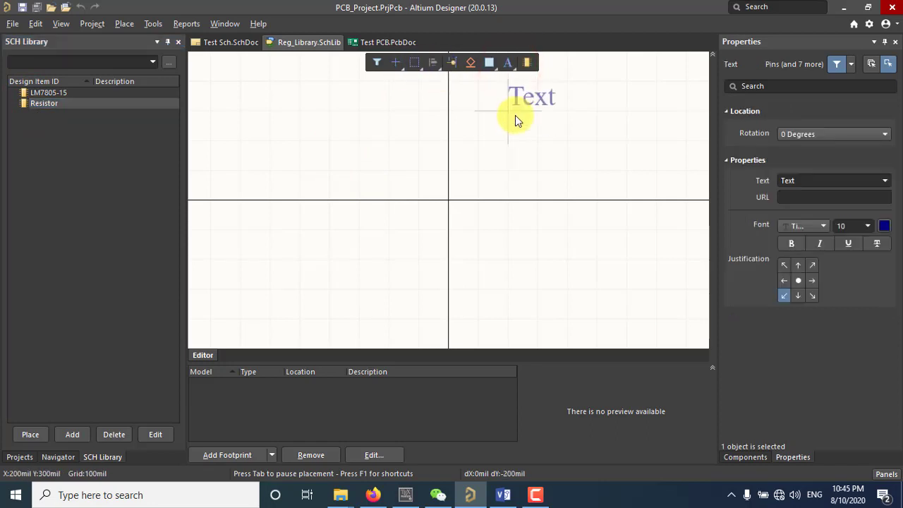
pyautogui.click(491, 65)
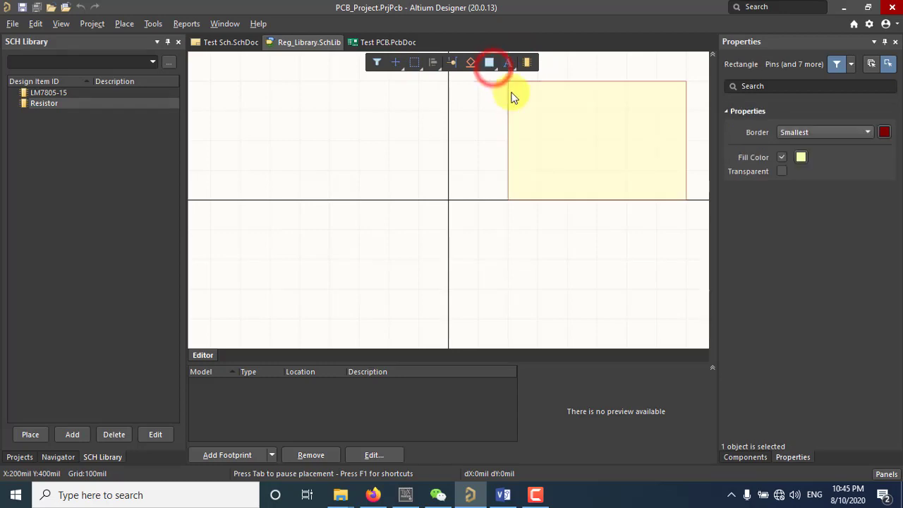
pyautogui.press('Escape')
# Step: Draw a vertical zigzag line of five segments, about 200 mil wide, across the origin of the Resistor symbol
pyautogui.click(496, 67)
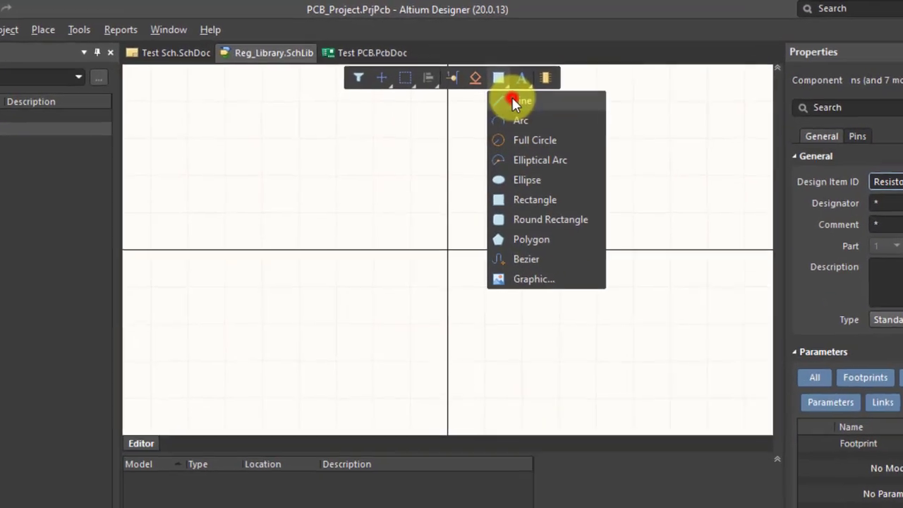
pyautogui.click(505, 83)
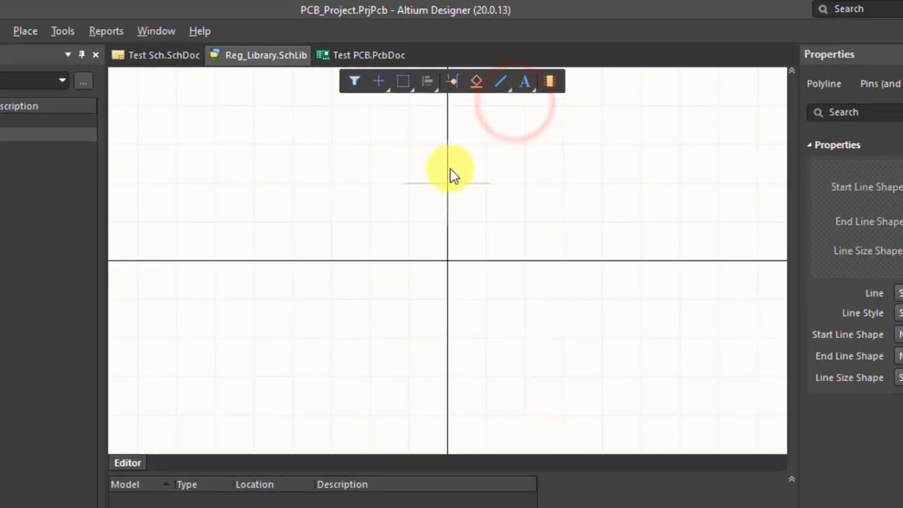
pyautogui.click(480, 147)
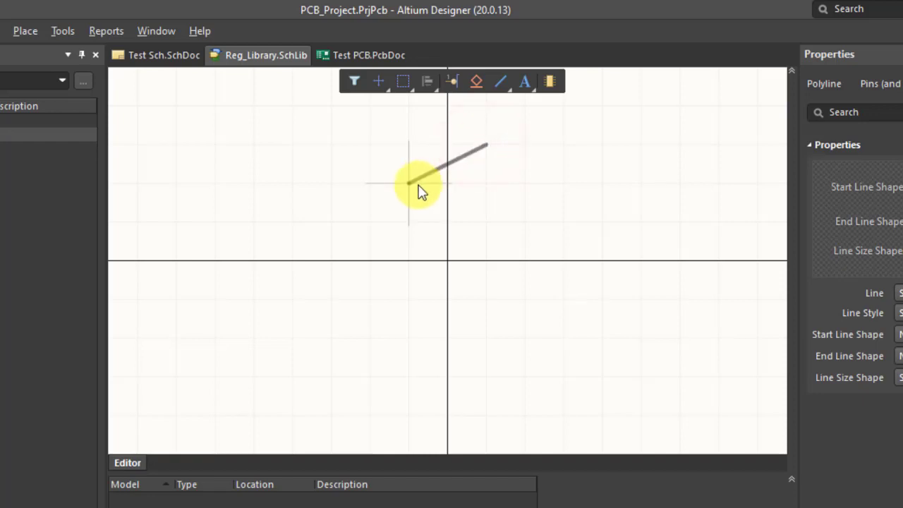
pyautogui.click(416, 186)
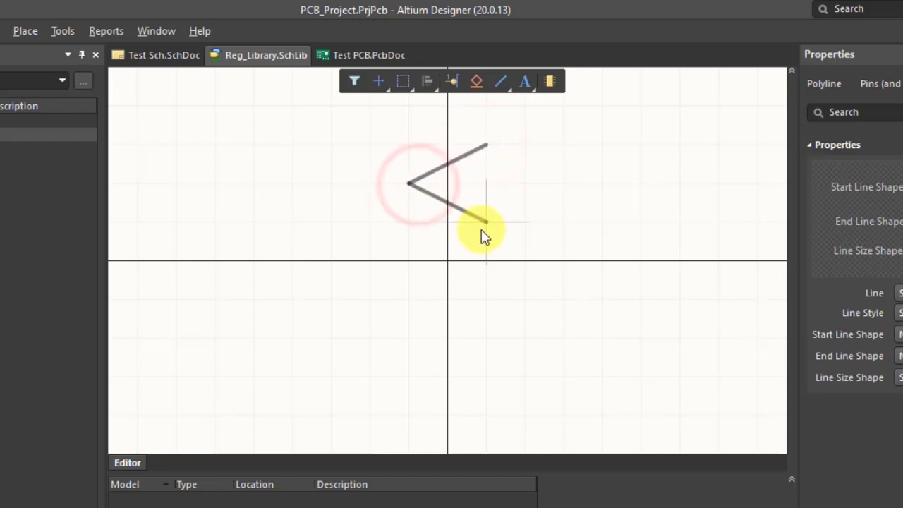
pyautogui.click(482, 226)
pyautogui.click(398, 278)
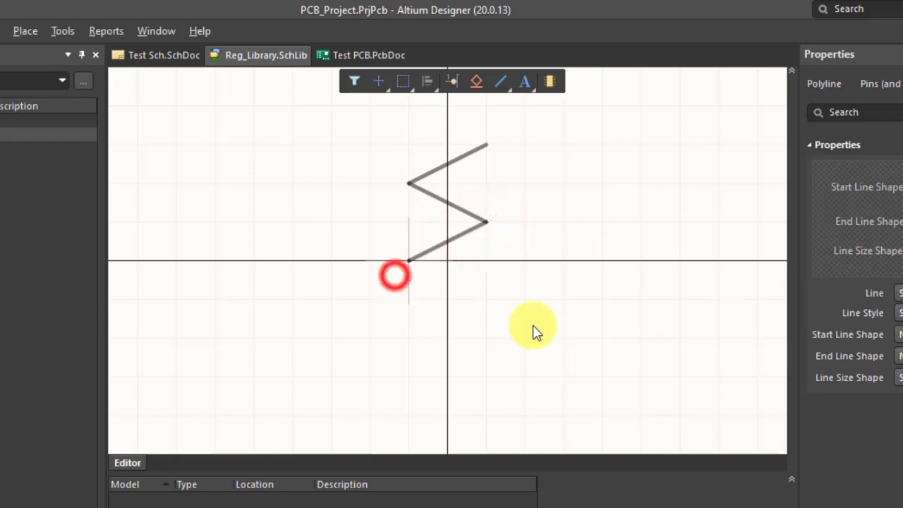
pyautogui.click(478, 308)
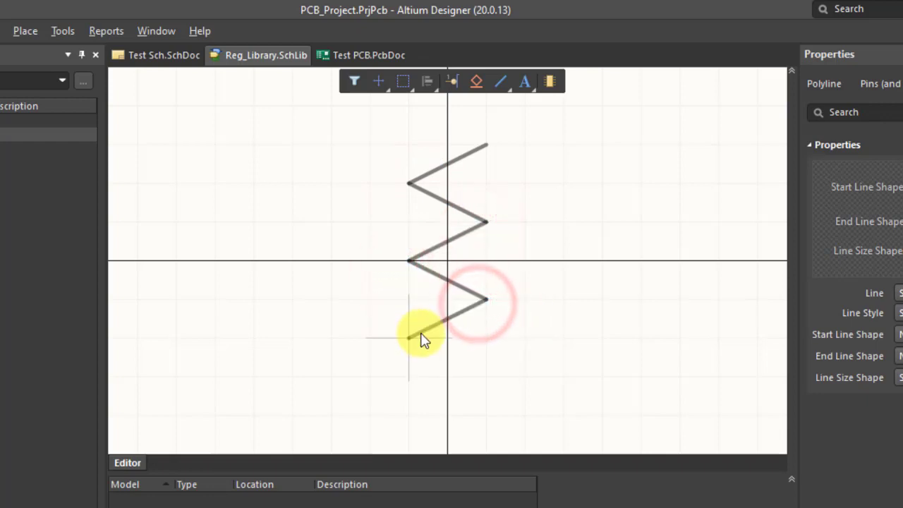
pyautogui.click(421, 333)
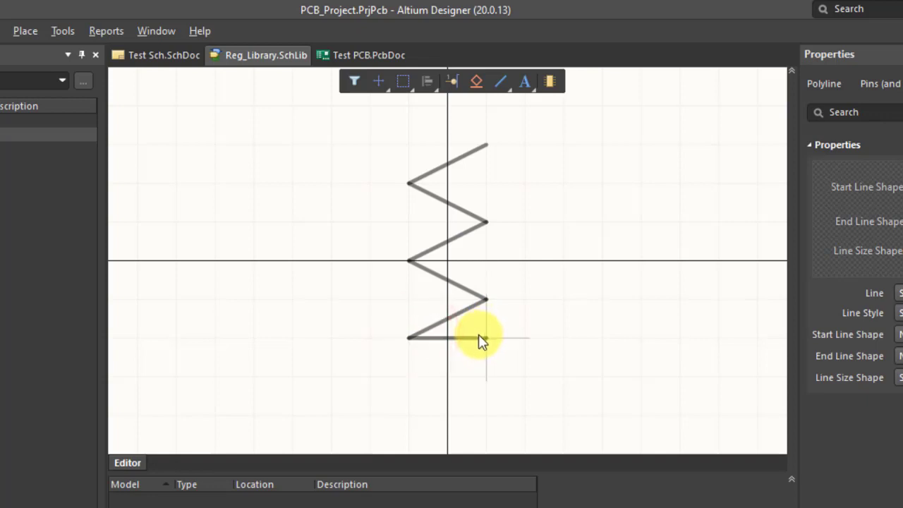
pyautogui.rightClick(396, 365)
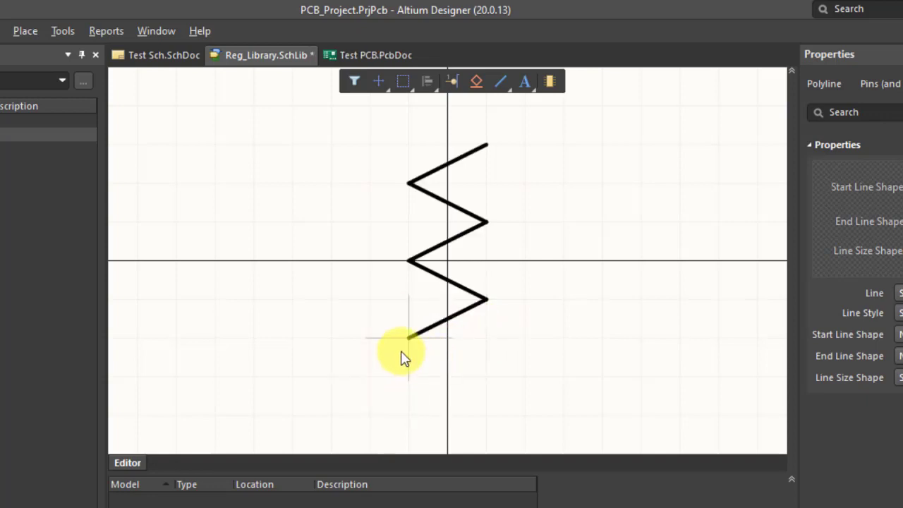
# Step: Delete the whole zigzag line from the Resistor symbol
pyautogui.moveTo(361, 129); pyautogui.dragTo(573, 371)
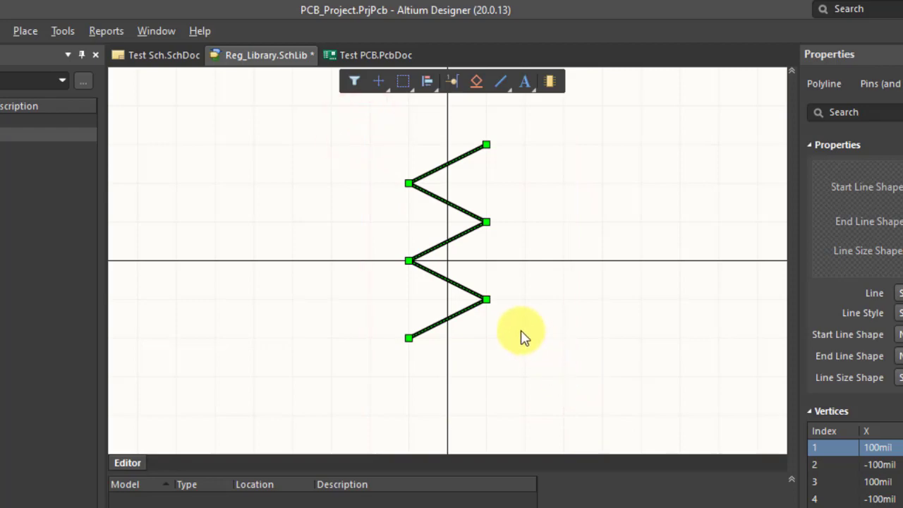
pyautogui.press('Delete')
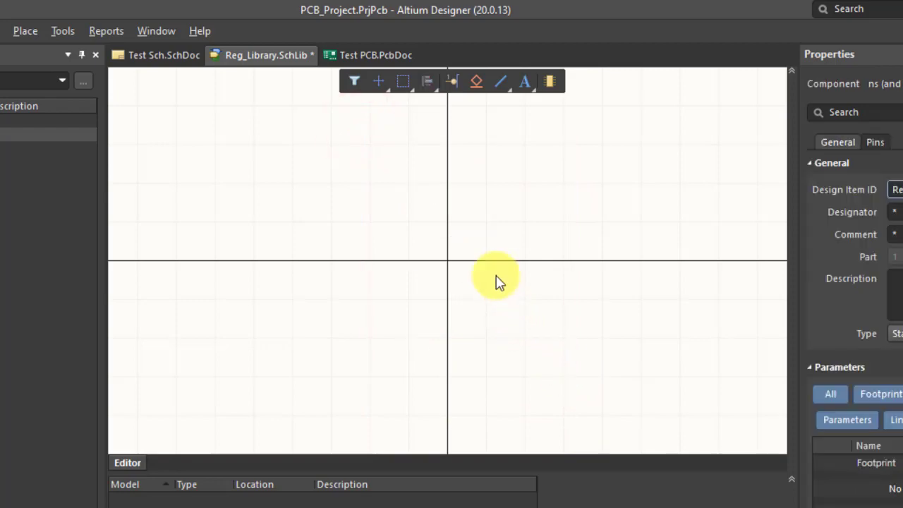
# Step: Draw a rectangle 200 mil wide and 400 mil high centred on the origin as the resistor body
pyautogui.click(510, 91)
pyautogui.click(518, 203)
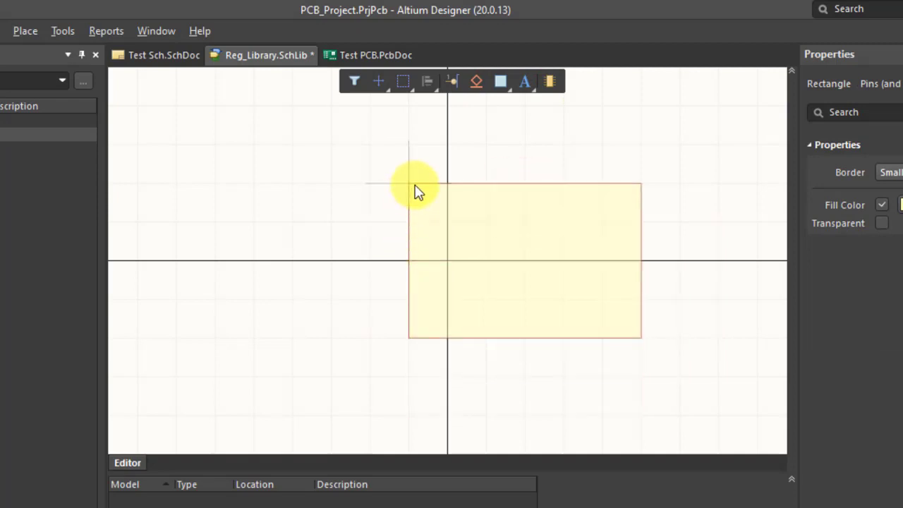
pyautogui.click(416, 188)
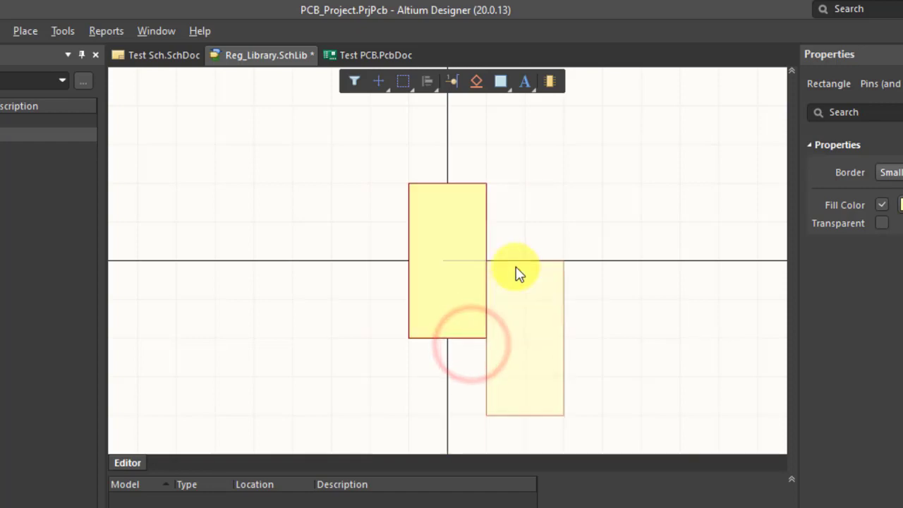
pyautogui.press('Escape')
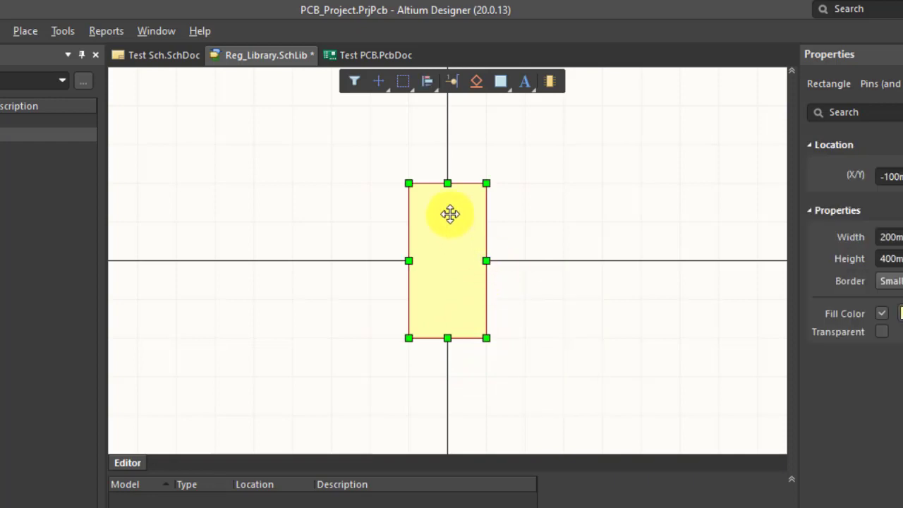
pyautogui.click(491, 167)
# Step: Place a pin at the middle of the rectangle's top edge, rotated to 90 degrees so it extends upward from the body
pyautogui.keyDown('ctrl'); pyautogui.scroll(2, 461, 216); pyautogui.keyUp('ctrl')
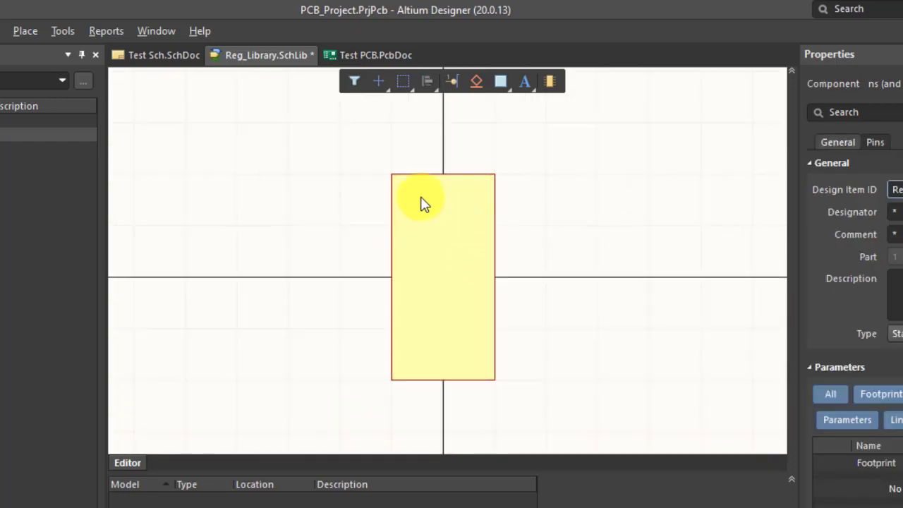
pyautogui.scroll(1, 430, 158)
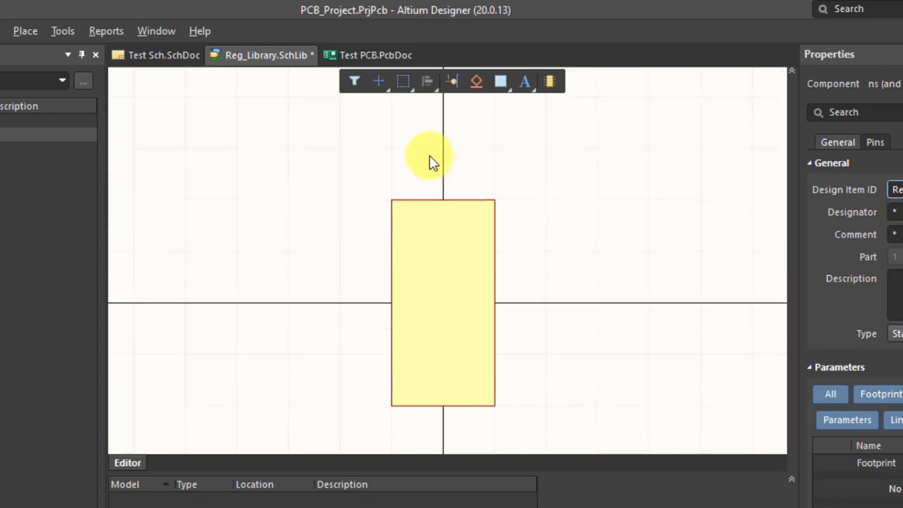
pyautogui.click(469, 261)
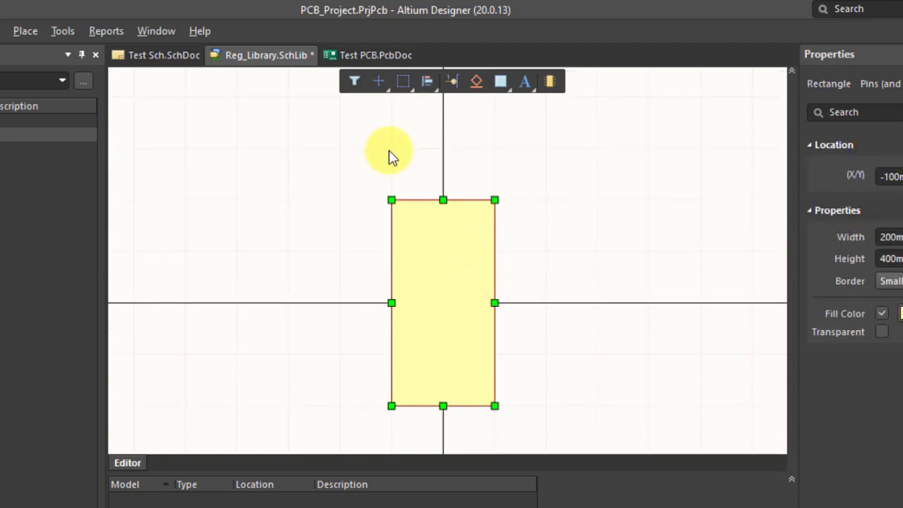
pyautogui.keyDown('ctrl'); pyautogui.scroll(-1, 451, 166); pyautogui.keyUp('ctrl')
pyautogui.scroll(1, 456, 133)
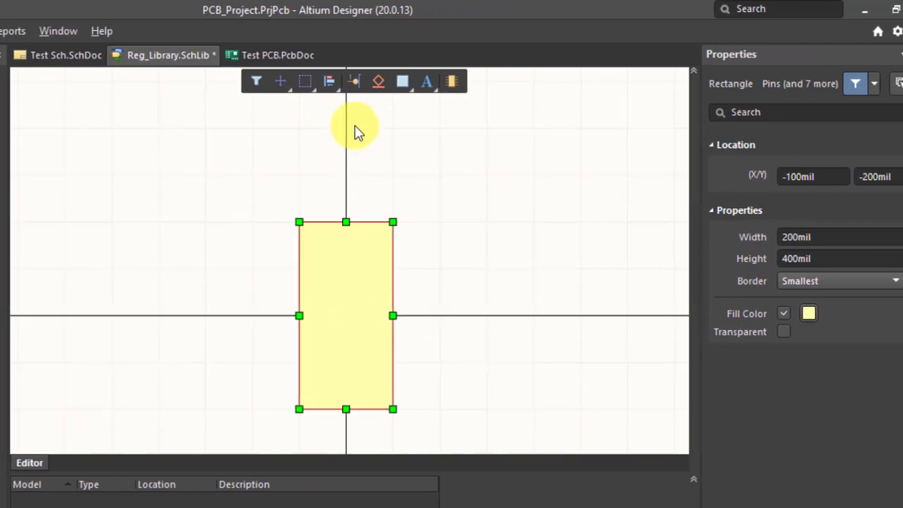
pyautogui.click(355, 83)
pyautogui.scroll(1, 344, 332)
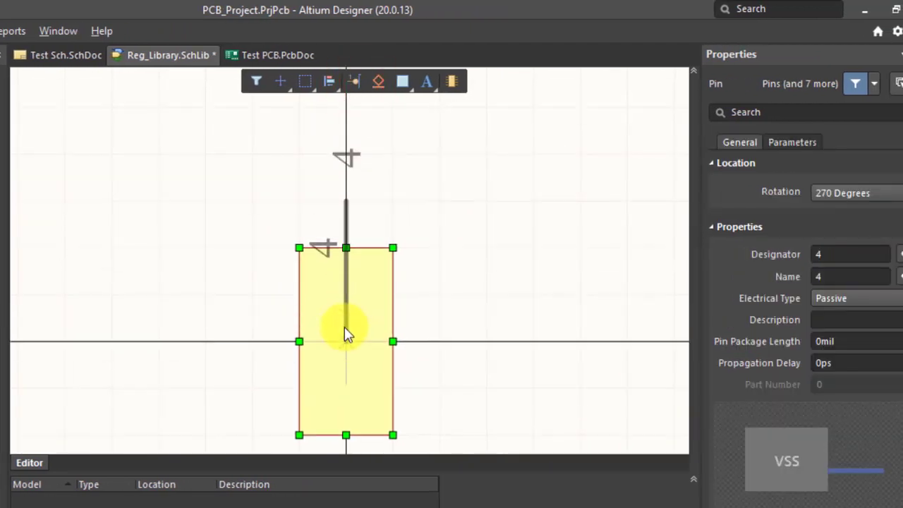
pyautogui.scroll(1, 345, 332)
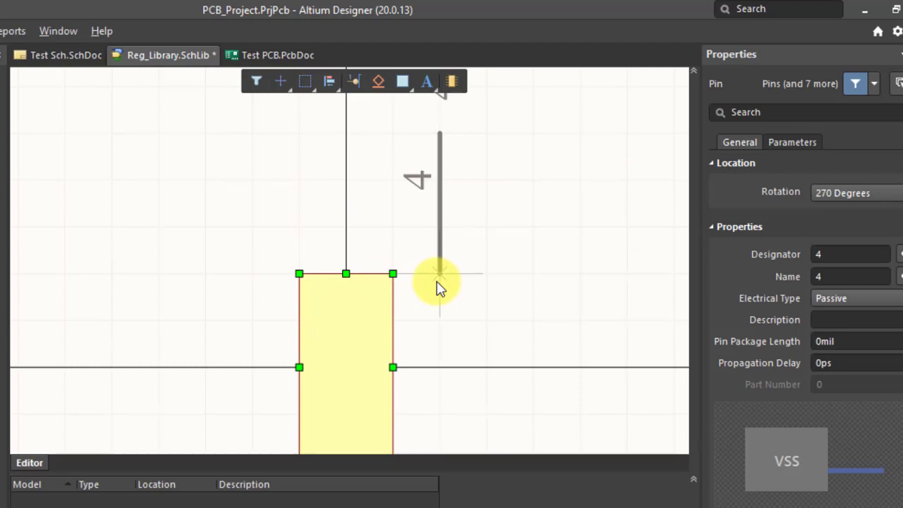
pyautogui.press('space')
pyautogui.press('space')
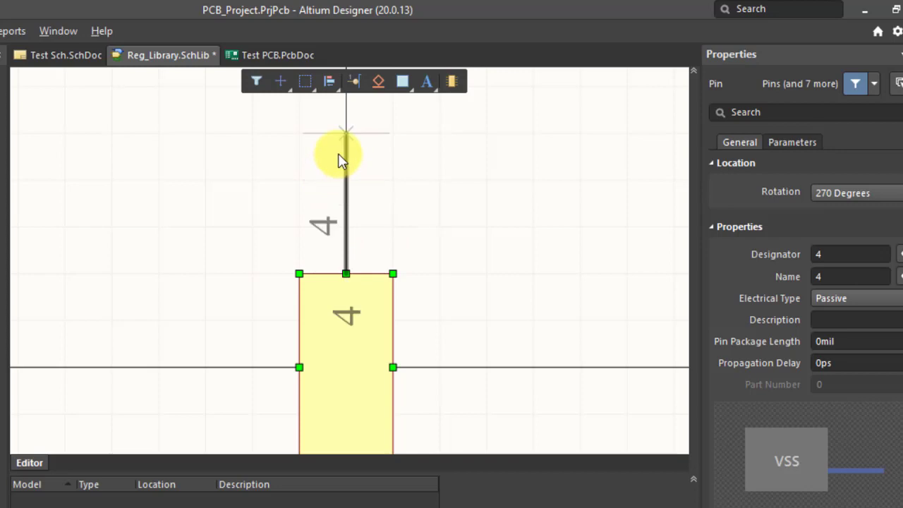
pyautogui.click(339, 161)
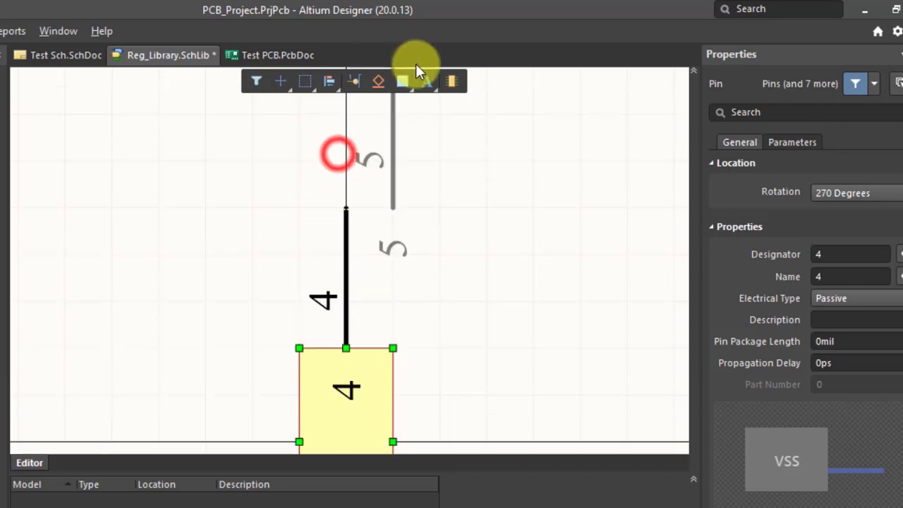
# Step: Place a second pin at the middle of the rectangle's bottom edge, rotated to 270 degrees so it extends downward
pyautogui.press('space')
pyautogui.press('space')
pyautogui.keyDown('ctrl'); pyautogui.scroll(-1, 419, 153); pyautogui.keyUp('ctrl')
pyautogui.keyDown('ctrl'); pyautogui.scroll(-1, 419, 150); pyautogui.keyUp('ctrl')
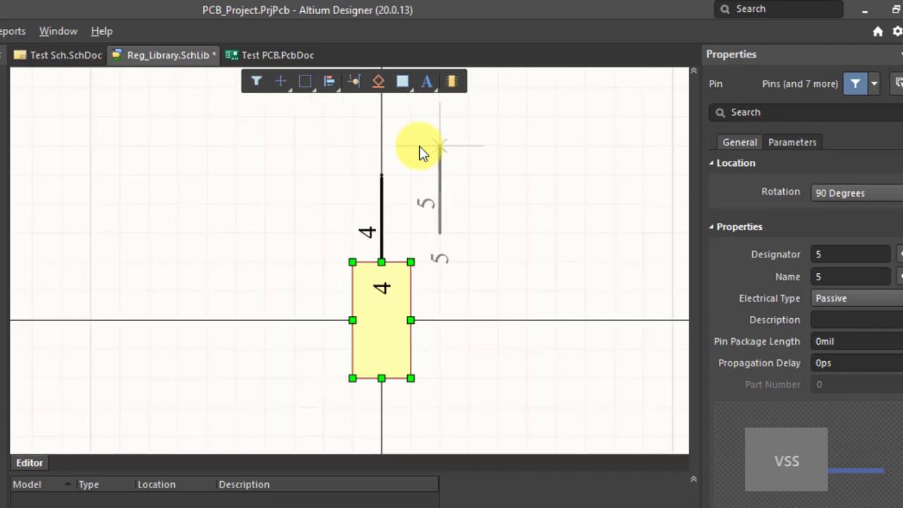
pyautogui.scroll(-1, 479, 194)
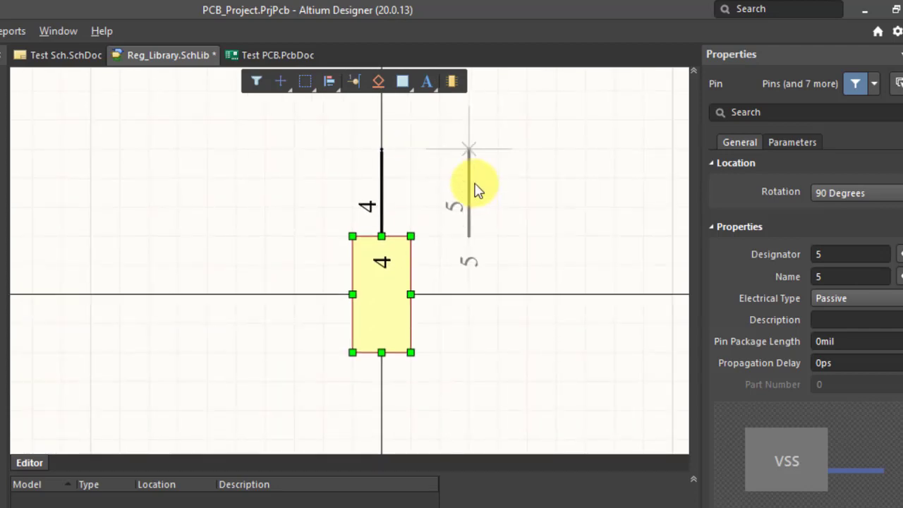
pyautogui.press('space')
pyautogui.press('space')
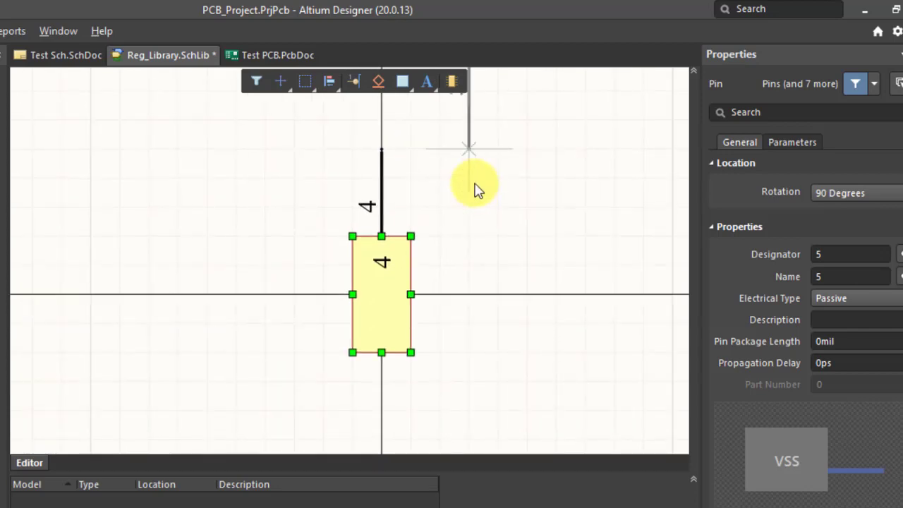
pyautogui.click(382, 433)
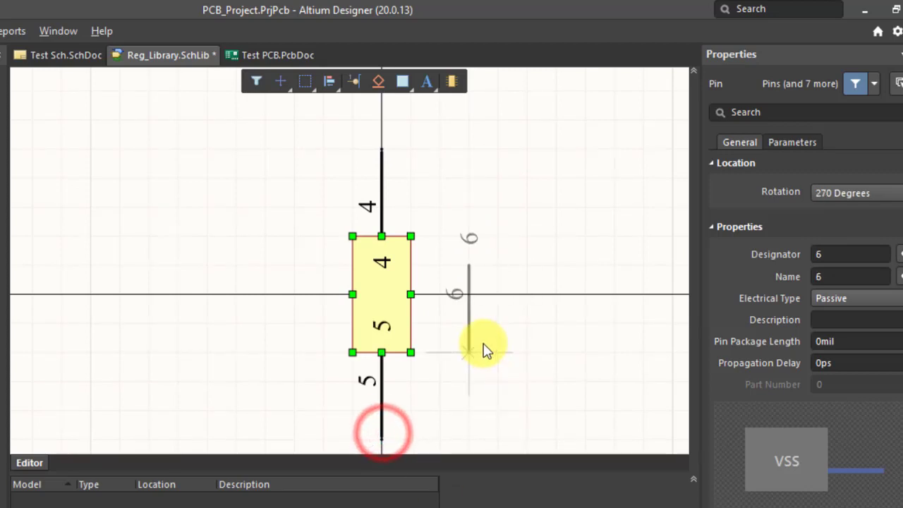
pyautogui.press('Escape')
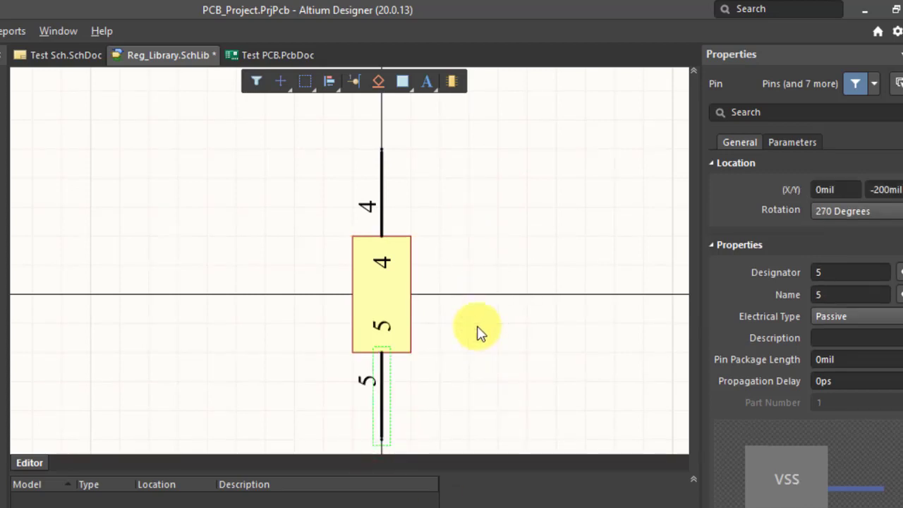
# Step: Try to shorten both resistor pins together by editing their shared length
pyautogui.scroll(-2, 477, 333)
pyautogui.keyDown('ctrl'); pyautogui.scroll(-1, 477, 333); pyautogui.keyUp('ctrl')
pyautogui.scroll(2, 473, 325)
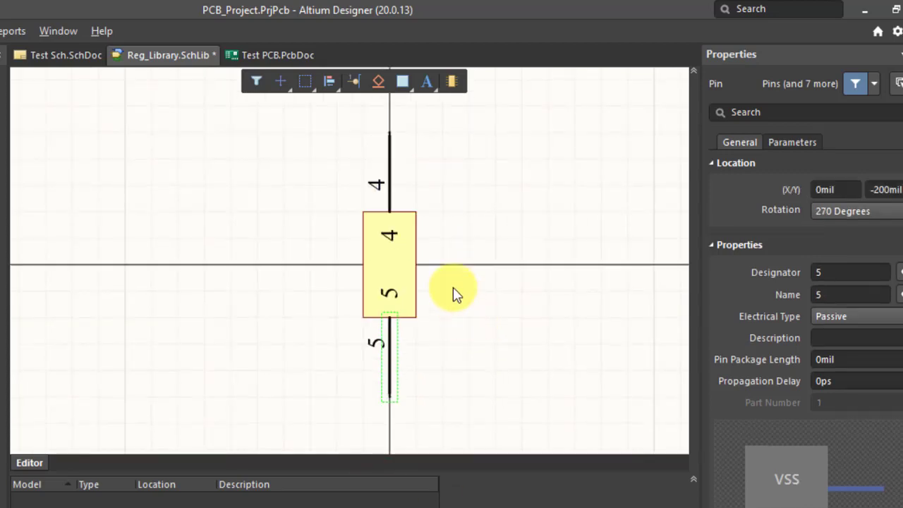
pyautogui.click(389, 199)
pyautogui.keyDown('shift'); pyautogui.click(389, 364); pyautogui.keyUp('shift')
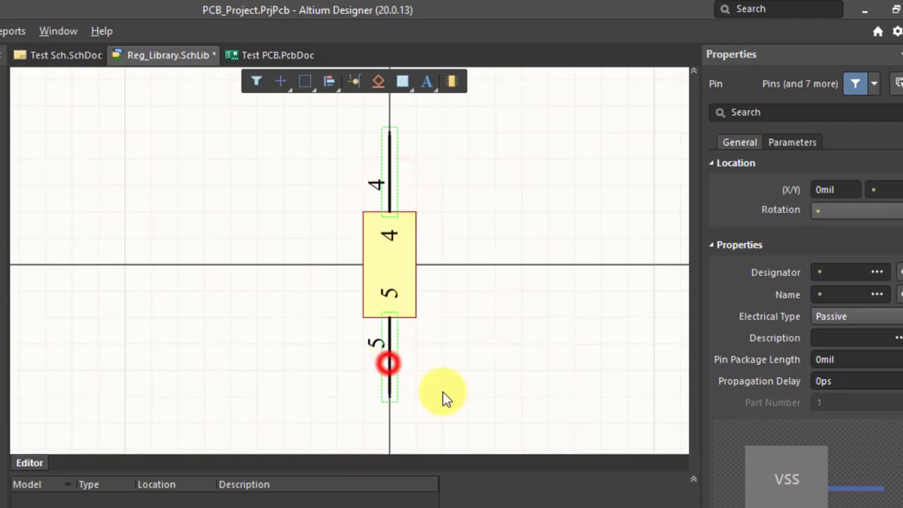
pyautogui.scroll(-1, 803, 347)
pyautogui.scroll(-3, 805, 346)
pyautogui.scroll(4, 858, 341)
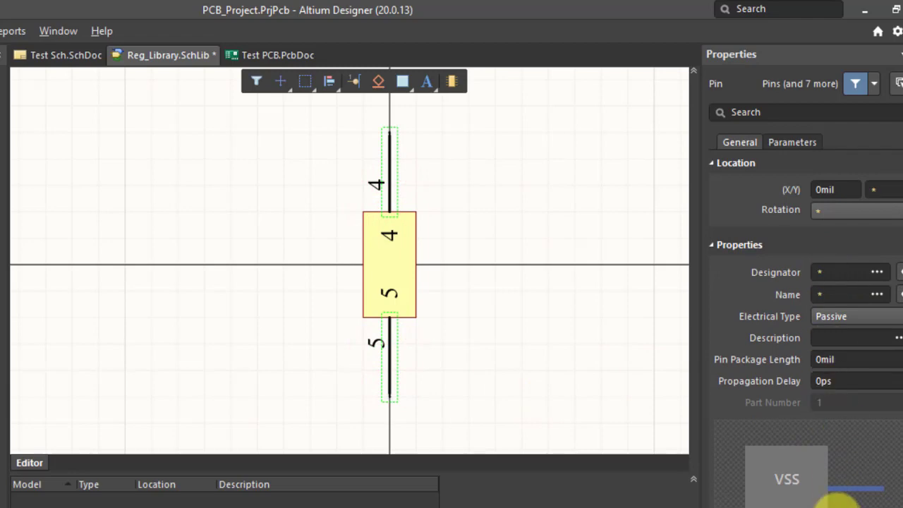
pyautogui.scroll(-1, 824, 505)
pyautogui.click(833, 502)
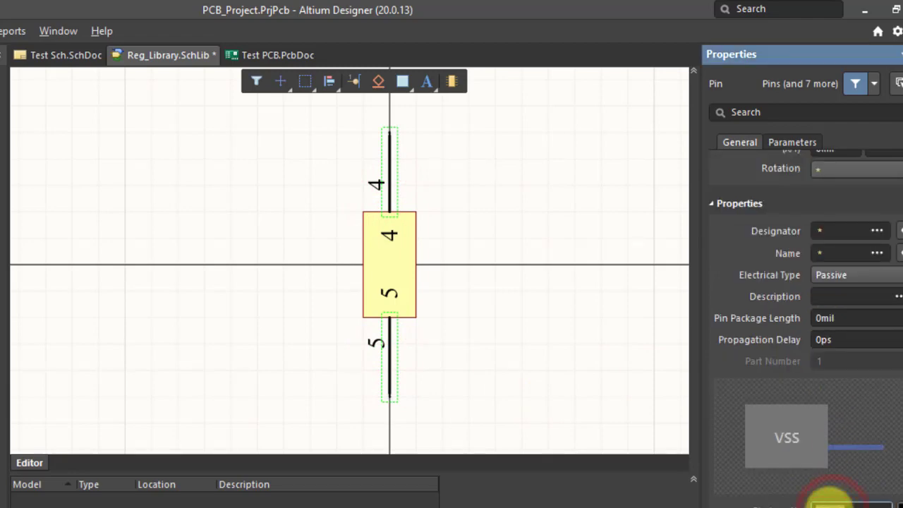
pyautogui.click(820, 503)
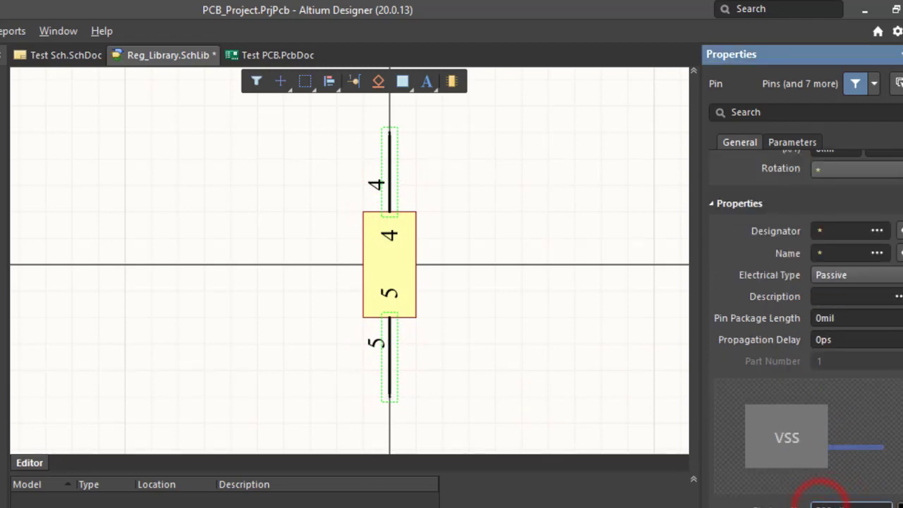
pyautogui.press('Return')
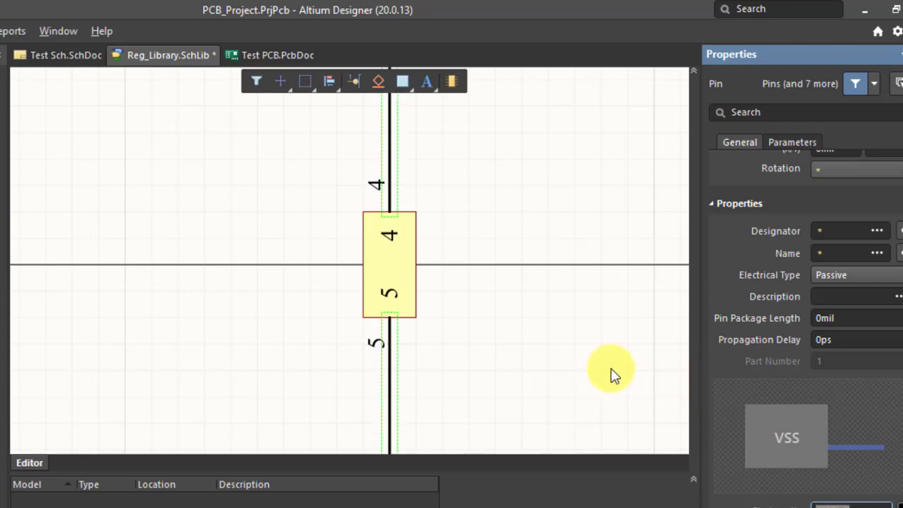
# Step: Set the length of both the upper and lower resistor pins to 100 mil
pyautogui.click(406, 242)
pyautogui.click(387, 192)
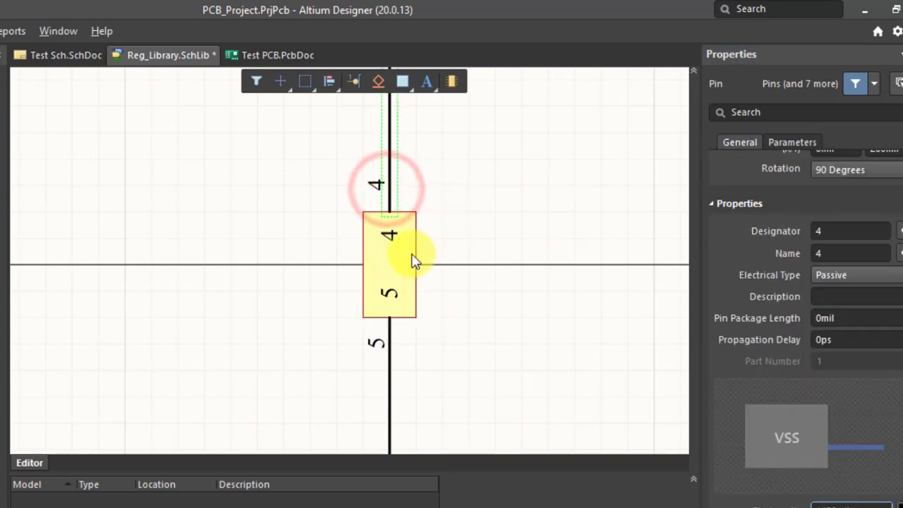
pyautogui.scroll(-2, 402, 286)
pyautogui.click(390, 321)
pyautogui.scroll(3, 389, 317)
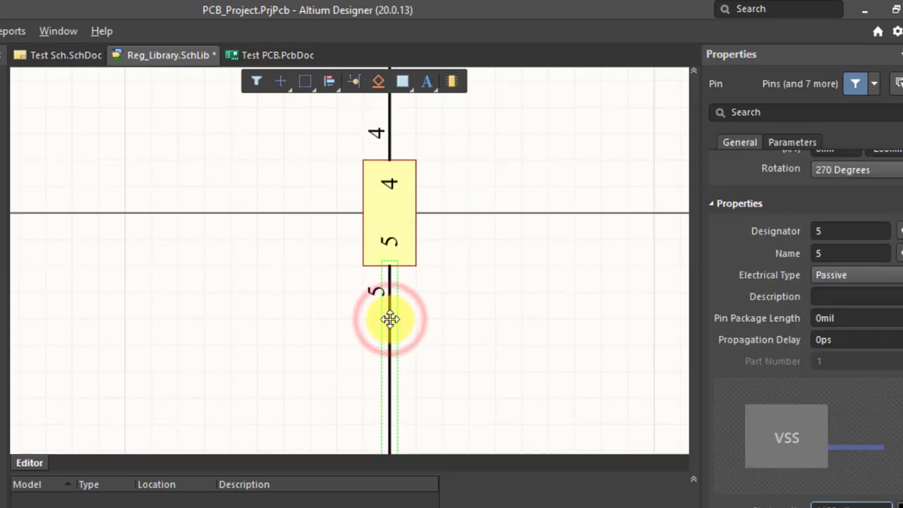
pyautogui.keyDown('shift'); pyautogui.click(390, 199); pyautogui.keyUp('shift')
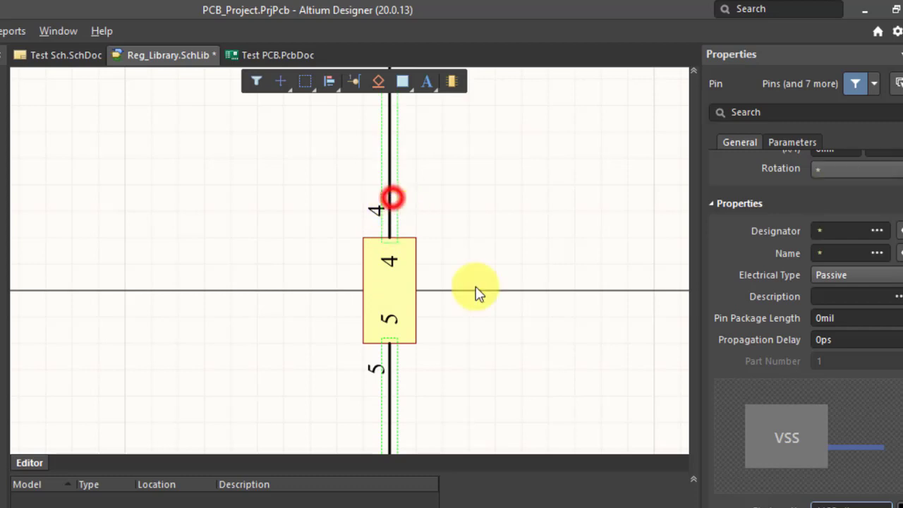
pyautogui.click(817, 500)
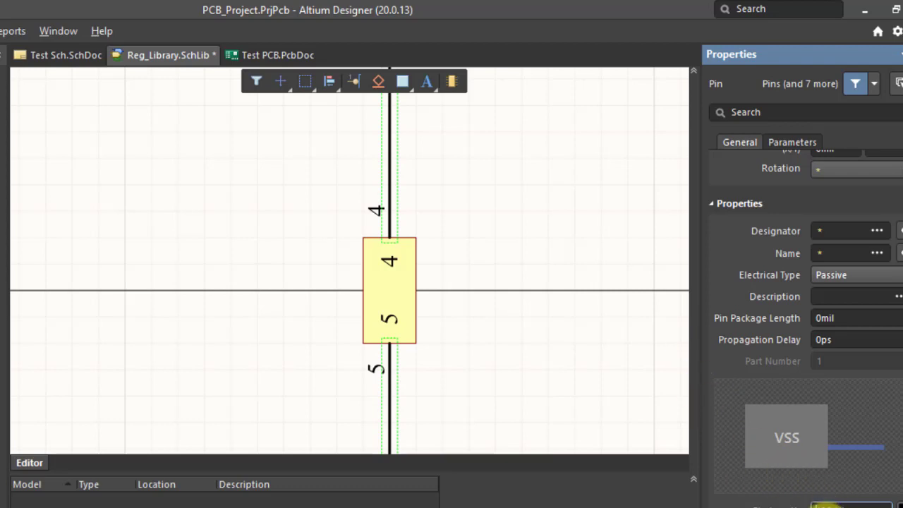
pyautogui.click(548, 346)
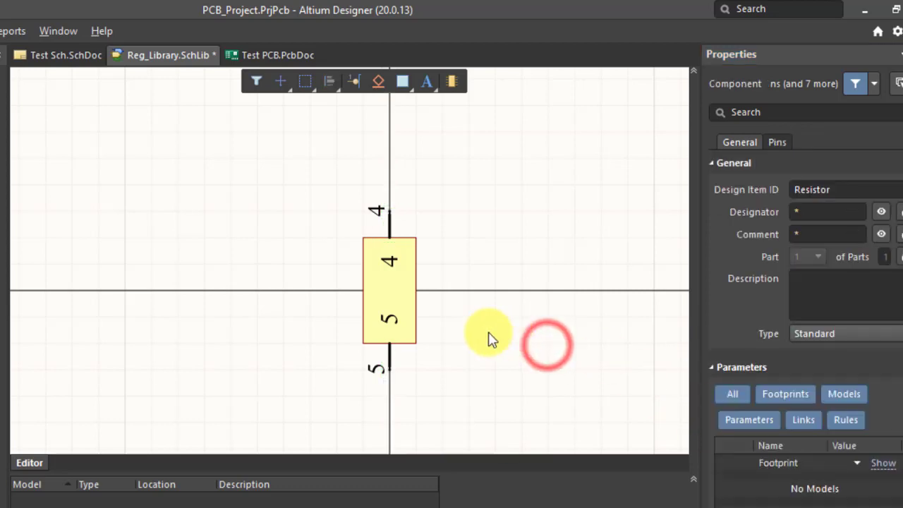
# Step: Hide the names of both resistor pins so that only their designators are displayed
pyautogui.click(400, 305)
pyautogui.click(390, 220)
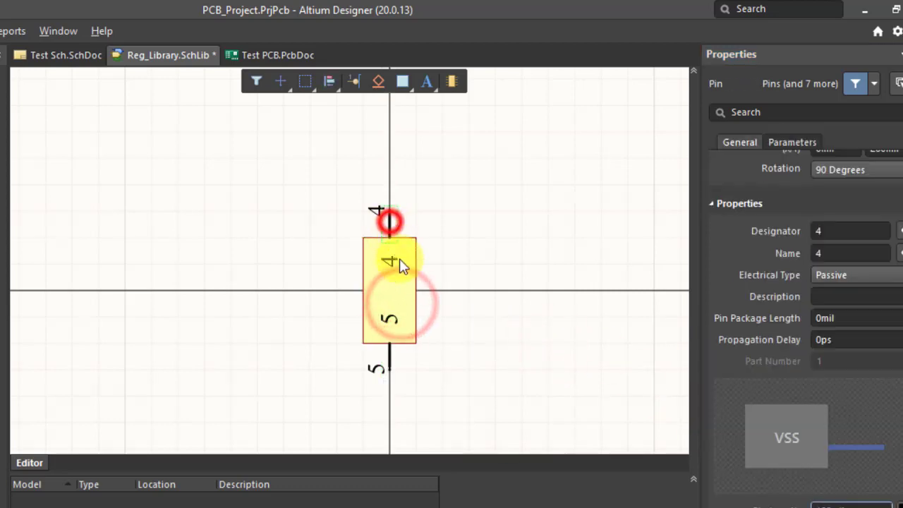
pyautogui.keyDown('shift'); pyautogui.click(385, 361); pyautogui.keyUp('shift')
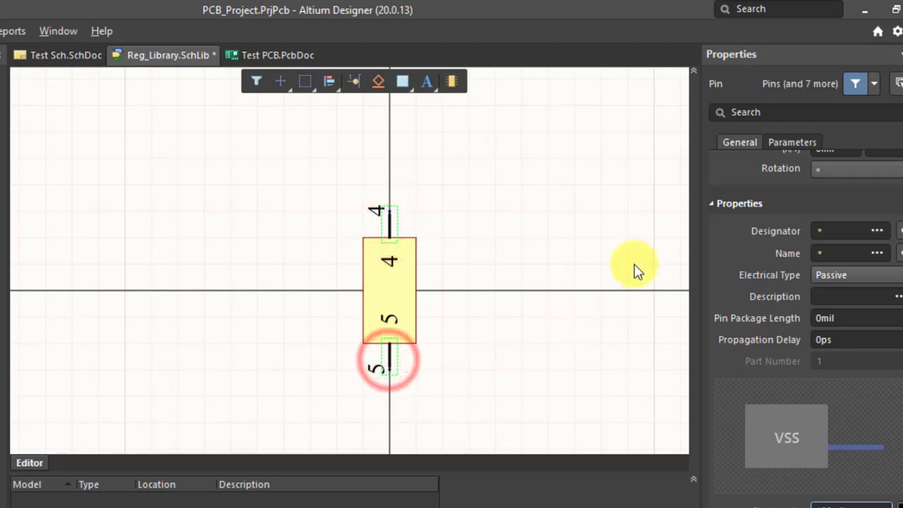
pyautogui.click(900, 255)
pyautogui.click(490, 357)
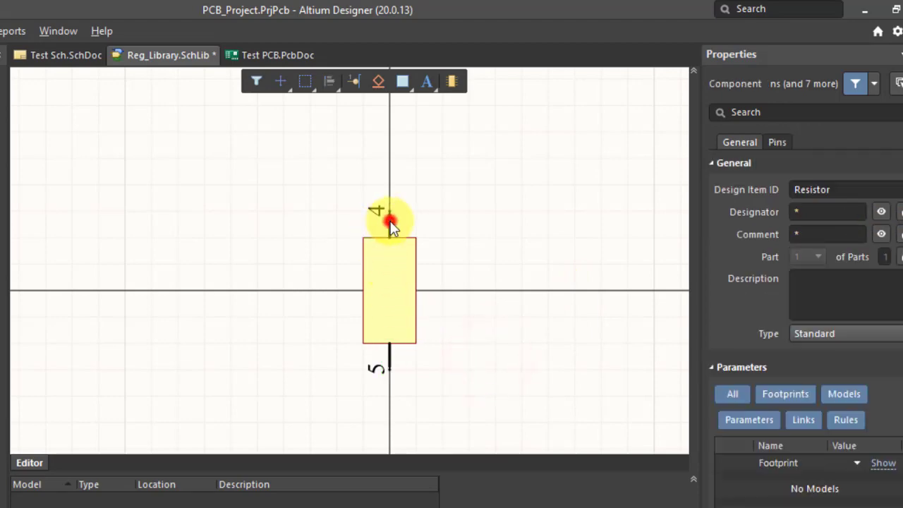
pyautogui.click(389, 223)
pyautogui.keyDown('shift'); pyautogui.click(389, 357); pyautogui.keyUp('shift')
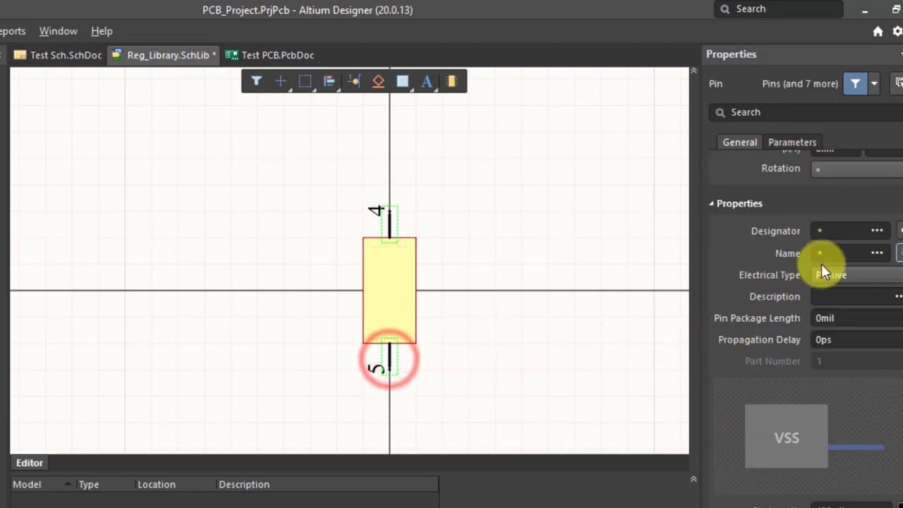
pyautogui.click(842, 229)
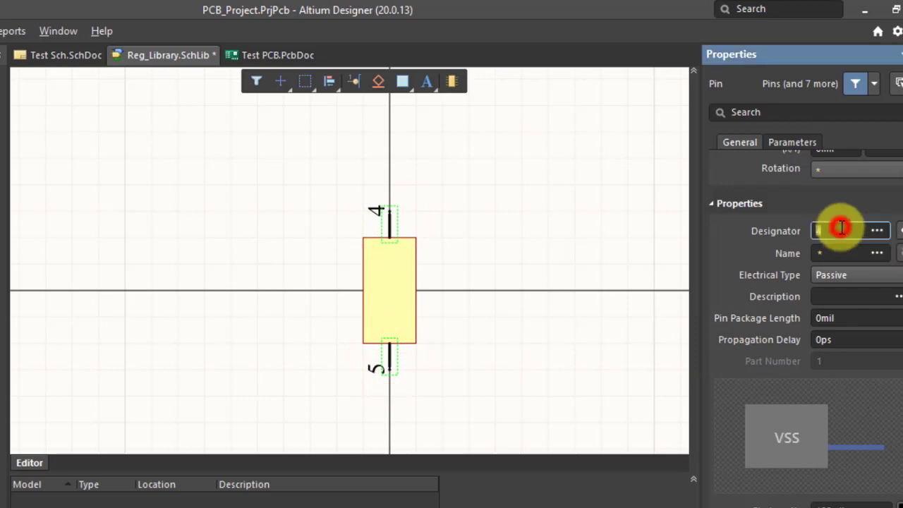
pyautogui.click(570, 226)
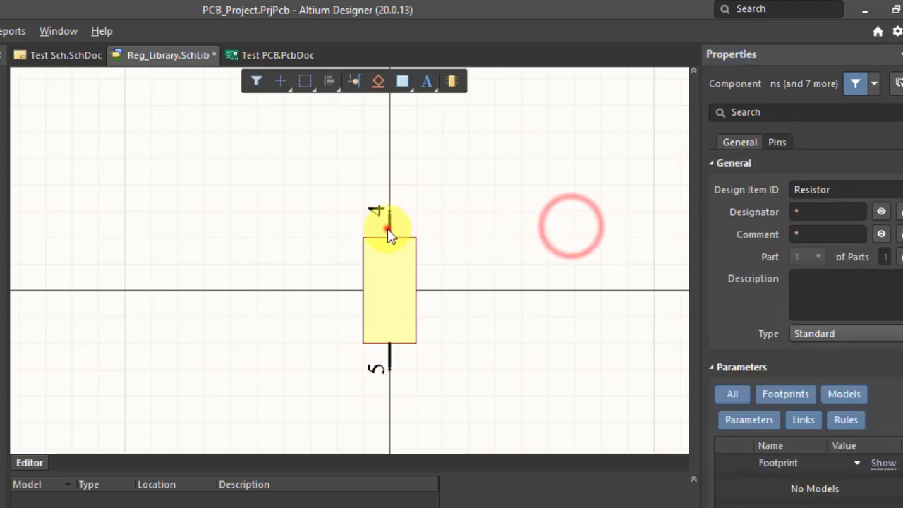
# Step: Set the designator of the pin above the resistor body to 1
pyautogui.click(388, 227)
pyautogui.click(833, 233)
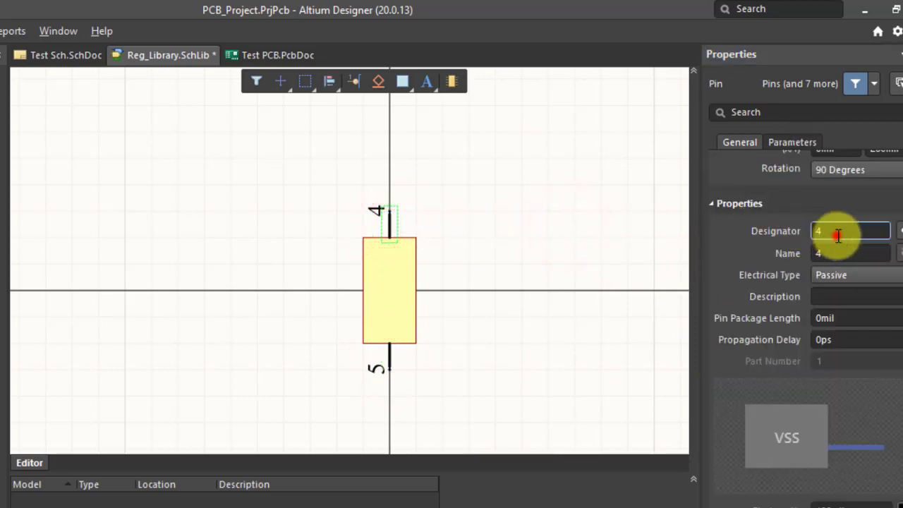
pyautogui.write('1')
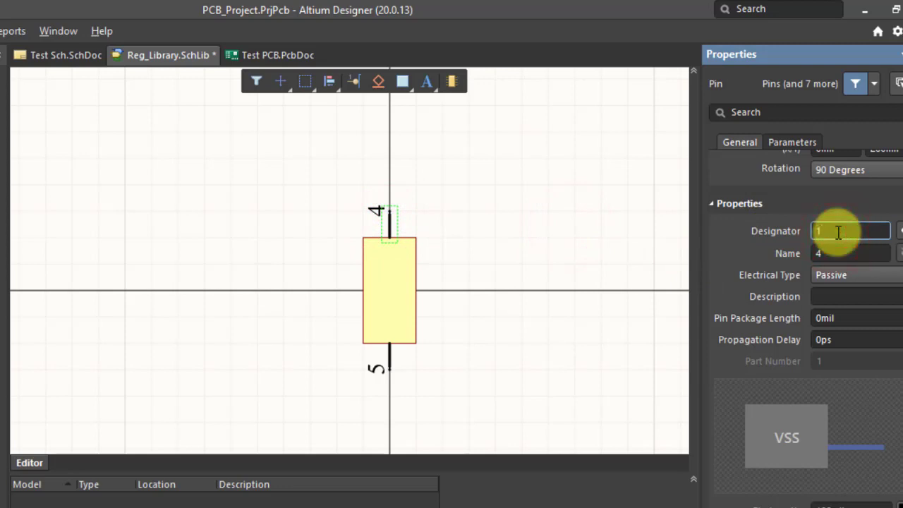
pyautogui.press('Return')
# Step: Set the designator of the pin below the resistor body to 2 and deselect the pin
pyautogui.click(392, 357)
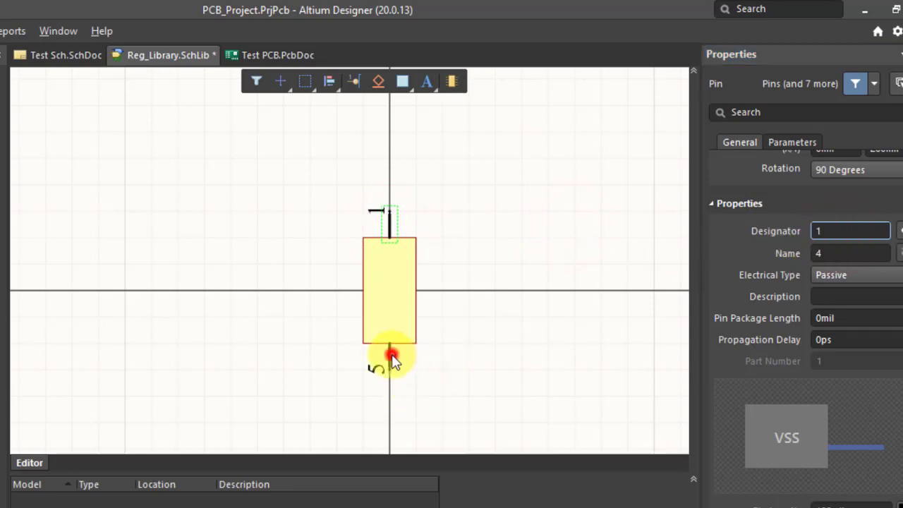
pyautogui.click(854, 229)
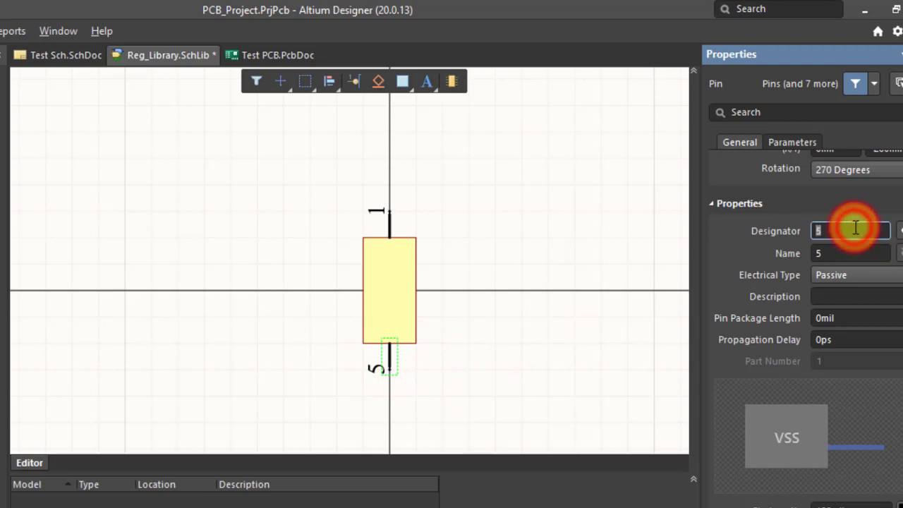
pyautogui.write('2')
pyautogui.press('Return')
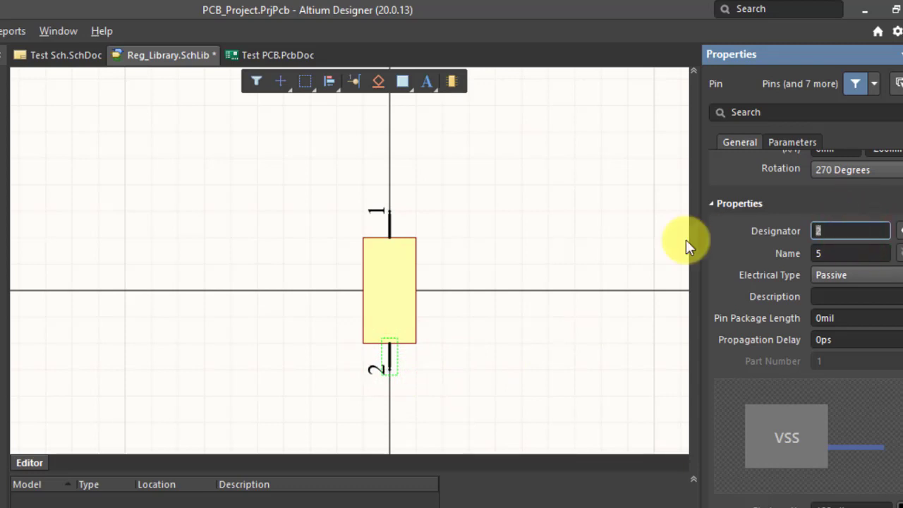
pyautogui.click(580, 256)
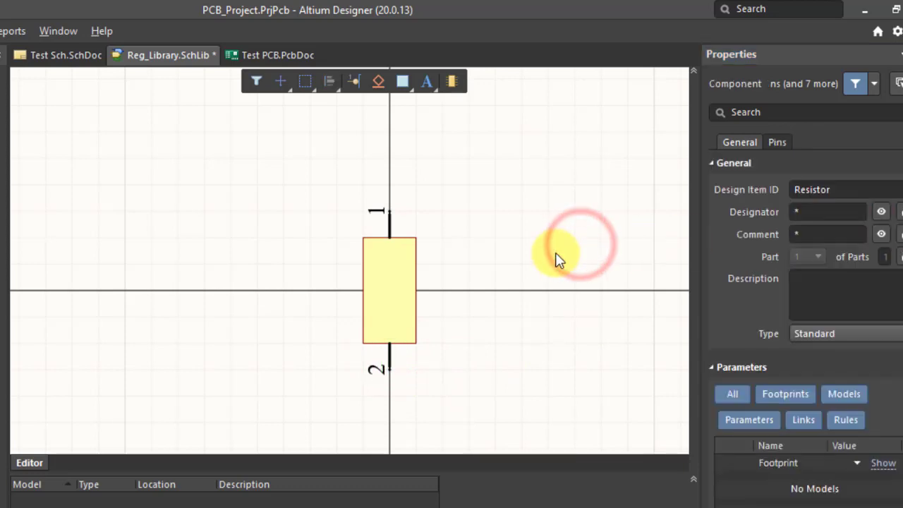
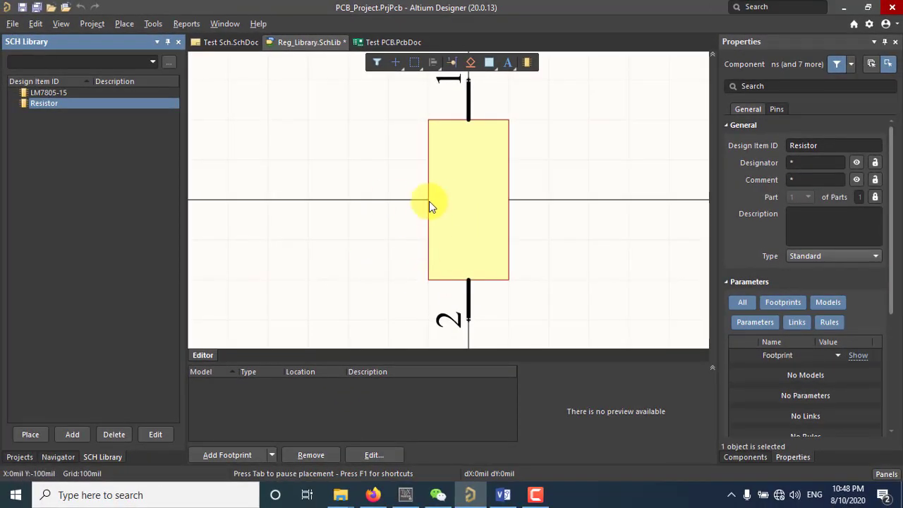
# Step: Give the resistor's rectangular body a Small border in blue
pyautogui.click(504, 192)
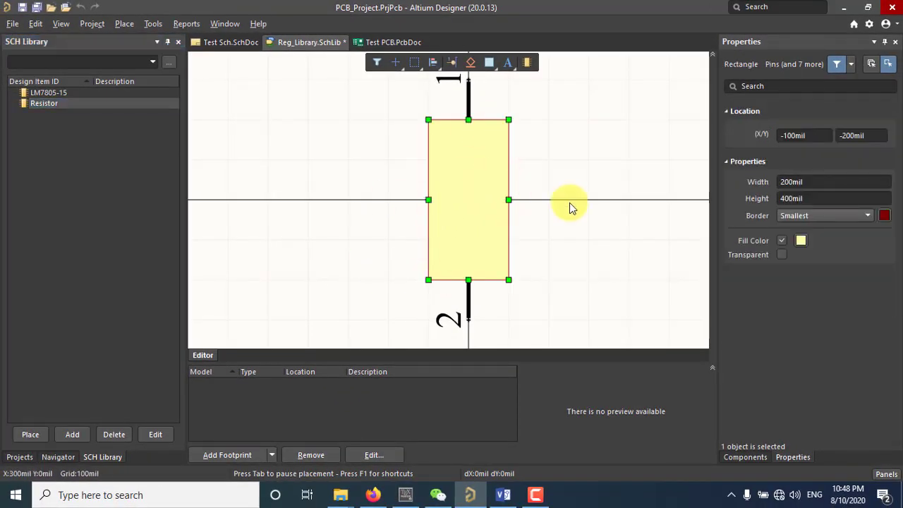
pyautogui.click(867, 219)
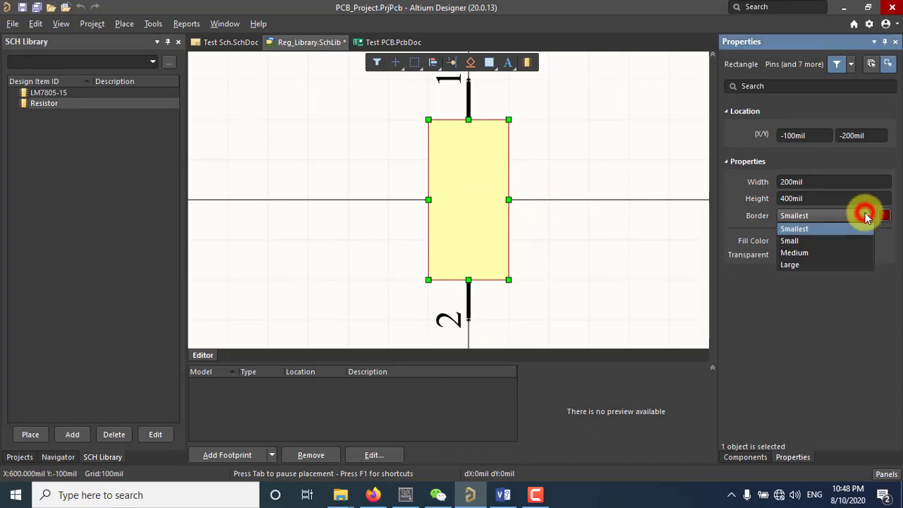
pyautogui.click(804, 239)
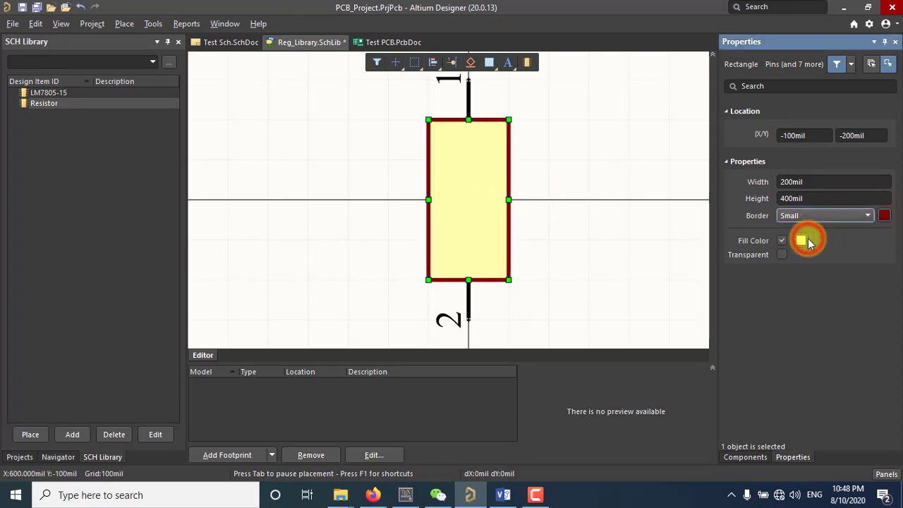
pyautogui.click(885, 218)
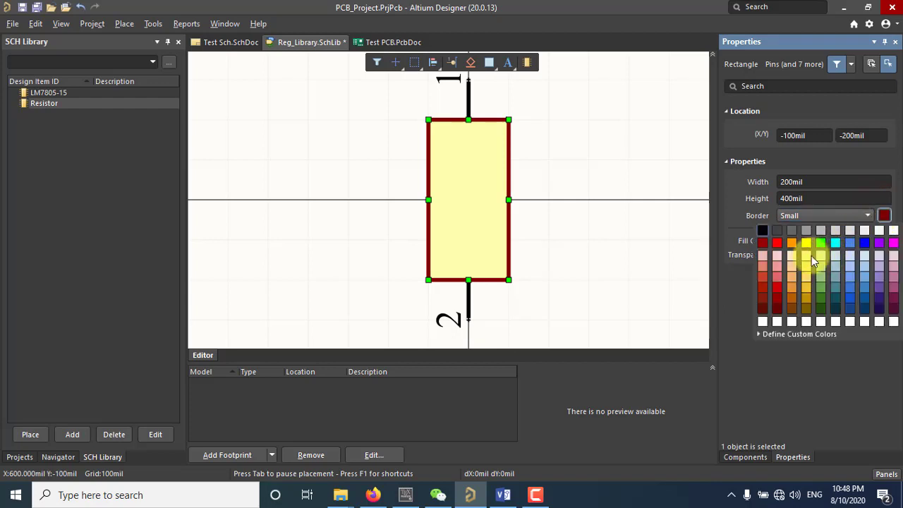
pyautogui.click(867, 247)
pyautogui.click(559, 186)
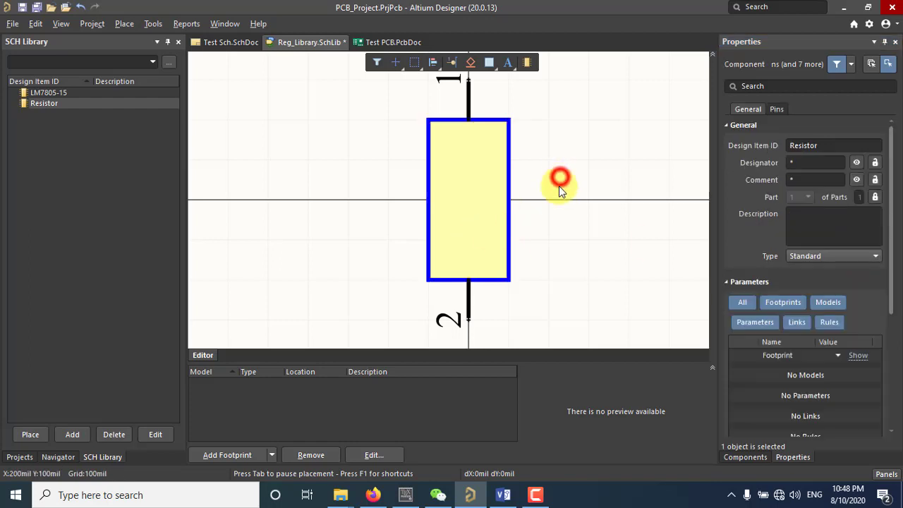
# Step: Save the Reg_Library.SchLib schematic library
pyautogui.keyDown('ctrl'); pyautogui.scroll(-4, 559, 191); pyautogui.keyUp('ctrl')
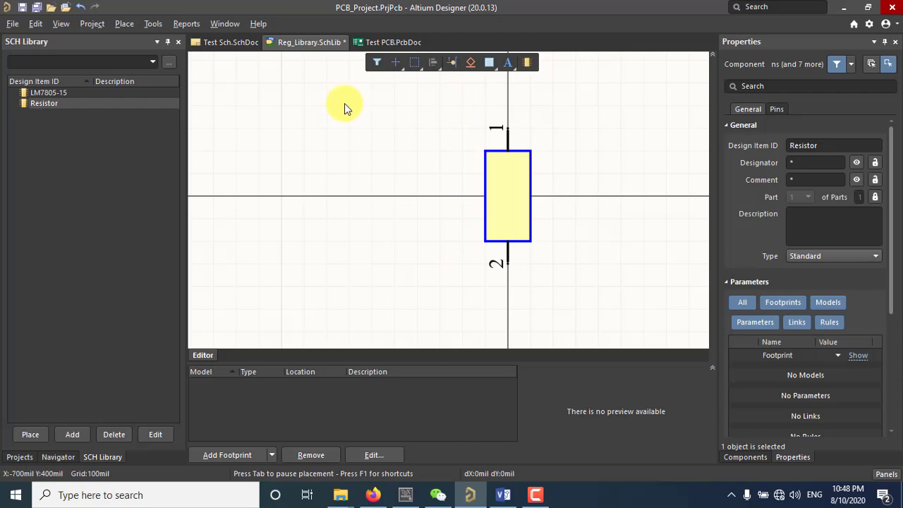
pyautogui.rightClick(326, 38)
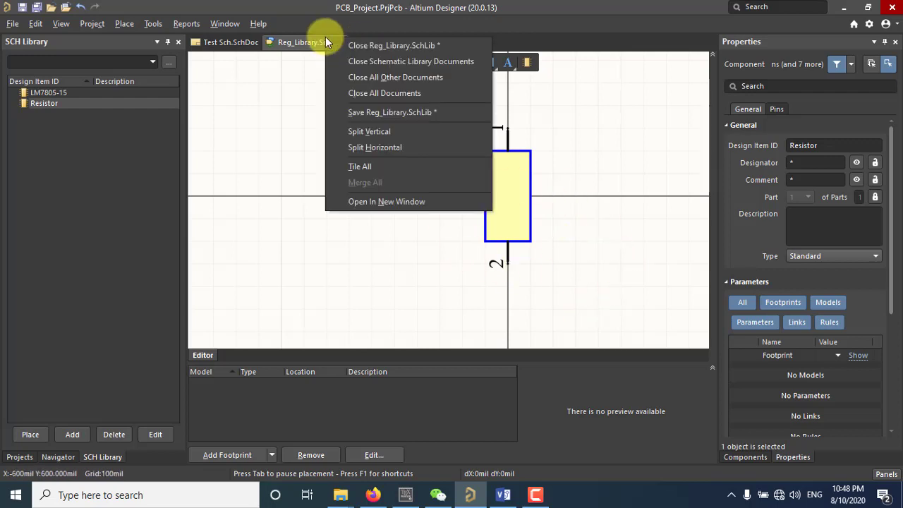
pyautogui.click(402, 112)
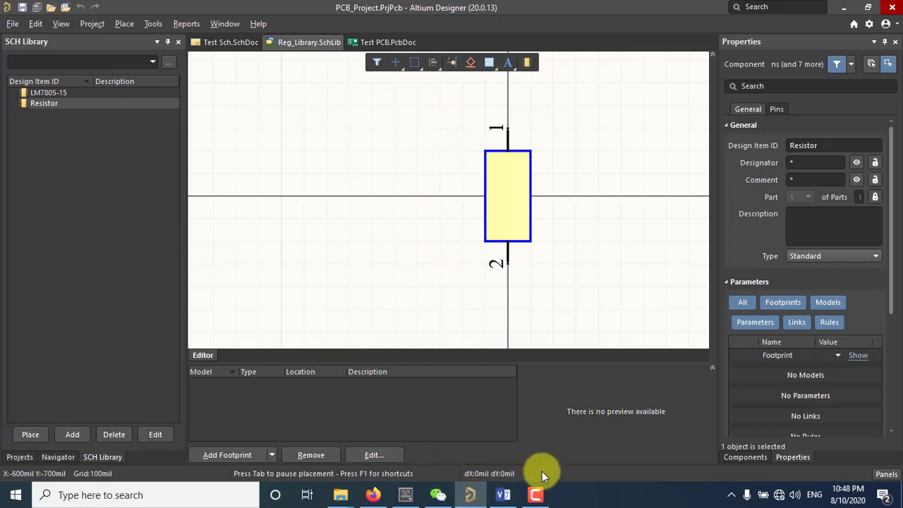
# Step: Switch to Visio and examine the LM350 and LM7805 regulator circuits on the PCB Lan page
pyautogui.click(504, 495)
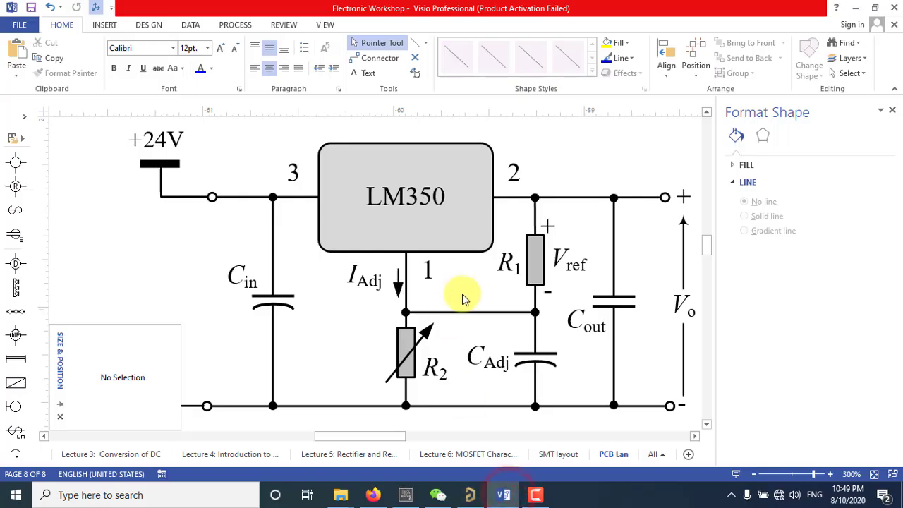
pyautogui.keyDown('ctrl'); pyautogui.scroll(-4, 462, 294); pyautogui.keyUp('ctrl')
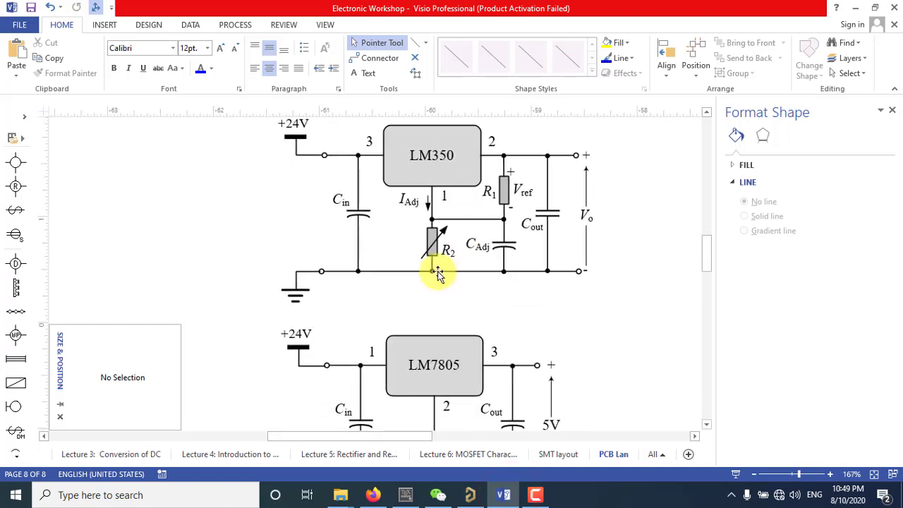
pyautogui.scroll(-1, 448, 268)
pyautogui.scroll(1, 449, 272)
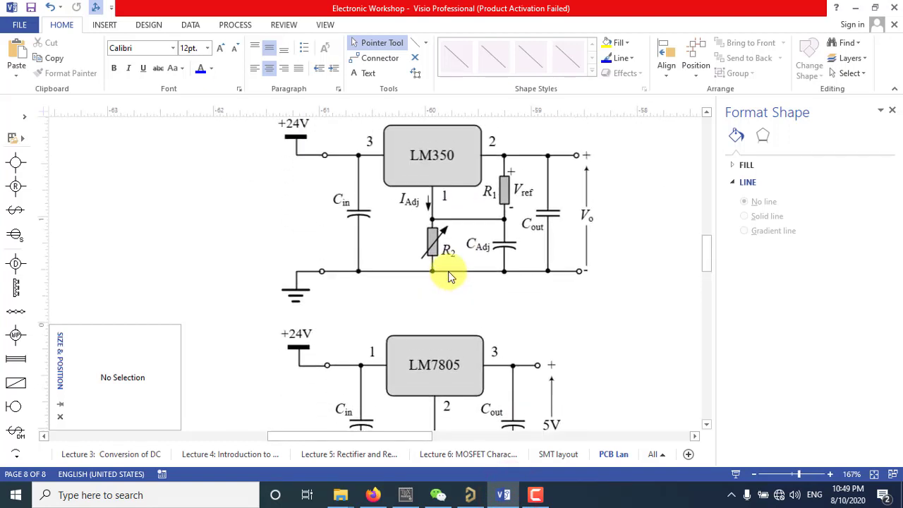
# Step: Review the regulator circuits on the PCB Lan page, from the LM350 through to the LM7812
pyautogui.scroll(-1, 460, 282)
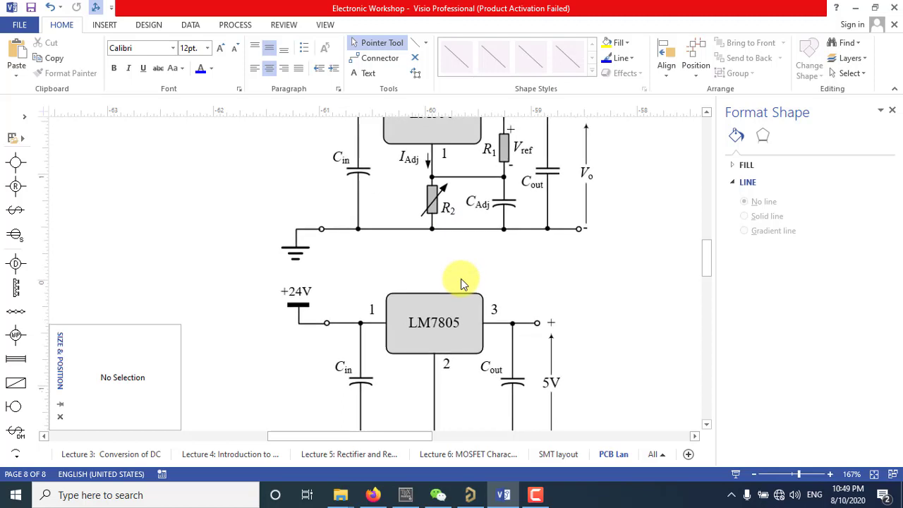
pyautogui.scroll(1, 461, 284)
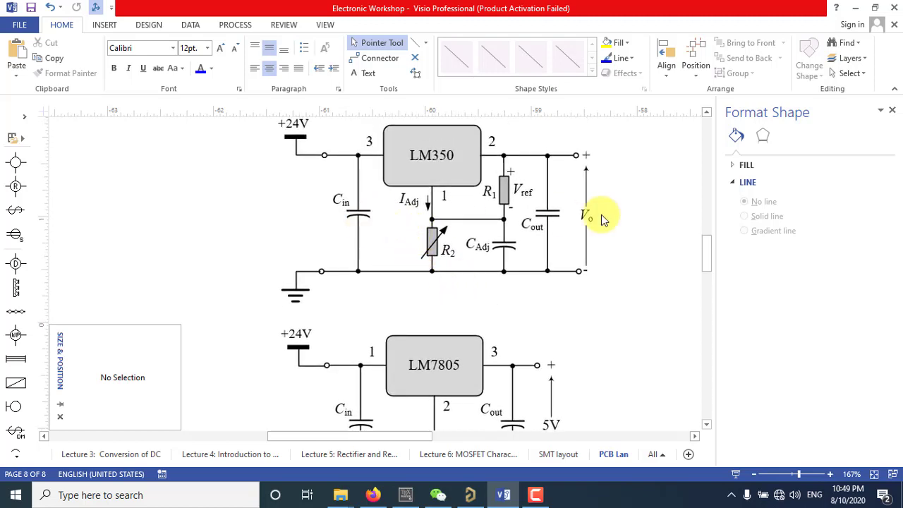
pyautogui.scroll(-7, 540, 225)
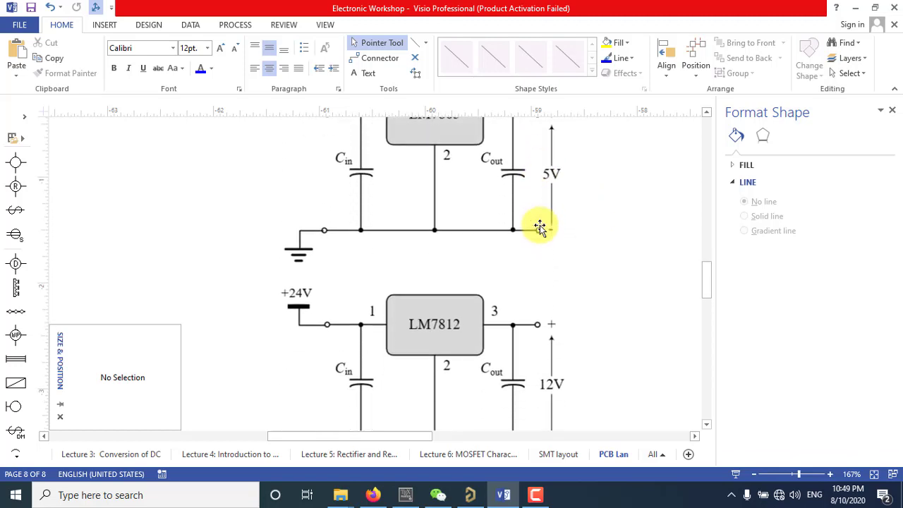
pyautogui.scroll(-1, 409, 365)
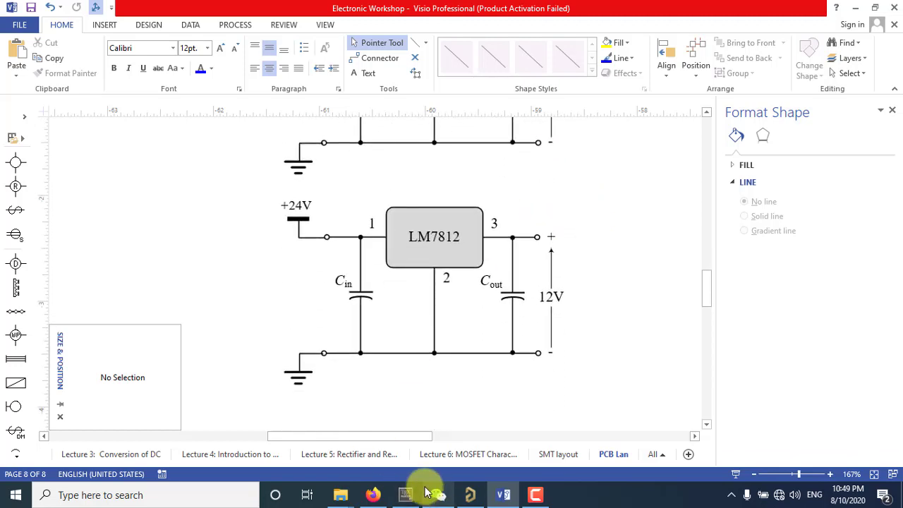
# Step: Switch to Altium Designer and set the Resistor component's designator to R?
pyautogui.click(470, 495)
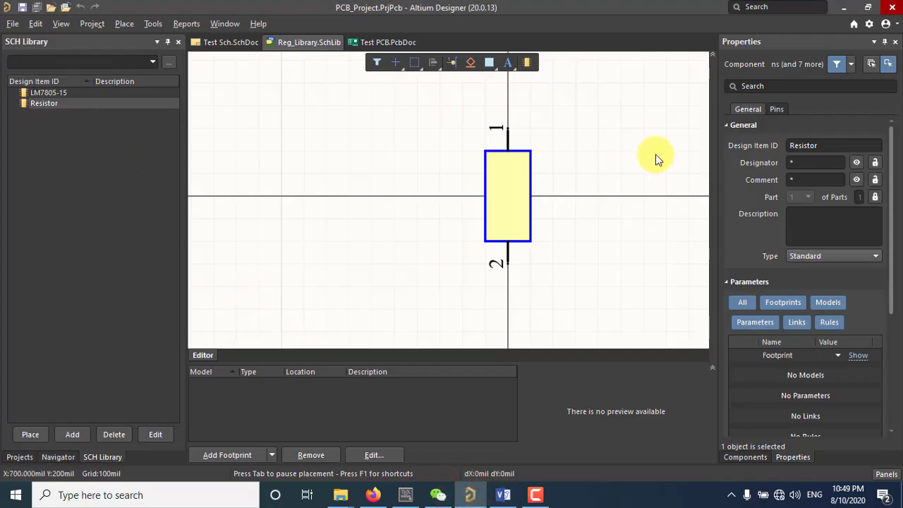
pyautogui.click(822, 162)
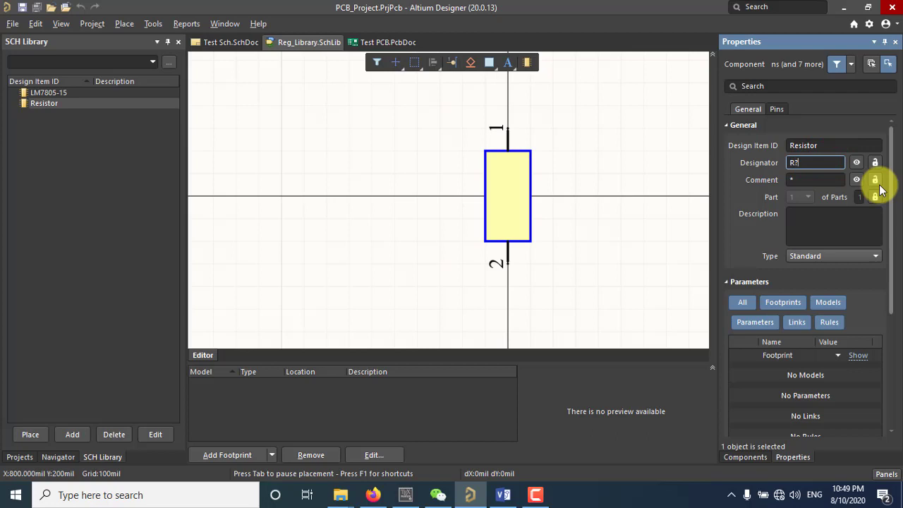
pyautogui.press('Return')
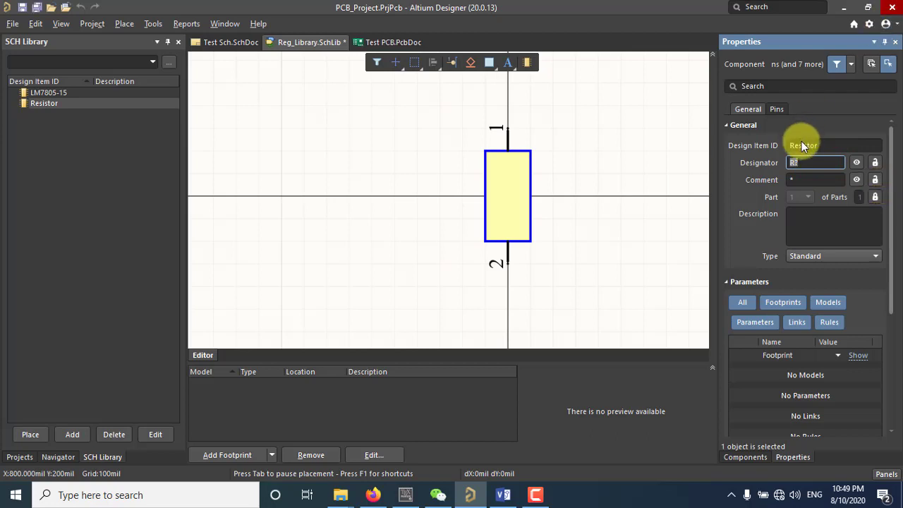
# Step: Set the Resistor component's comment to resistor and save Reg_Library.SchLib
pyautogui.click(815, 181)
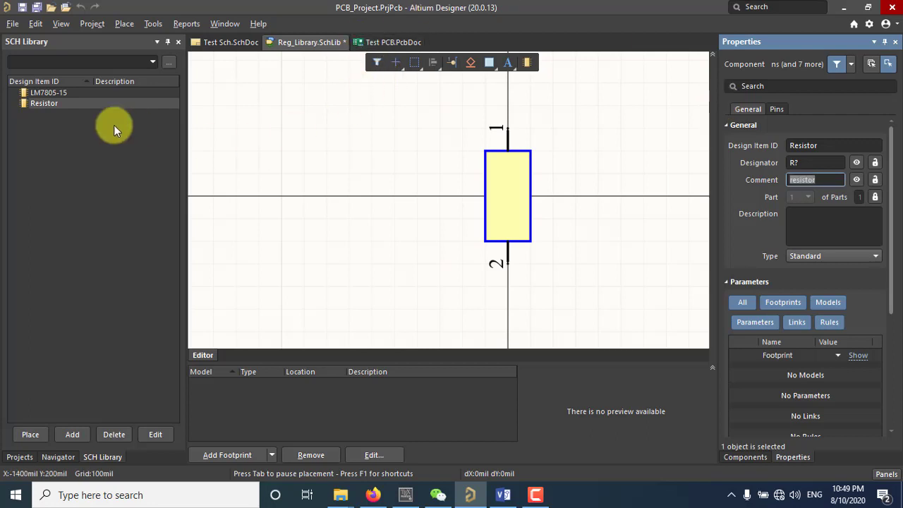
pyautogui.rightClick(323, 41)
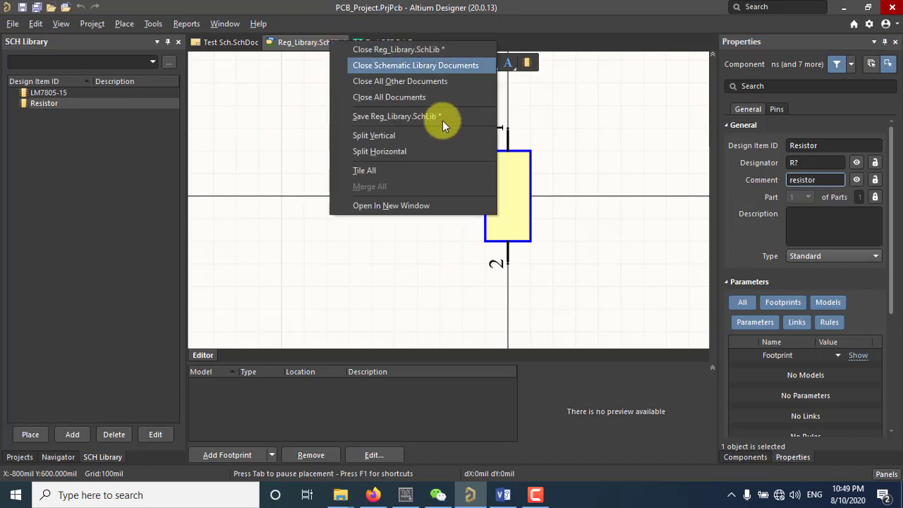
pyautogui.click(389, 111)
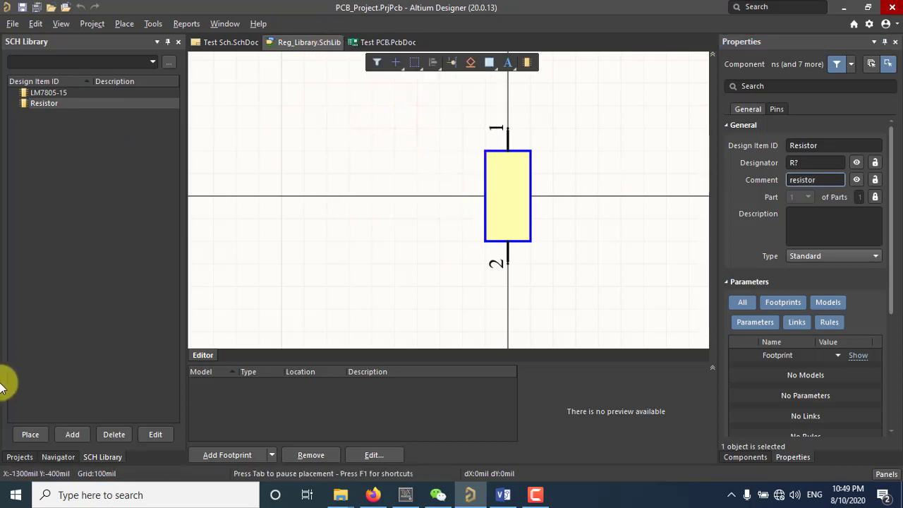
# Step: Add a new component named Cap_Nonpolar to the schematic library
pyautogui.click(73, 435)
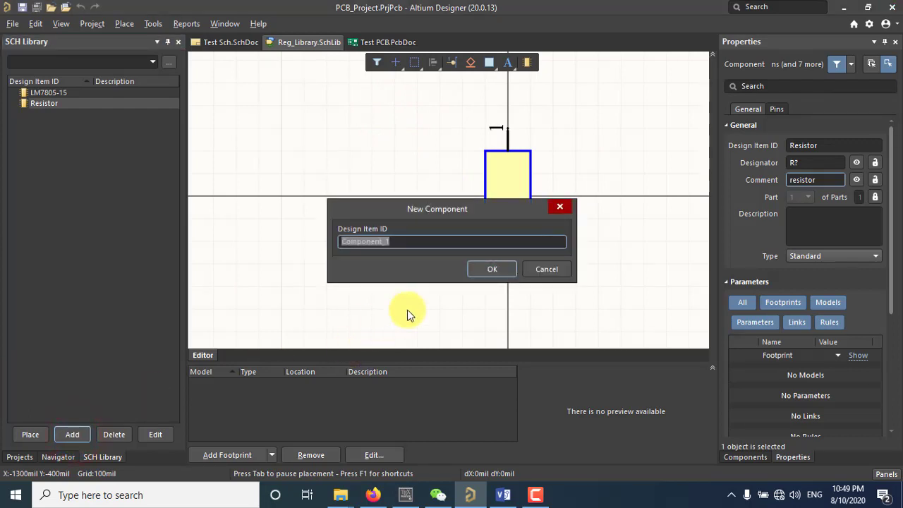
pyautogui.write('Cap_Nonpolar')
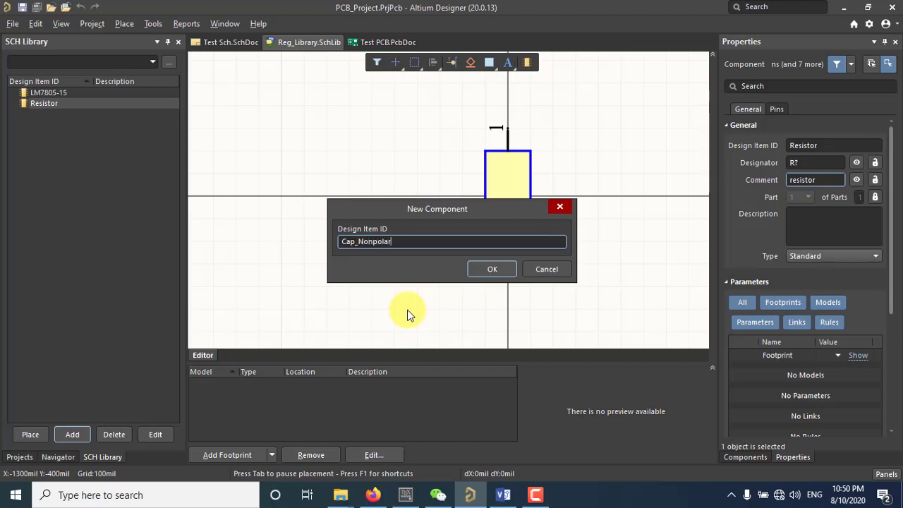
pyautogui.click(500, 267)
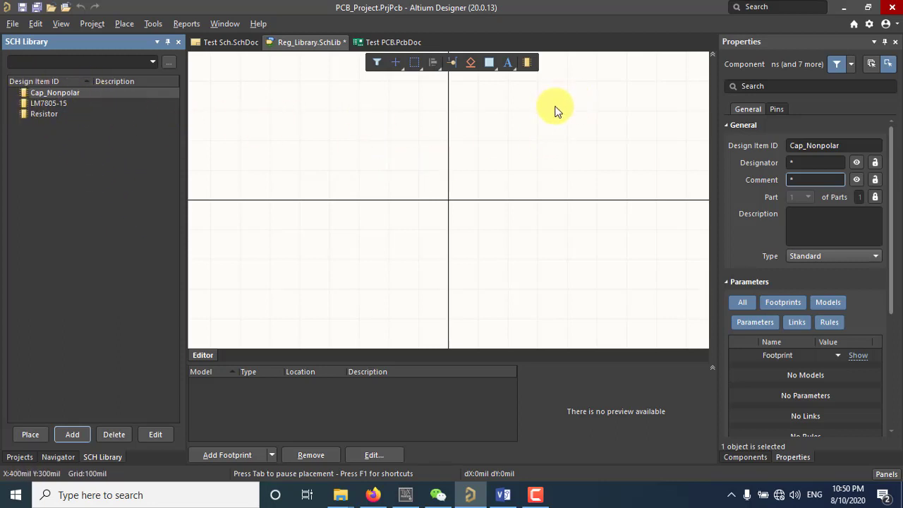
# Step: Draw two parallel horizontal lines 200 mil long as capacitor plates, one through the origin and one 100 mil above it
pyautogui.click(492, 63)
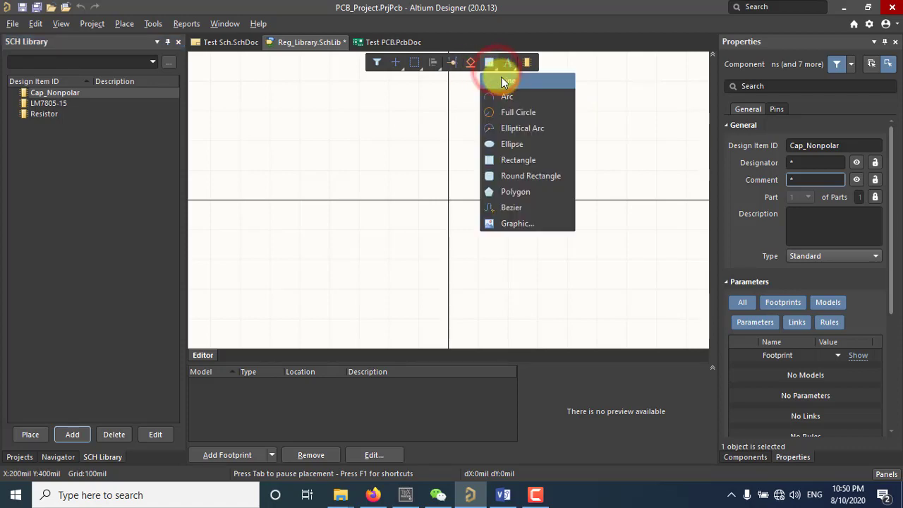
pyautogui.click(501, 77)
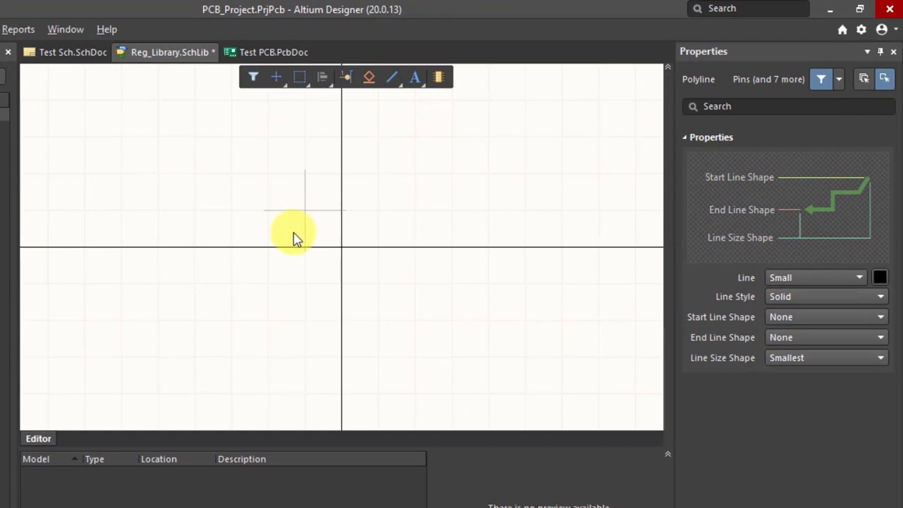
pyautogui.click(304, 209)
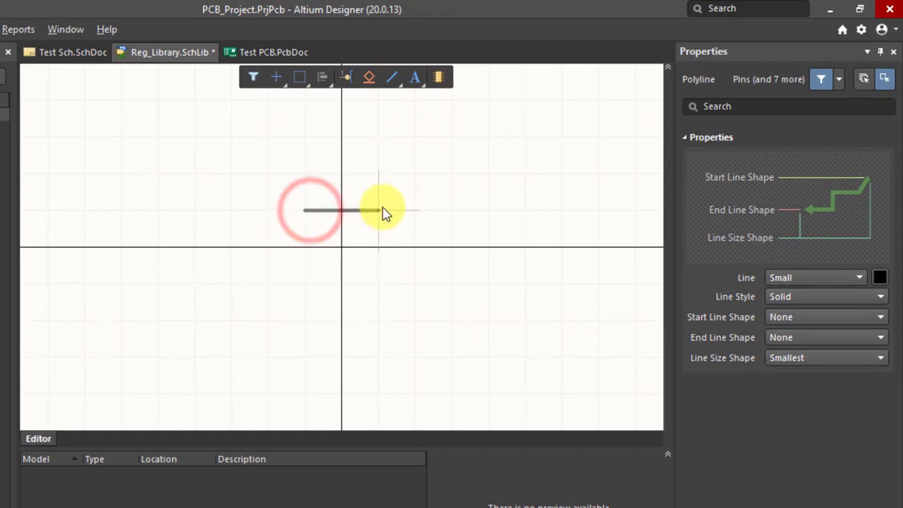
pyautogui.click(380, 209)
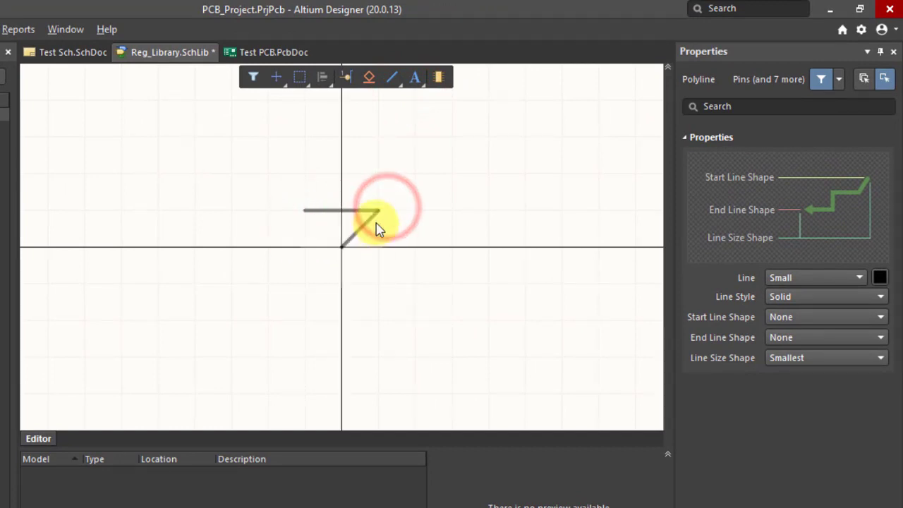
pyautogui.press('Escape')
pyautogui.click(304, 247)
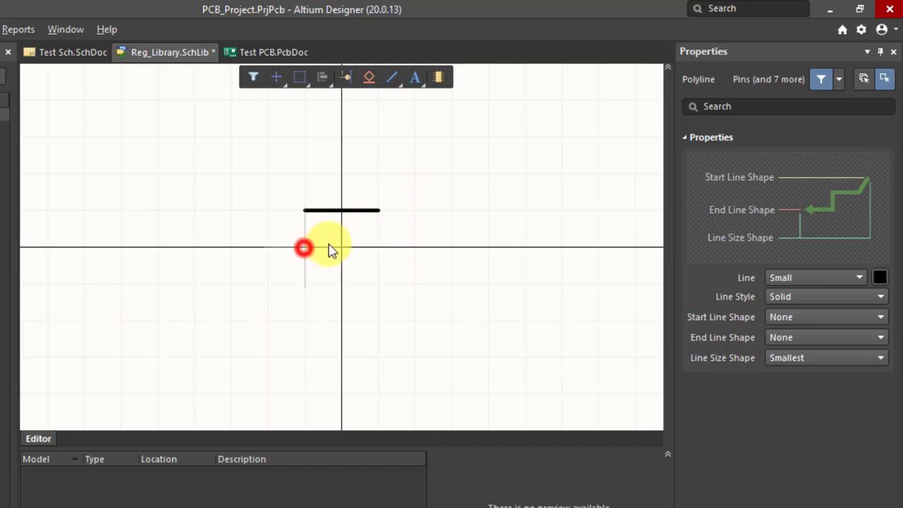
pyautogui.click(380, 247)
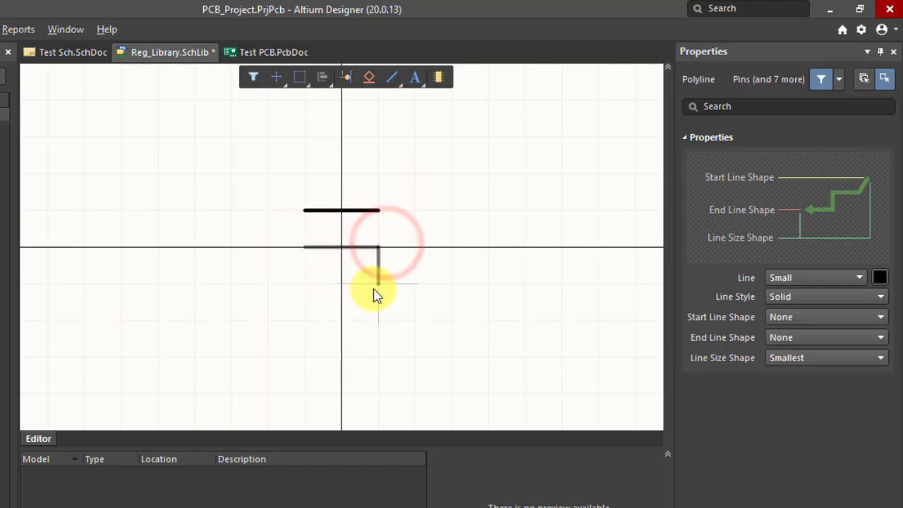
pyautogui.press('Escape')
pyautogui.press('Escape')
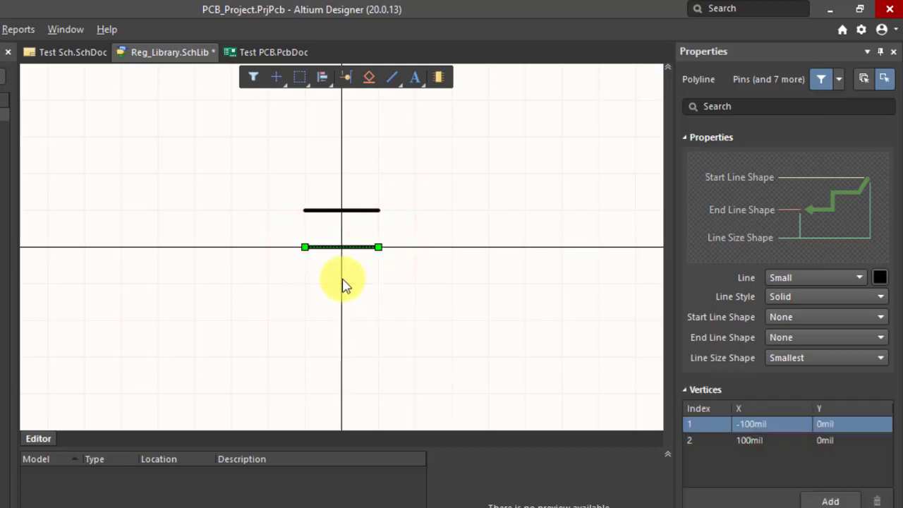
# Step: Colour both capacitor plate lines blue and deselect them
pyautogui.keyDown('shift'); pyautogui.click(368, 211); pyautogui.keyUp('shift')
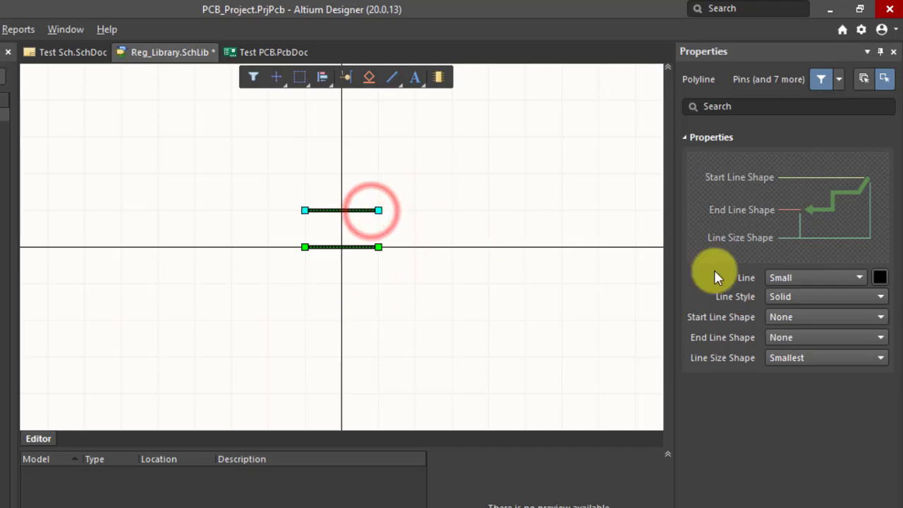
pyautogui.click(877, 276)
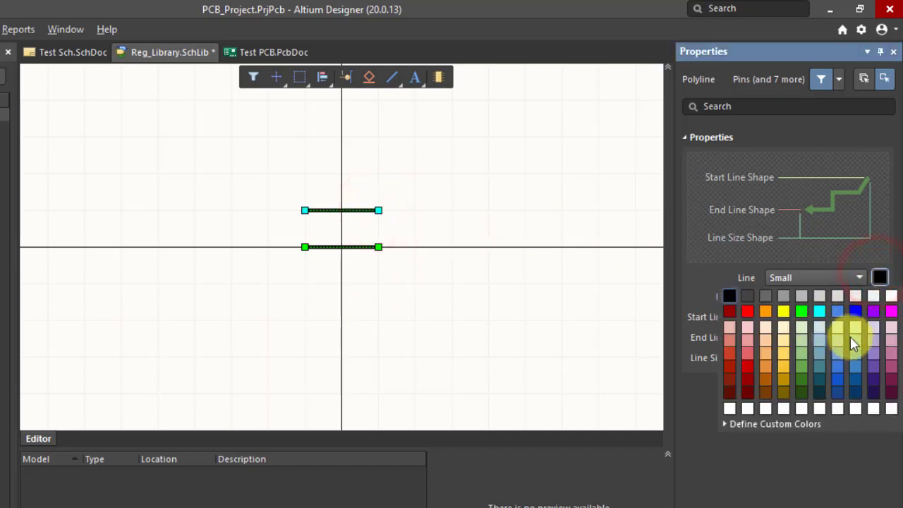
pyautogui.click(861, 308)
pyautogui.click(487, 311)
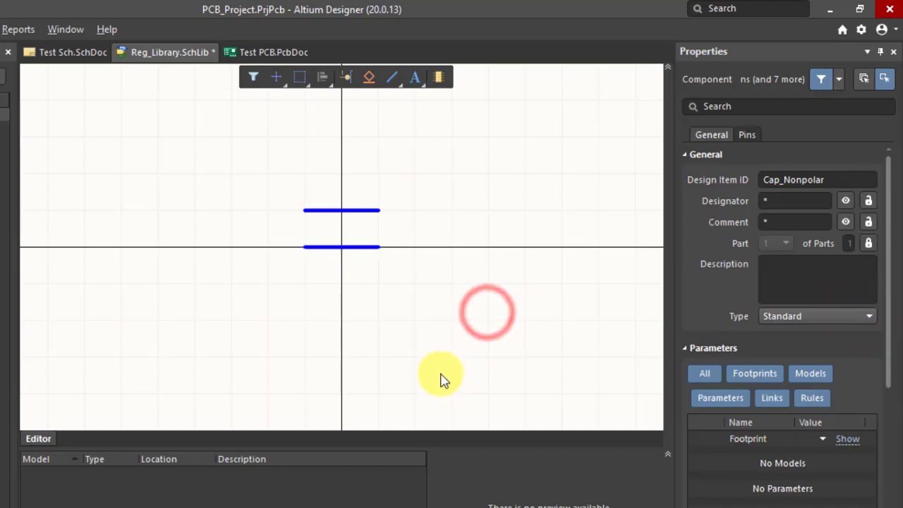
# Step: Place two vertical 300 mil pins on the capacitor, one extending down from the lower plate and one up from the upper plate
pyautogui.click(345, 78)
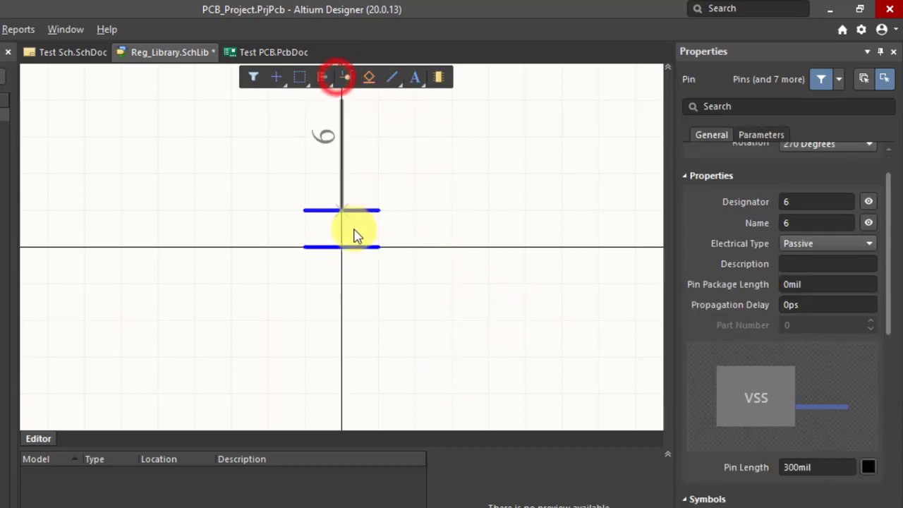
pyautogui.click(334, 346)
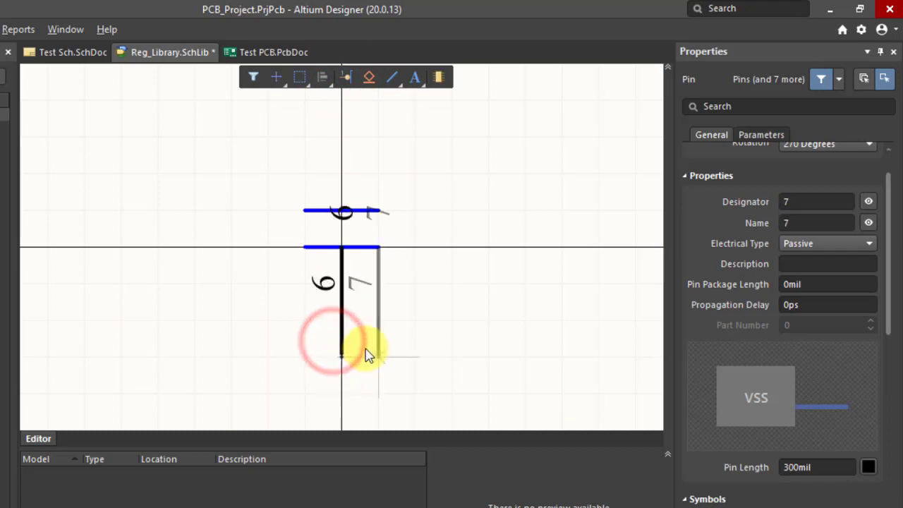
pyautogui.scroll(1, 353, 346)
pyautogui.press('space')
pyautogui.press('space')
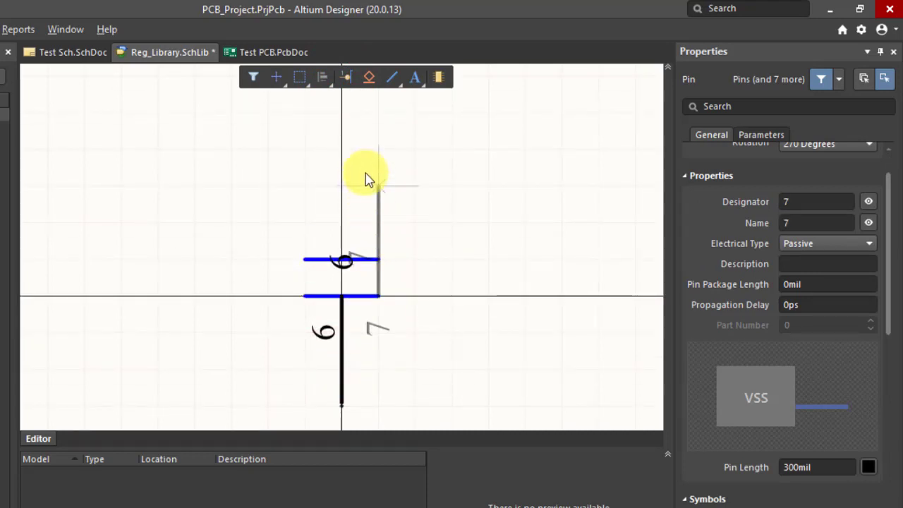
pyautogui.click(342, 138)
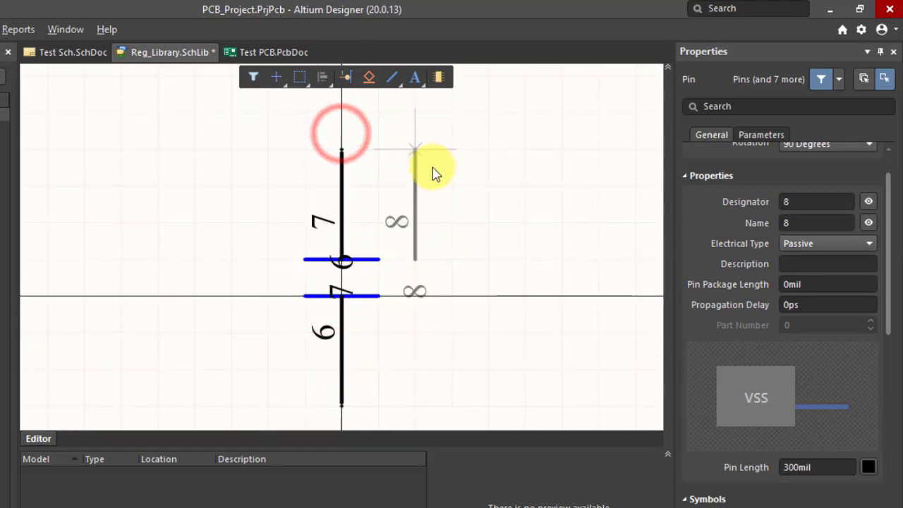
pyautogui.press('Escape')
# Step: Set the lower capacitor pin's designator and name to 1 and hide both labels
pyautogui.scroll(-1, 381, 200)
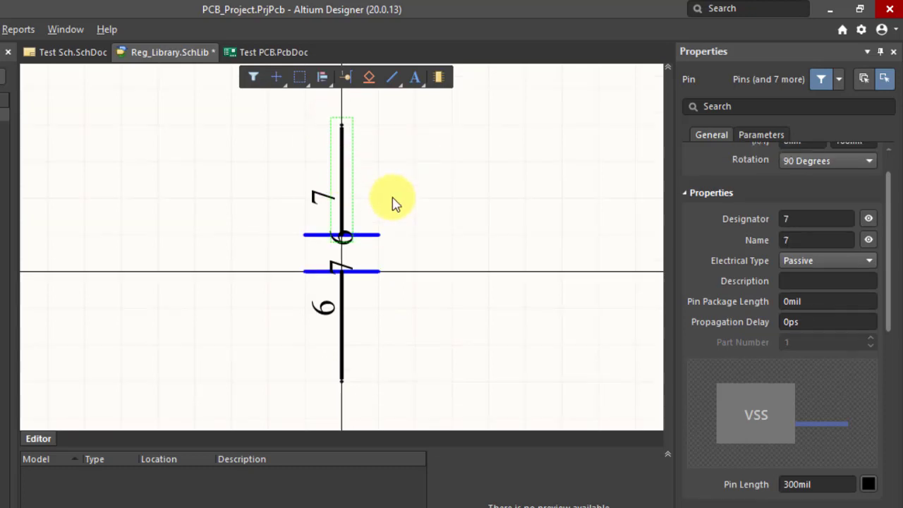
pyautogui.click(343, 321)
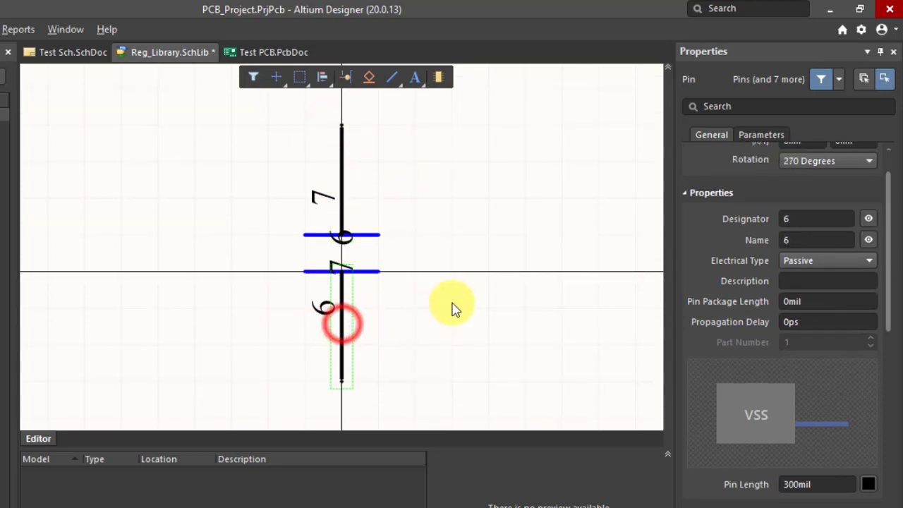
pyautogui.click(797, 216)
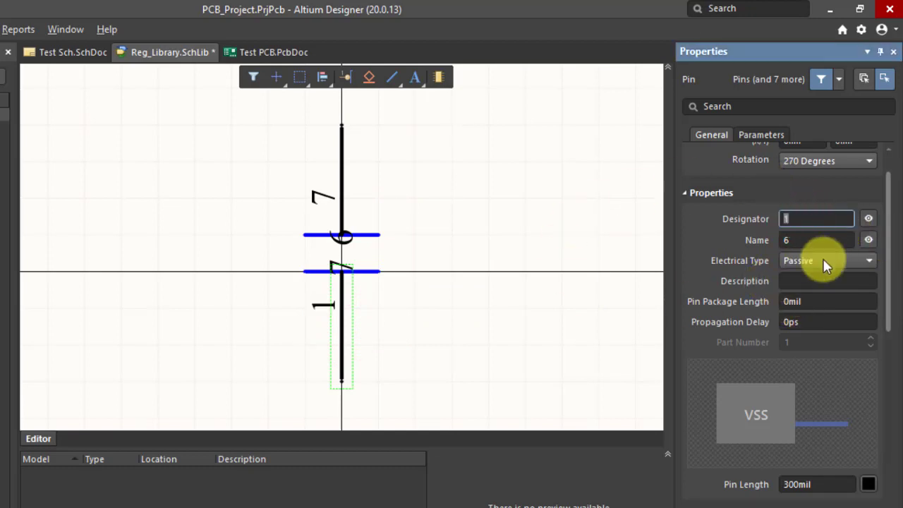
pyautogui.click(822, 238)
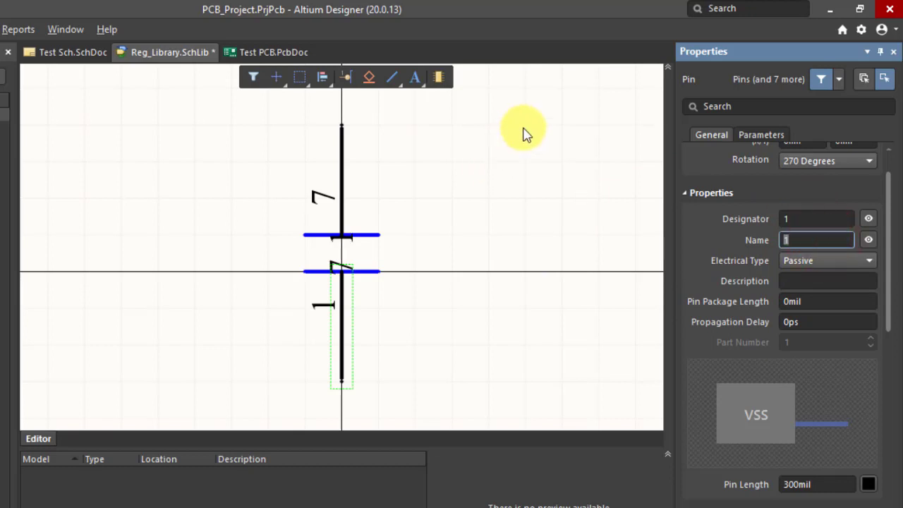
pyautogui.click(870, 241)
pyautogui.click(869, 219)
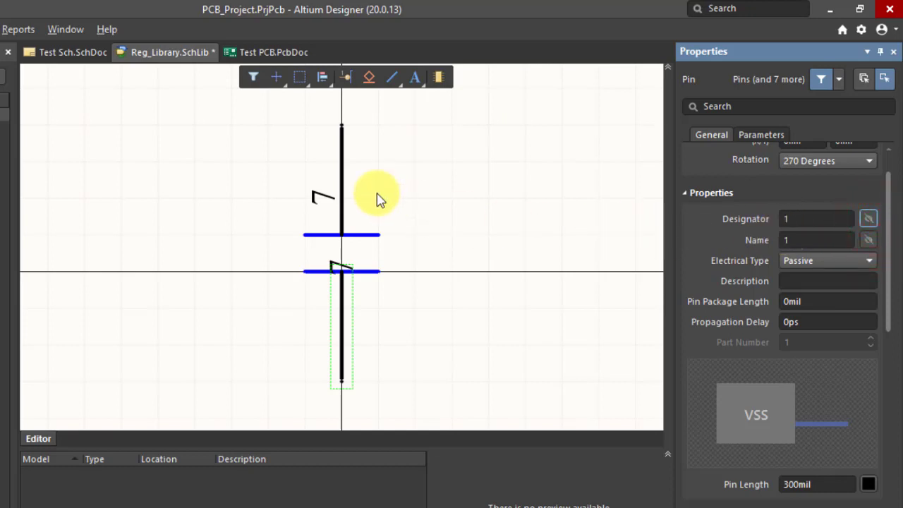
# Step: Set the upper capacitor pin's designator and name to 2 and hide both labels
pyautogui.click(341, 190)
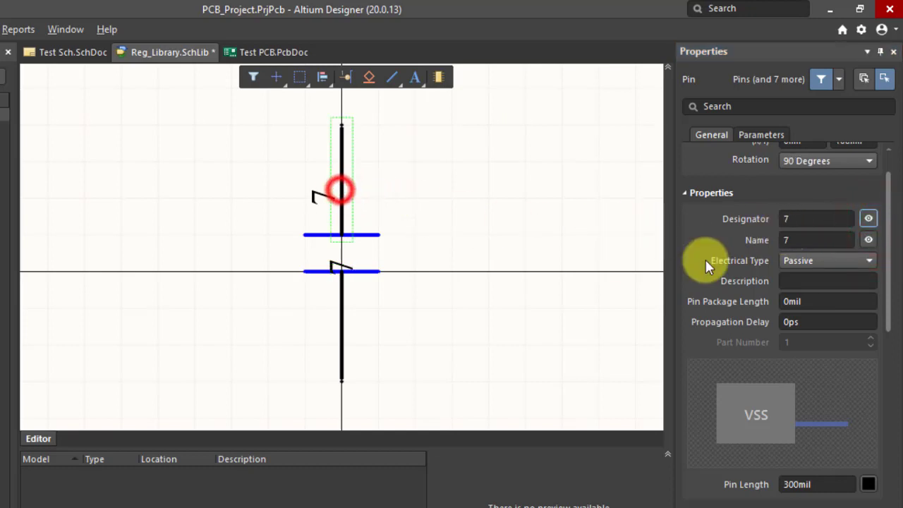
pyautogui.click(806, 220)
pyautogui.write('2')
pyautogui.press('Return')
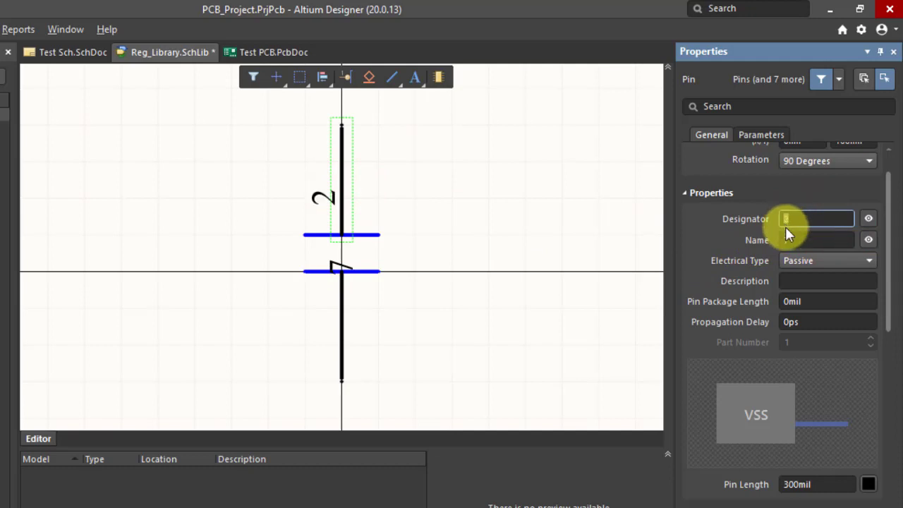
pyautogui.click(792, 240)
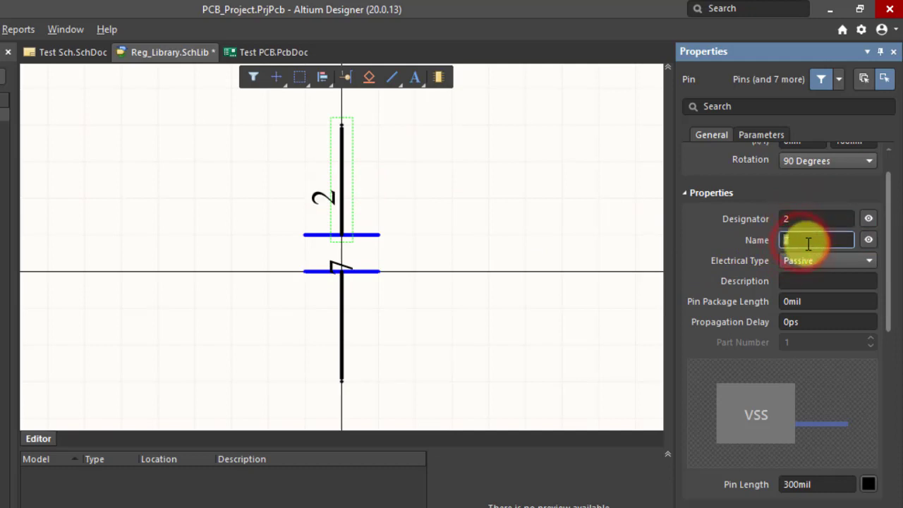
pyautogui.write('2')
pyautogui.press('Return')
pyautogui.click(588, 225)
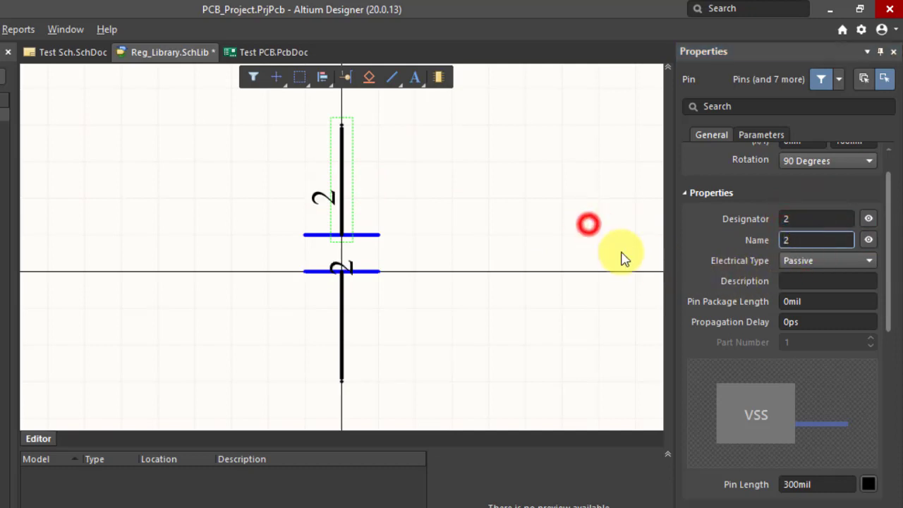
pyautogui.click(342, 216)
pyautogui.click(870, 237)
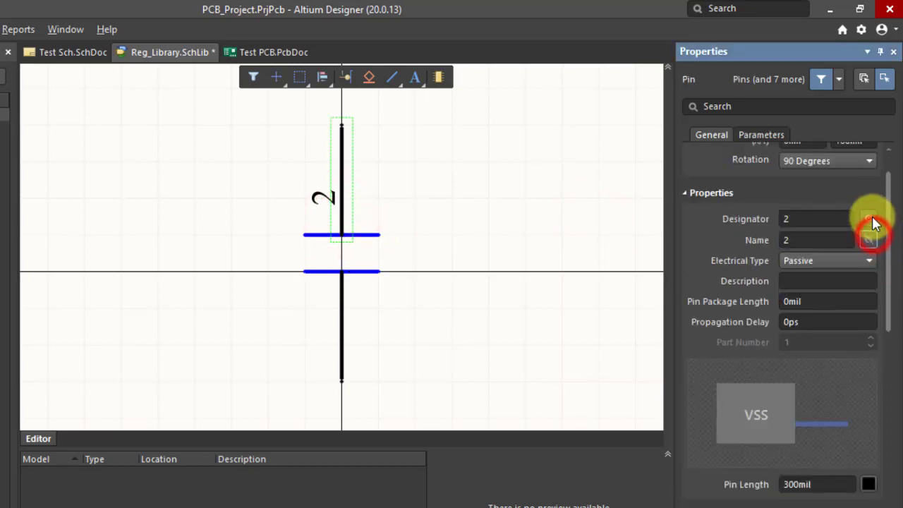
pyautogui.click(871, 220)
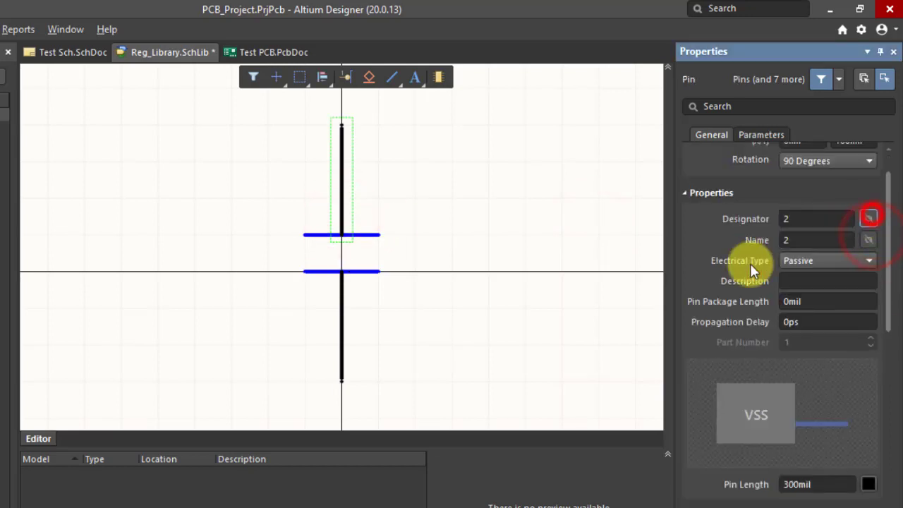
# Step: Shorten both capacitor pins to a length of 100 mil and deselect them
pyautogui.keyDown('shift'); pyautogui.click(346, 340); pyautogui.keyUp('shift')
pyautogui.scroll(-3, 569, 322)
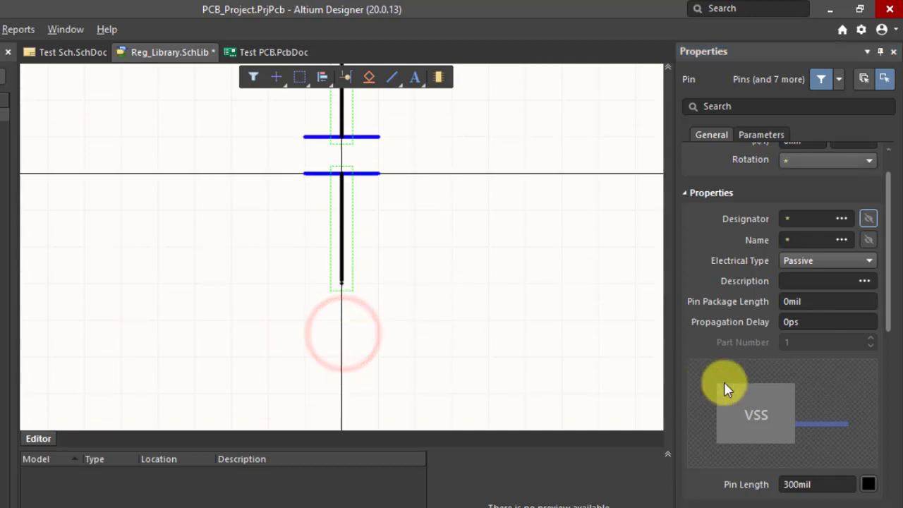
pyautogui.click(794, 484)
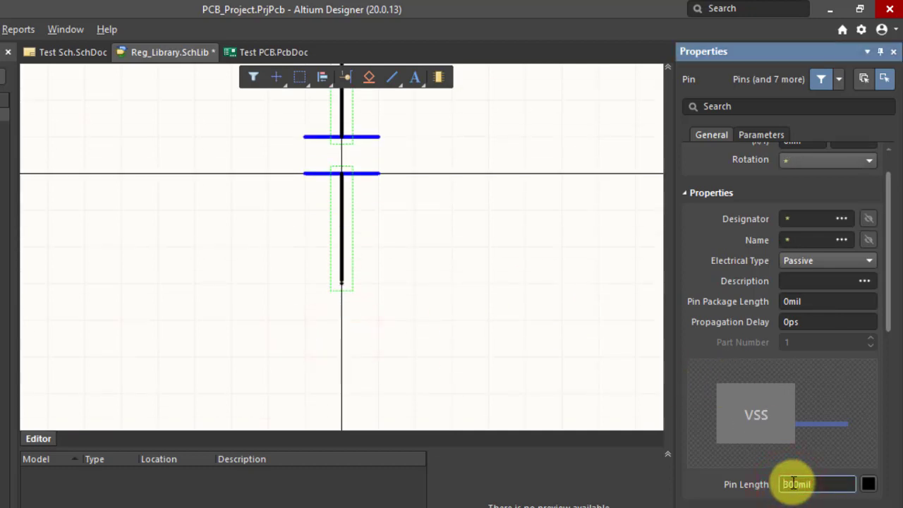
pyautogui.moveTo(789, 484); pyautogui.dragTo(780, 485)
pyautogui.write('1')
pyautogui.press('Return')
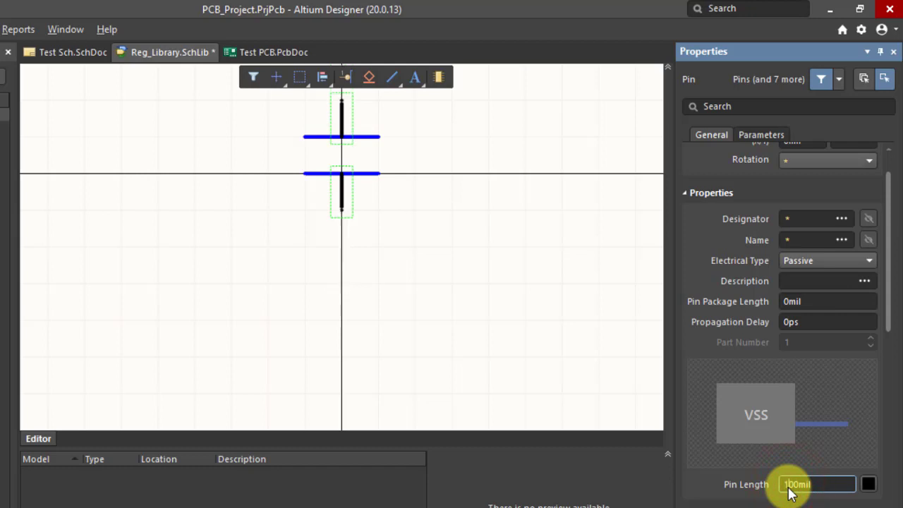
pyautogui.click(480, 276)
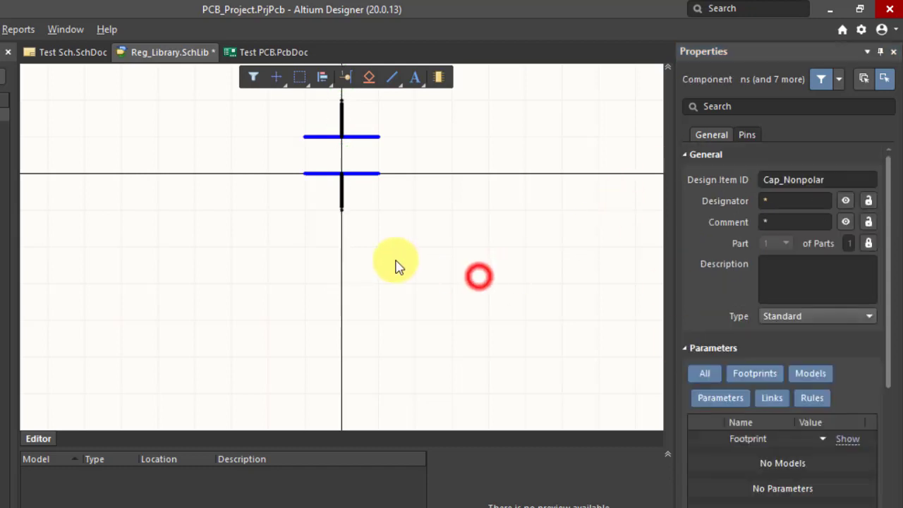
pyautogui.scroll(1, 395, 266)
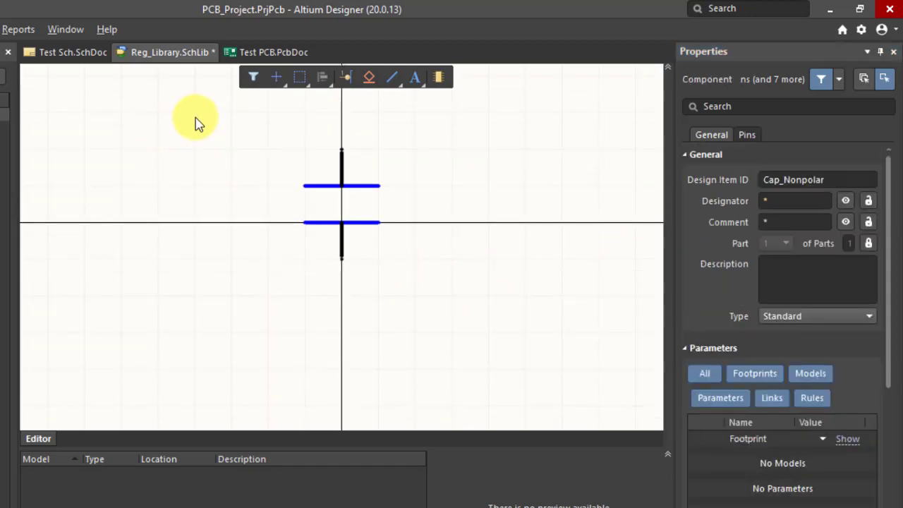
# Step: Deselect the finished Cap_Nonpolar symbol and save the schematic library Reg_Library.SchLib
pyautogui.moveTo(282, 136); pyautogui.dragTo(491, 313)
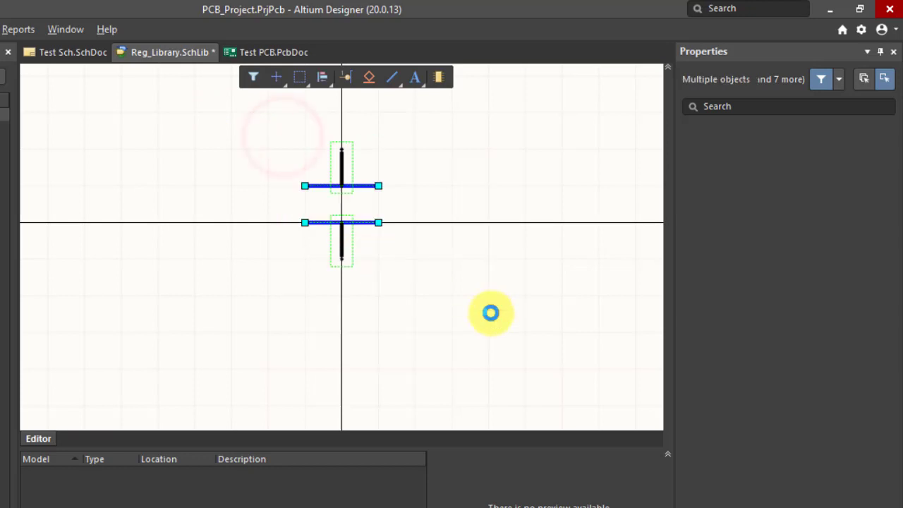
pyautogui.click(492, 316)
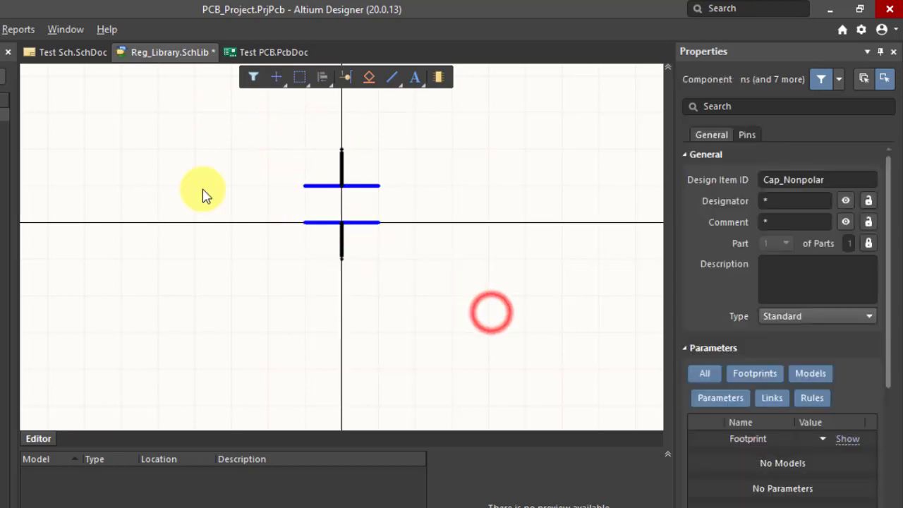
pyautogui.rightClick(165, 55)
pyautogui.click(189, 150)
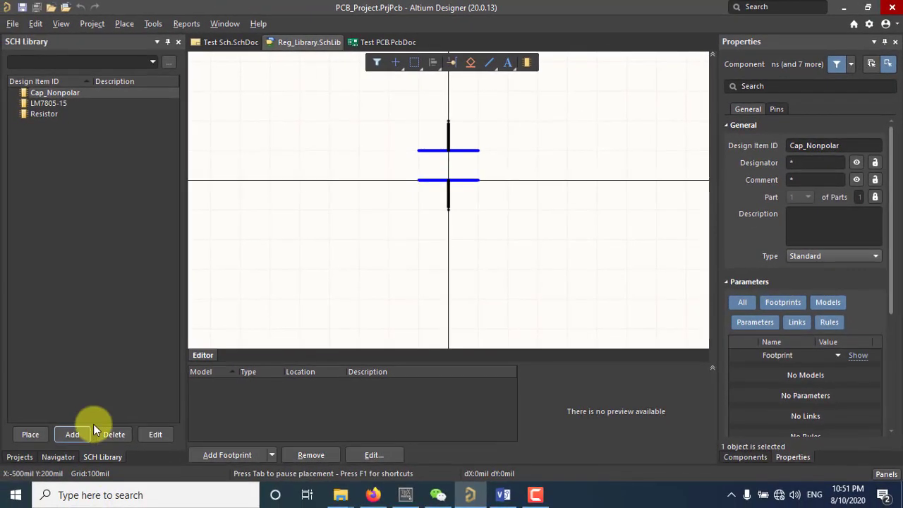
# Step: Add a new component named Cap_polar to the schematic library
pyautogui.click(73, 434)
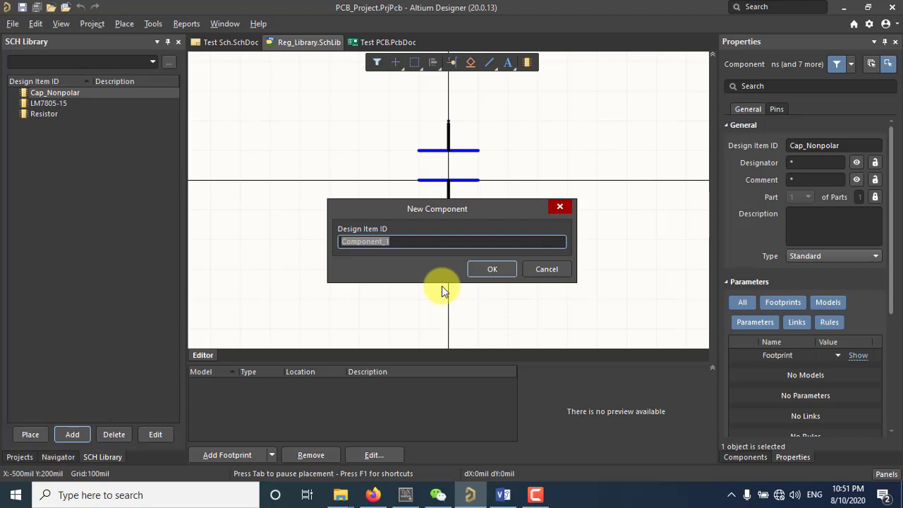
pyautogui.write('Cao')
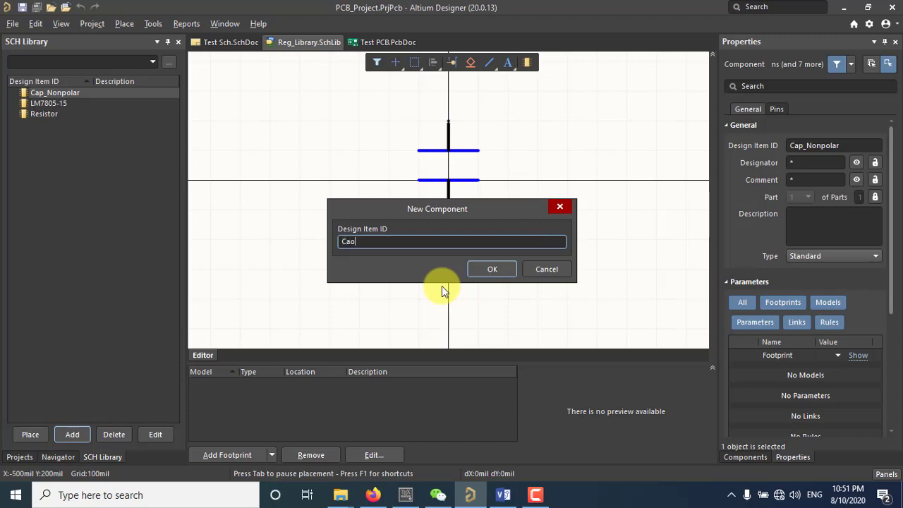
pyautogui.press('BackSpace')
pyautogui.write('p_polar')
pyautogui.click(479, 274)
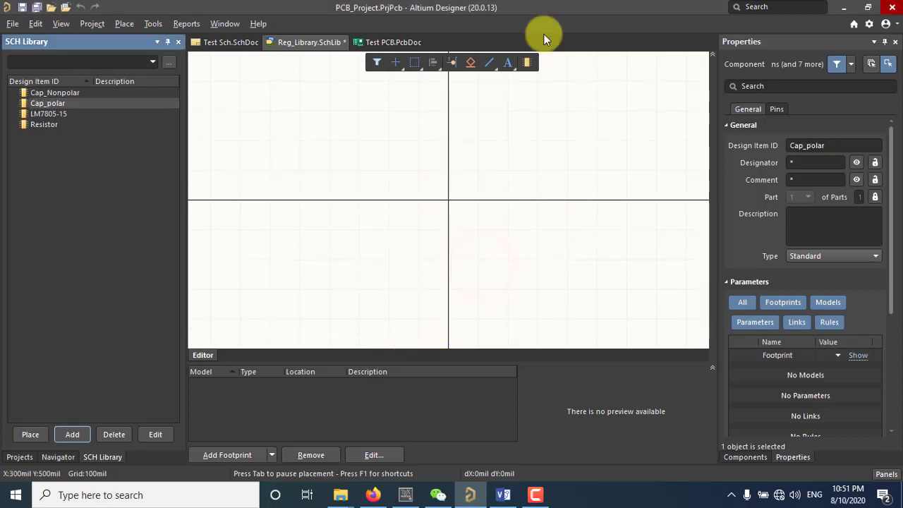
# Step: Draw a horizontal line 200 mil long, centred 100 mil above the origin, as the straight plate of Cap_polar
pyautogui.click(495, 69)
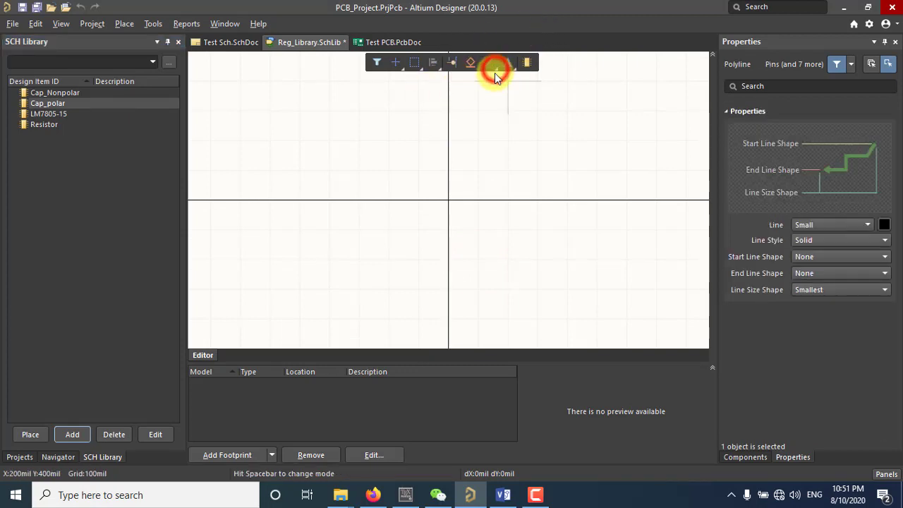
pyautogui.click(420, 174)
pyautogui.click(478, 171)
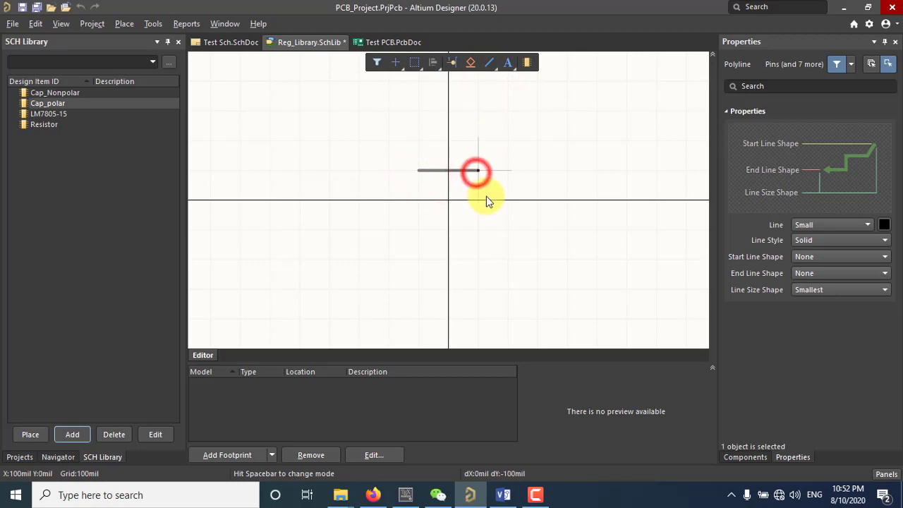
pyautogui.rightClick(487, 189)
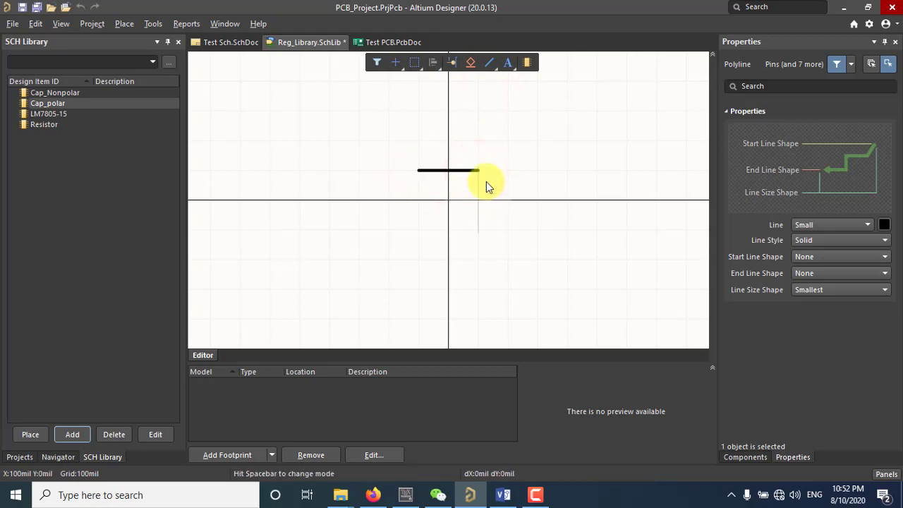
pyautogui.rightClick(498, 96)
pyautogui.click(493, 69)
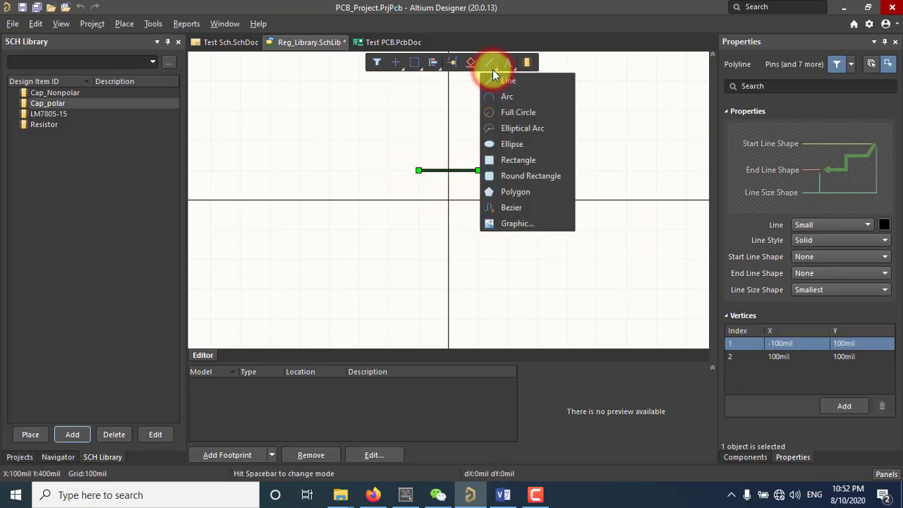
pyautogui.click(511, 100)
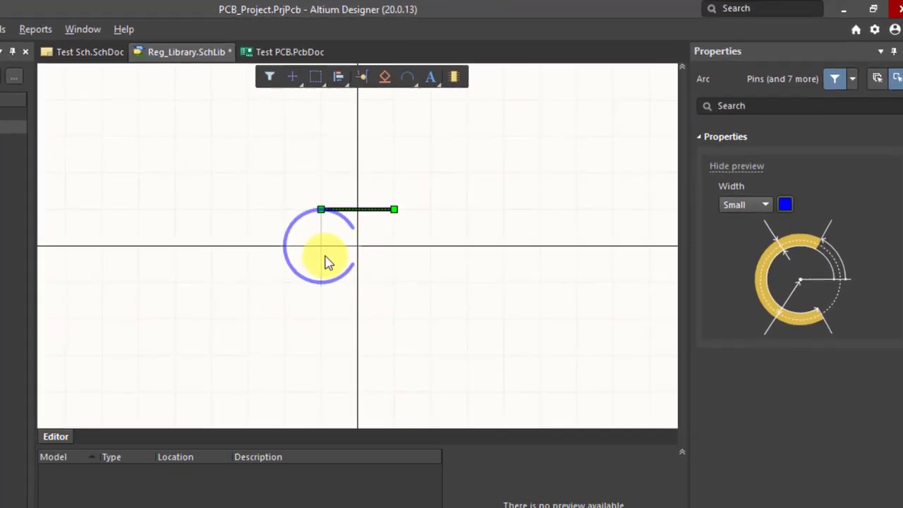
pyautogui.click(296, 257)
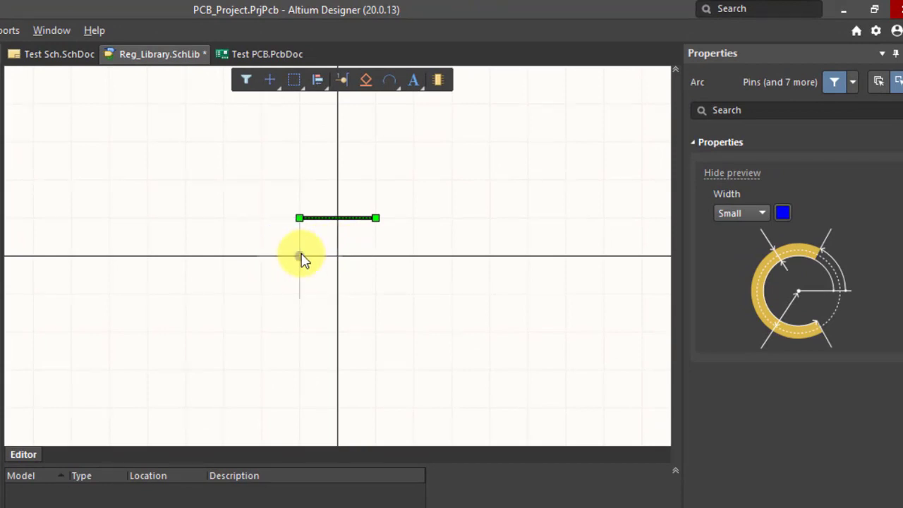
pyautogui.click(303, 256)
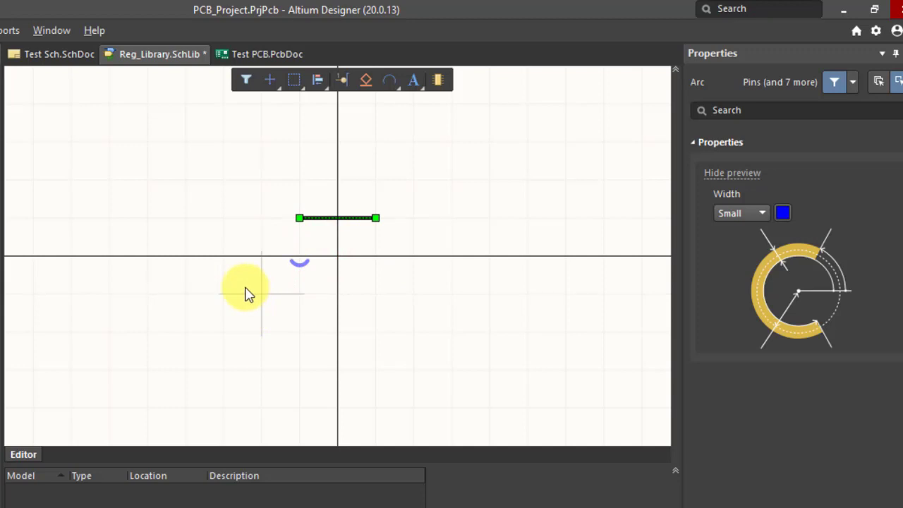
pyautogui.rightClick(444, 249)
pyautogui.rightClick(398, 276)
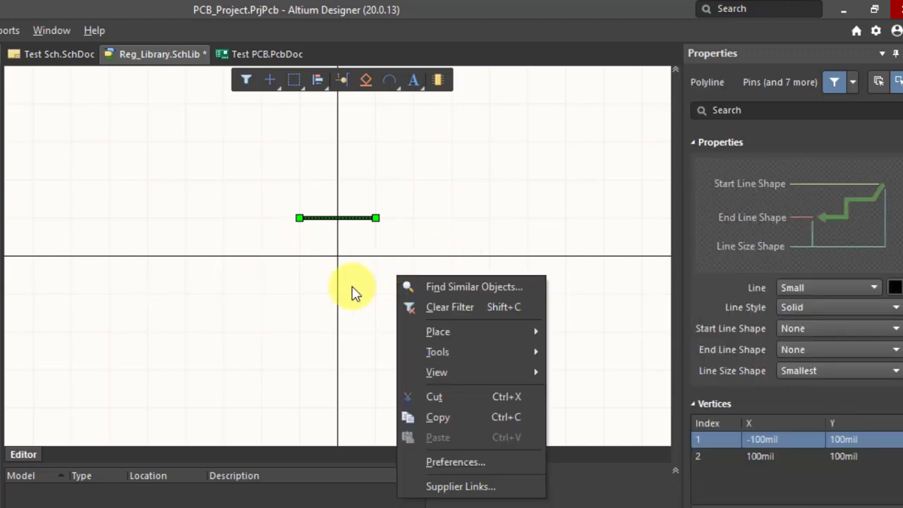
pyautogui.press('Escape')
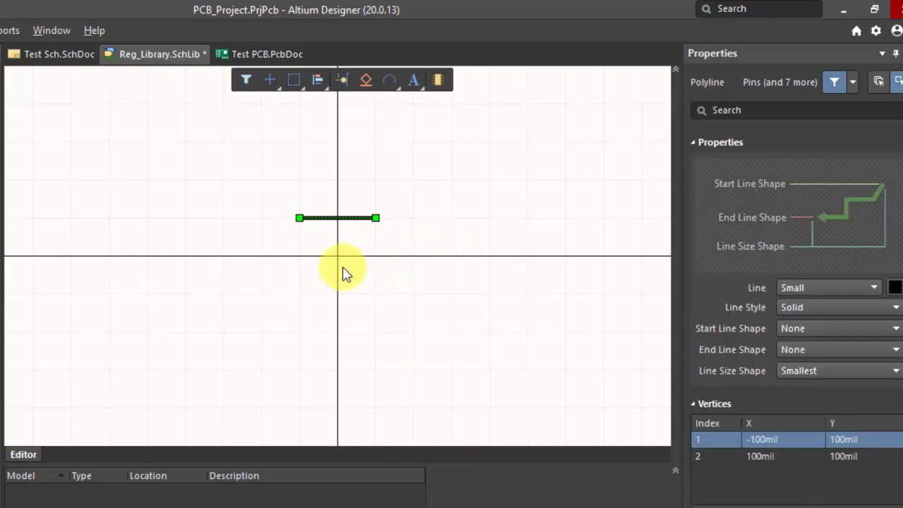
# Step: Draw an arc centred on the origin with a radius of about 113 mil, spanning its lower part from about 215° to 325°
pyautogui.click(397, 86)
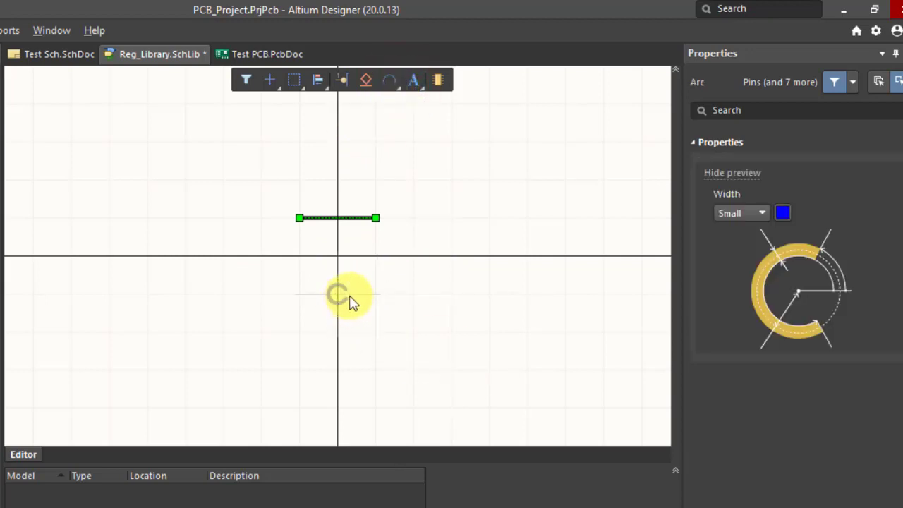
pyautogui.click(338, 261)
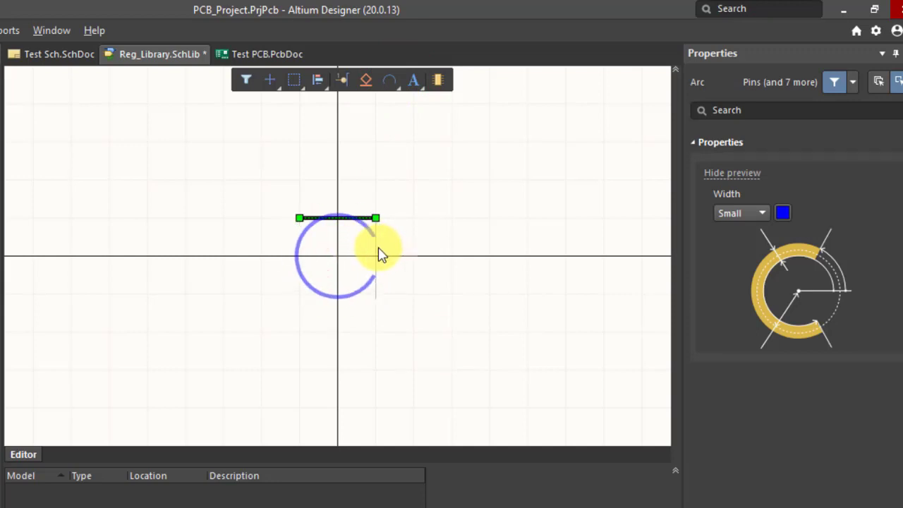
pyautogui.click(378, 248)
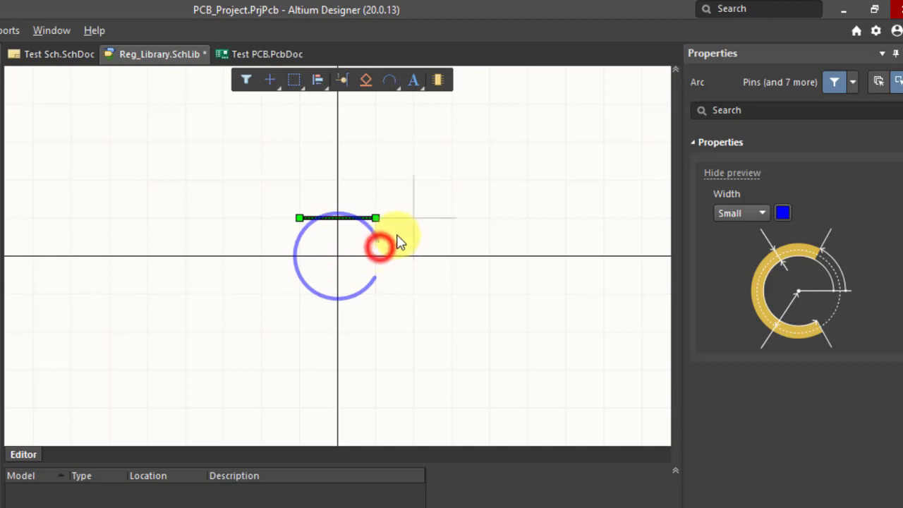
pyautogui.click(245, 324)
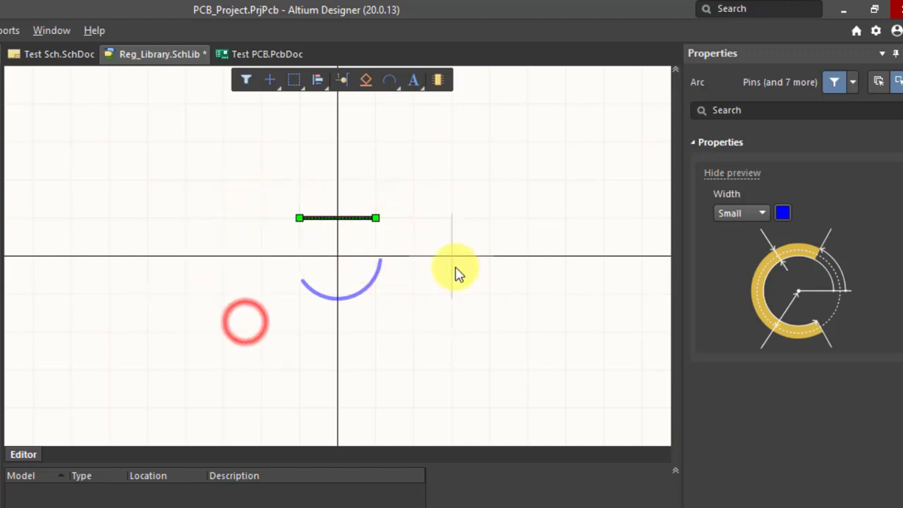
pyautogui.click(416, 316)
pyautogui.press('Escape')
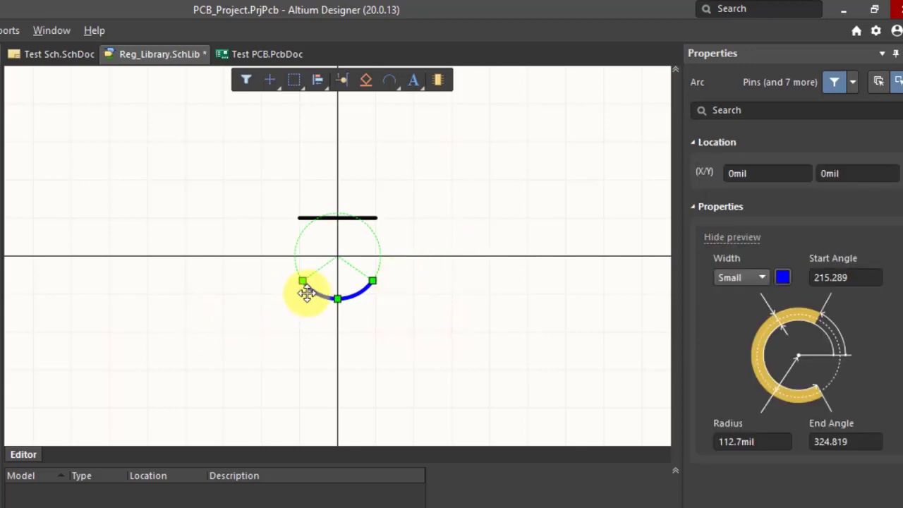
# Step: Rotate the arc by 180° so it curves upward and centre it 100 mil below the origin
pyautogui.moveTo(315, 293); pyautogui.dragTo(365, 266)
pyautogui.press('space')
pyautogui.press('space')
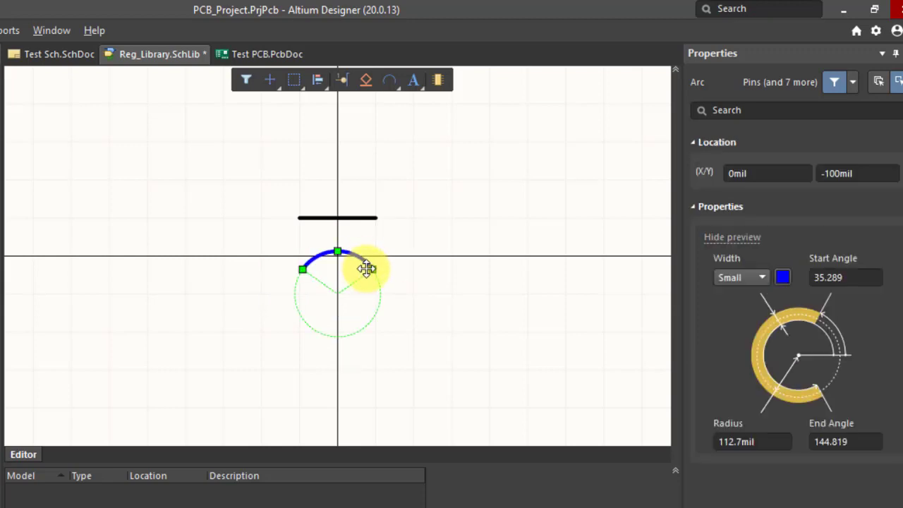
# Step: Colour the straight plate line of Cap_polar blue and deselect it
pyautogui.click(369, 218)
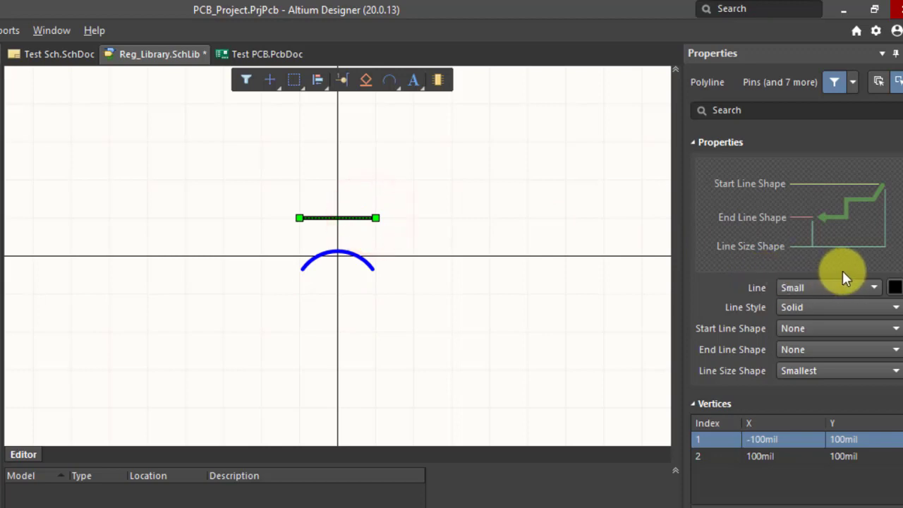
pyautogui.click(895, 287)
pyautogui.click(872, 350)
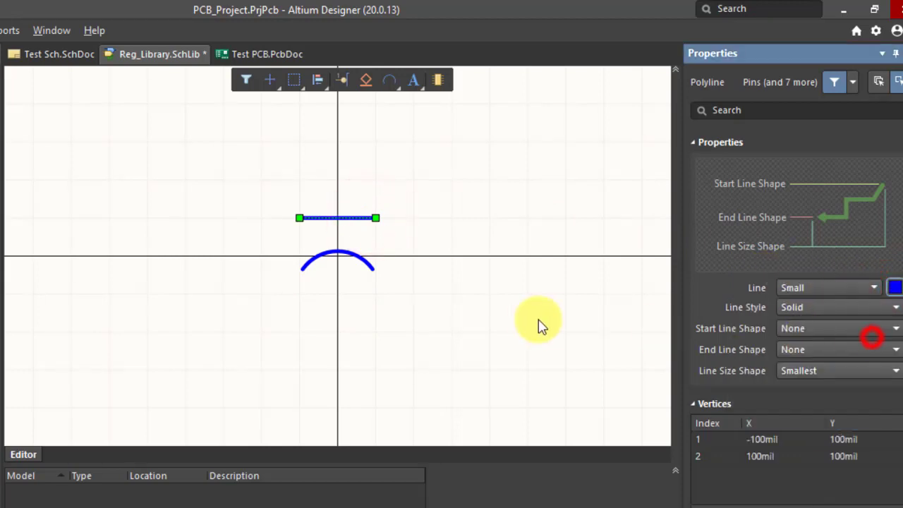
pyautogui.click(516, 318)
pyautogui.scroll(2, 441, 291)
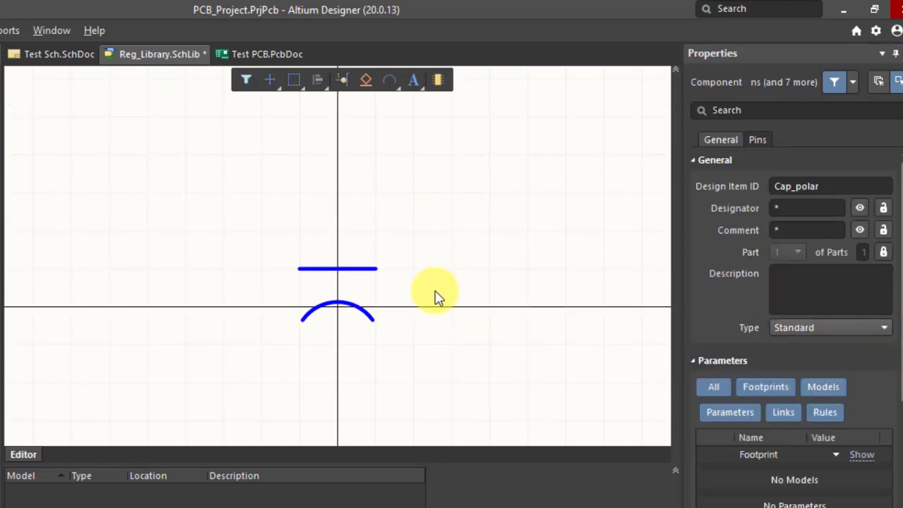
# Step: Place one pin pointing up from the centre of Cap_polar's straight plate and another pointing down from the origin at the arc
pyautogui.click(345, 82)
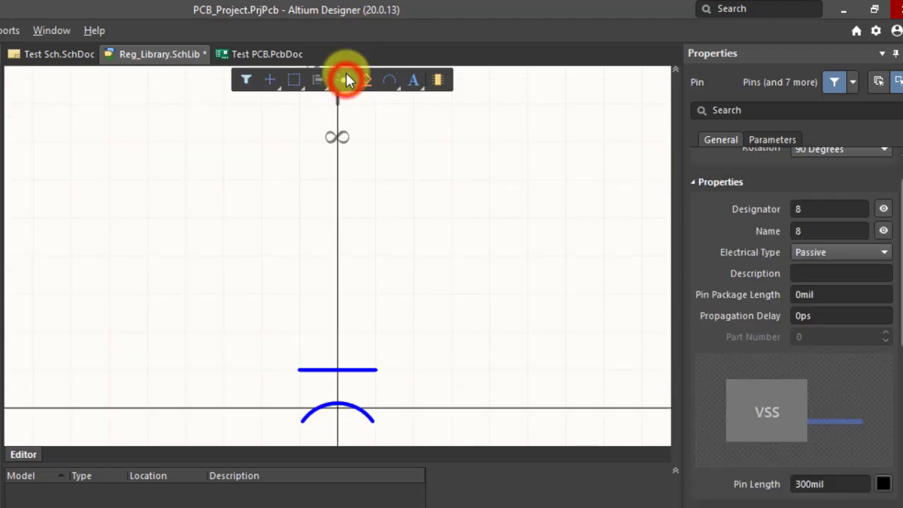
pyautogui.click(331, 283)
pyautogui.scroll(-1, 343, 141)
pyautogui.scroll(-4, 346, 208)
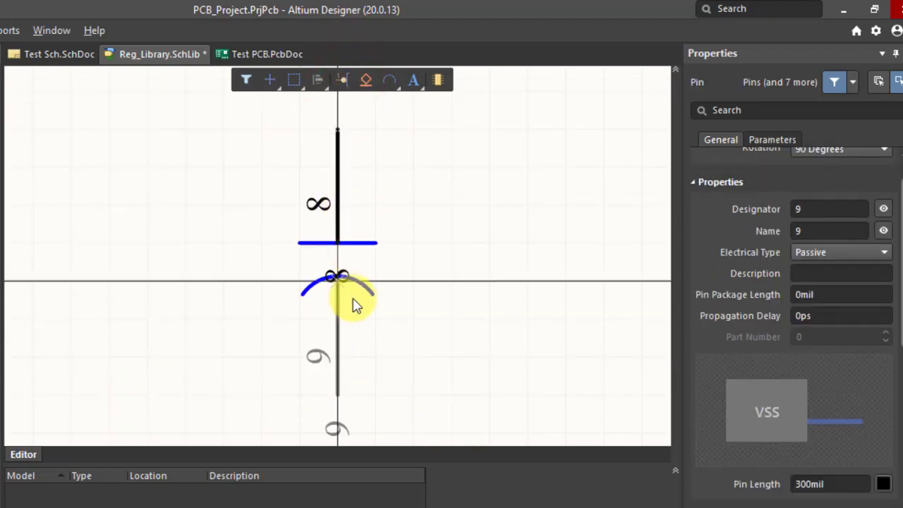
pyautogui.press('space')
pyautogui.press('space')
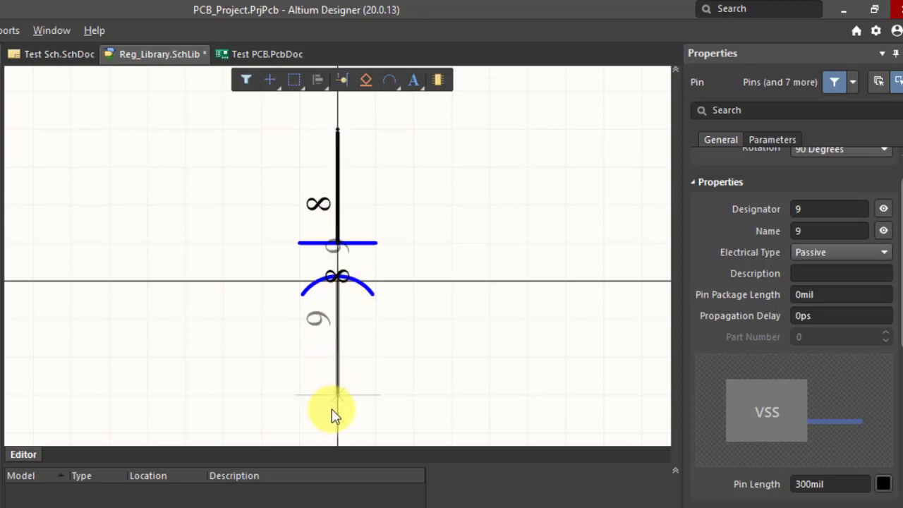
pyautogui.click(331, 412)
pyautogui.rightClick(383, 274)
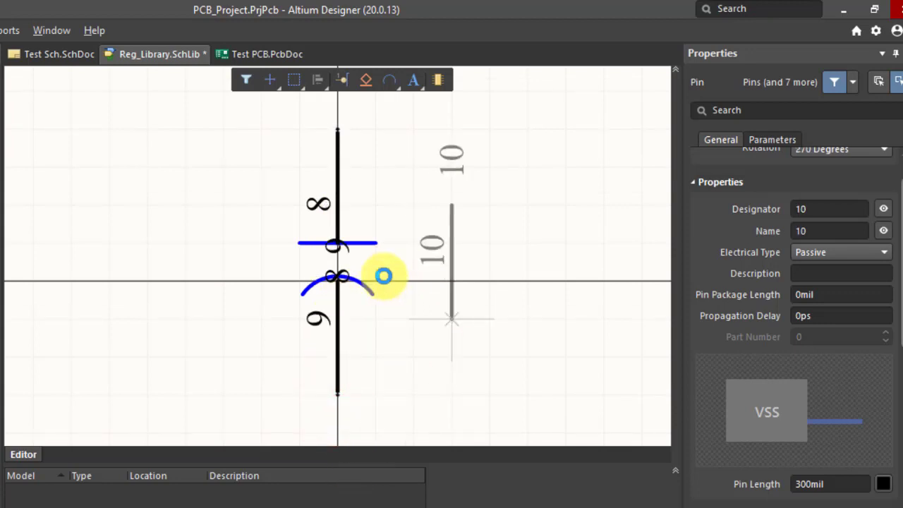
# Step: Set the length of both Cap_polar pins to 100 mil
pyautogui.click(335, 196)
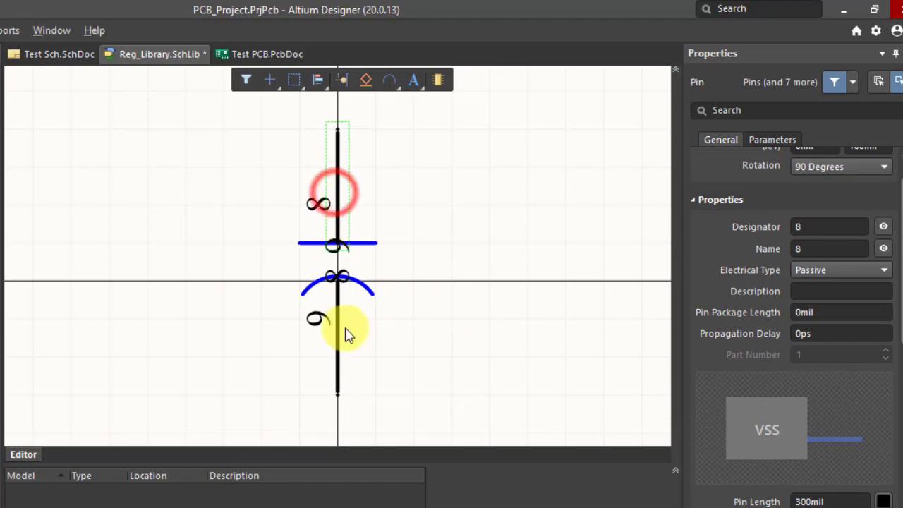
pyautogui.click(338, 337)
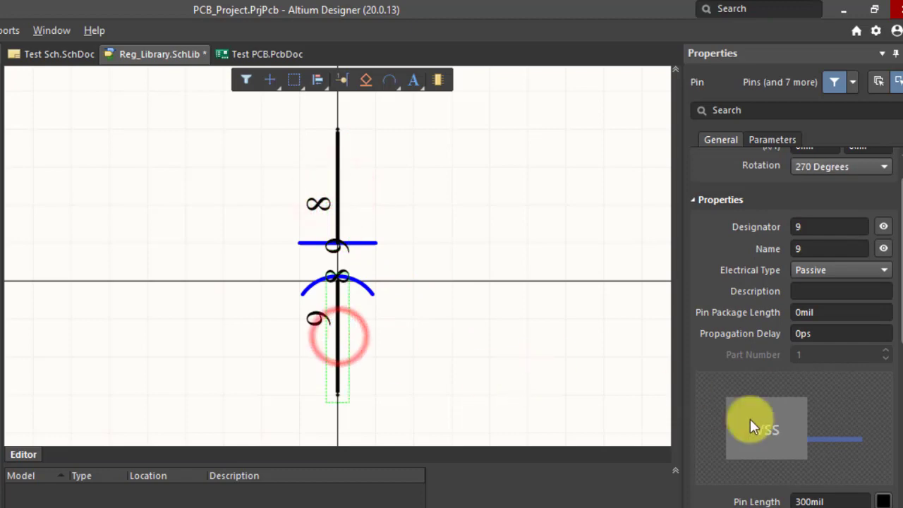
pyautogui.scroll(-2, 786, 451)
pyautogui.click(803, 420)
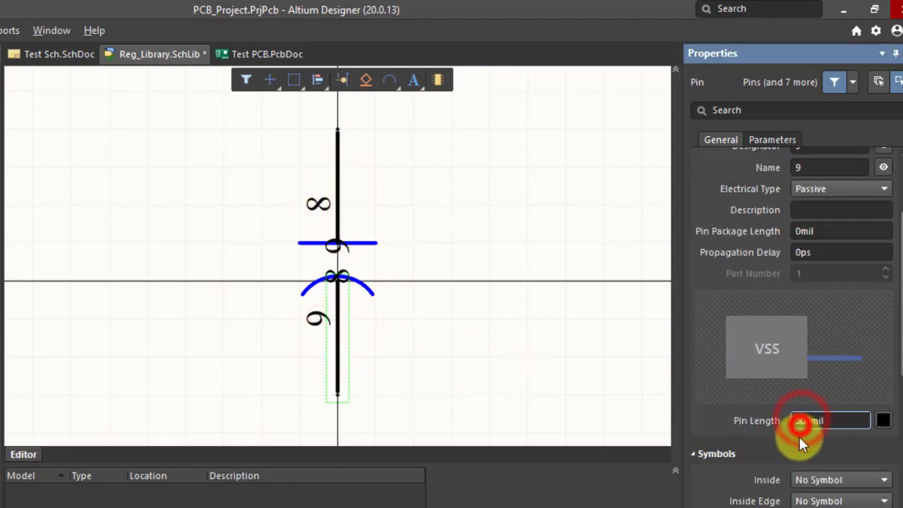
pyautogui.write('100mil')
pyautogui.press('Return')
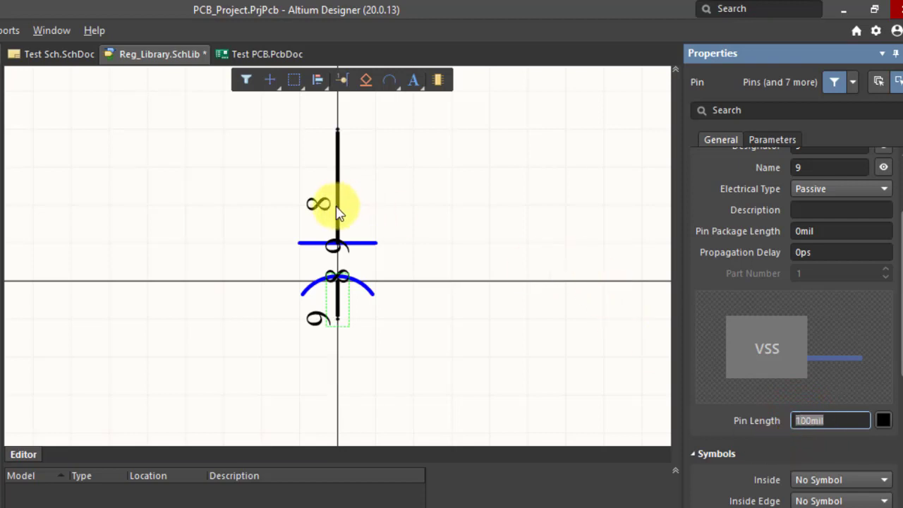
pyautogui.click(339, 209)
pyautogui.click(803, 420)
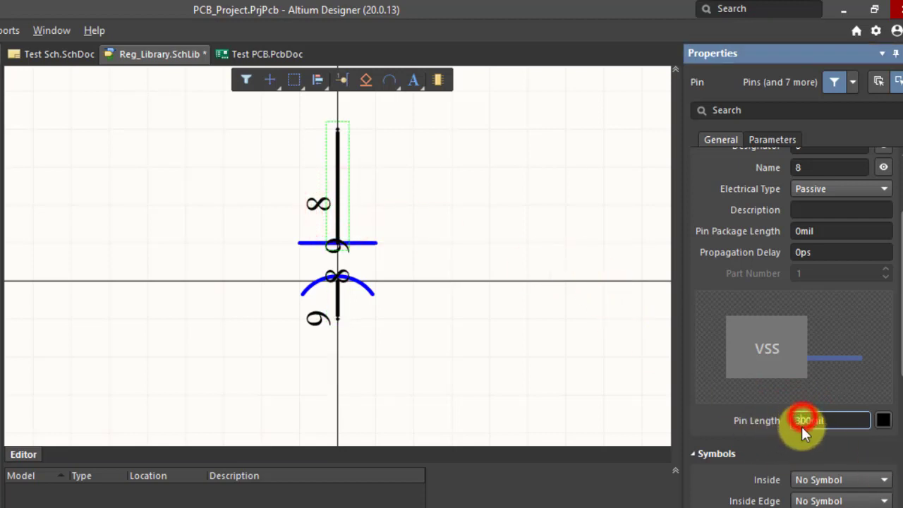
pyautogui.press('Return')
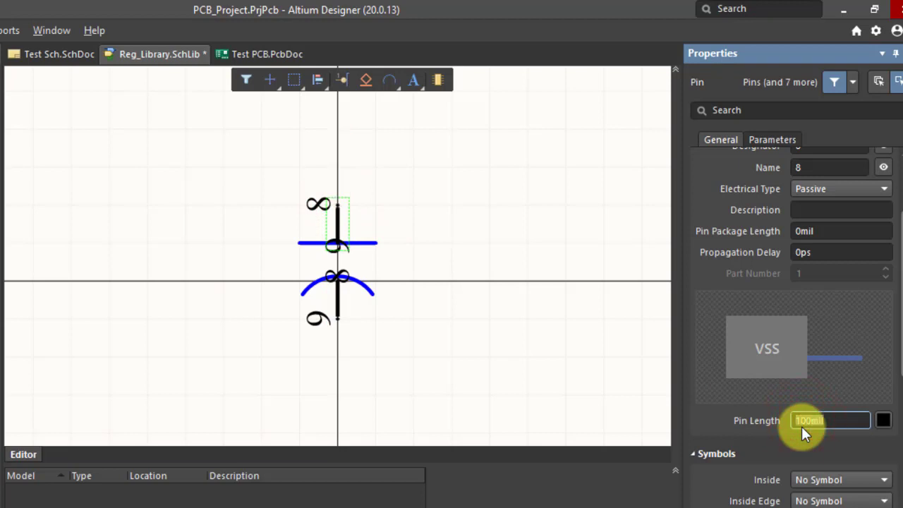
pyautogui.click(553, 313)
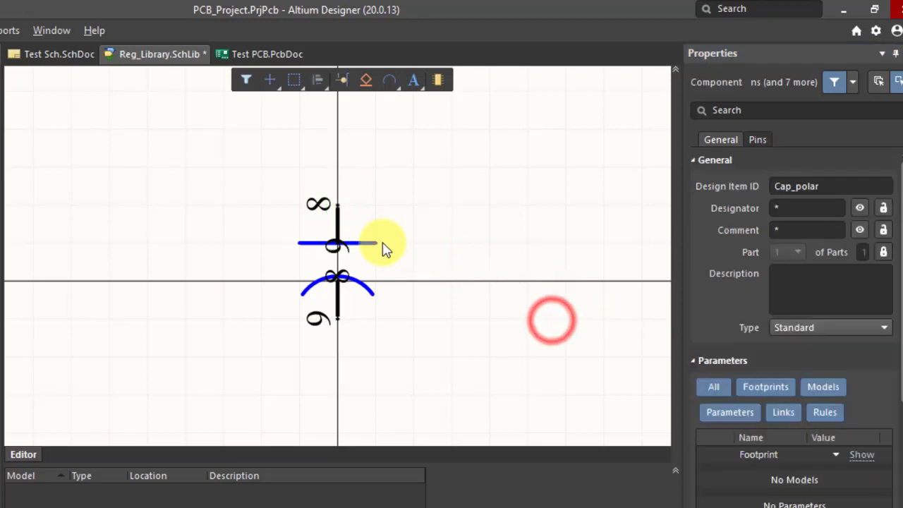
# Step: Hide the designator and name of both the upper and lower pins of Cap_polar
pyautogui.click(340, 217)
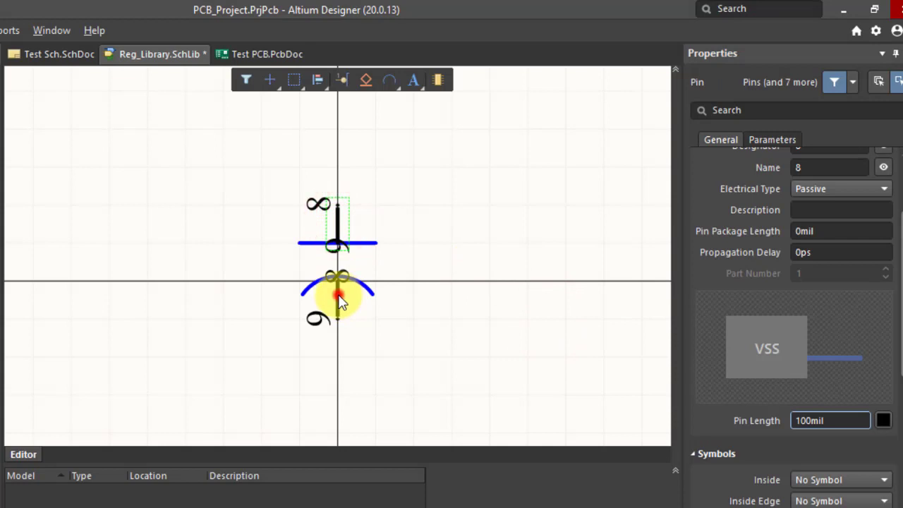
pyautogui.click(343, 298)
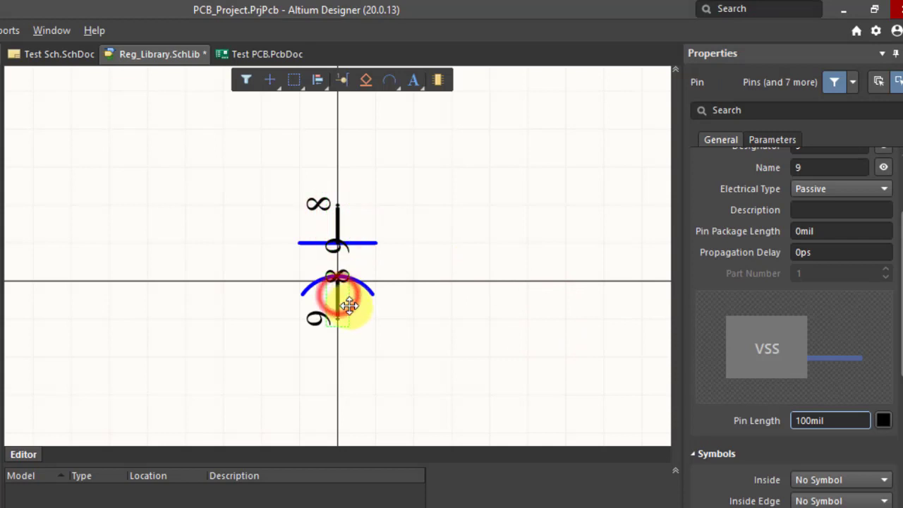
pyautogui.click(342, 215)
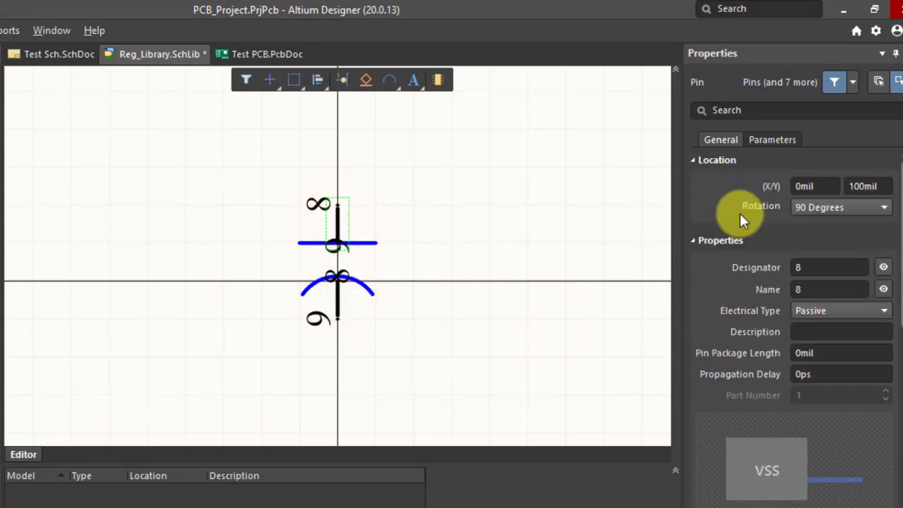
pyautogui.click(884, 268)
pyautogui.click(883, 289)
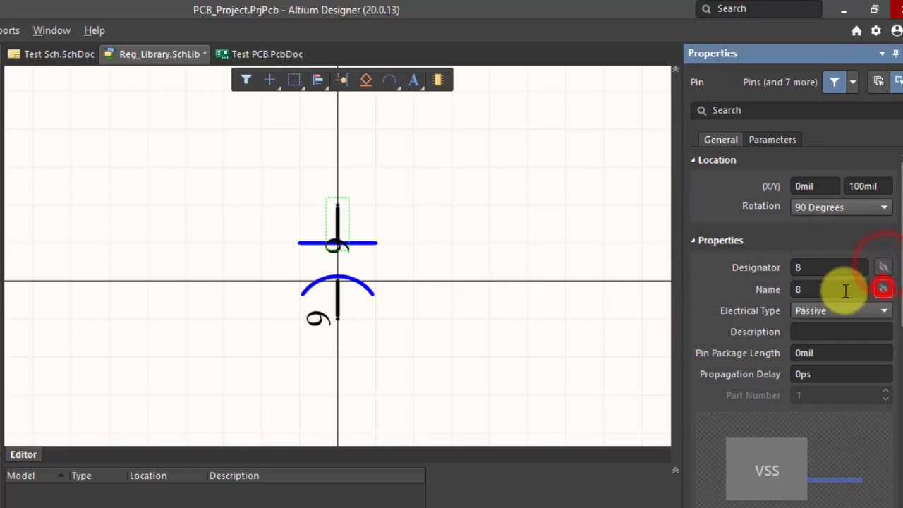
pyautogui.click(346, 309)
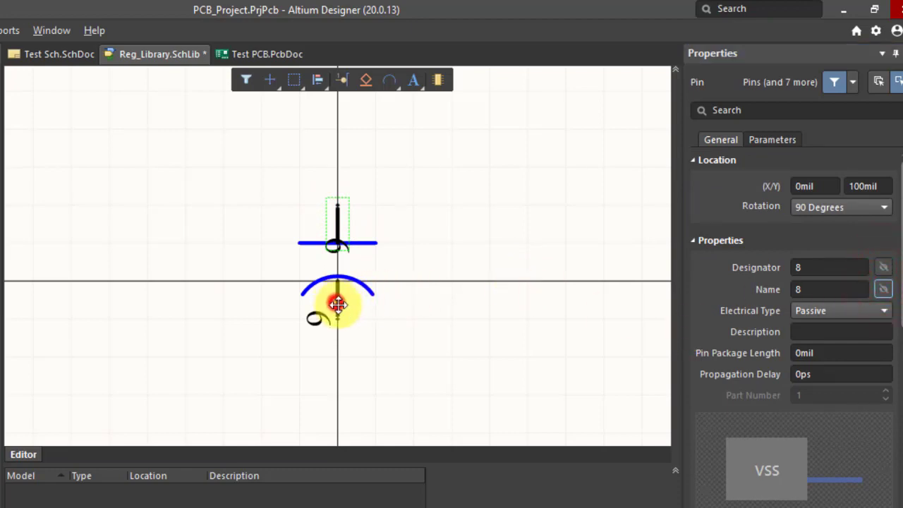
pyautogui.click(884, 267)
pyautogui.click(884, 289)
pyautogui.click(513, 236)
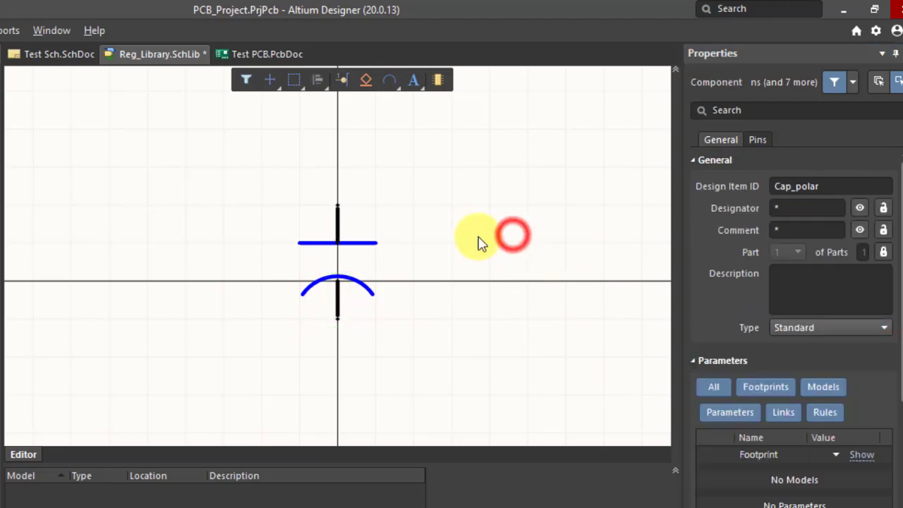
# Step: Save Reg_Library.SchLib and go through its component list to display the Cap_Nonpolar symbol
pyautogui.rightClick(165, 50)
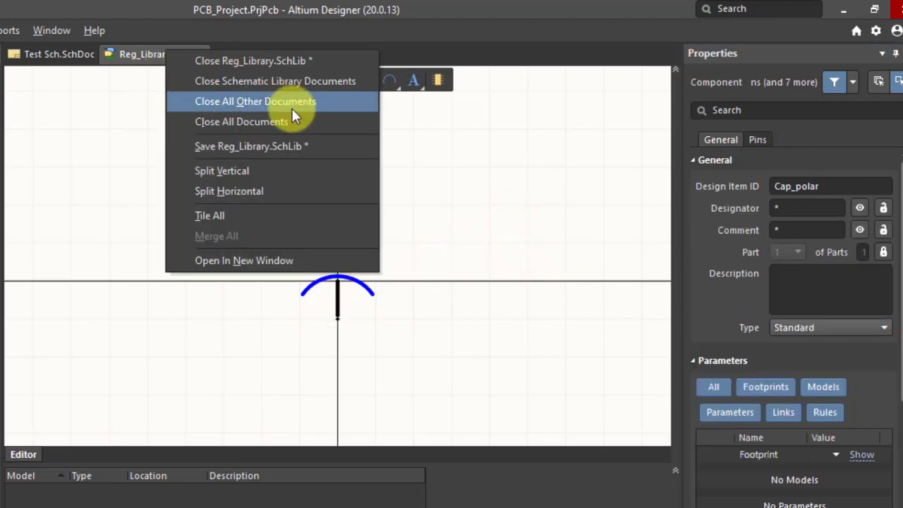
pyautogui.click(236, 145)
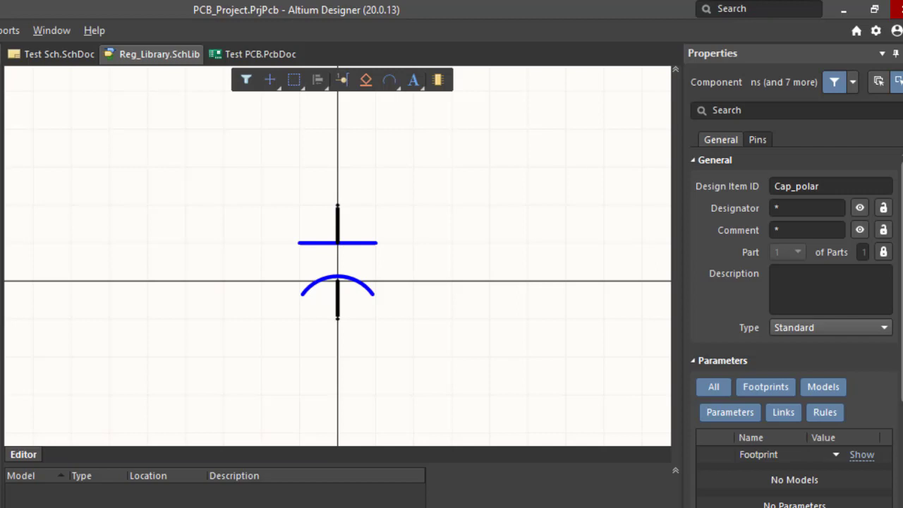
pyautogui.press('Down')
pyautogui.press('Up')
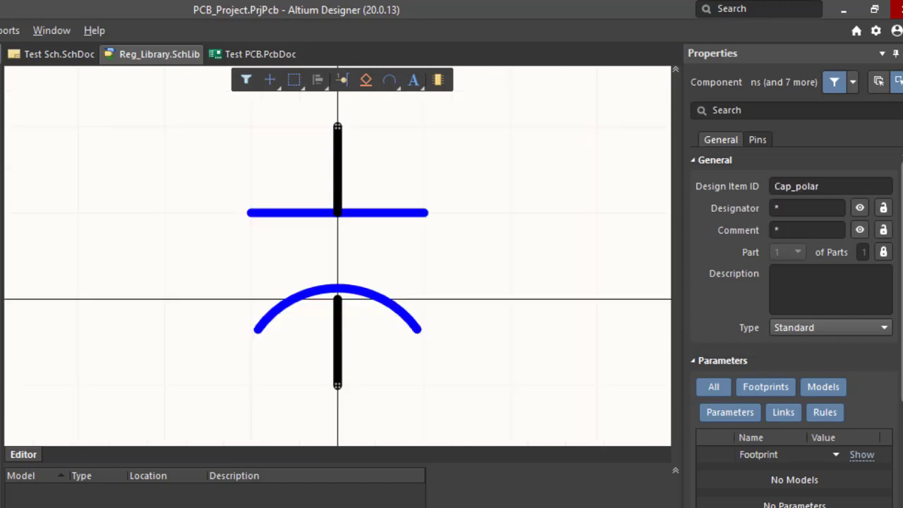
pyautogui.press('Up')
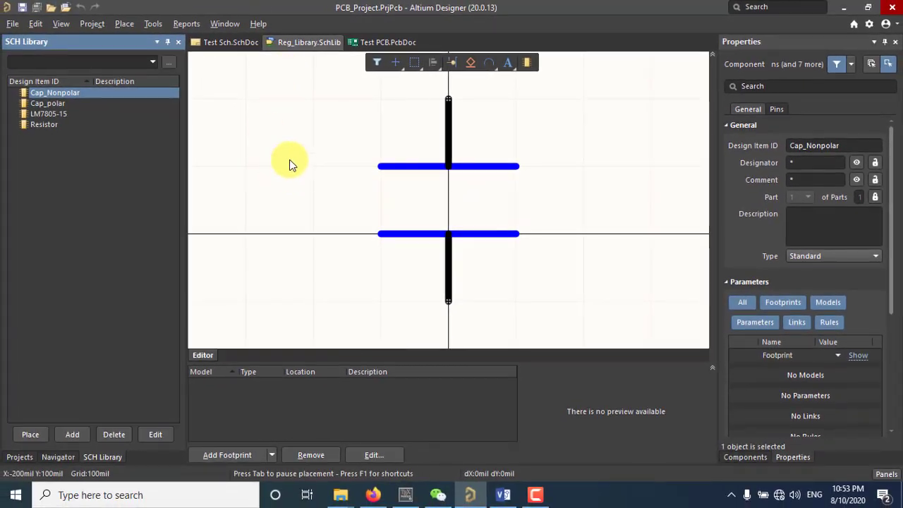
# Step: Close Reg_Library.SchLib, reopen it from the project's schematic library documents, and show its component list
pyautogui.rightClick(311, 46)
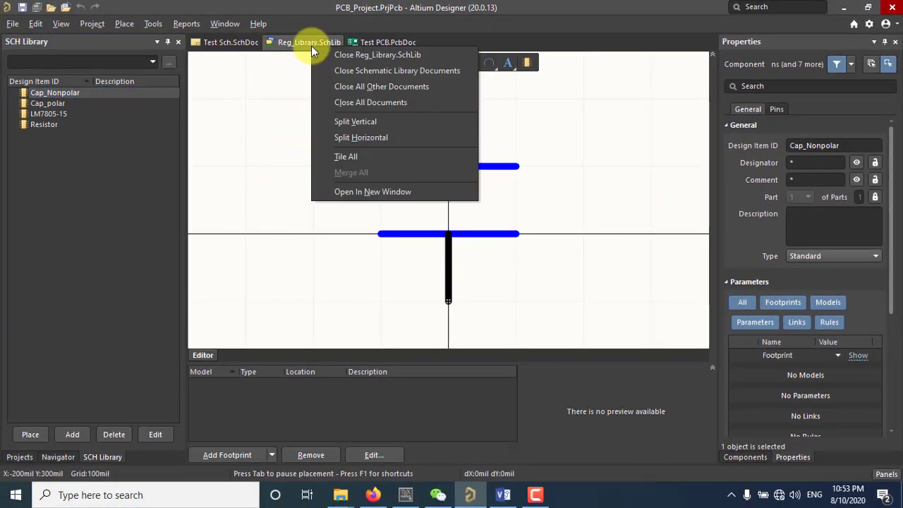
pyautogui.click(378, 54)
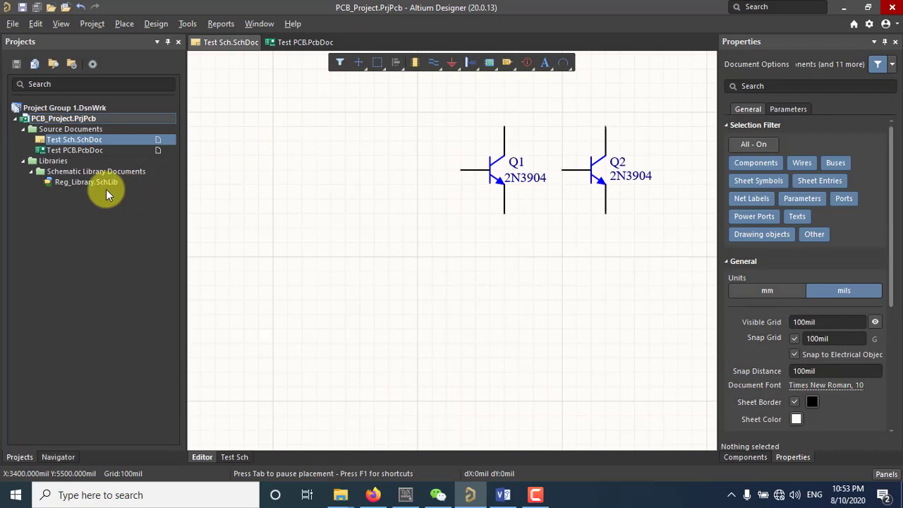
pyautogui.doubleClick(103, 181)
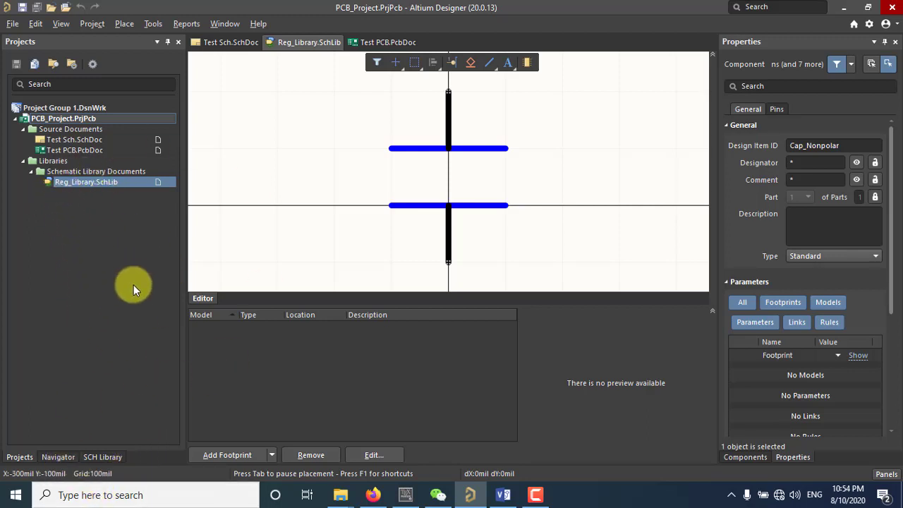
pyautogui.click(101, 458)
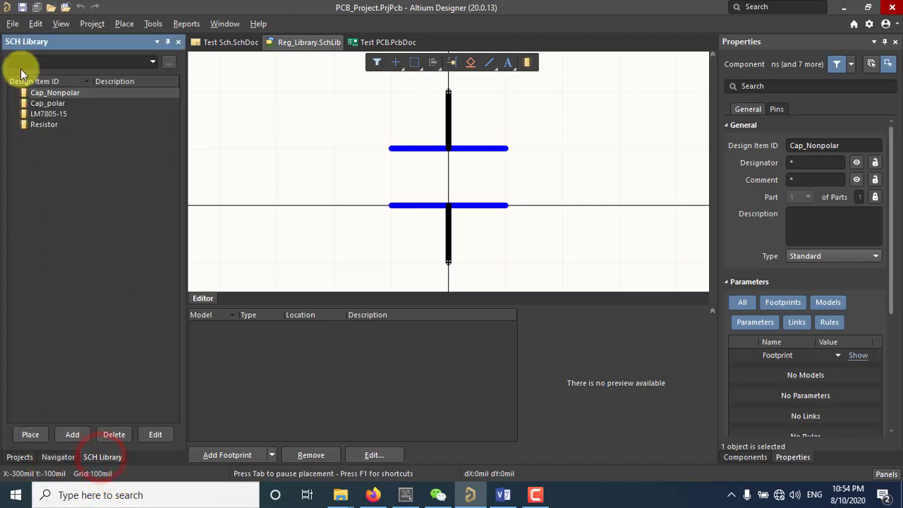
# Step: Set Cap_Nonpolar's designator to C? and its comment to cap, and save Reg_Library.SchLib
pyautogui.click(51, 93)
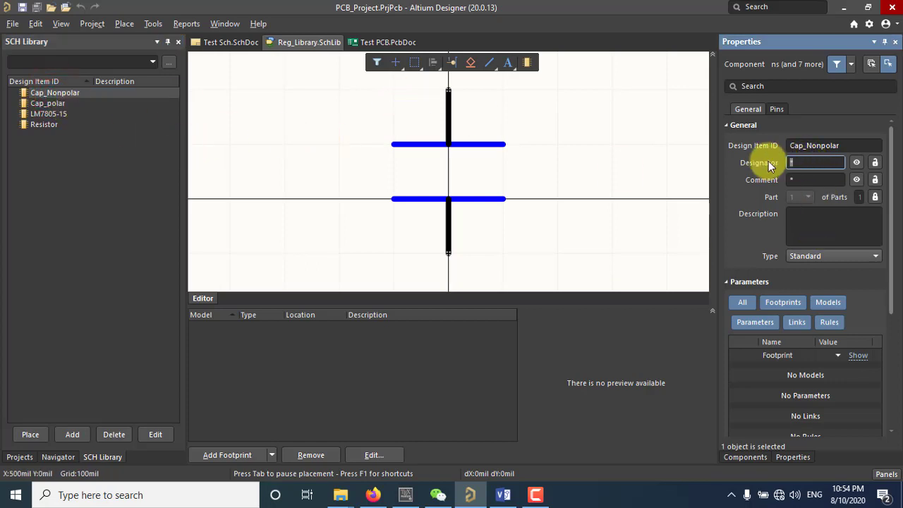
pyautogui.click(800, 164)
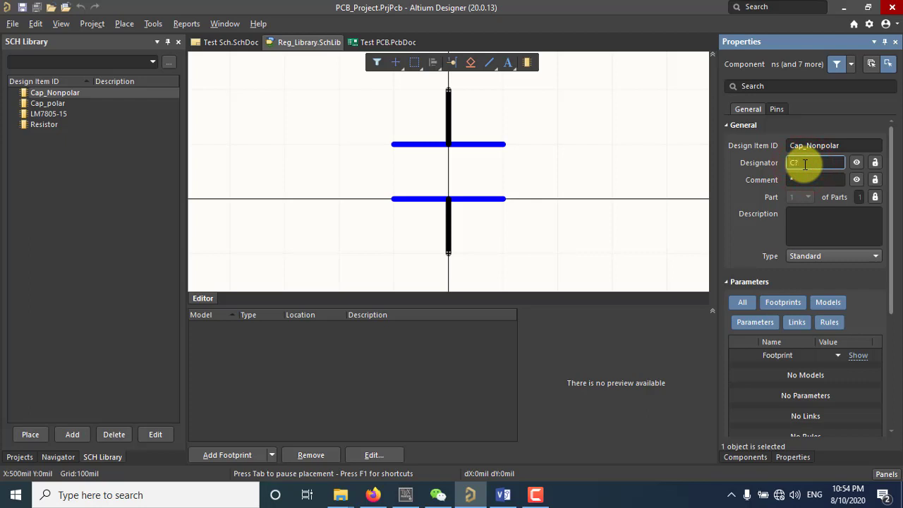
pyautogui.click(802, 179)
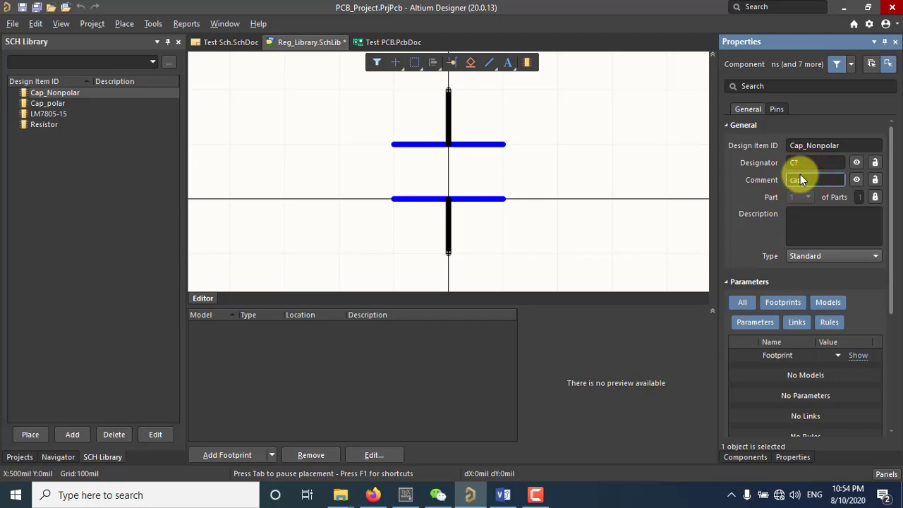
pyautogui.press('Return')
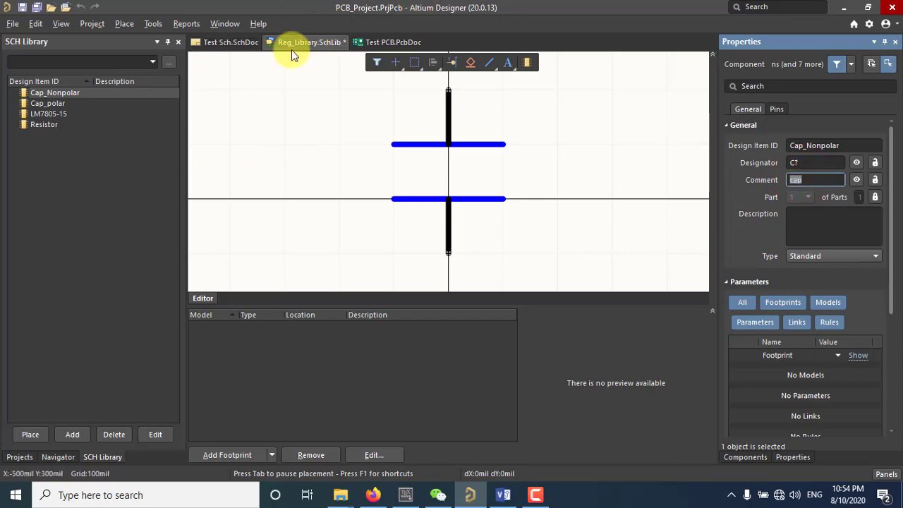
pyautogui.rightClick(304, 36)
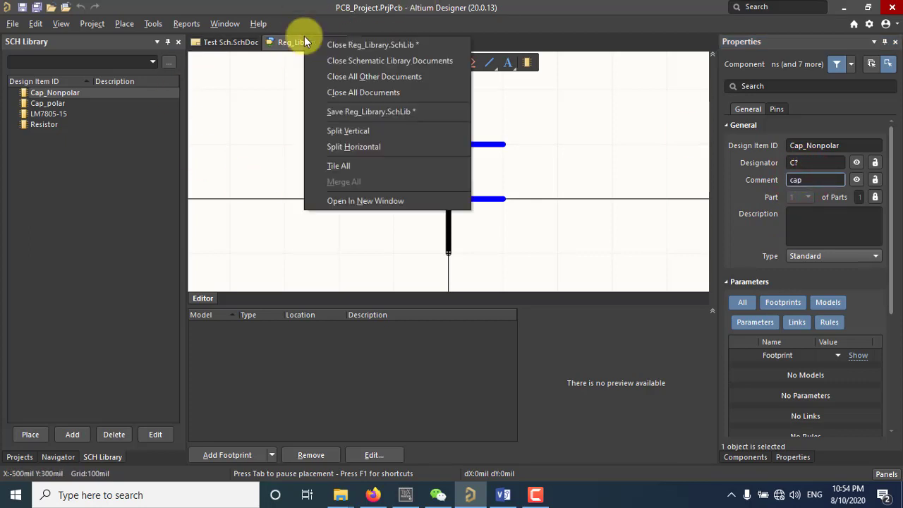
pyautogui.click(346, 107)
# Step: Set Cap_polar's designator to C? and its comment to CapNon, and save Reg_Library.SchLib
pyautogui.click(60, 103)
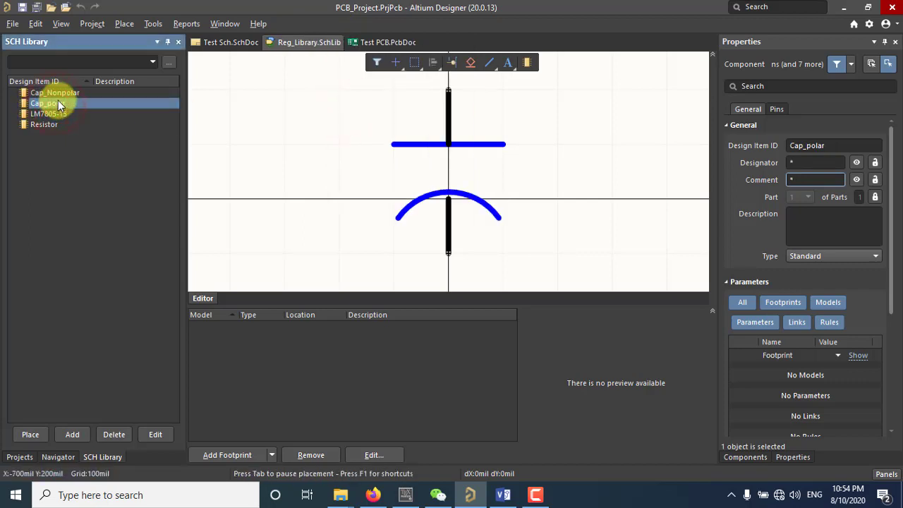
pyautogui.click(824, 161)
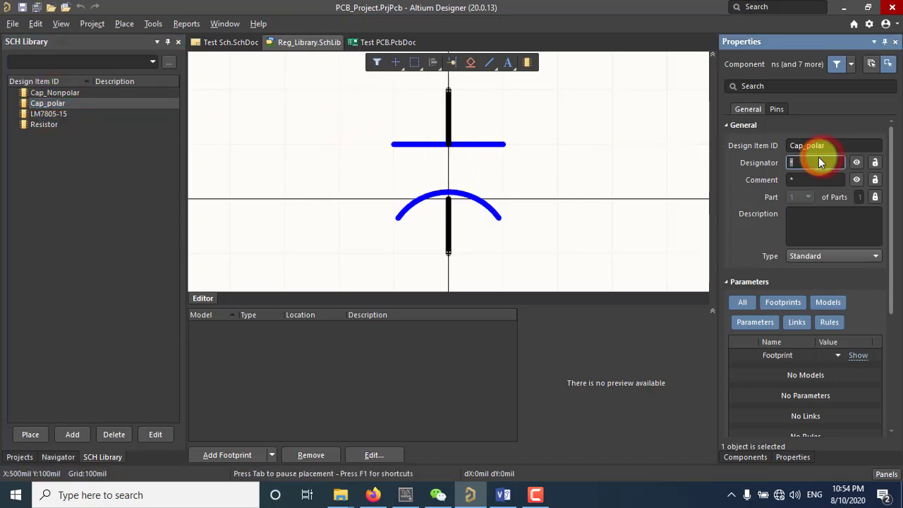
pyautogui.write('C')
pyautogui.click(821, 180)
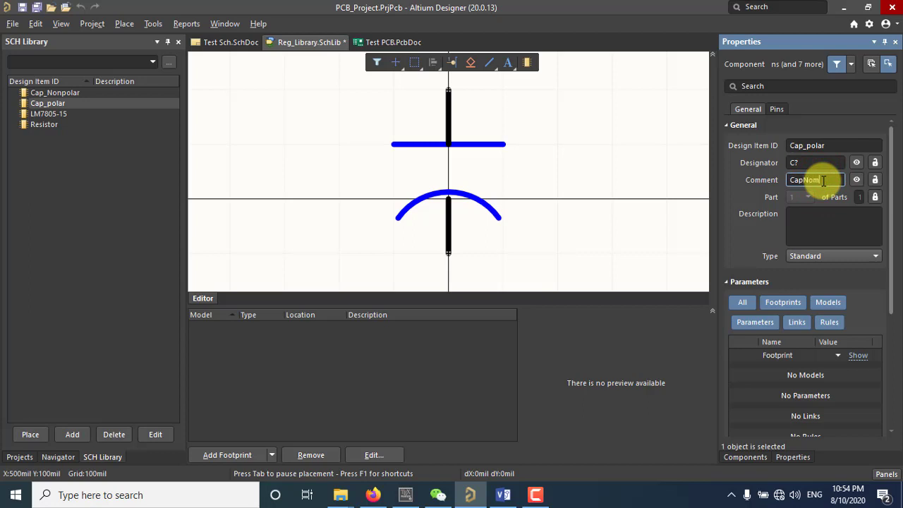
pyautogui.write('CapNon')
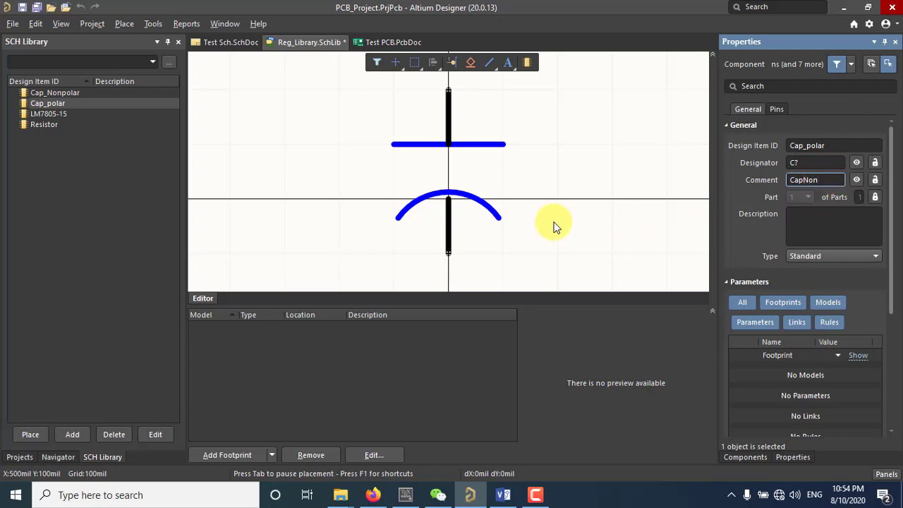
pyautogui.rightClick(336, 40)
pyautogui.click(398, 114)
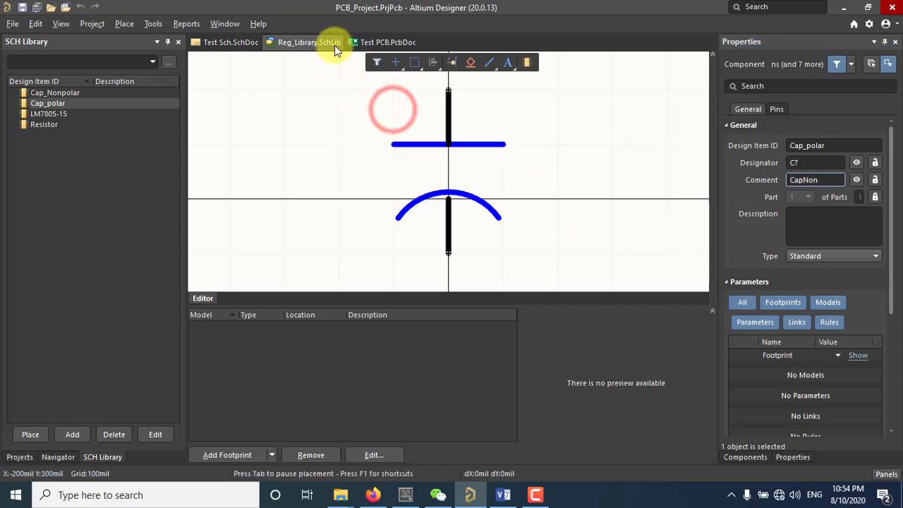
# Step: Close Reg_Library.SchLib and delete both 2N3904 transistors from Test Sch.SchDoc
pyautogui.rightClick(335, 45)
pyautogui.click(363, 56)
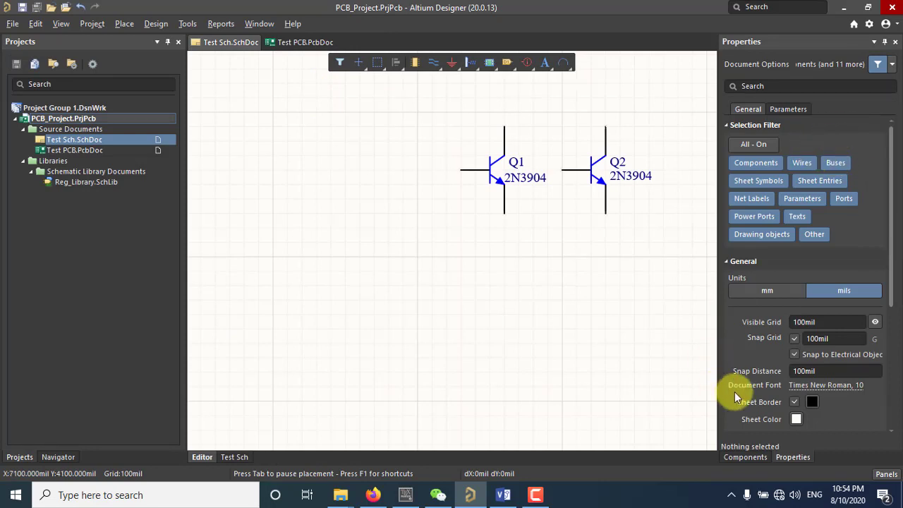
pyautogui.click(452, 111)
pyautogui.click(638, 266)
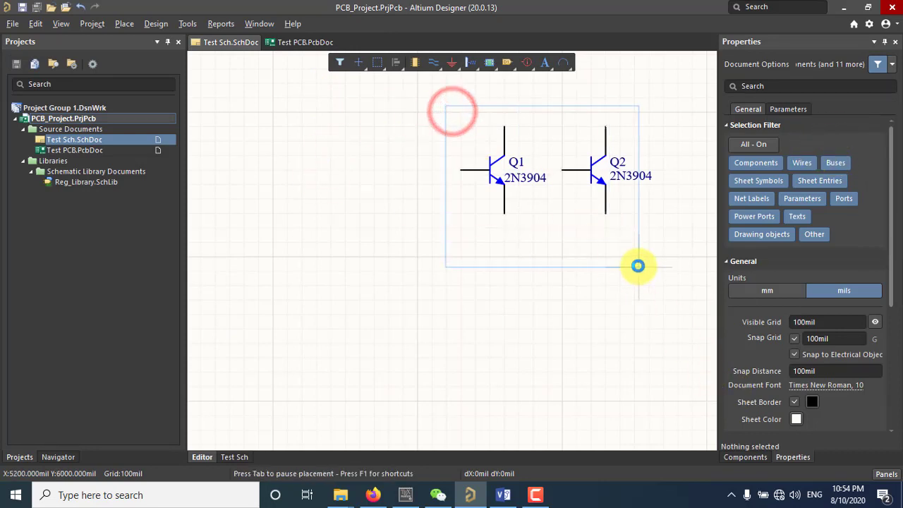
pyautogui.press('Delete')
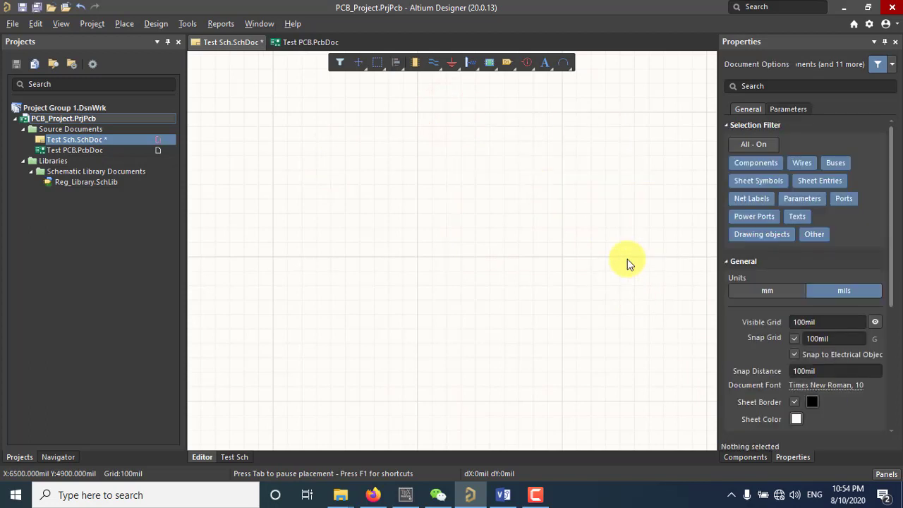
# Step: Check the library choices for component placement and review the installed and project entries in the available file-based libraries
pyautogui.click(745, 457)
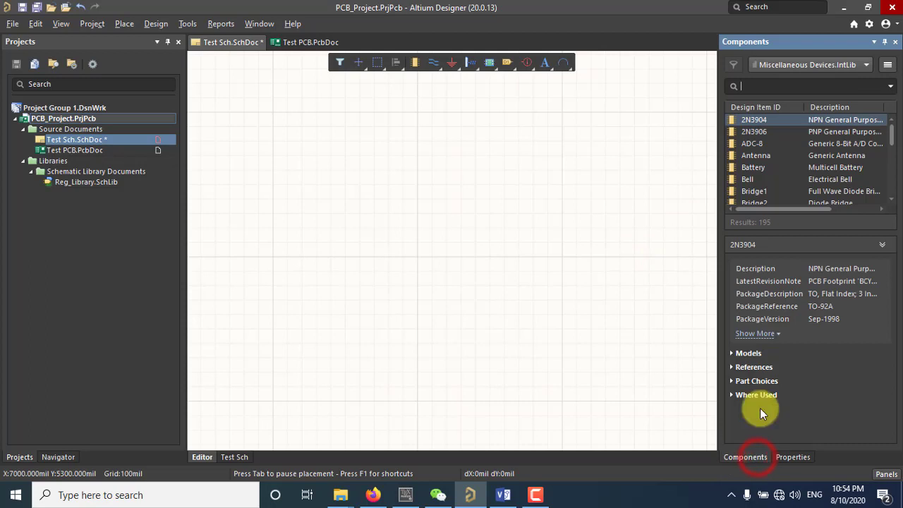
pyautogui.click(867, 65)
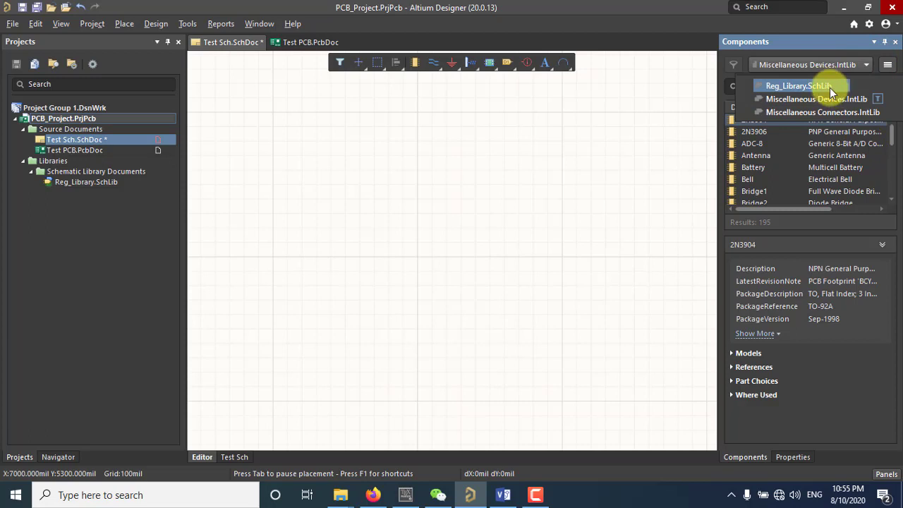
pyautogui.click(98, 185)
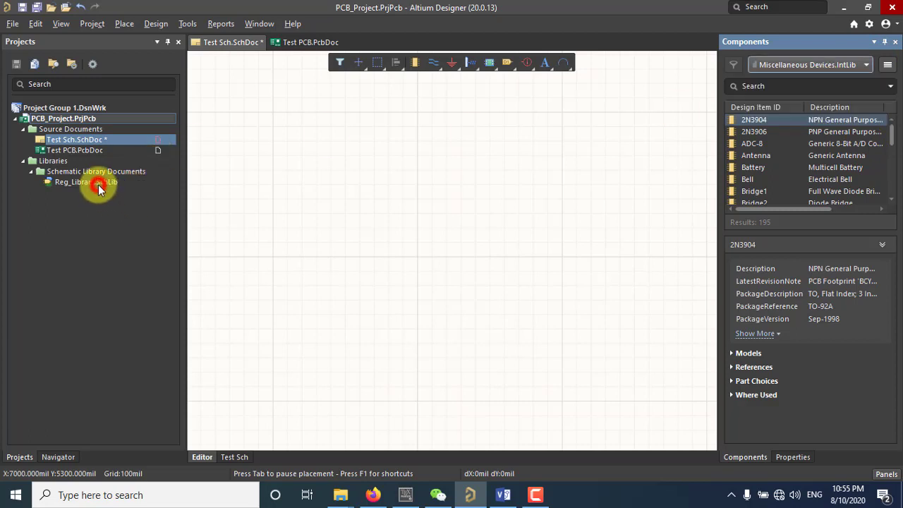
pyautogui.click(826, 66)
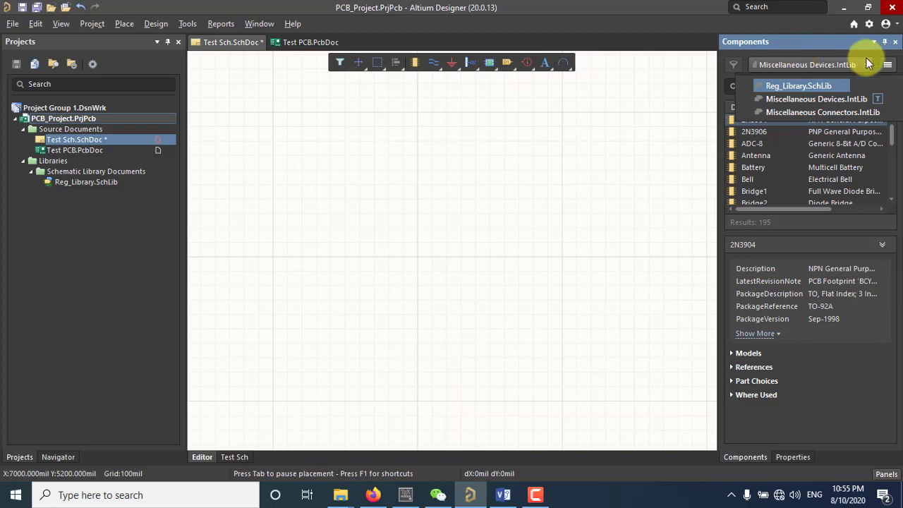
pyautogui.click(888, 64)
pyautogui.click(887, 64)
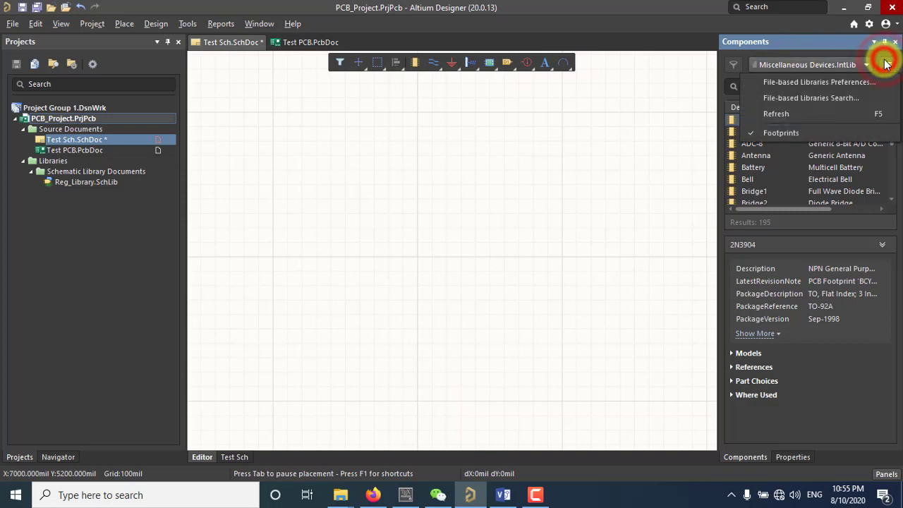
pyautogui.click(823, 82)
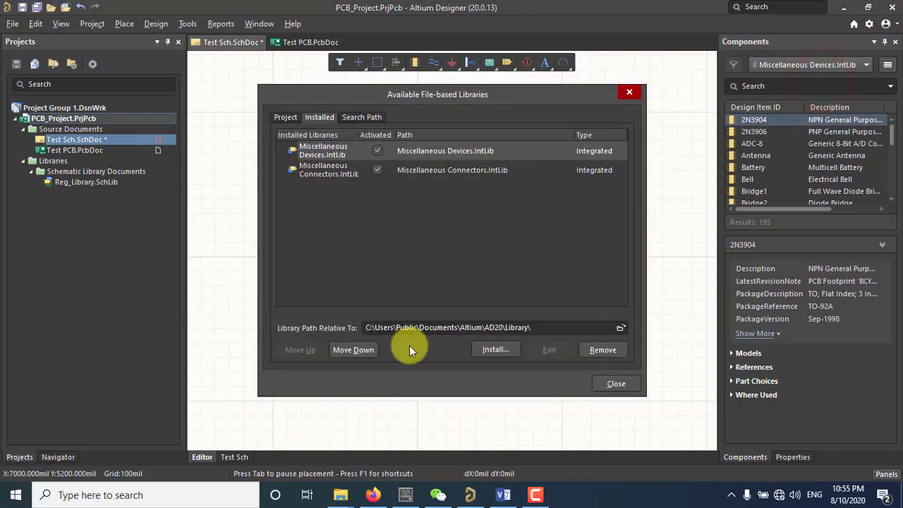
pyautogui.click(621, 329)
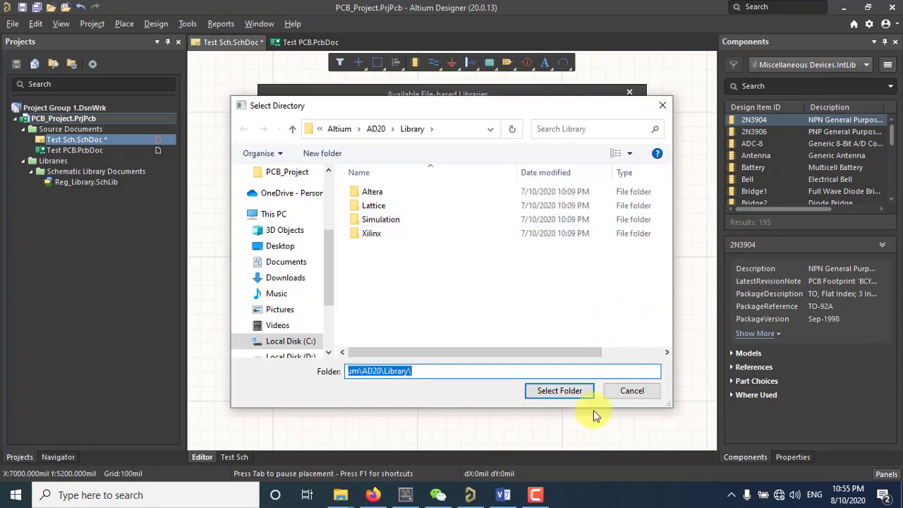
pyautogui.click(632, 391)
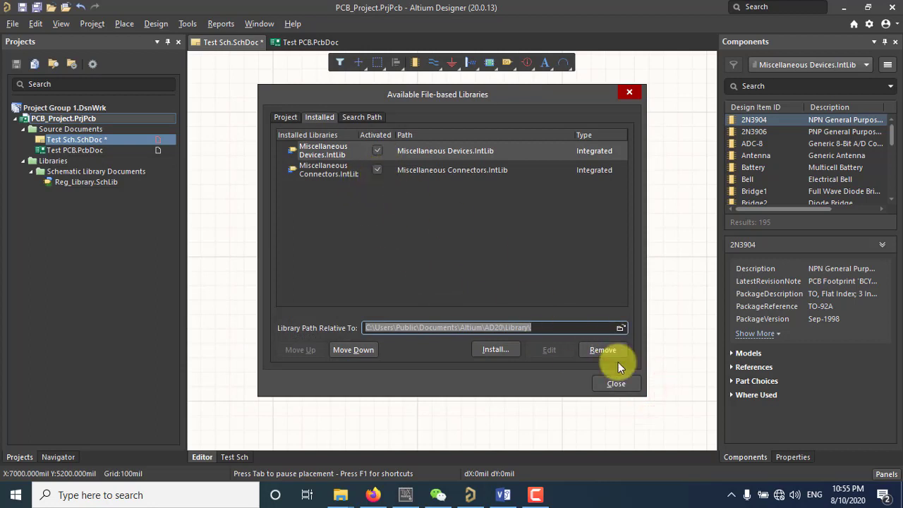
pyautogui.click(286, 117)
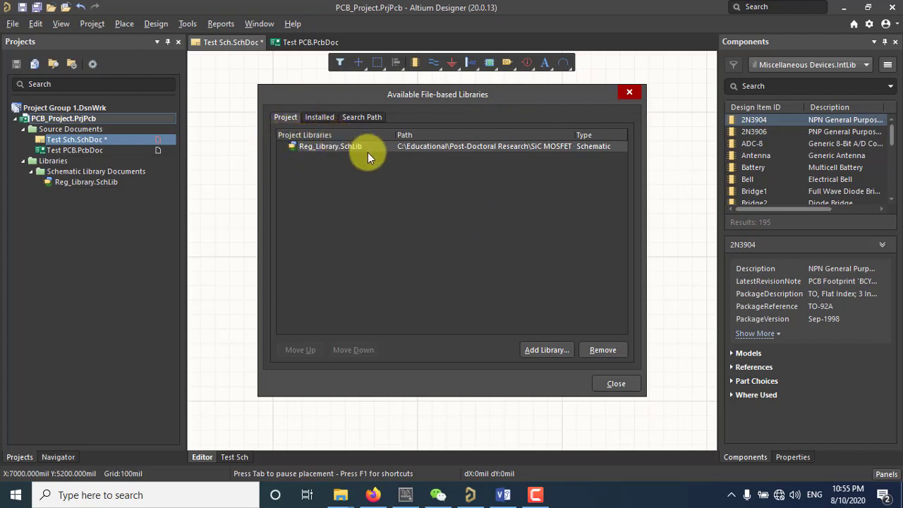
pyautogui.click(616, 381)
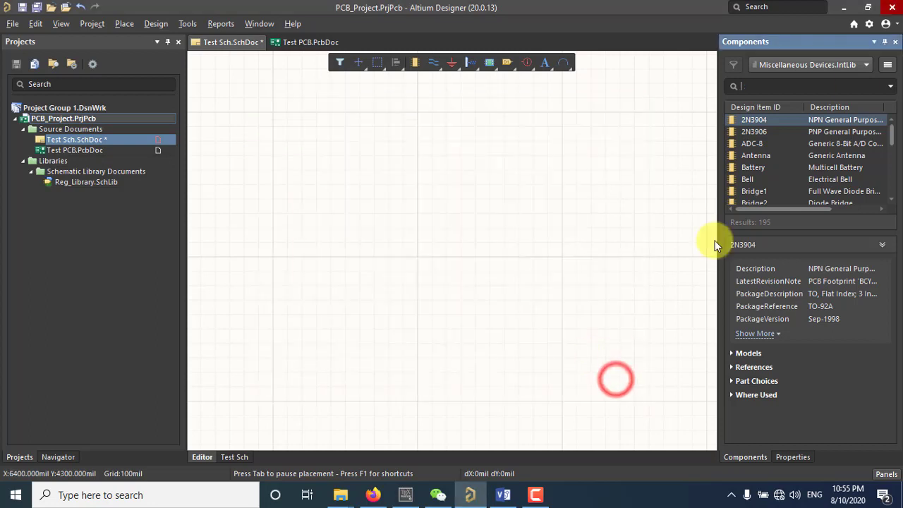
# Step: Choose Reg_Library.SchLib as the component source and place the LM7805-15 regulator in the upper middle of the sheet
pyautogui.click(817, 64)
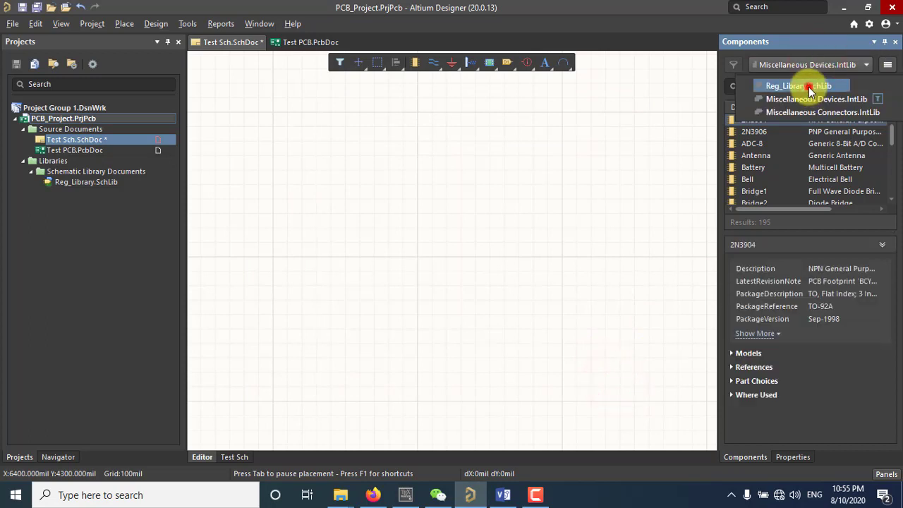
pyautogui.click(809, 87)
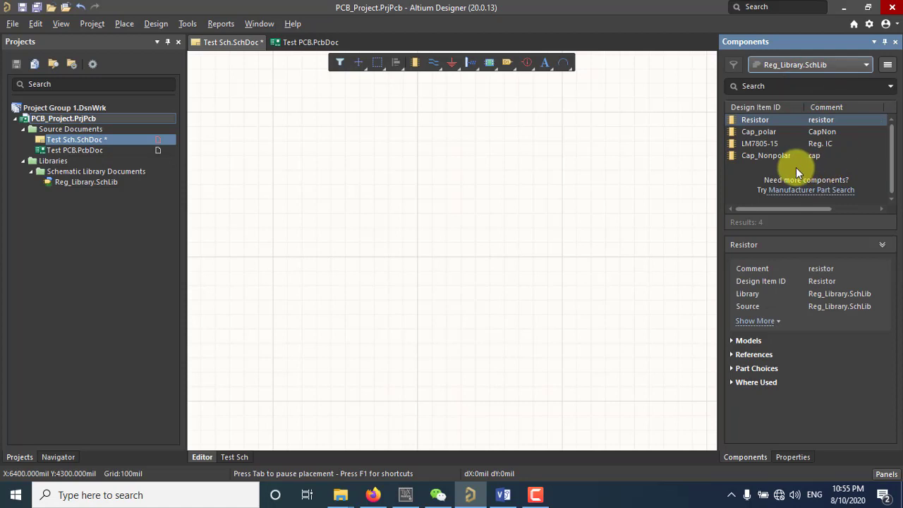
pyautogui.doubleClick(759, 144)
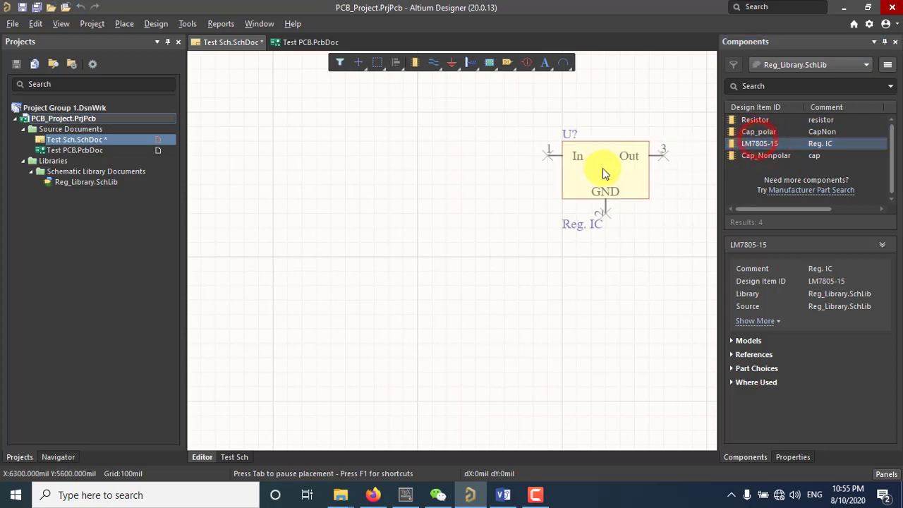
pyautogui.click(433, 173)
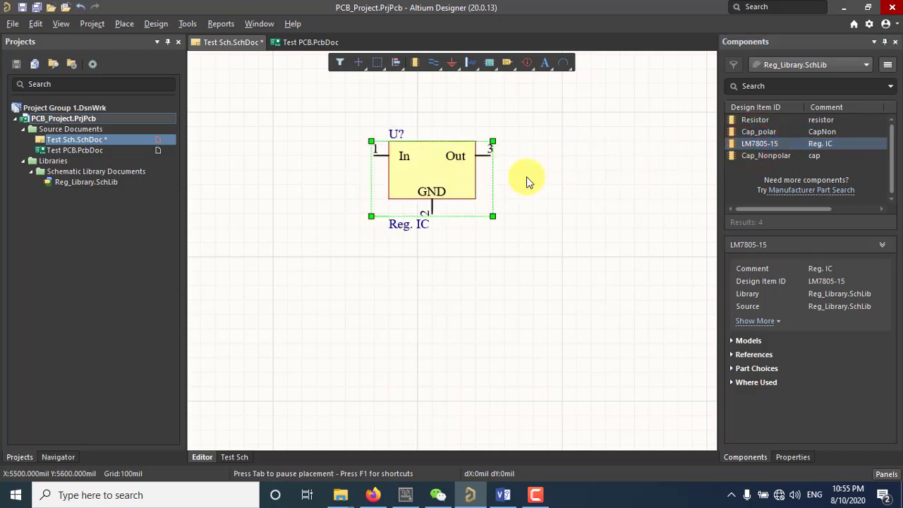
pyautogui.click(544, 183)
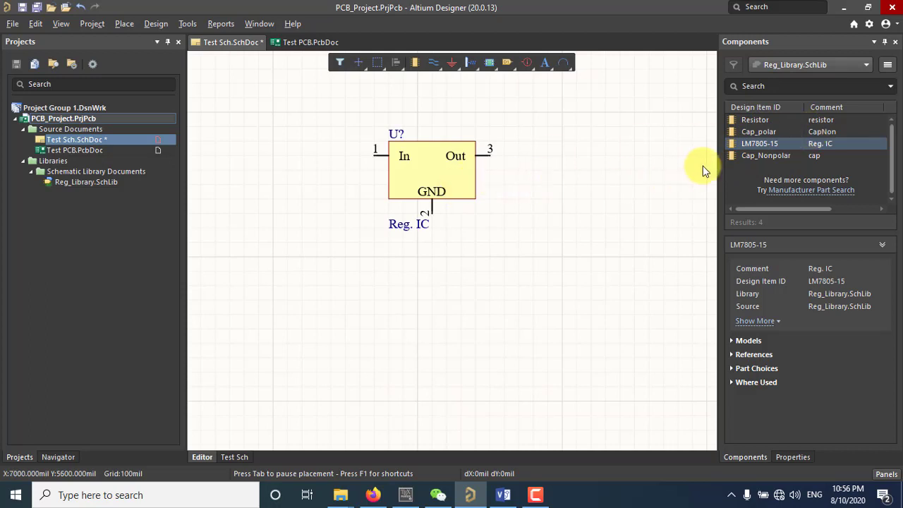
# Step: Place the Resistor to the right of the regulator, and Cap_polar and Cap_Nonpolar below the regulator
pyautogui.click(754, 121)
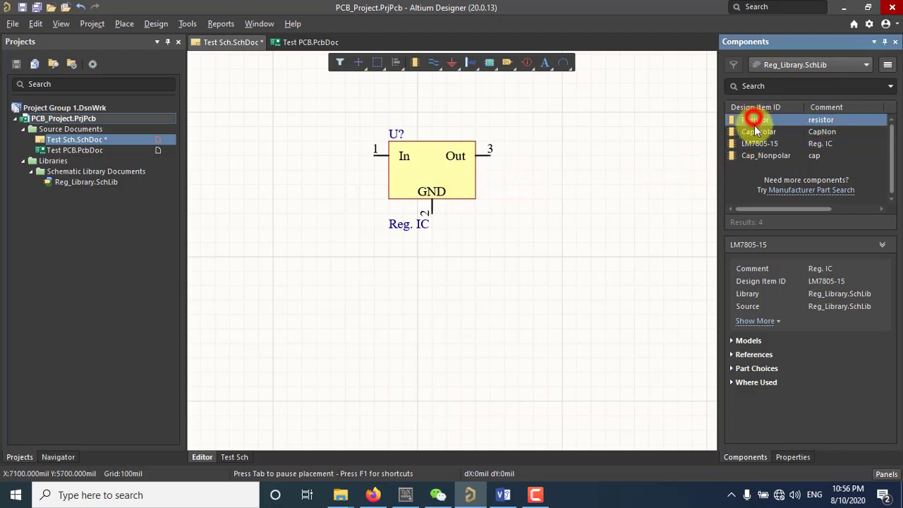
pyautogui.moveTo(759, 127); pyautogui.dragTo(562, 212)
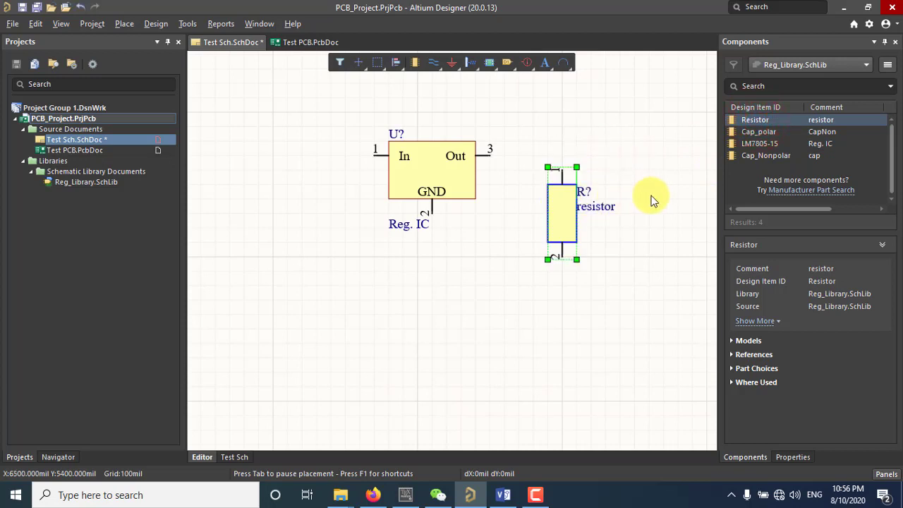
pyautogui.click(698, 196)
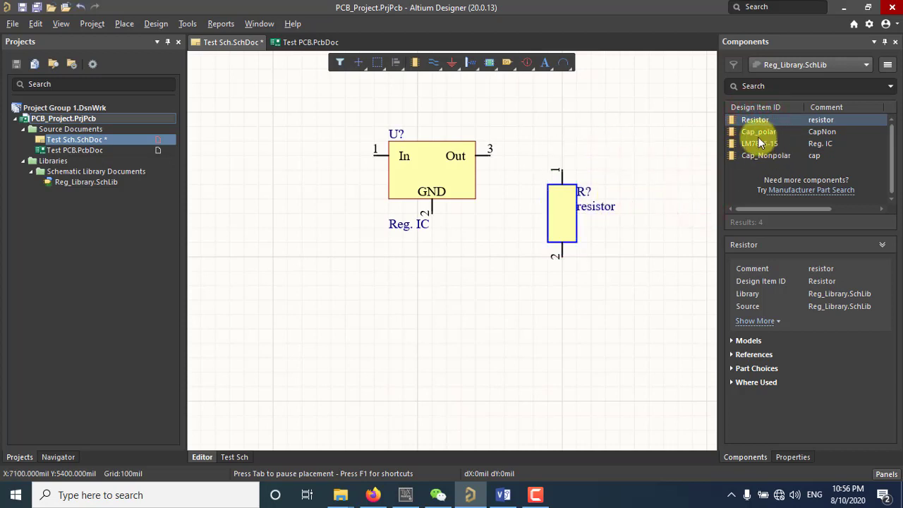
pyautogui.moveTo(768, 133); pyautogui.dragTo(476, 254)
pyautogui.moveTo(769, 156); pyautogui.dragTo(387, 295)
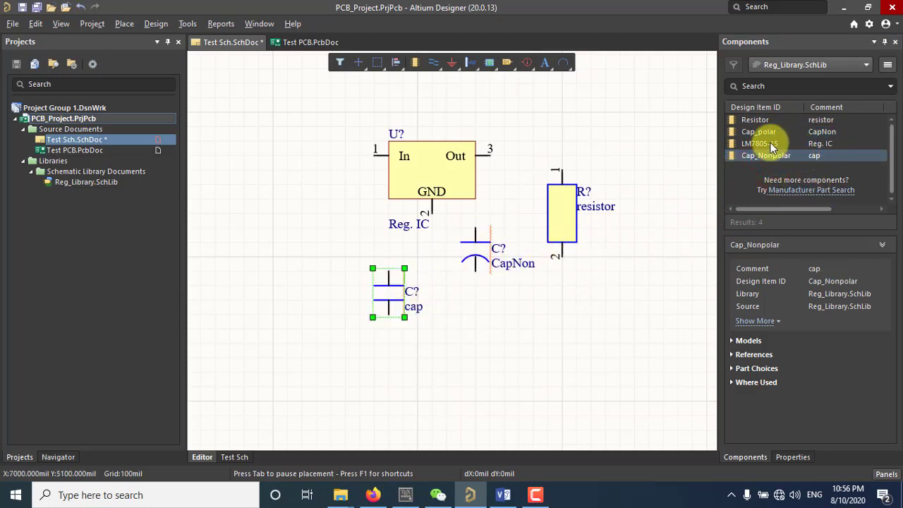
pyautogui.click(541, 345)
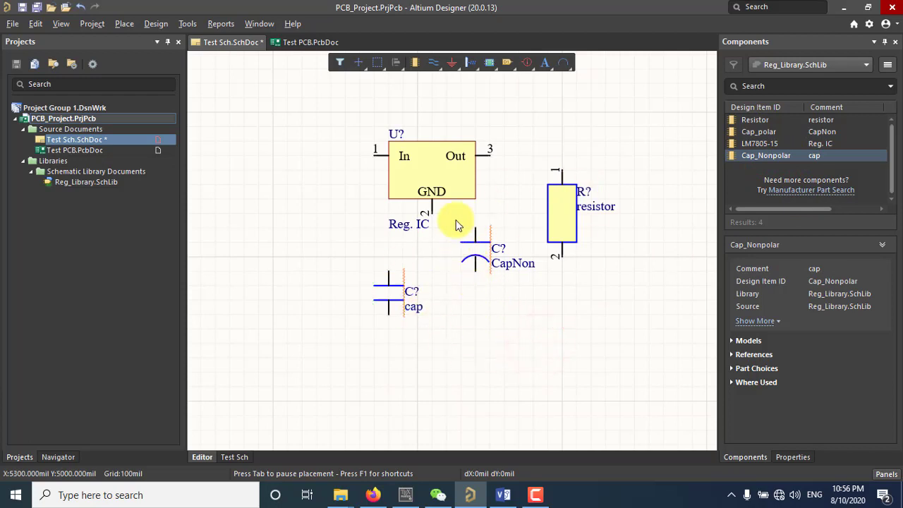
# Step: Set the placed regulator's designator to U1 and the resistor's designator to R1
pyautogui.click(464, 188)
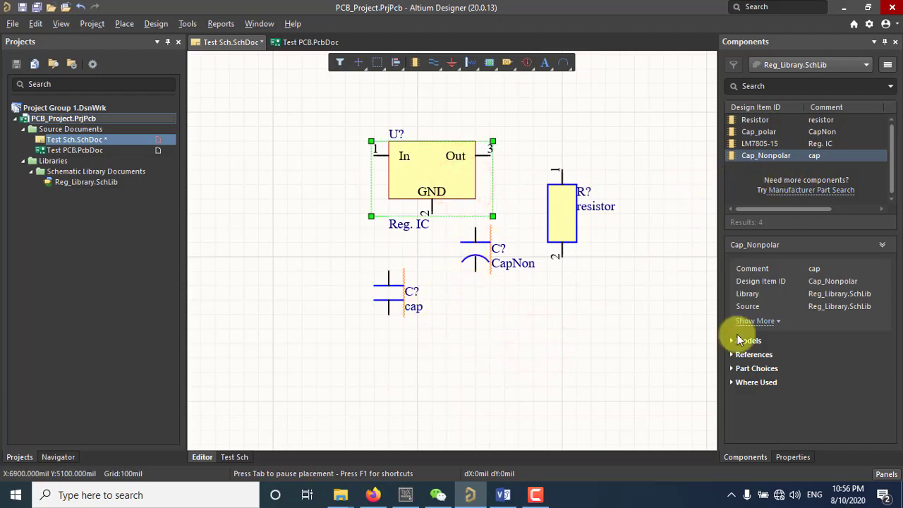
pyautogui.click(800, 459)
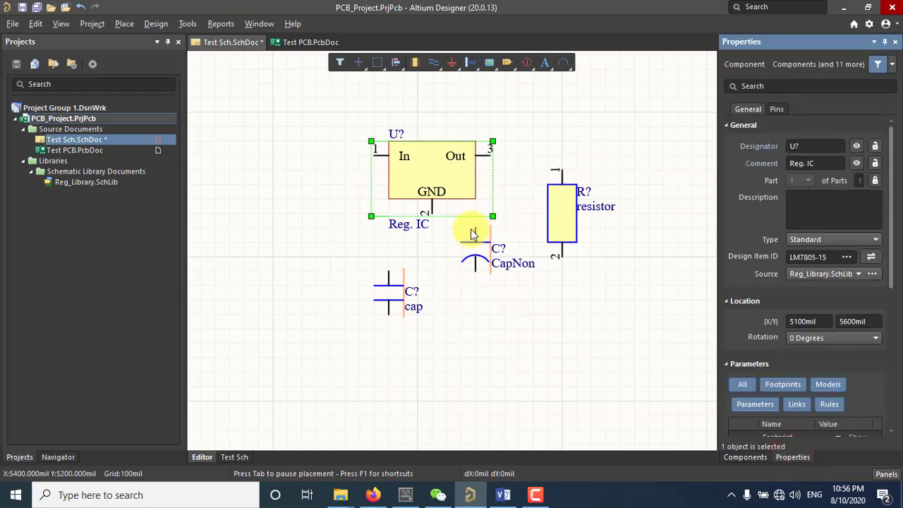
pyautogui.click(819, 147)
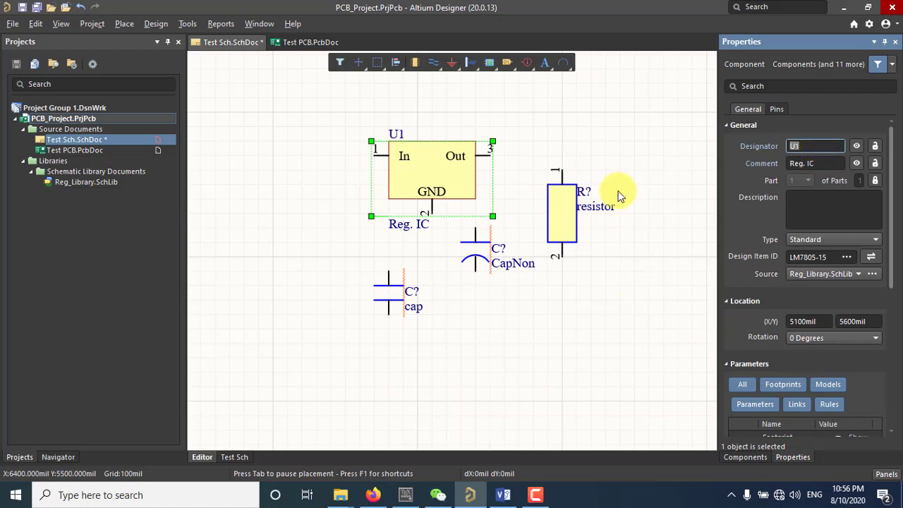
pyautogui.click(582, 134)
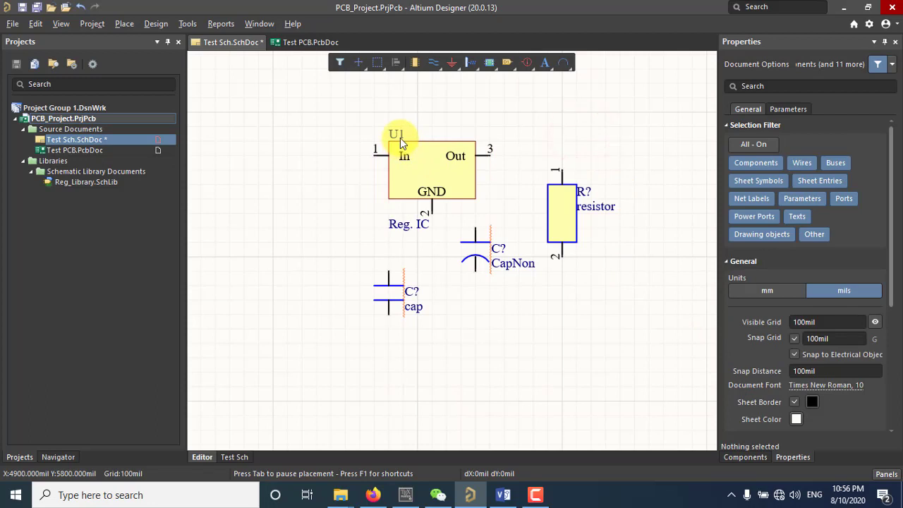
pyautogui.click(400, 135)
pyautogui.click(468, 121)
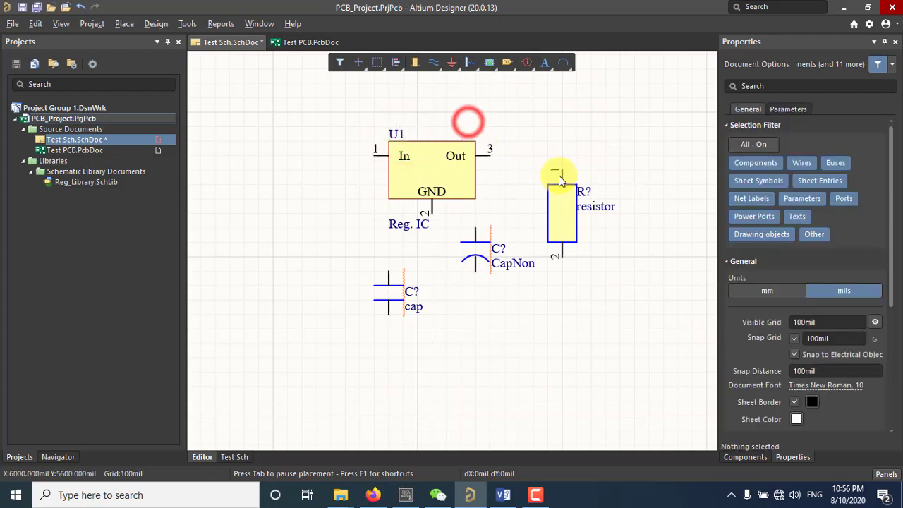
pyautogui.click(570, 207)
pyautogui.click(825, 146)
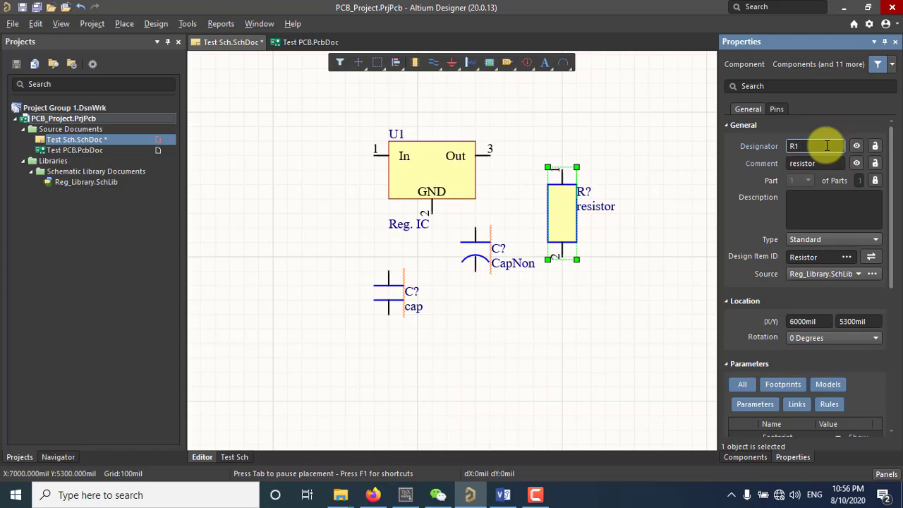
# Step: Set the designator of the Cap_polar capacitor between the regulator and the resistor to C1
pyautogui.click(473, 252)
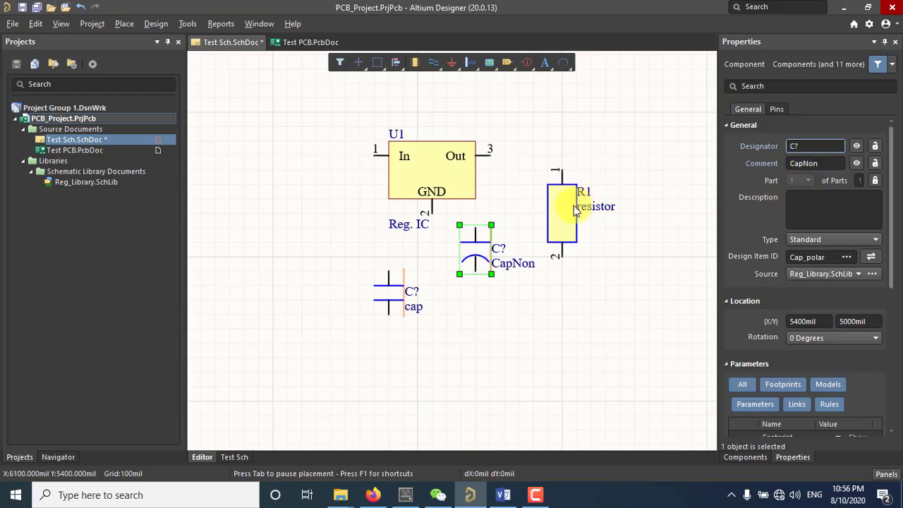
pyautogui.click(816, 147)
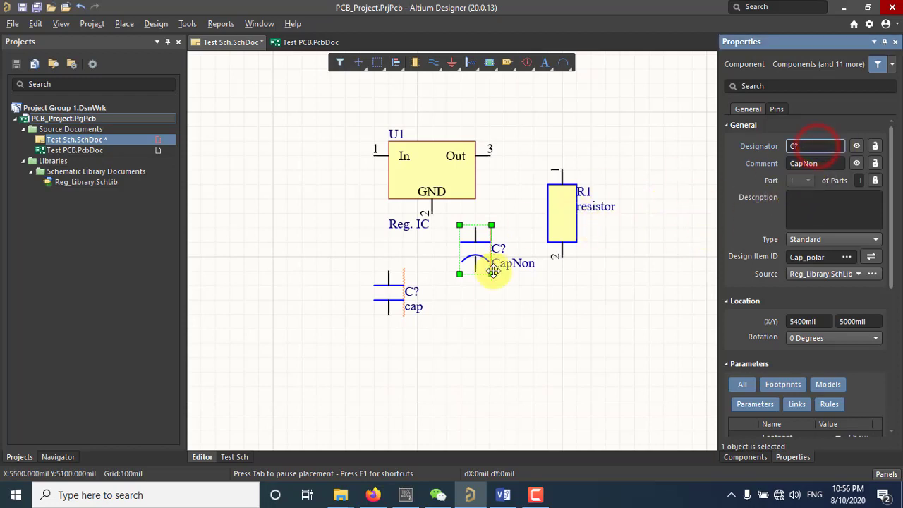
pyautogui.click(560, 359)
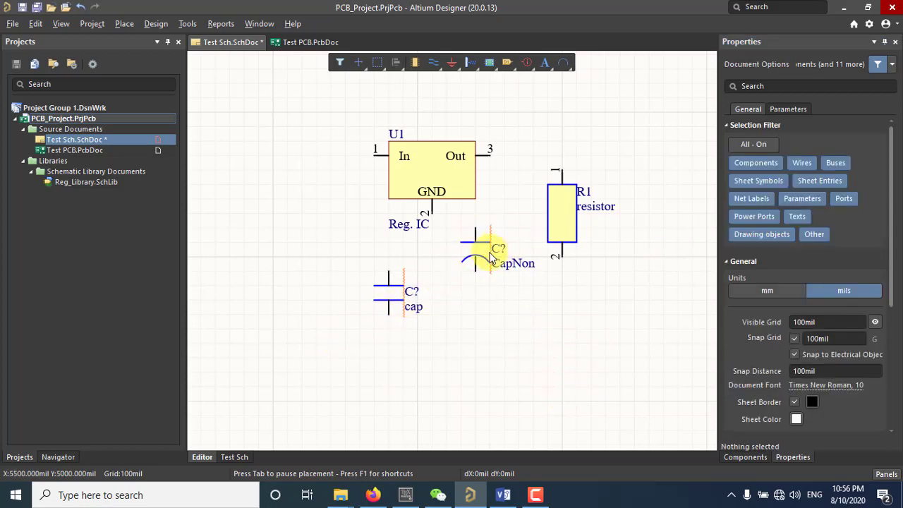
pyautogui.click(437, 333)
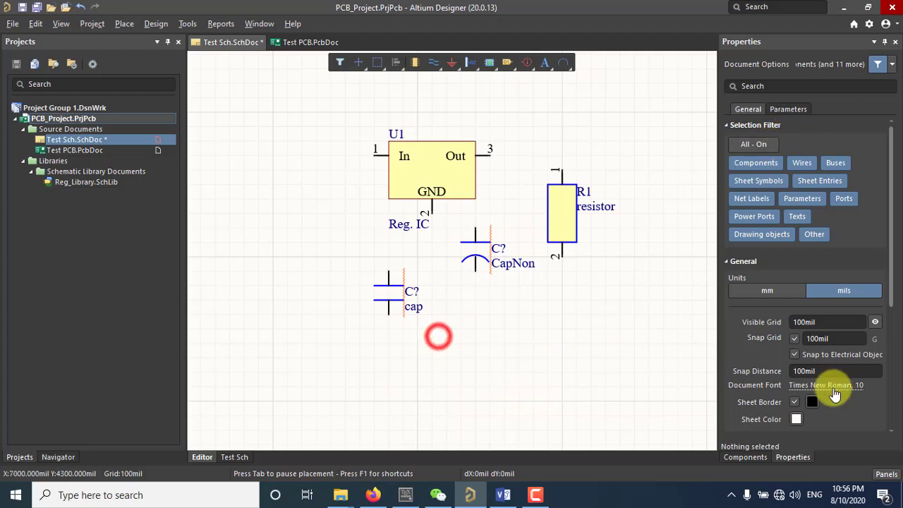
pyautogui.click(740, 457)
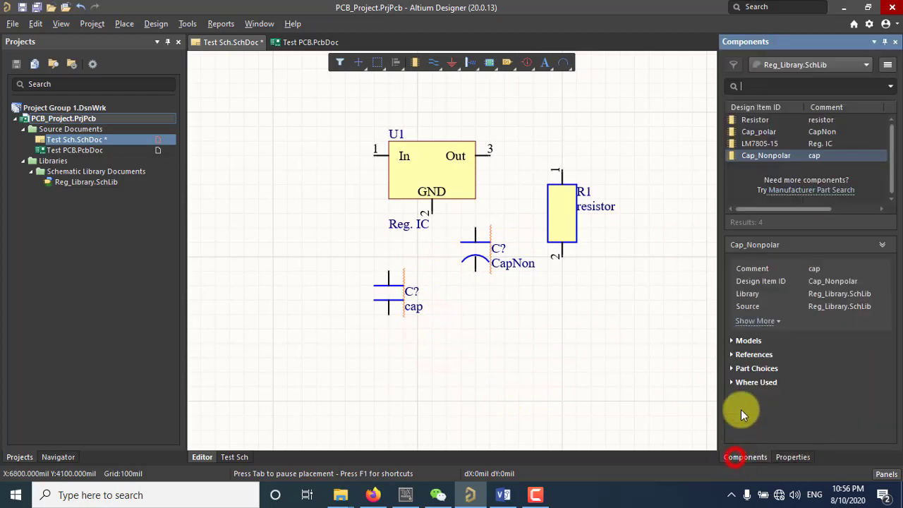
pyautogui.click(478, 251)
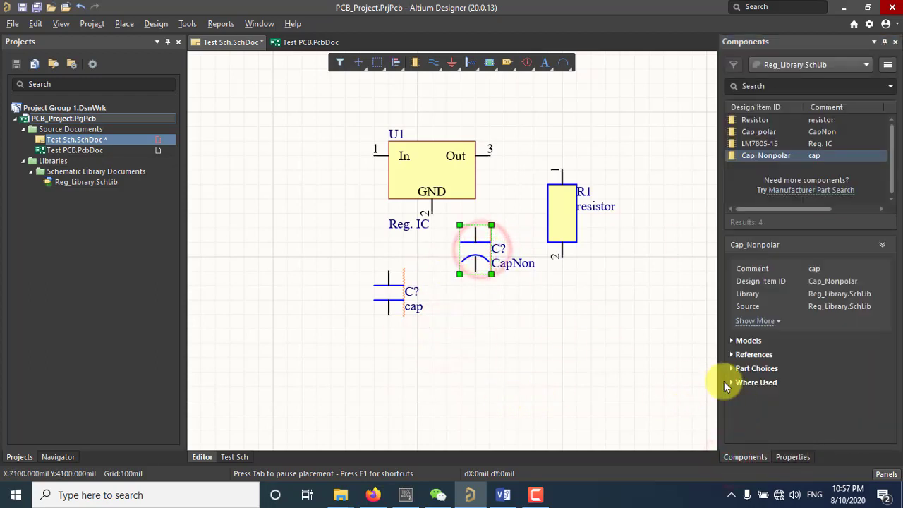
pyautogui.click(793, 458)
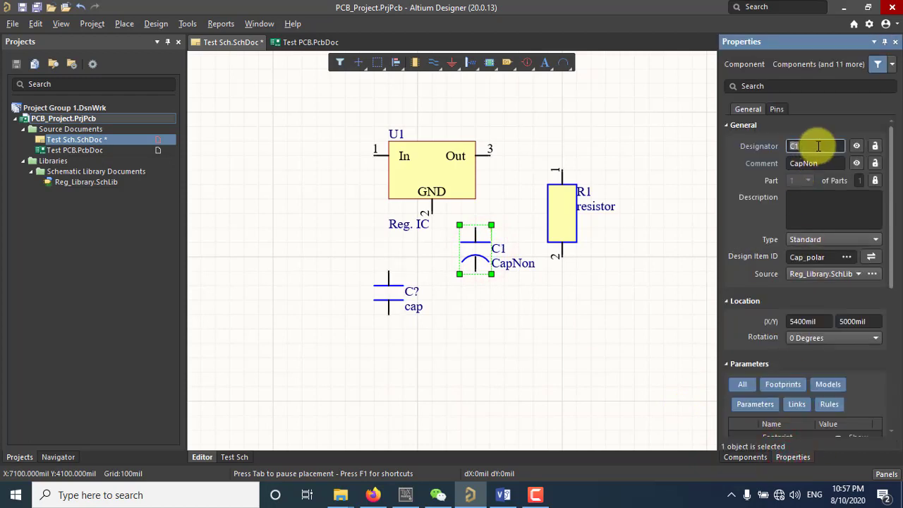
pyautogui.click(477, 315)
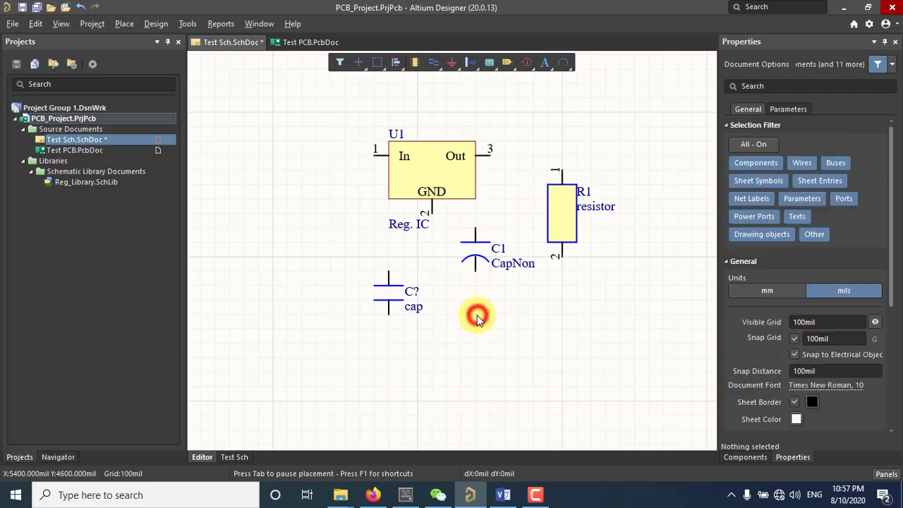
# Step: Set the designator of the Cap_Nonpolar capacitor below the regulator to C2
pyautogui.click(394, 296)
pyautogui.click(826, 148)
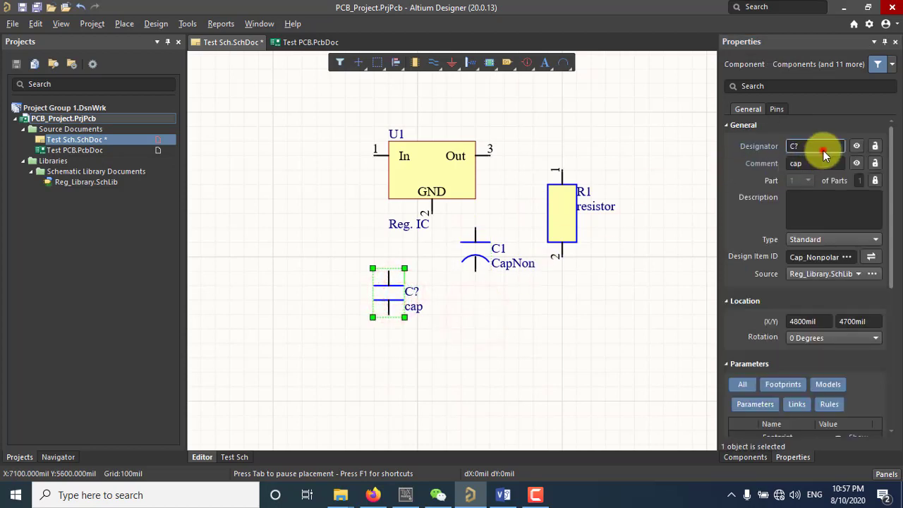
pyautogui.click(824, 149)
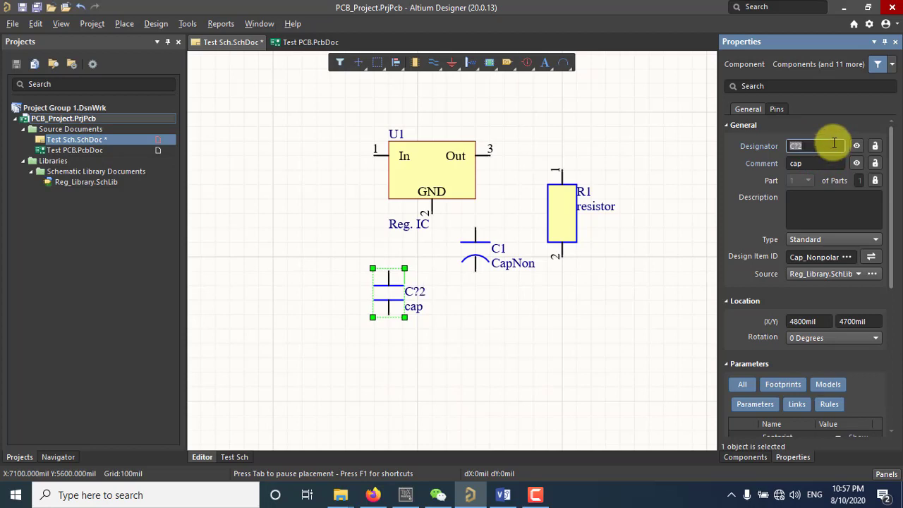
pyautogui.click(799, 145)
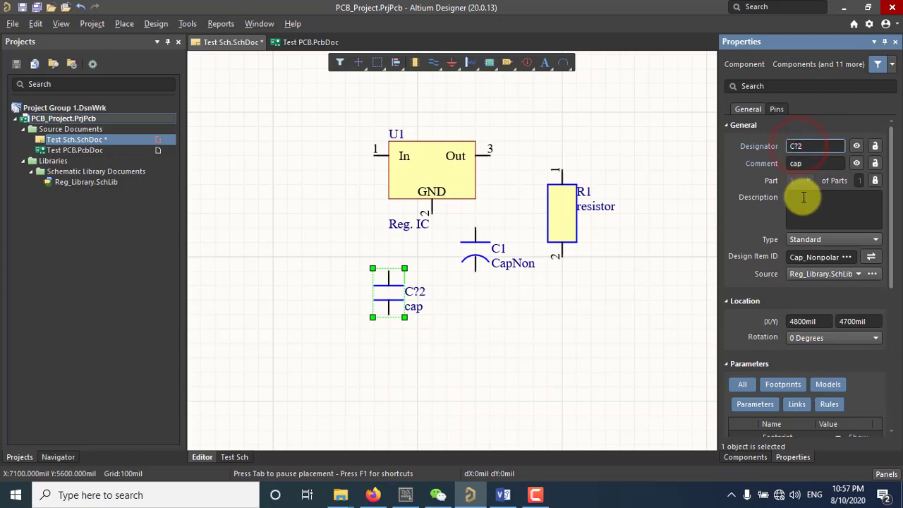
pyautogui.click(624, 283)
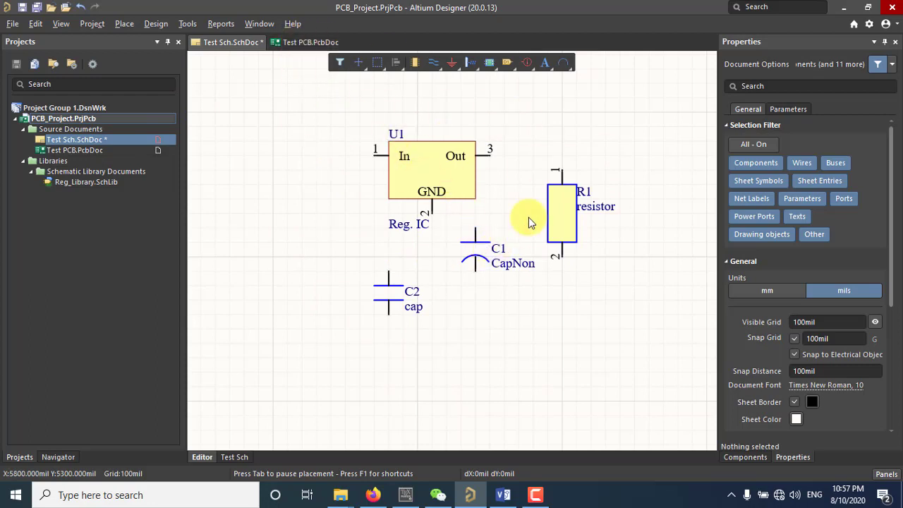
# Step: Review the component properties of resistor R1 and regulator U1, including their footprint, model and parameter entries
pyautogui.click(552, 212)
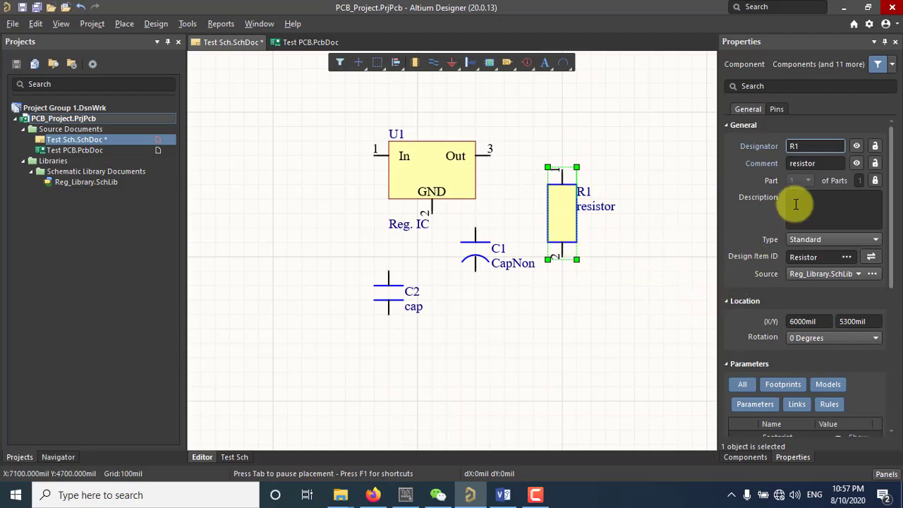
pyautogui.scroll(-5, 798, 211)
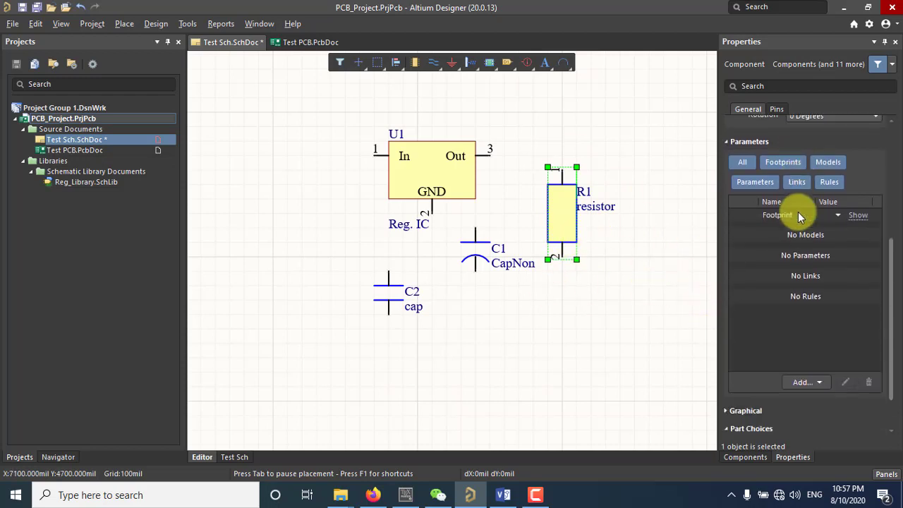
pyautogui.scroll(5, 798, 216)
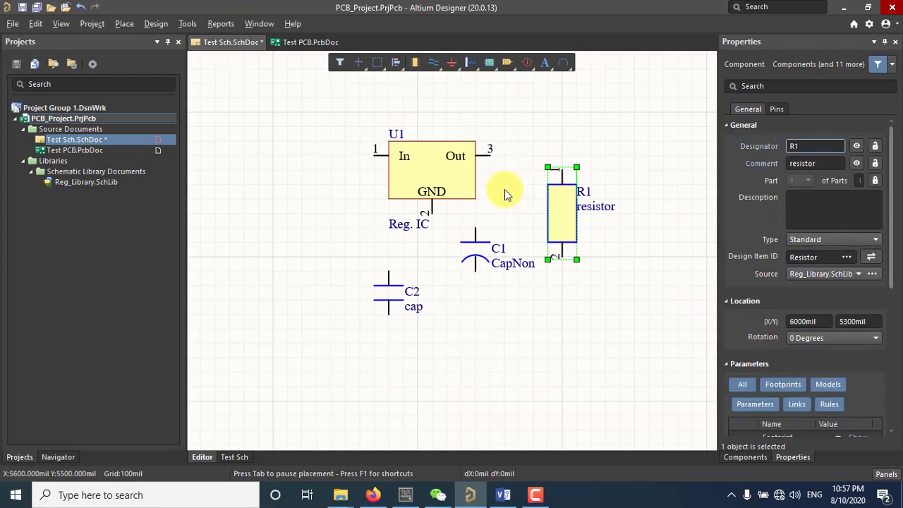
pyautogui.click(615, 123)
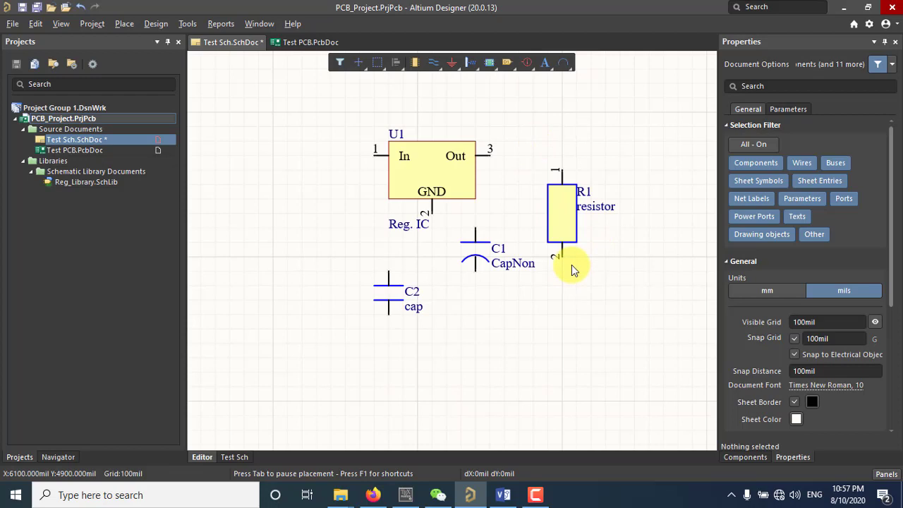
pyautogui.click(421, 164)
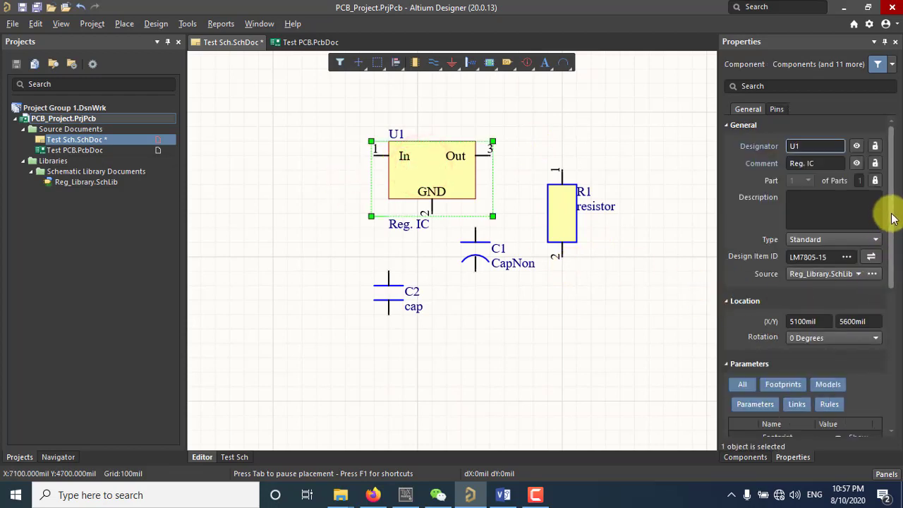
pyautogui.moveTo(891, 215); pyautogui.dragTo(887, 319)
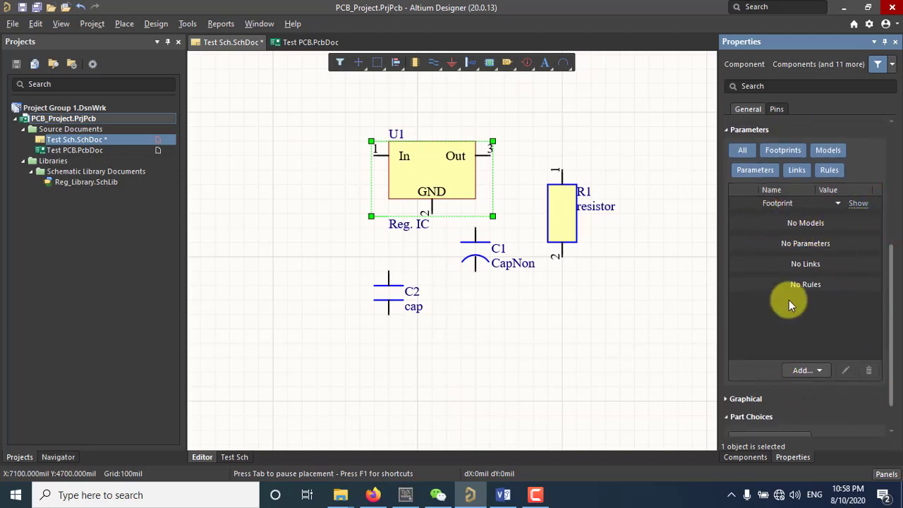
pyautogui.scroll(-1, 812, 332)
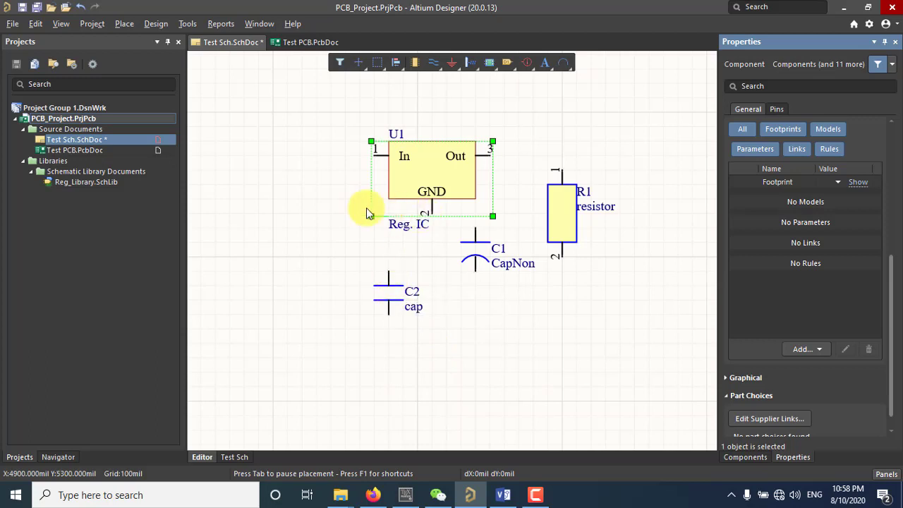
pyautogui.click(324, 206)
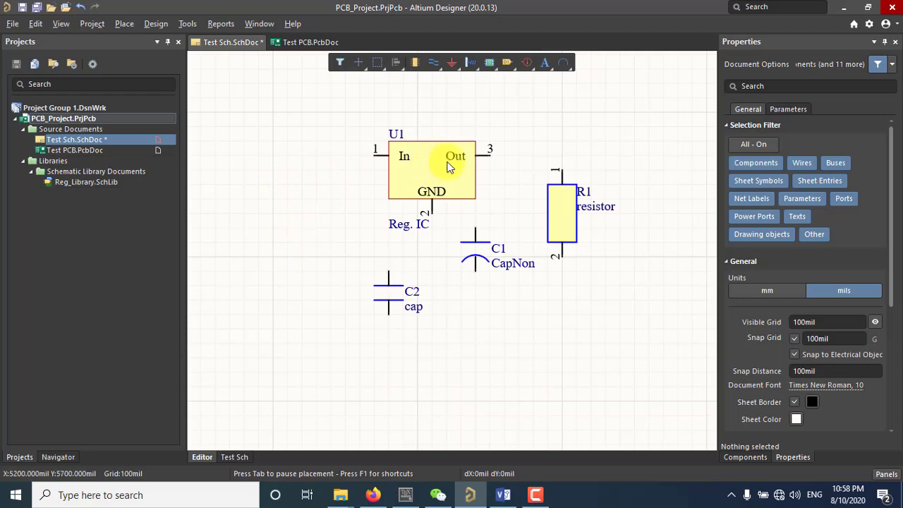
pyautogui.click(338, 161)
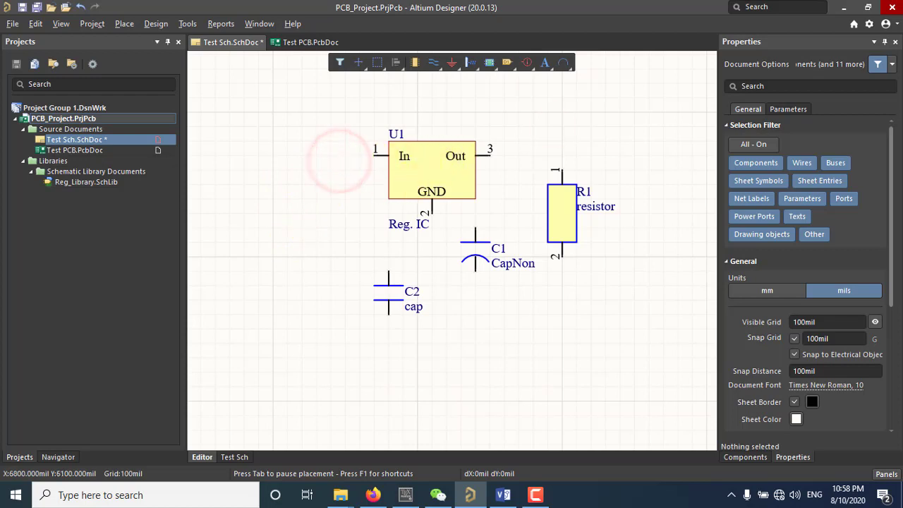